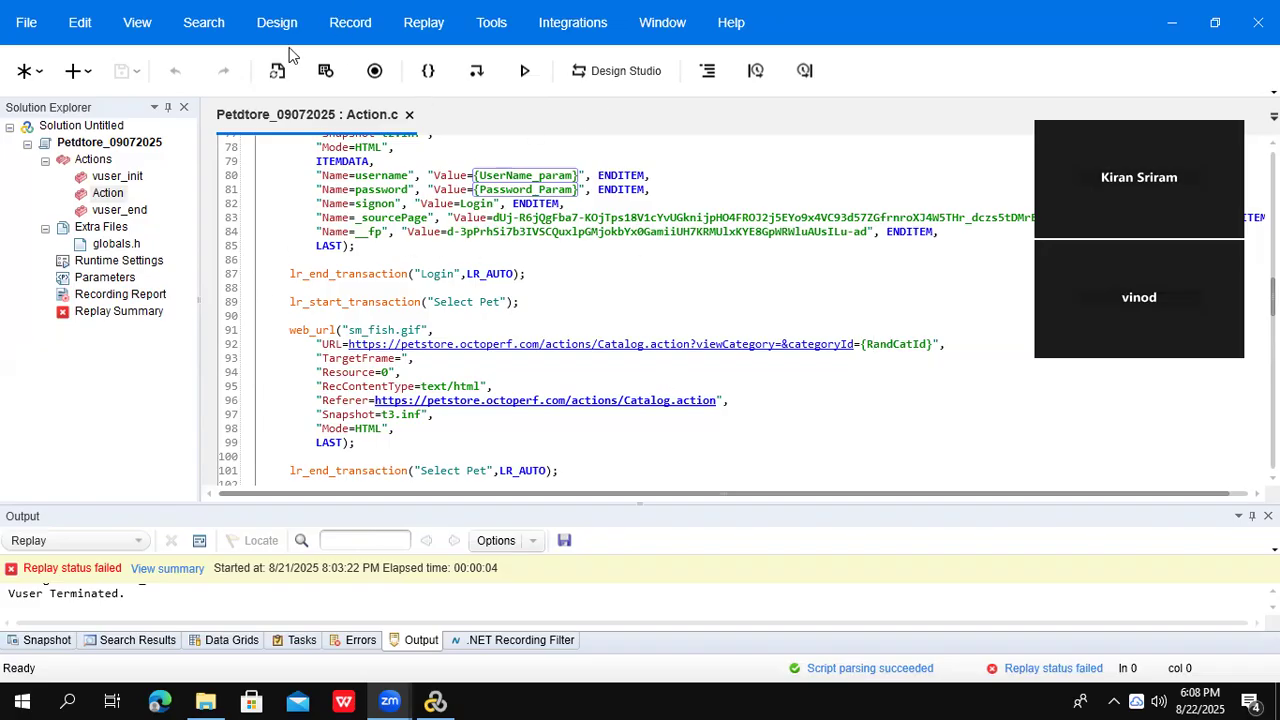
- Open the Recording Options dialog from the Record menu and move it lower on screen
left_click(340, 25)
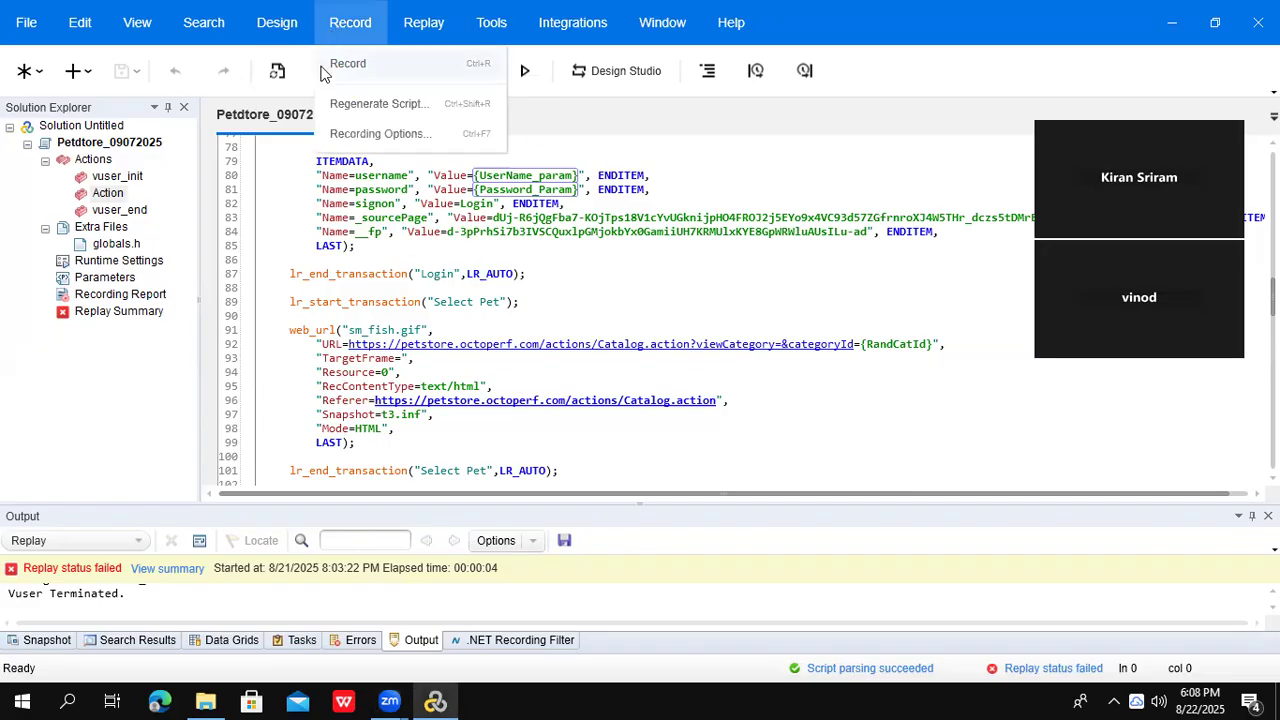
left_click(376, 134)
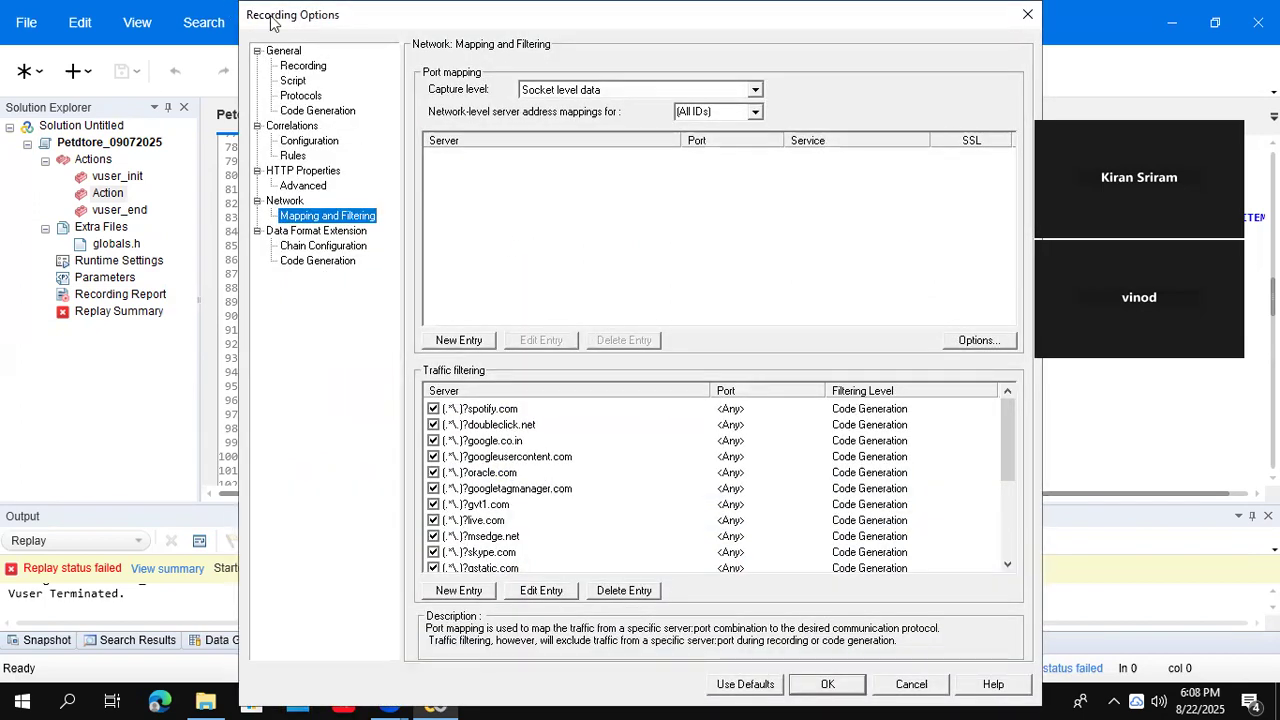
left_click_drag(272, 22, 302, 121)
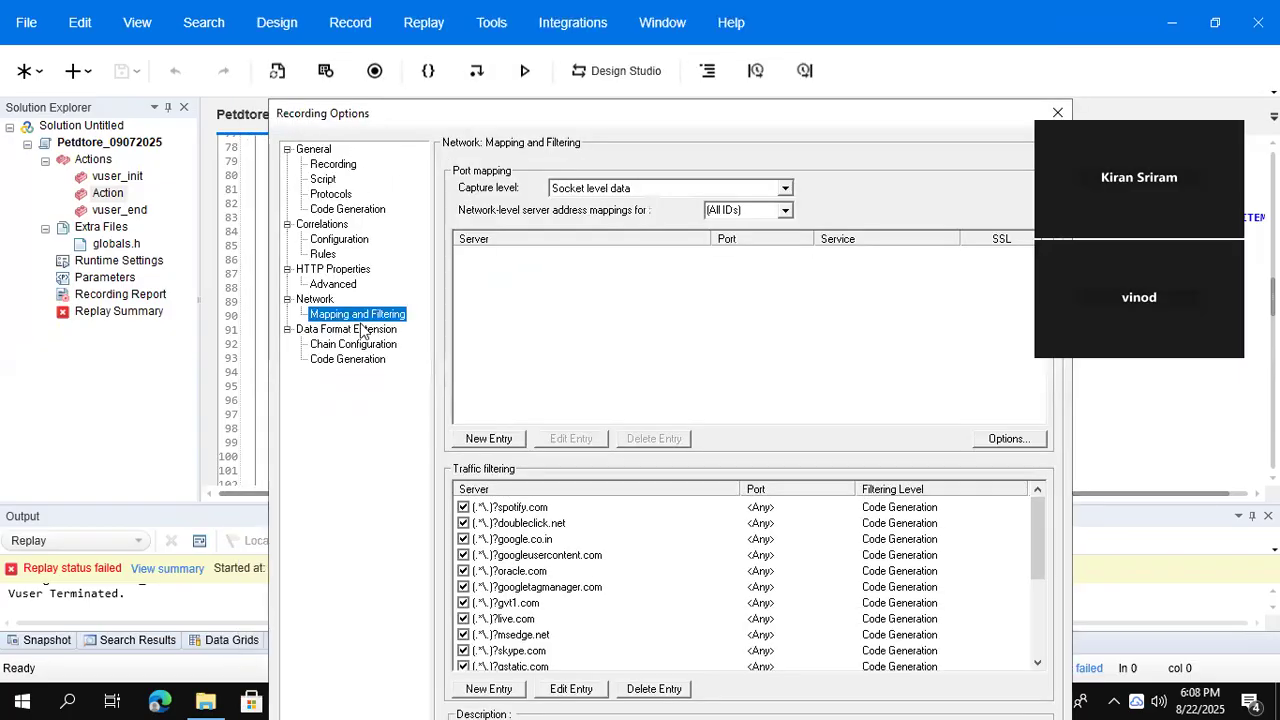
- On General > Recording, check the HTML and URL advanced settings, then set URL-based script
left_click(345, 165)
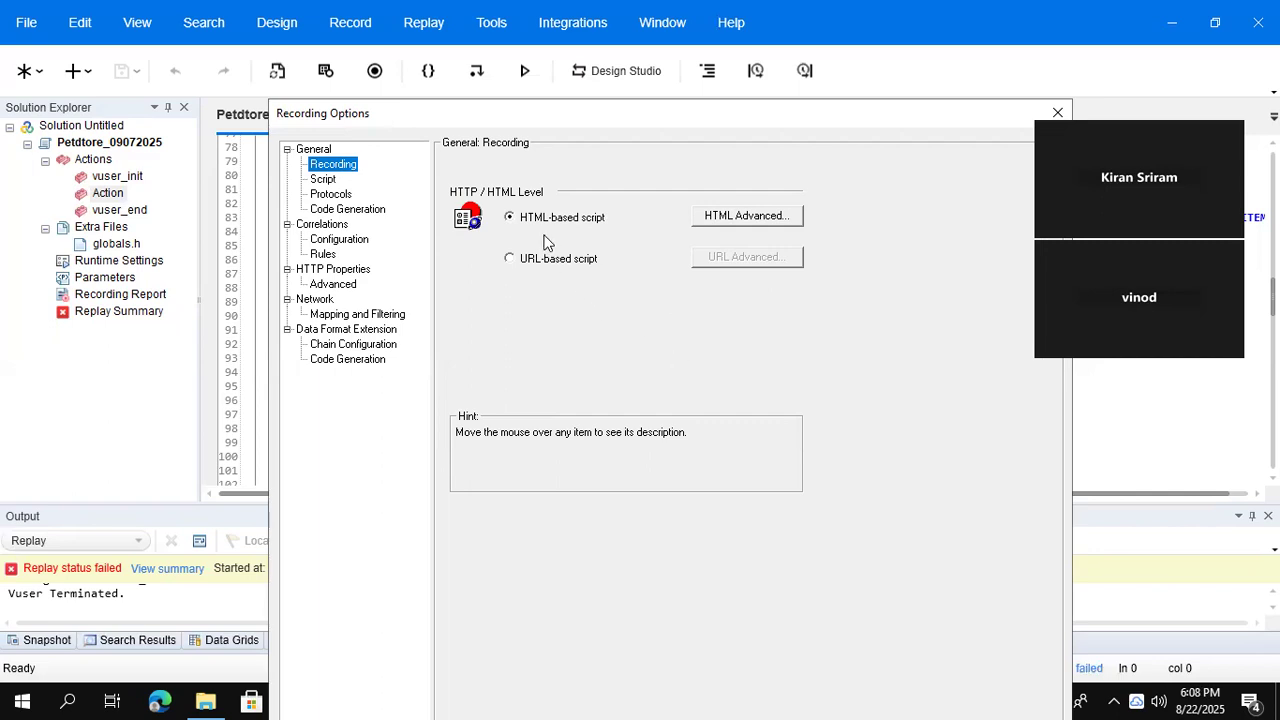
left_click(724, 218)
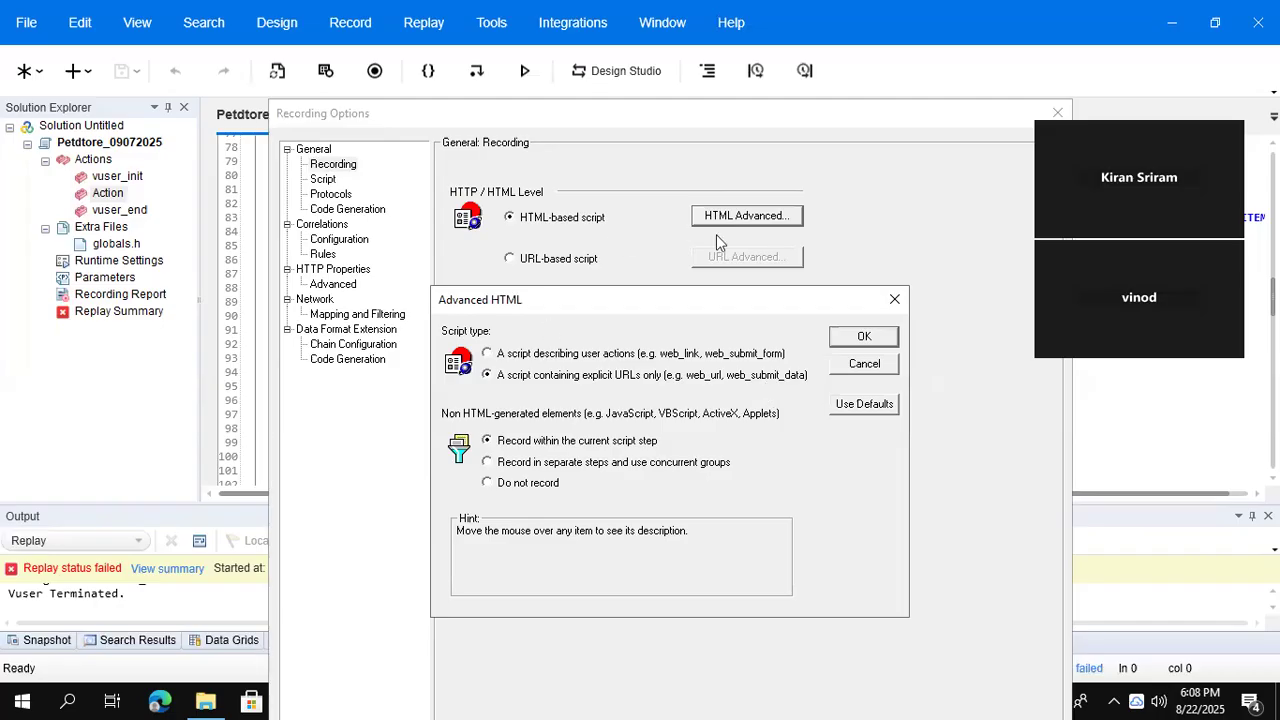
left_click(895, 301)
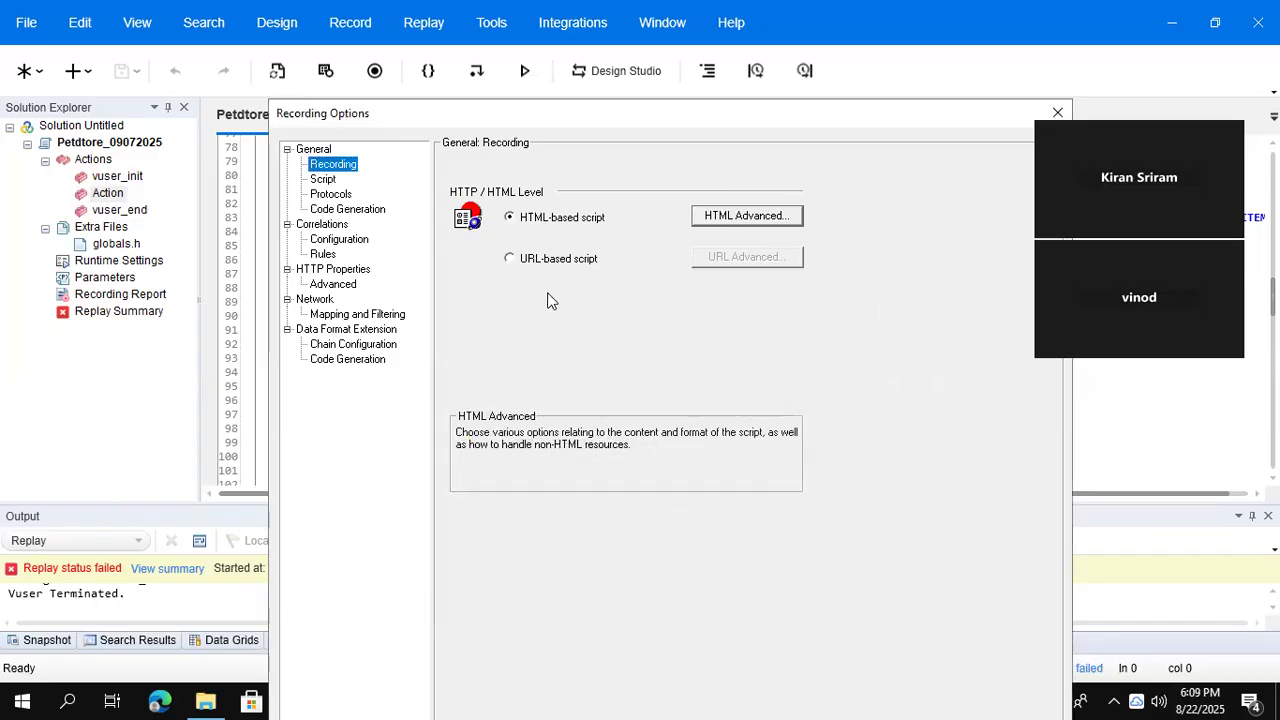
left_click(548, 262)
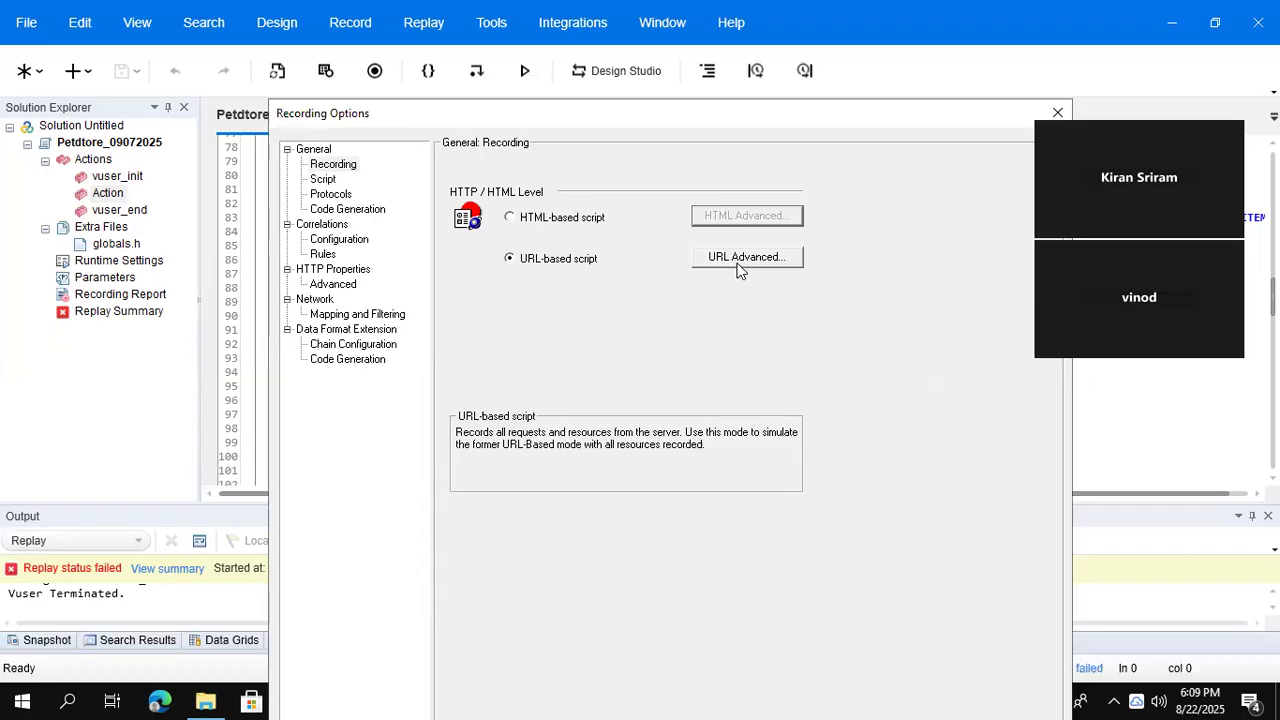
left_click(746, 257)
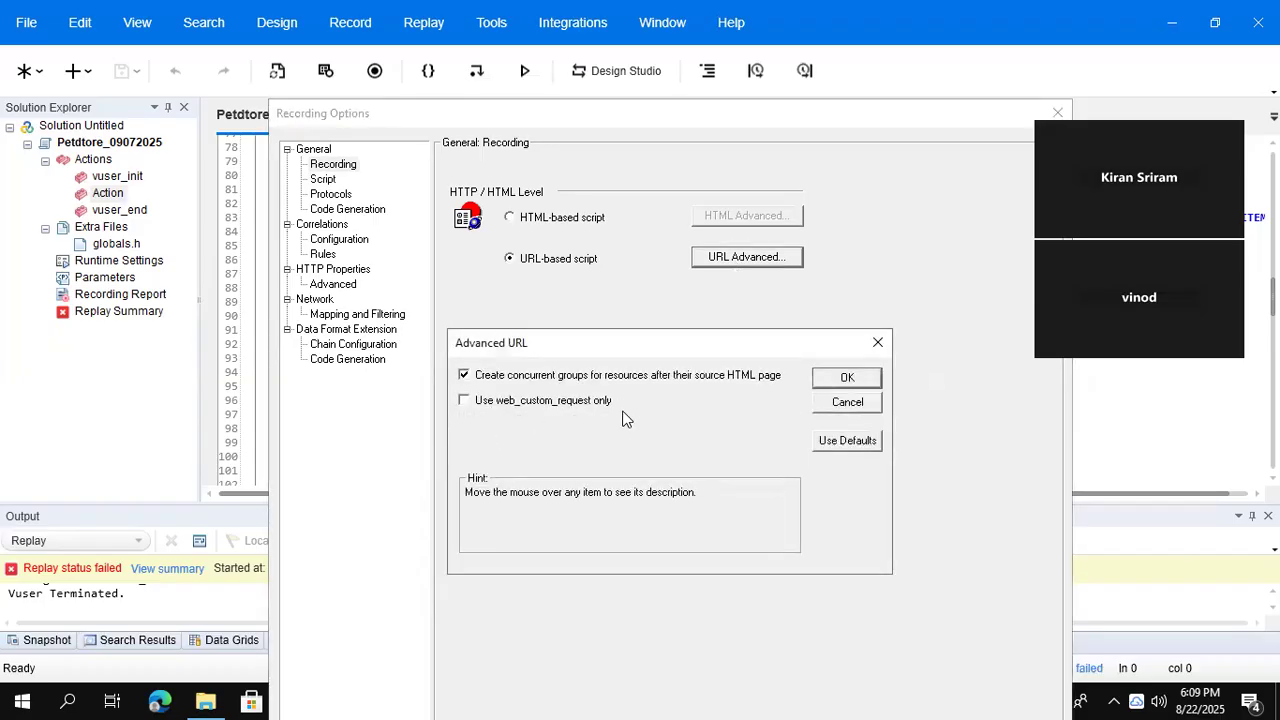
left_click(877, 342)
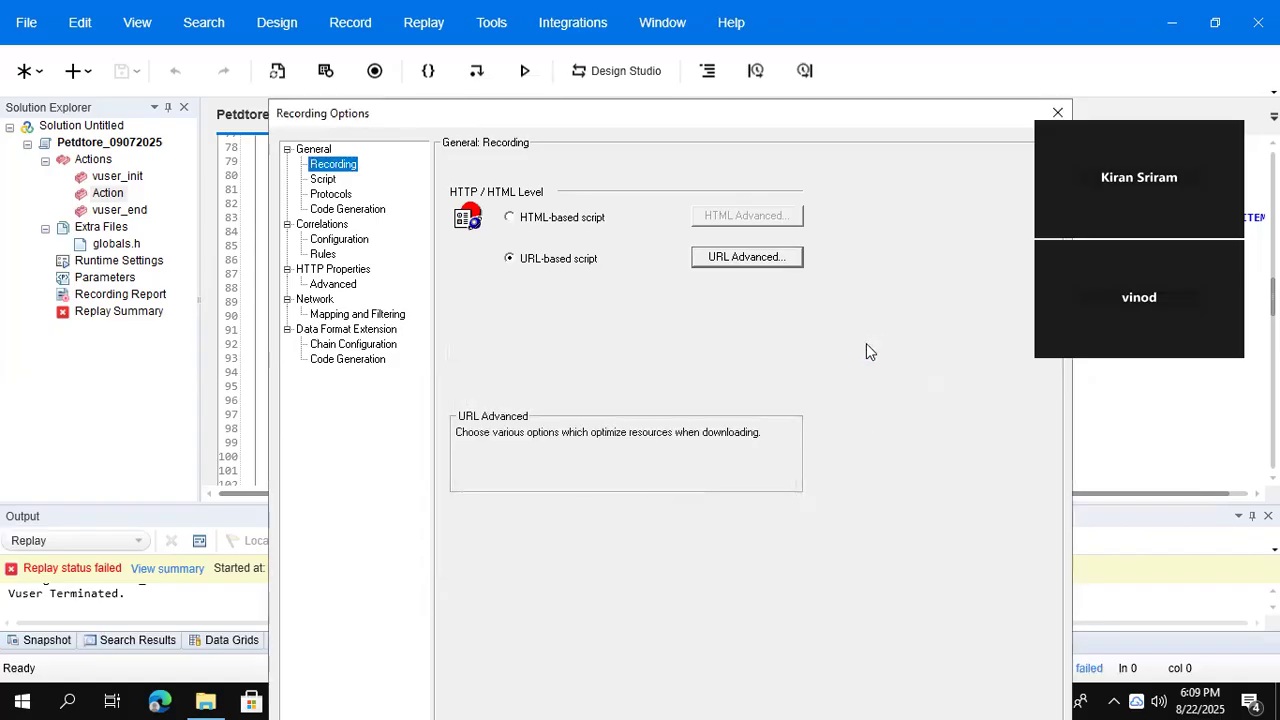
- Set the HTTP/HTML recording level back to HTML-based script
left_click(580, 218)
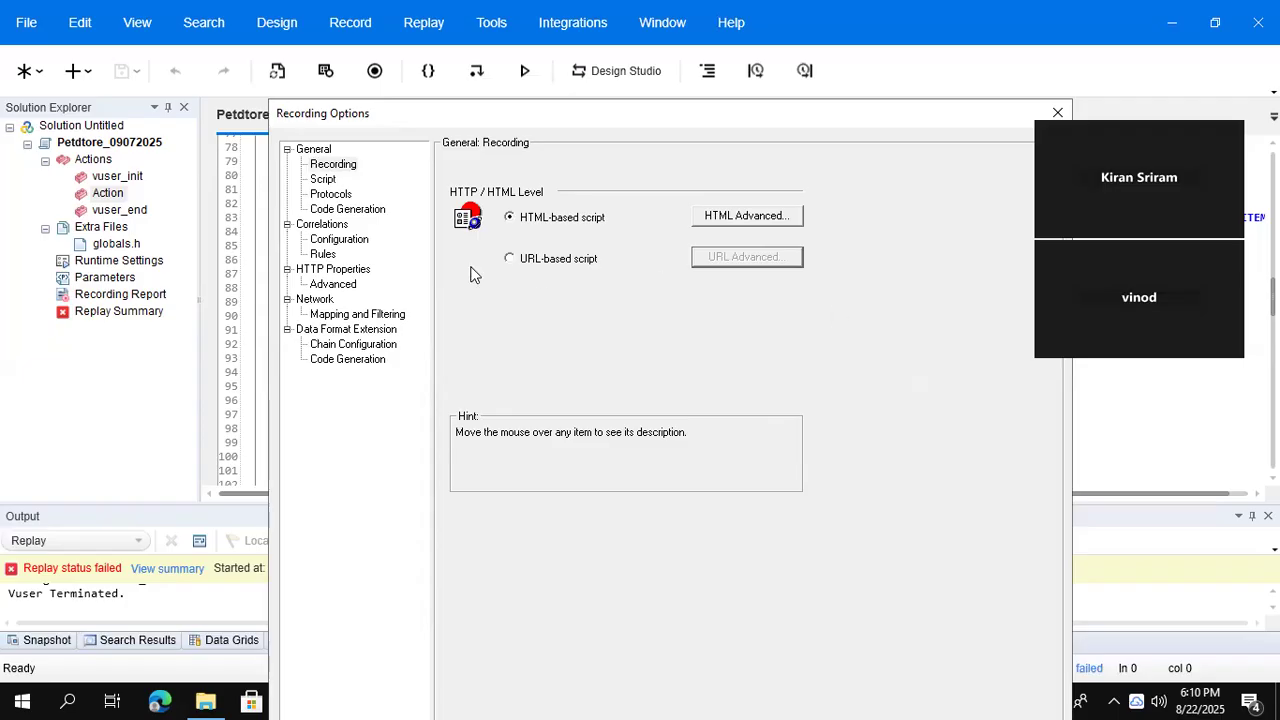
- View the General > Script page, which shows C as the scripting language
left_click(323, 183)
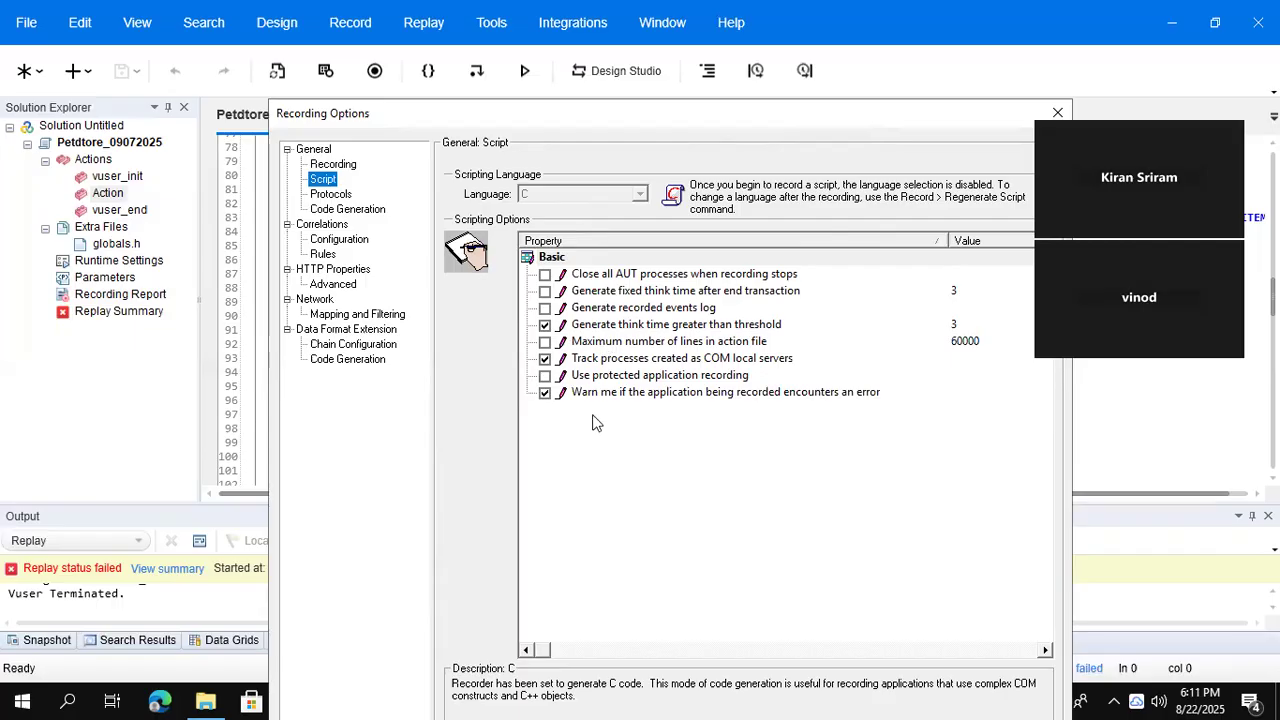
- View the Protocols page, where Web - HTTP/HTML is the only checked protocol
left_click(348, 199)
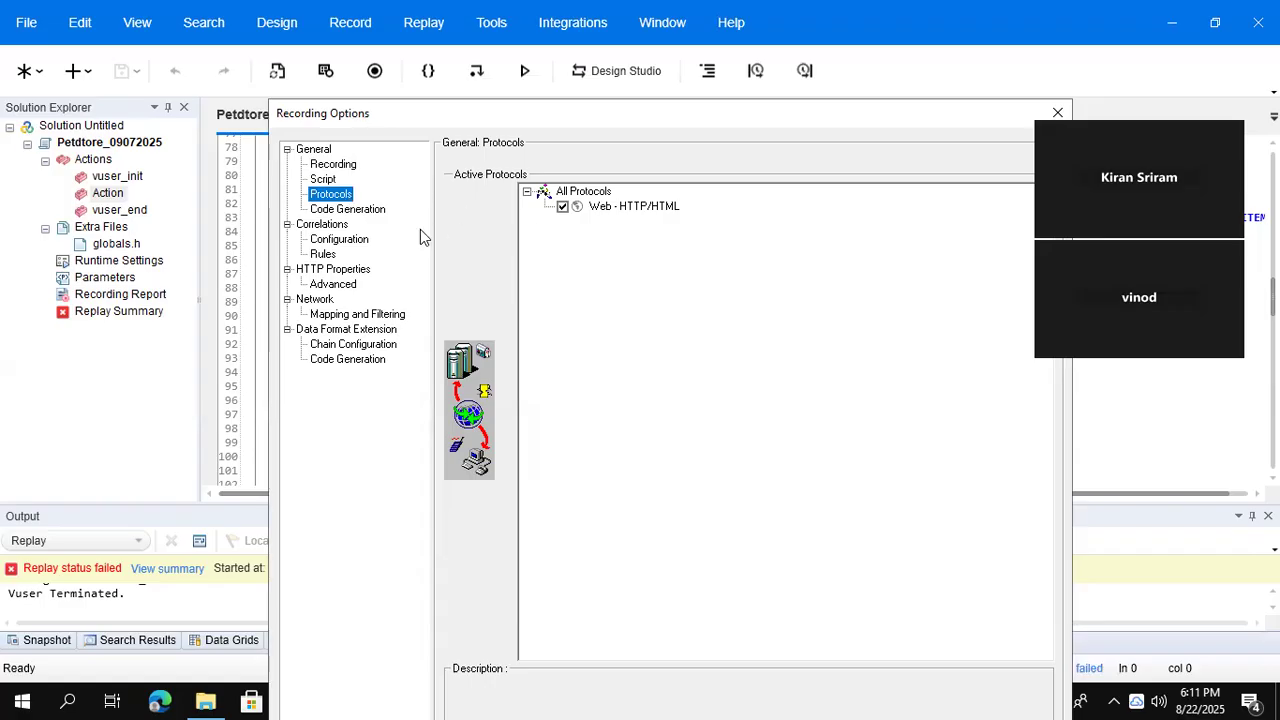
- View the Code Generation page, with Correlations Scan on and Async Scan off
left_click(348, 210)
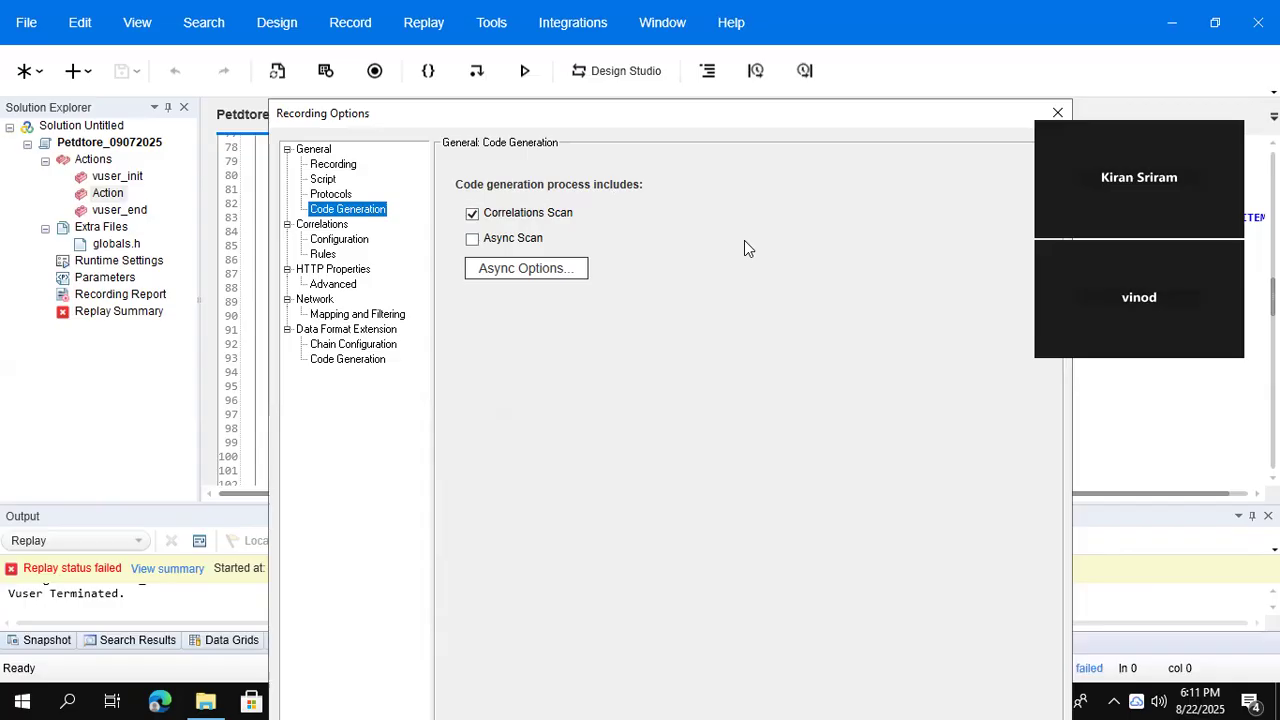
left_click(256, 25)
- Review the correlation configuration and rules, then the HTTP Properties > Advanced options
left_click(330, 243)
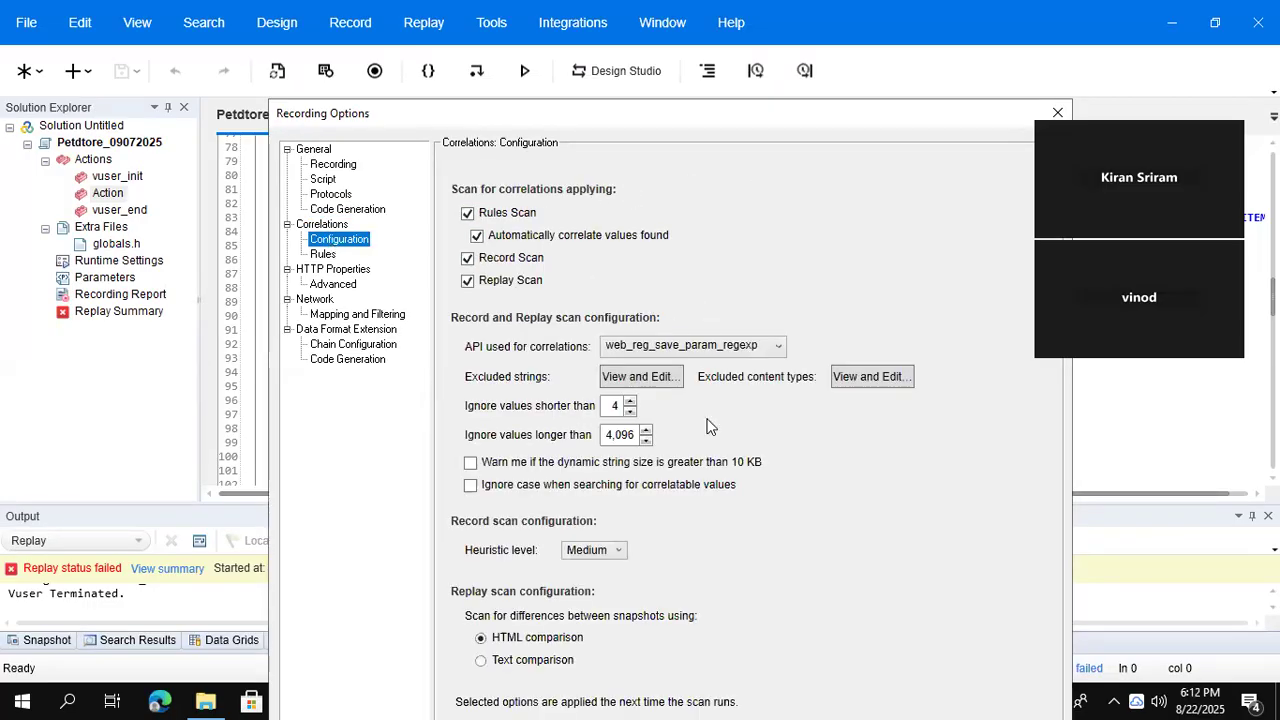
left_click(322, 260)
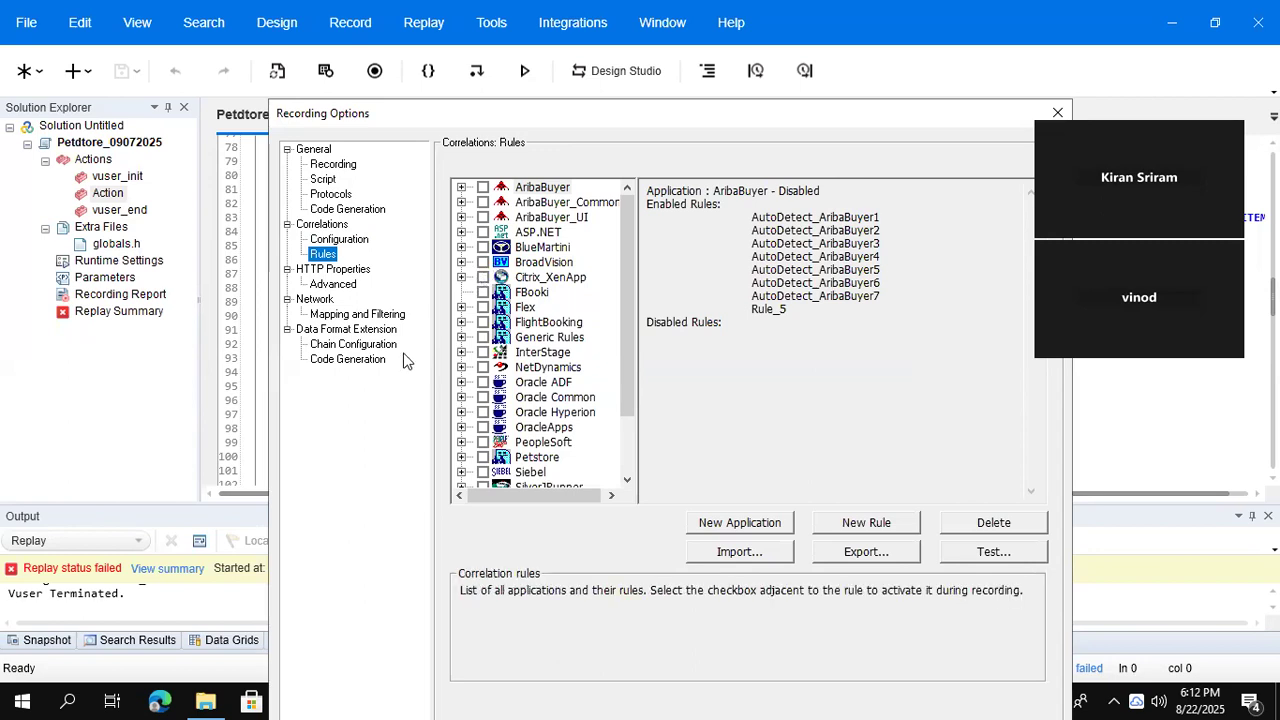
left_click(335, 286)
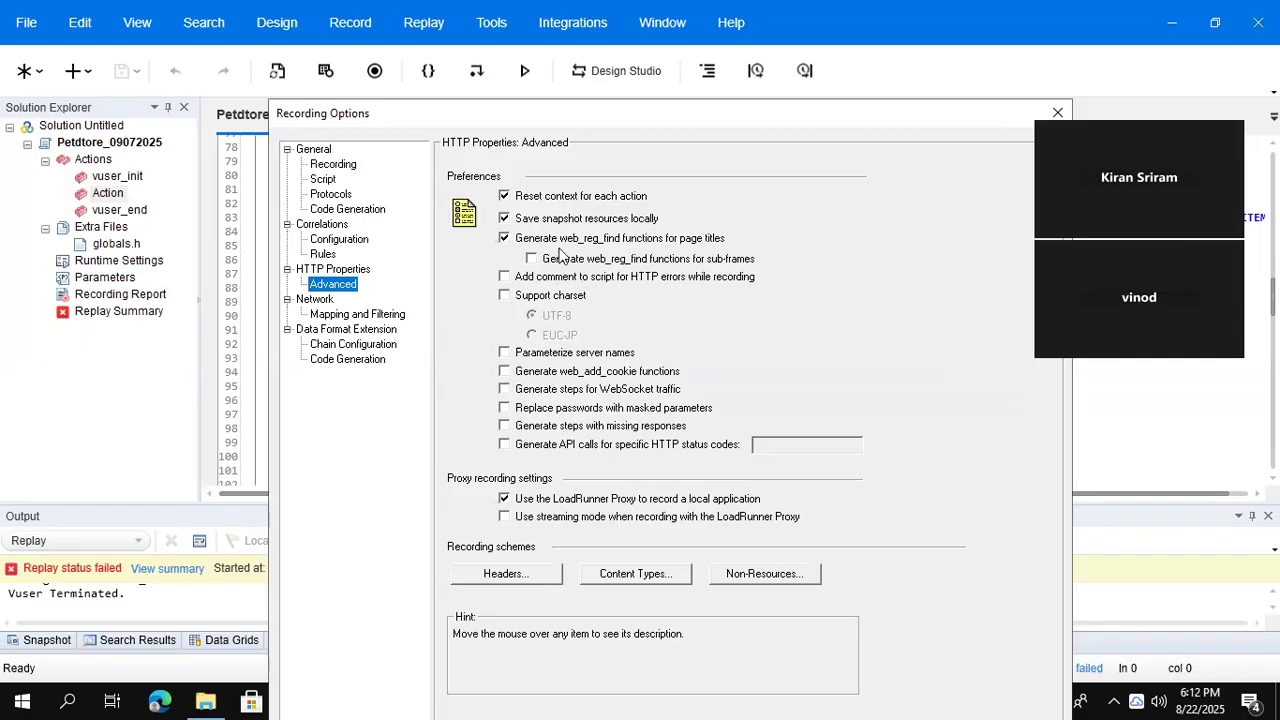
mouse_move(575, 248)
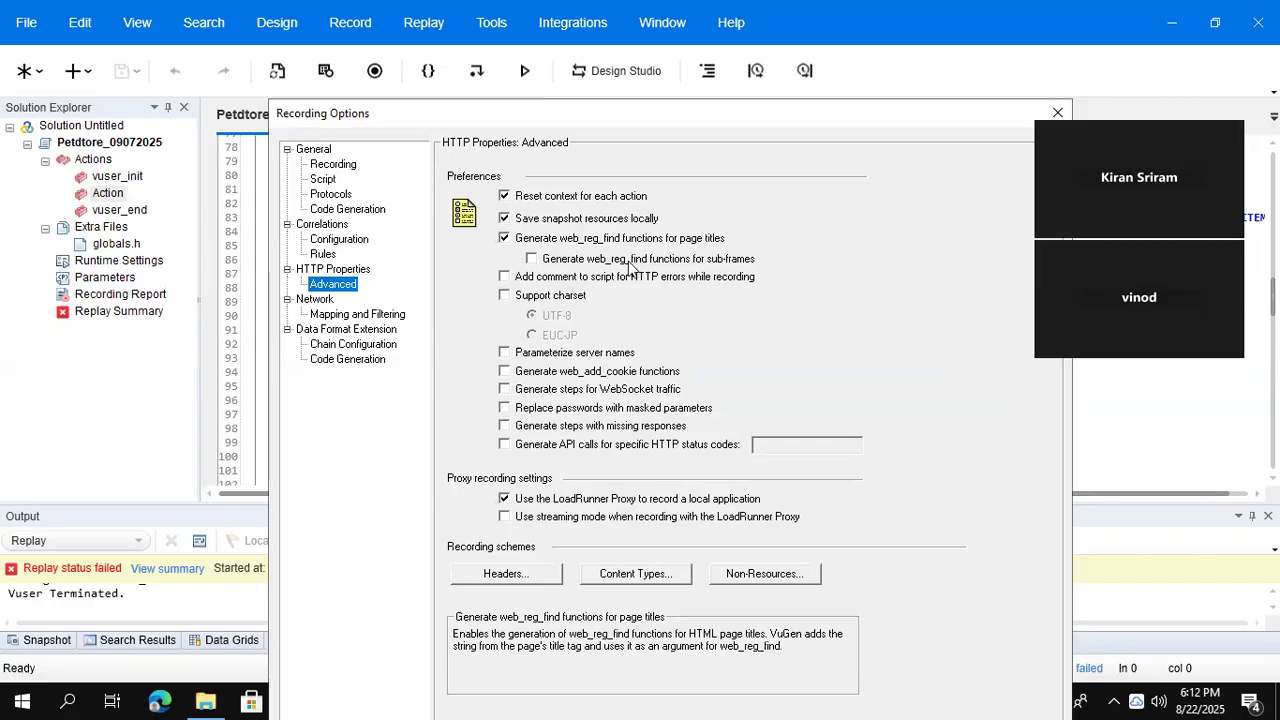
mouse_move(648, 262)
mouse_move(748, 270)
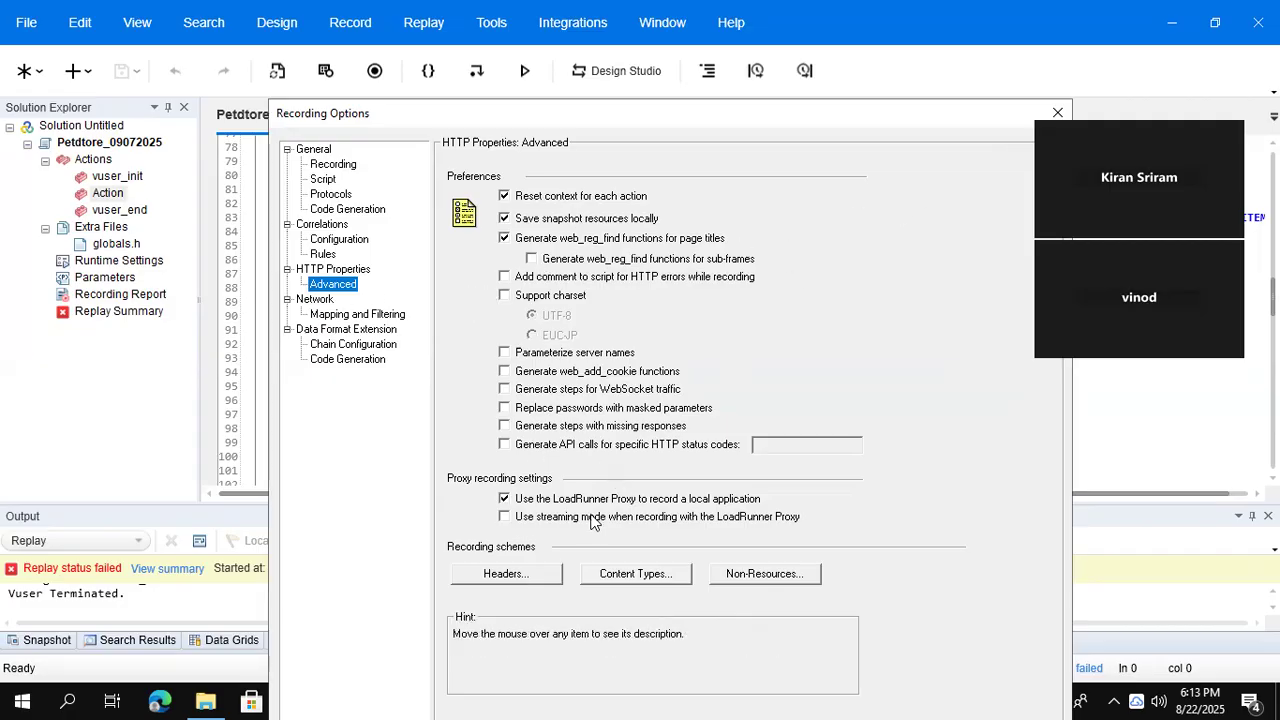
- Keep Socket level data as the capture level and show Data Format Extension > Chain Configuration
mouse_move(773, 520)
mouse_move(597, 512)
left_click(352, 315)
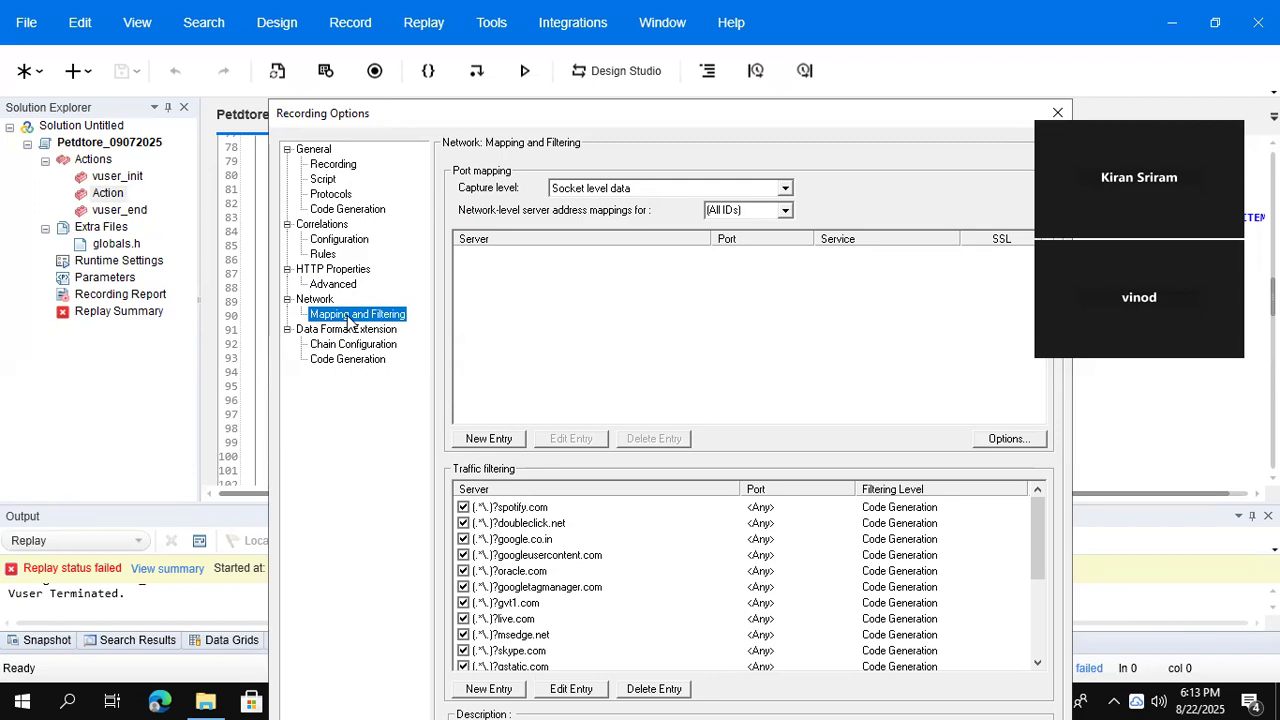
left_click(785, 189)
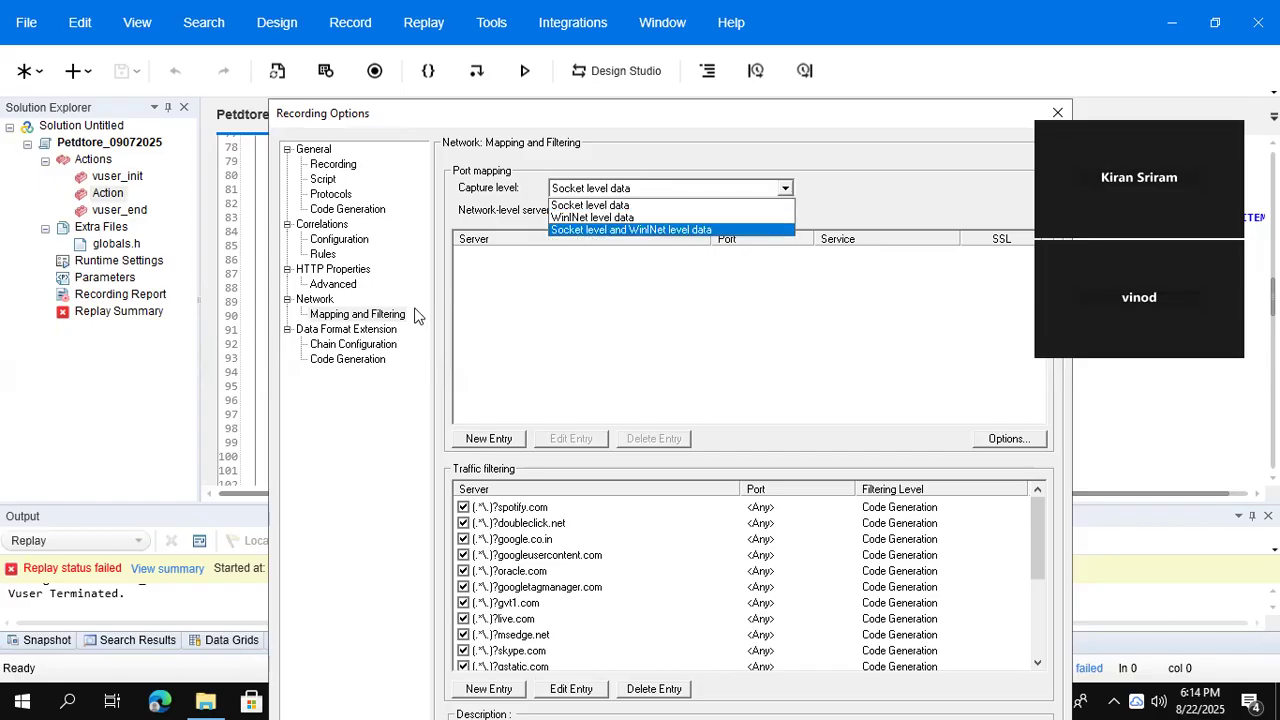
left_click(363, 344)
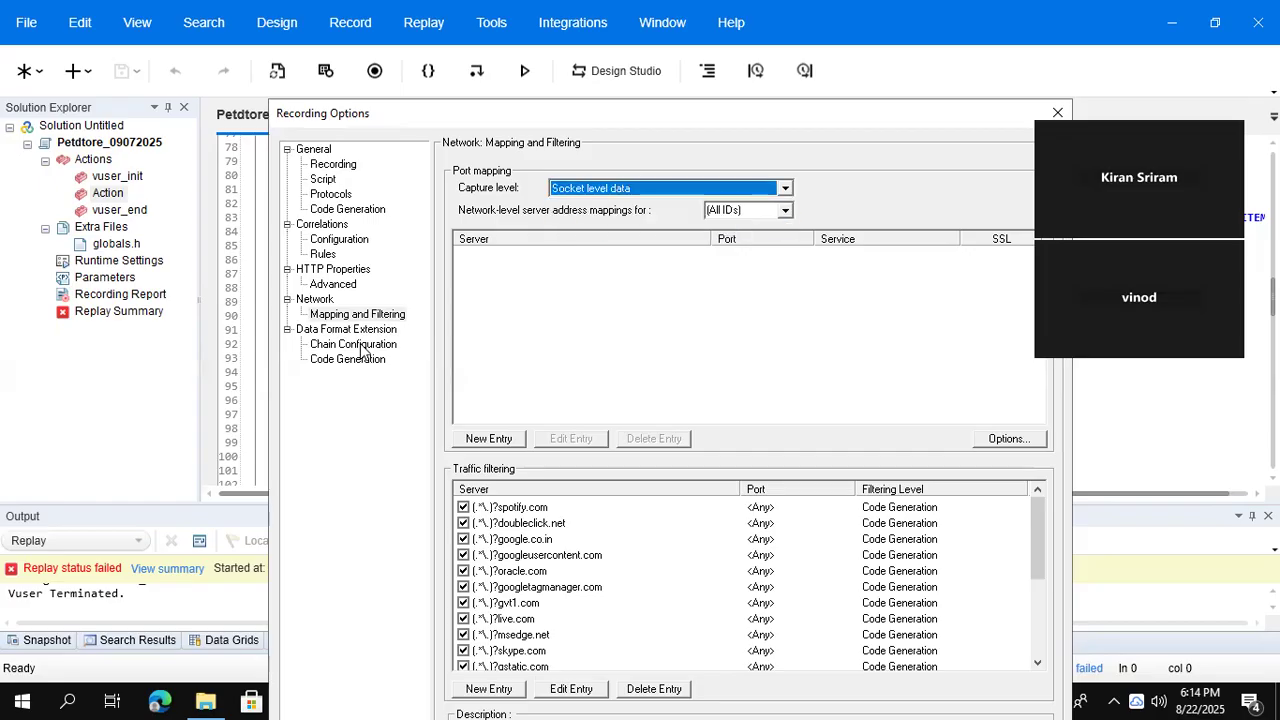
left_click(362, 346)
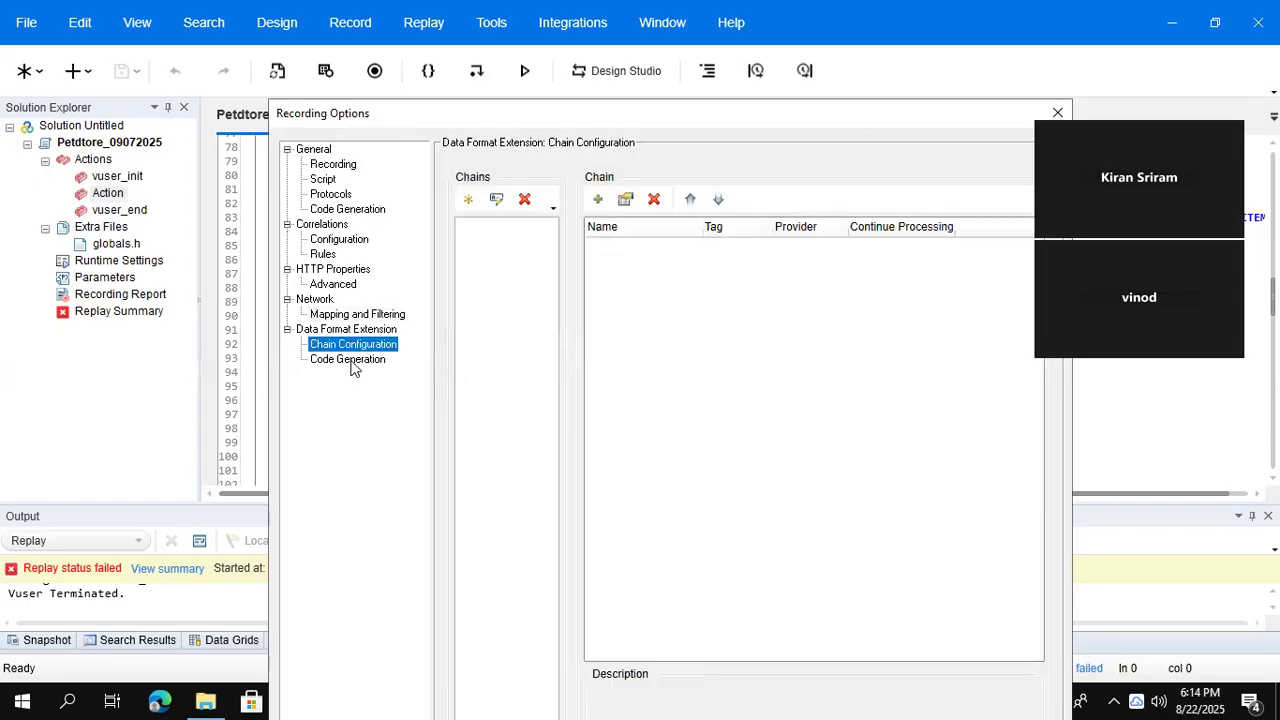
- View the Data Format Extension code generation page and close Recording Options without changes
left_click(350, 362)
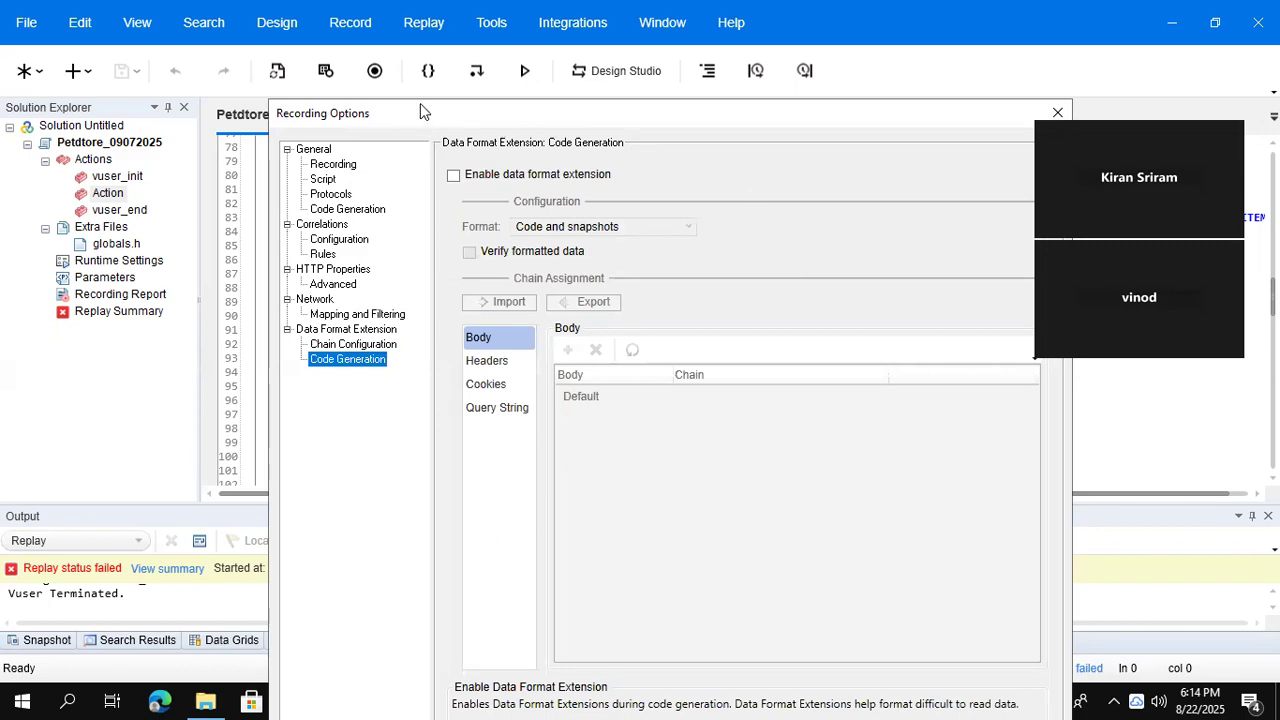
left_click_drag(418, 110, 314, 150)
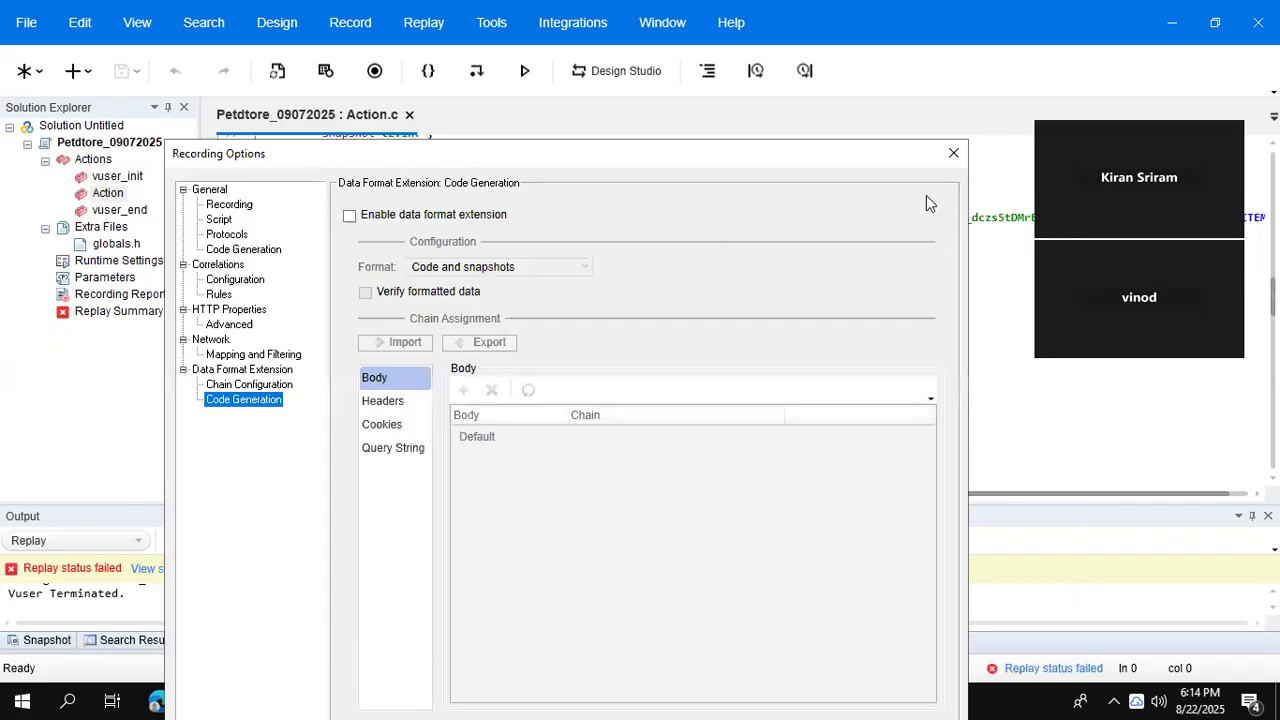
left_click(953, 152)
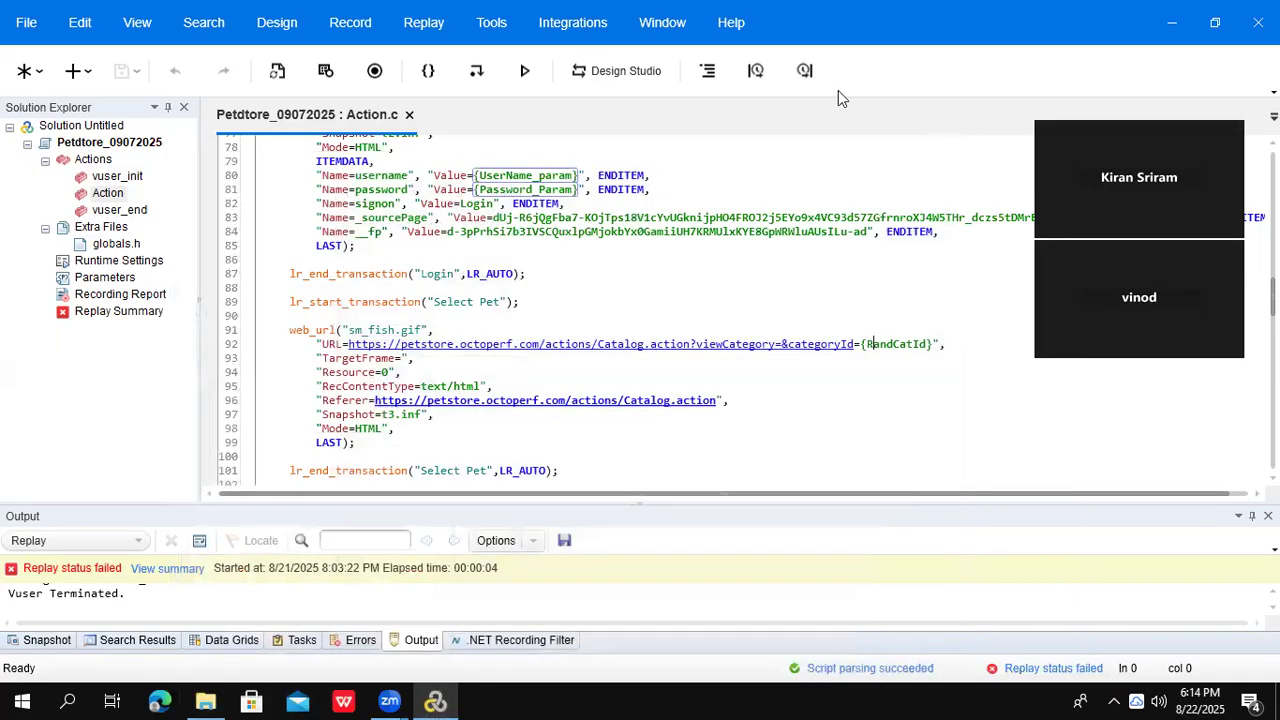
- Open the Petstore Runtime Settings and view the Pacing between iterations
double_click(115, 261)
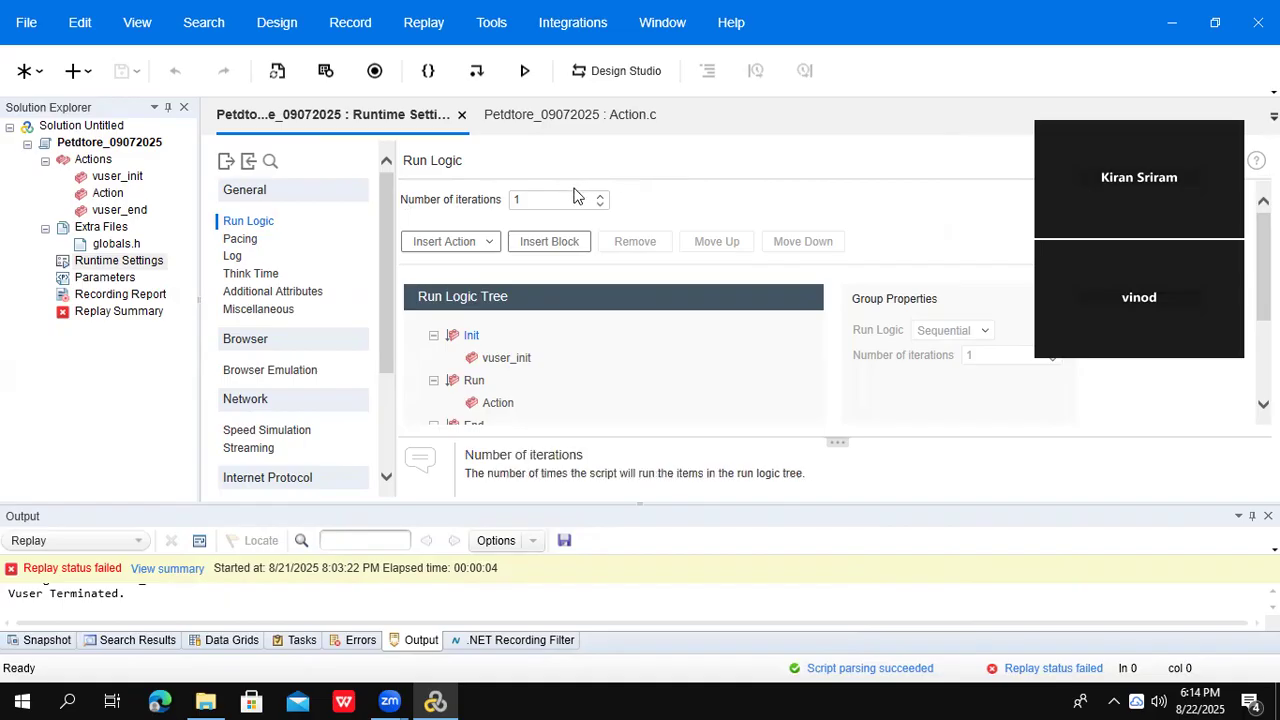
left_click(257, 245)
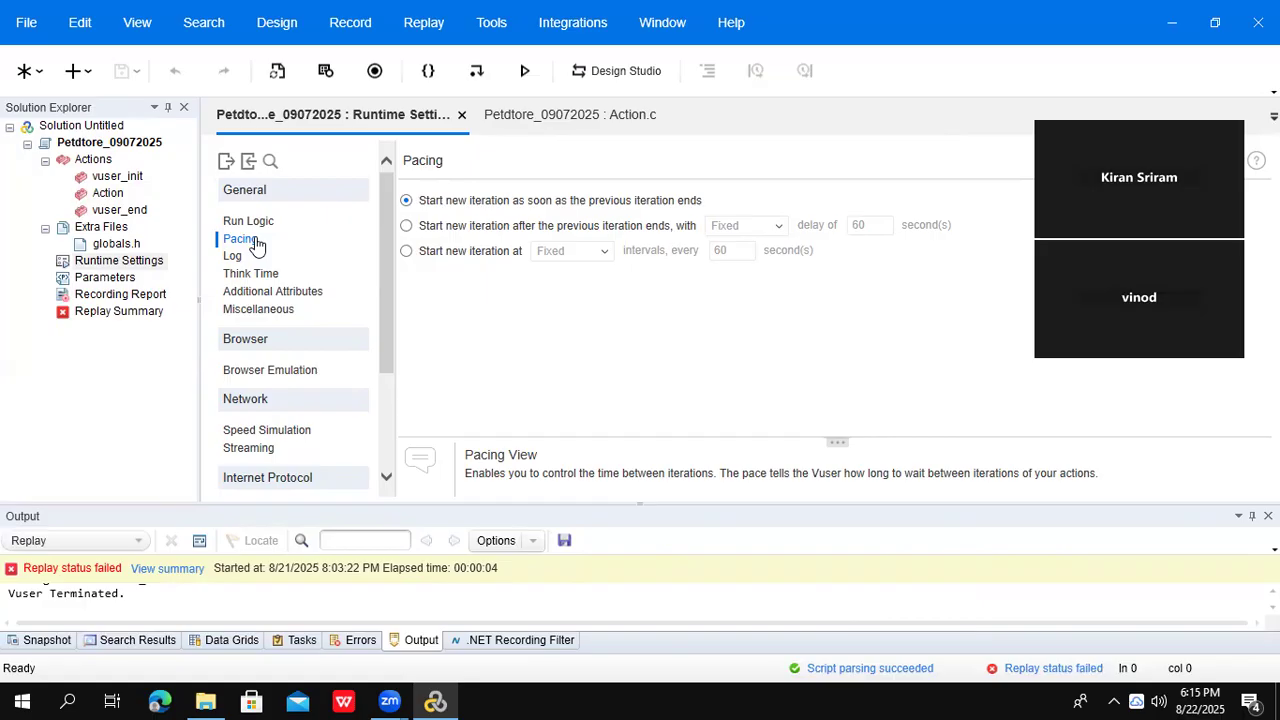
left_click(232, 258)
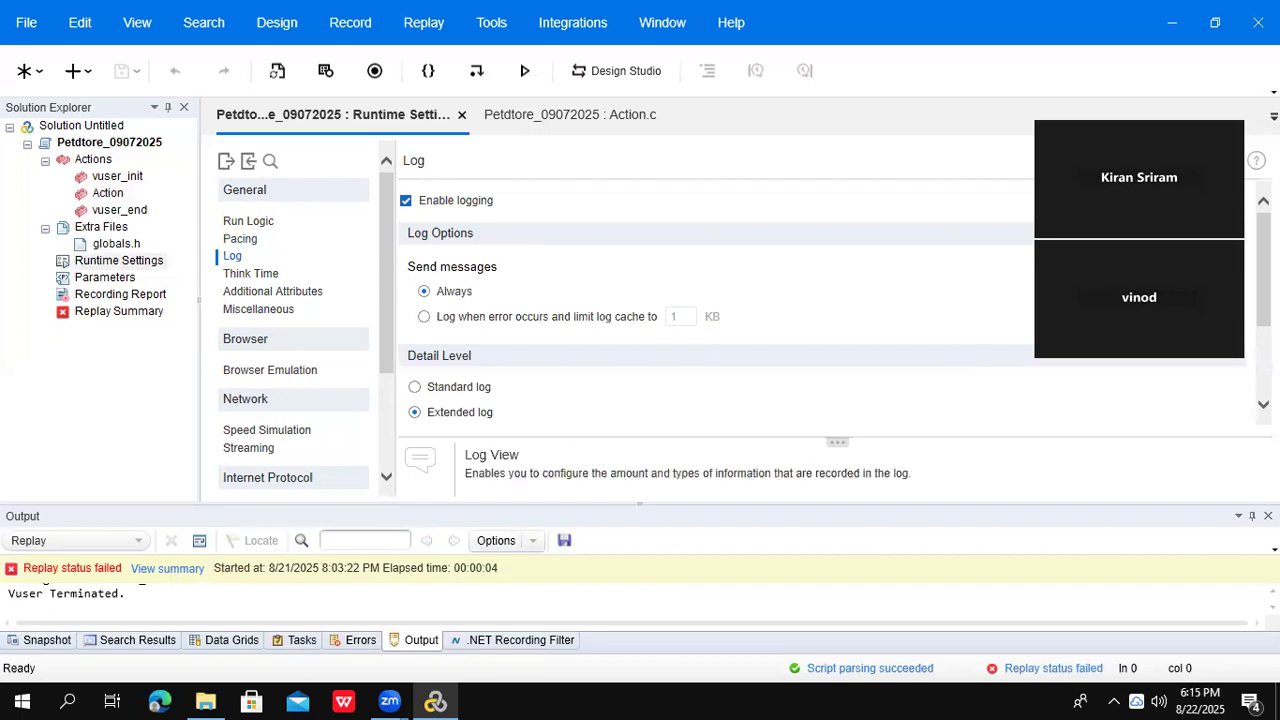
scroll(622, 352, "down", 3)
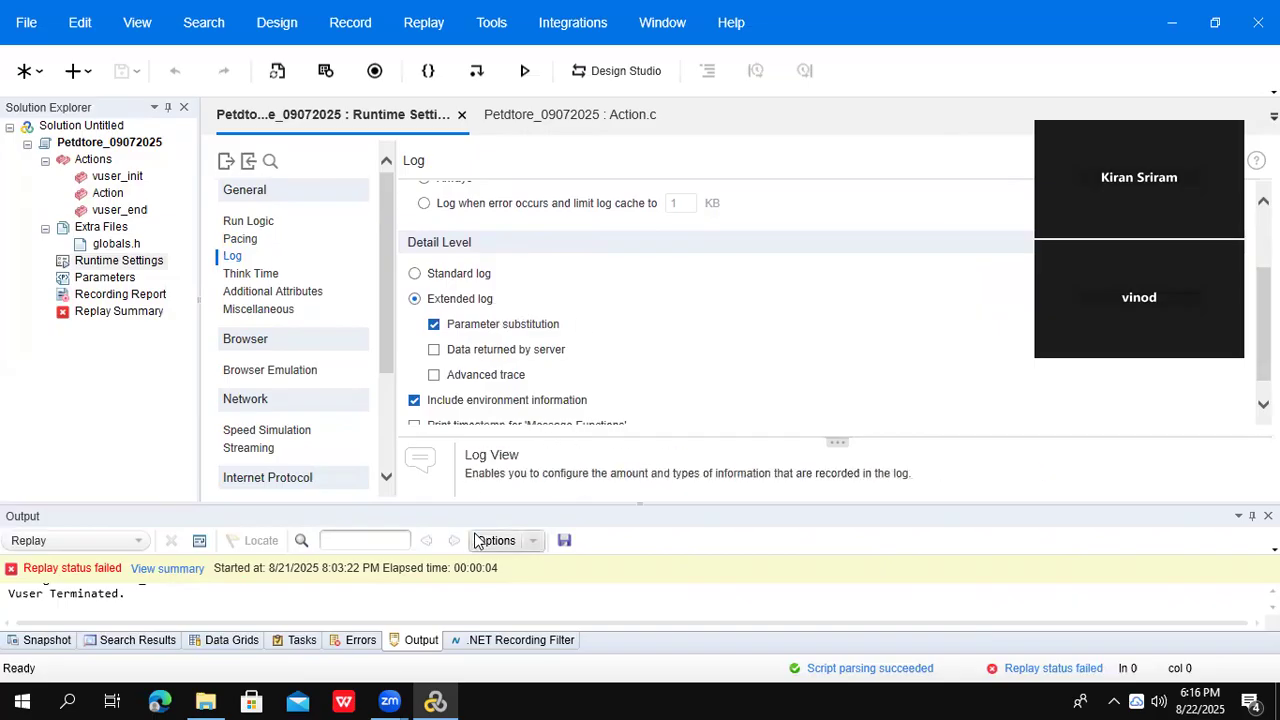
left_click(442, 596)
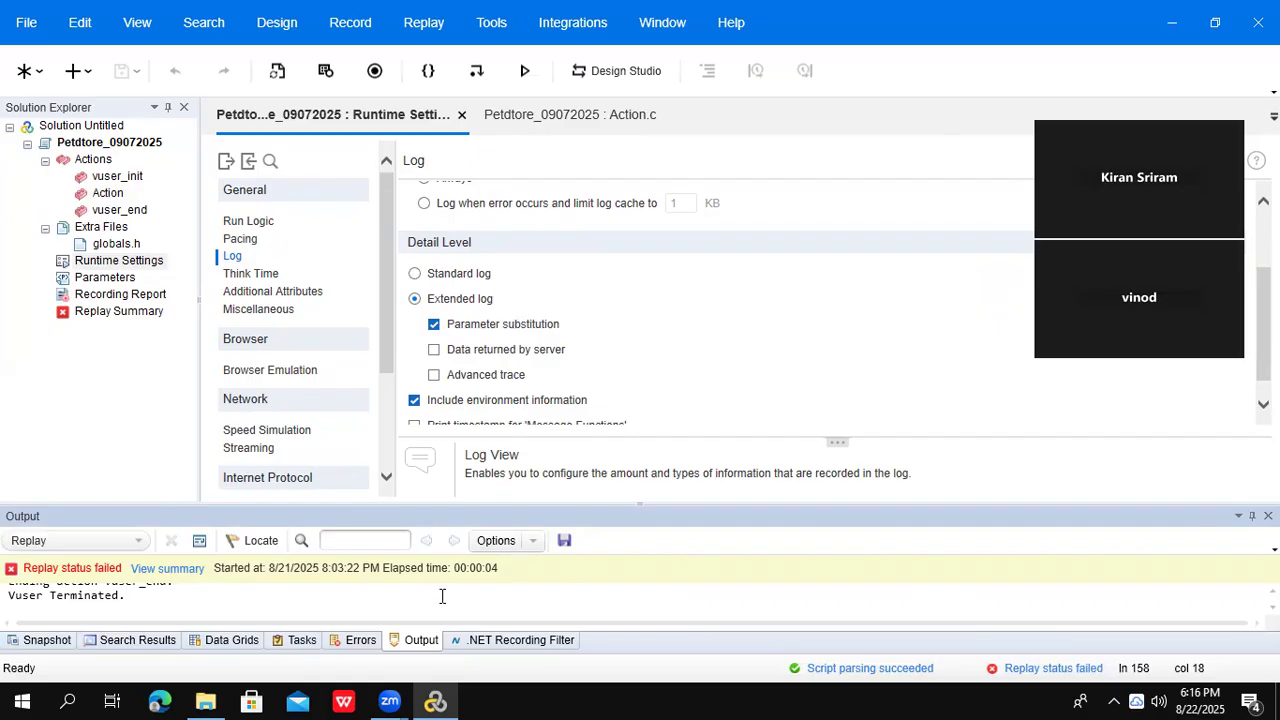
mouse_move(487, 352)
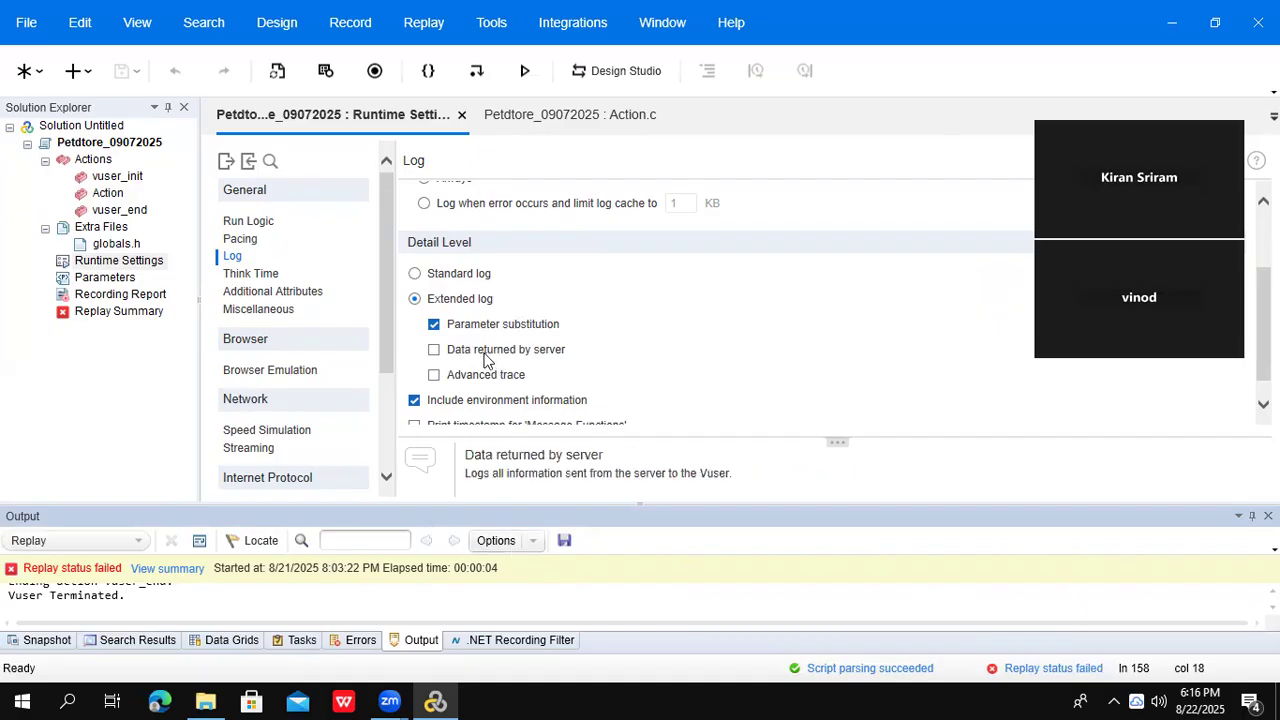
mouse_move(461, 378)
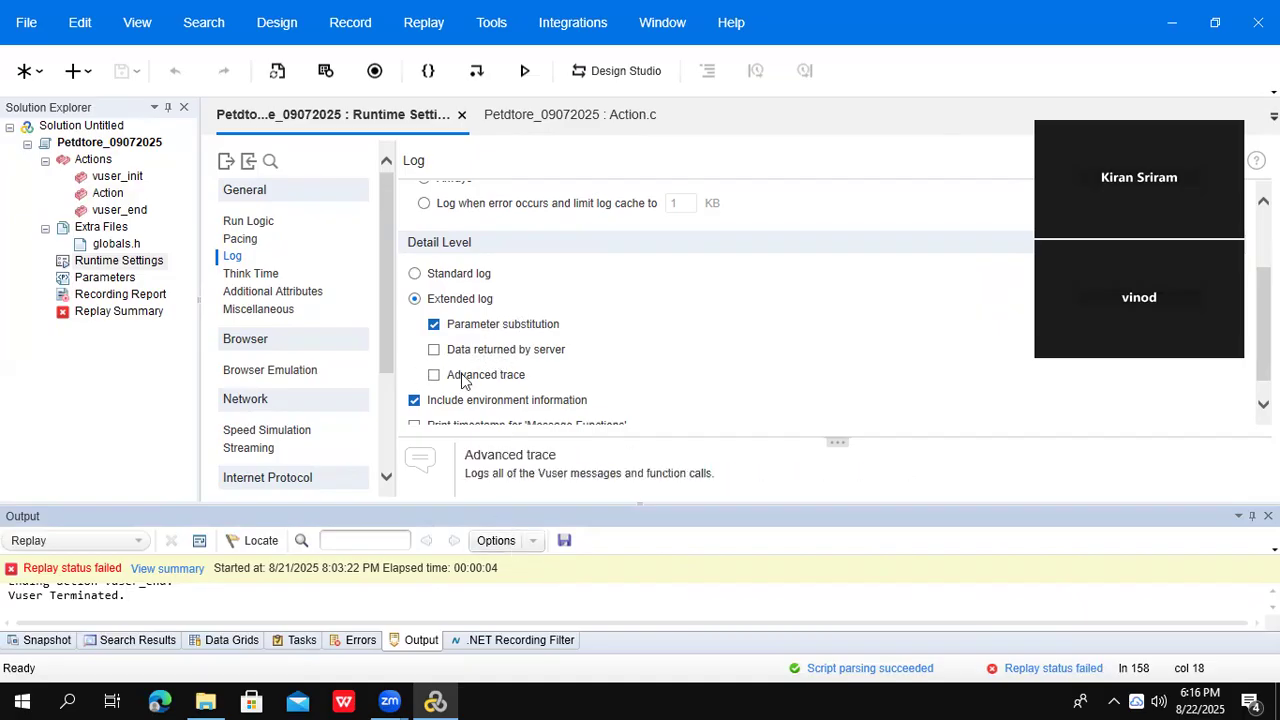
mouse_move(474, 401)
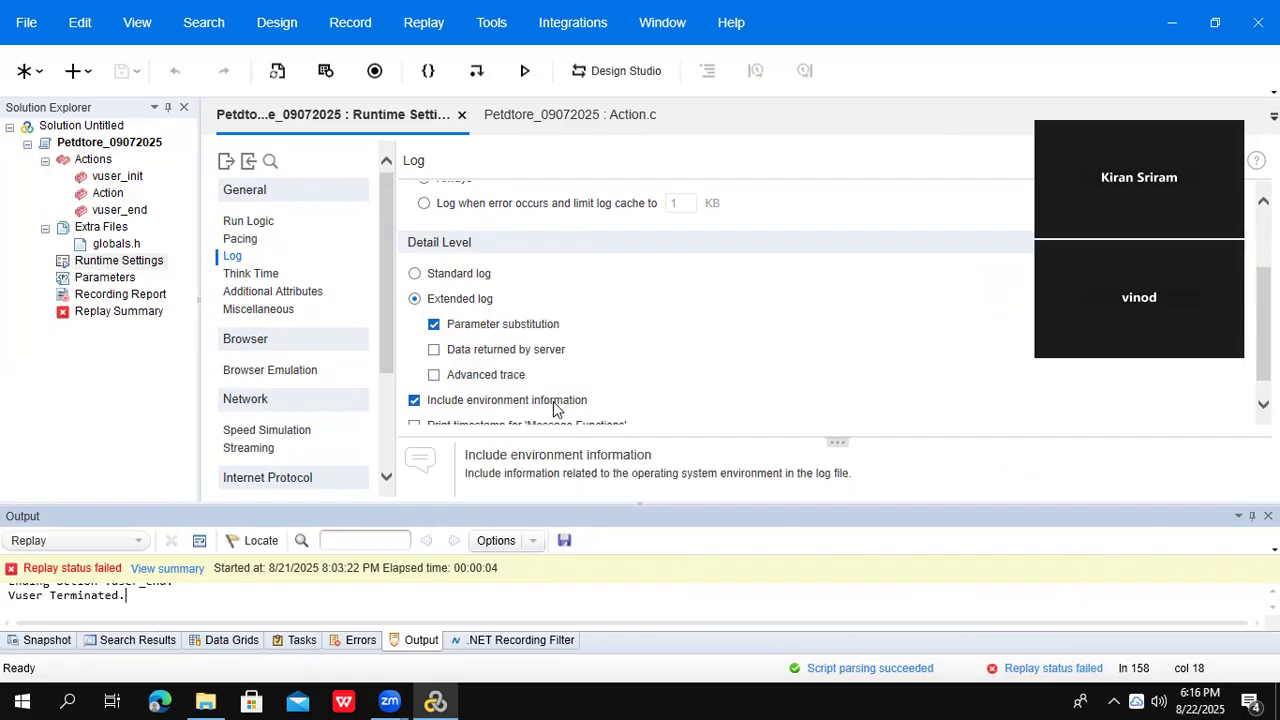
mouse_move(500, 330)
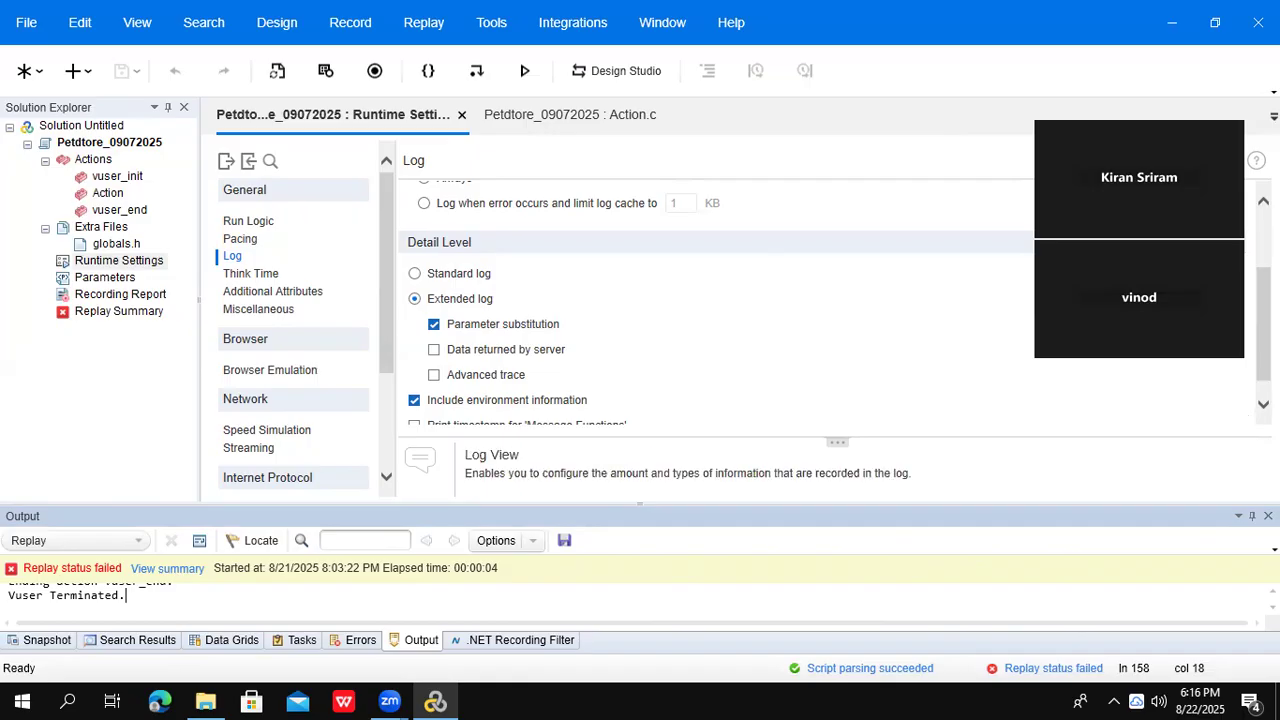
scroll(715, 300, "up", 1)
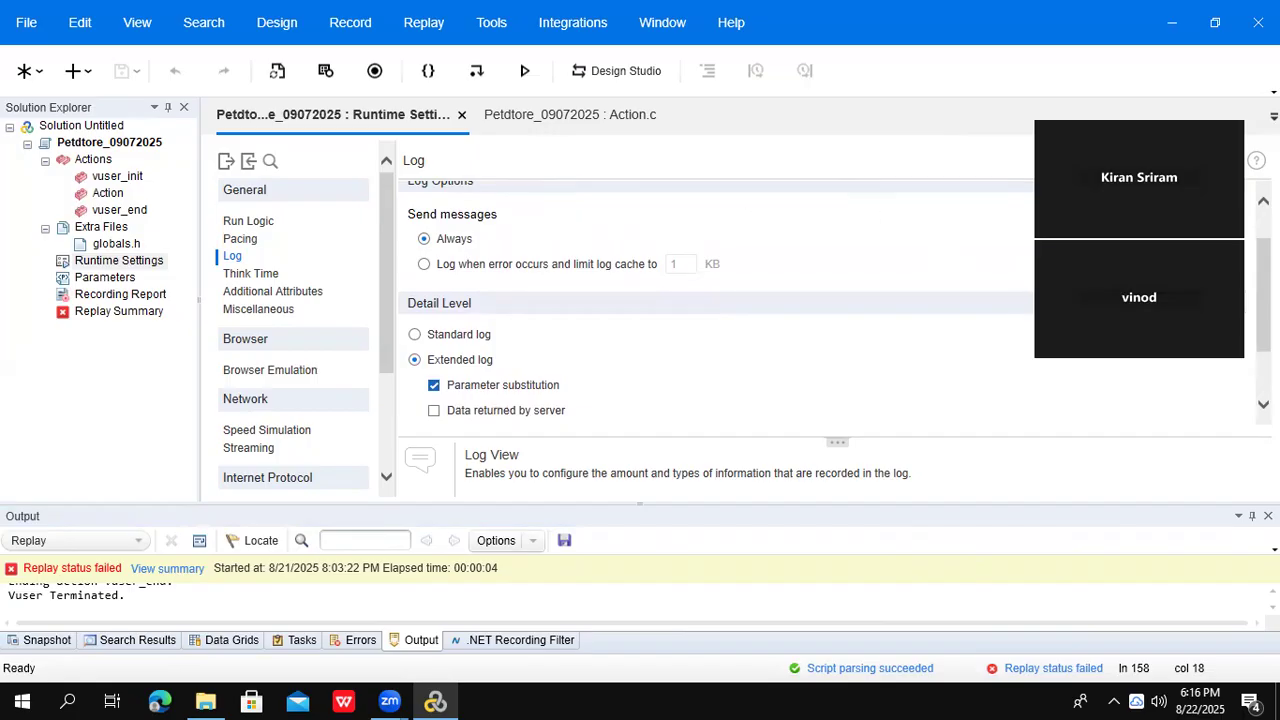
scroll(715, 300, "up", 1)
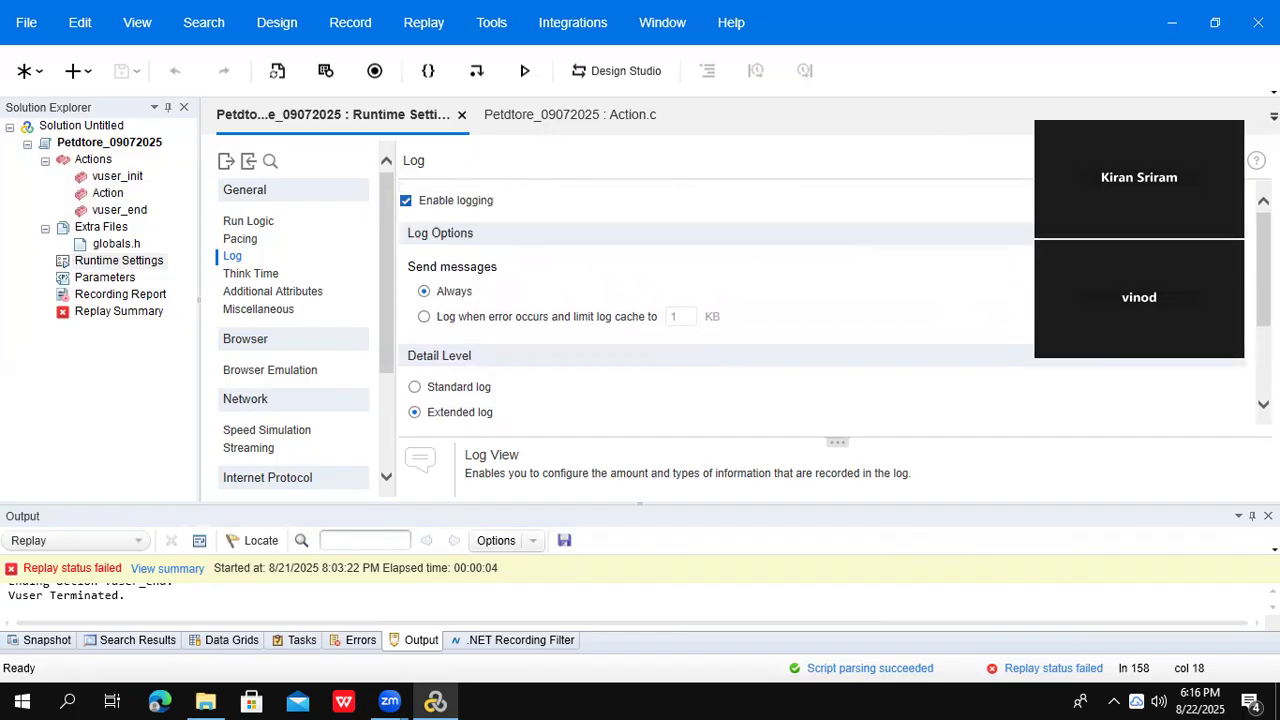
- Turn off Enable logging, review the replay log in an enlarged Output pane, then shrink it and turn logging back on
left_click(406, 203)
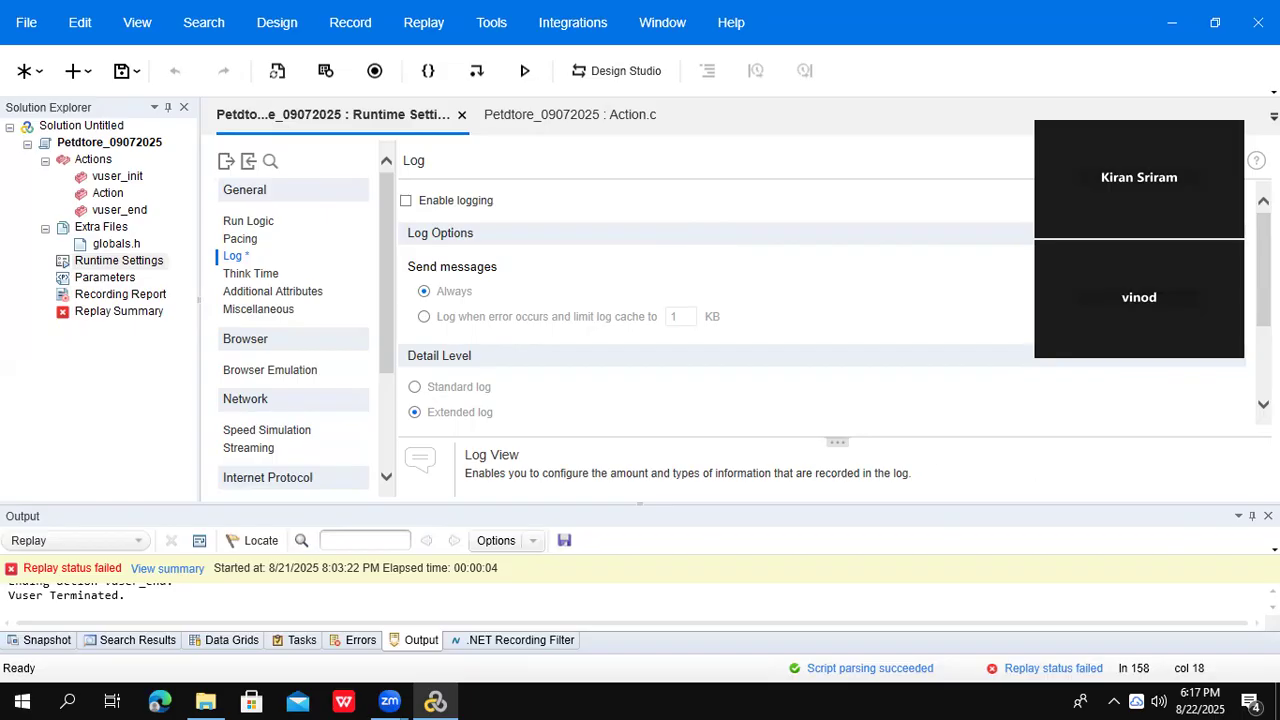
left_click(632, 604)
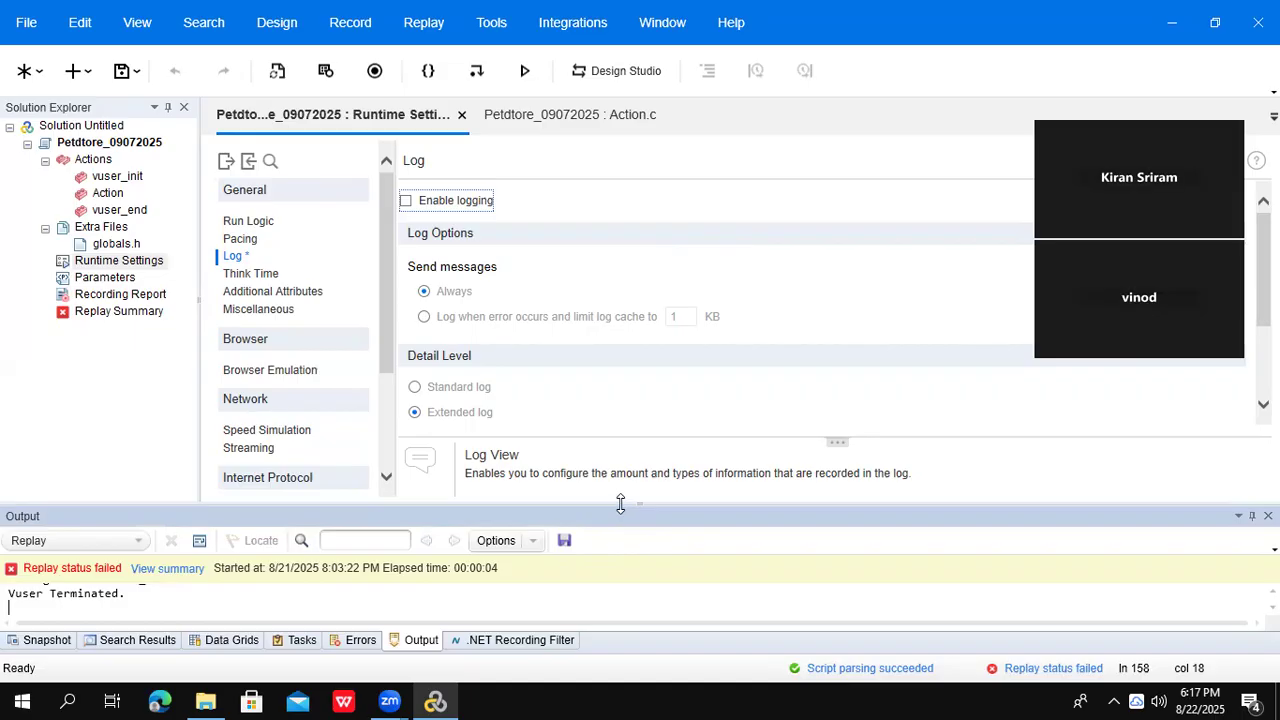
left_click_drag(638, 503, 637, 354)
left_click_drag(528, 523, 9, 438)
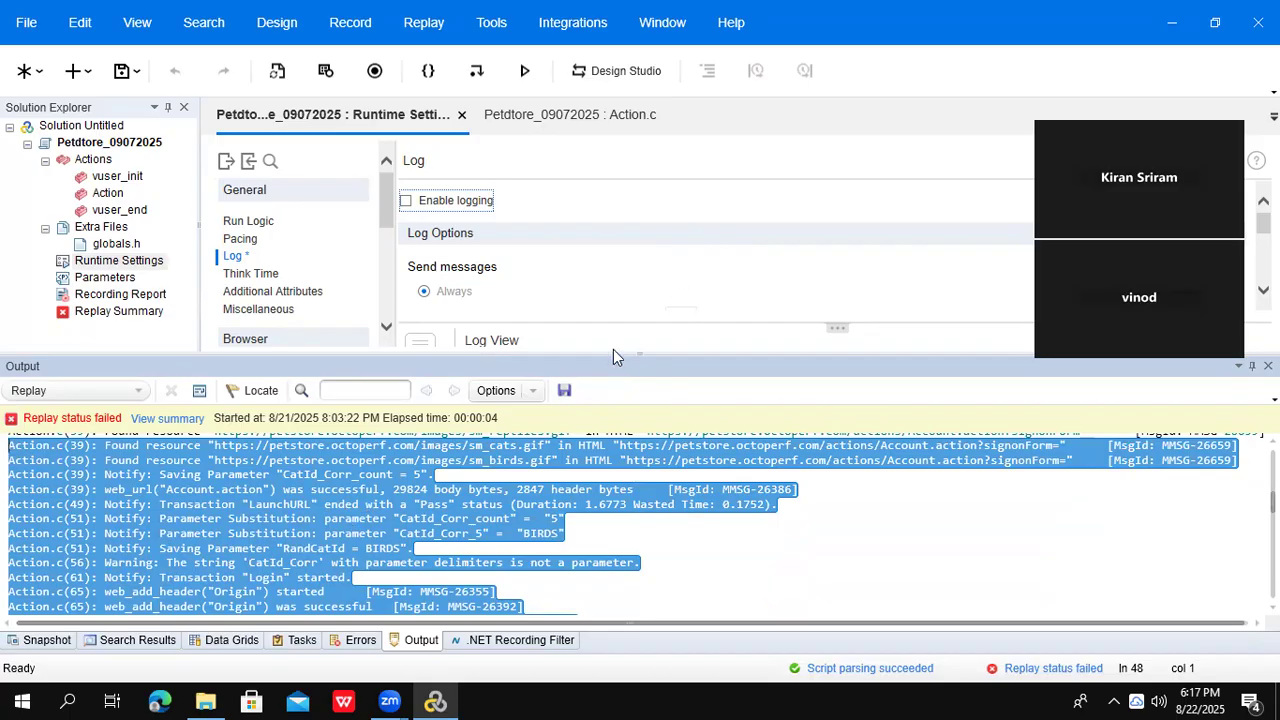
left_click_drag(613, 354, 683, 578)
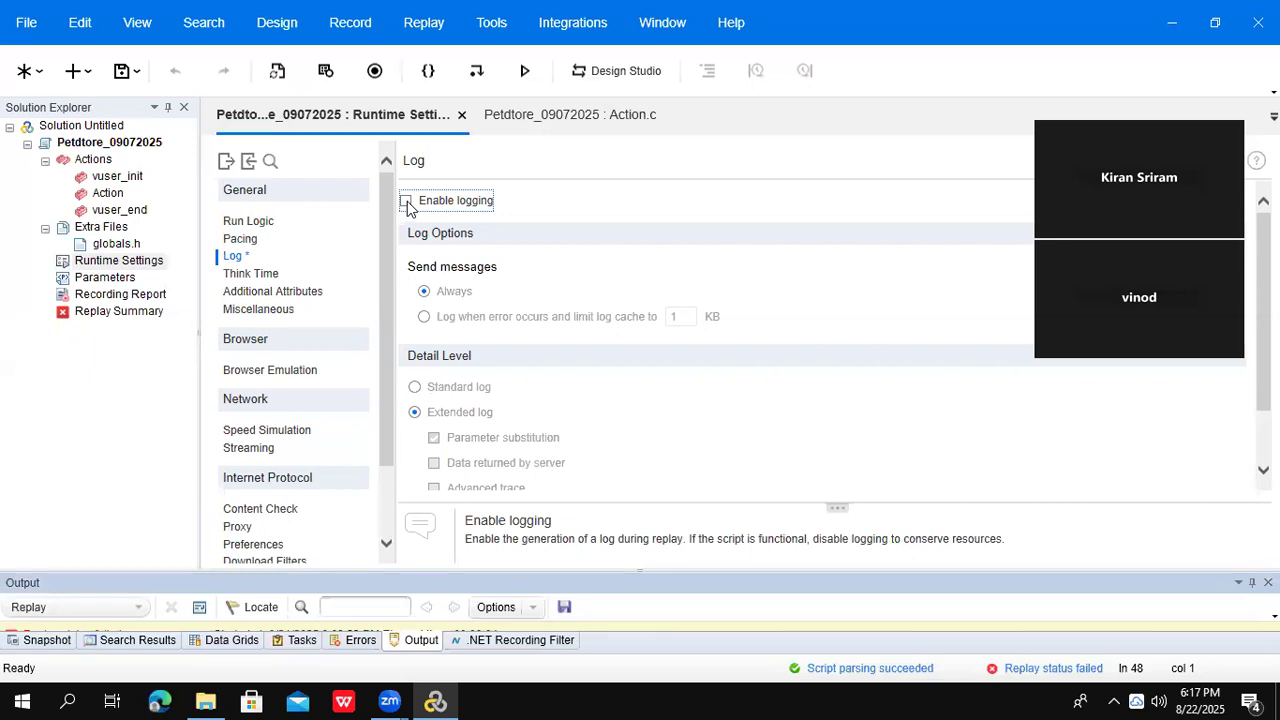
left_click(407, 202)
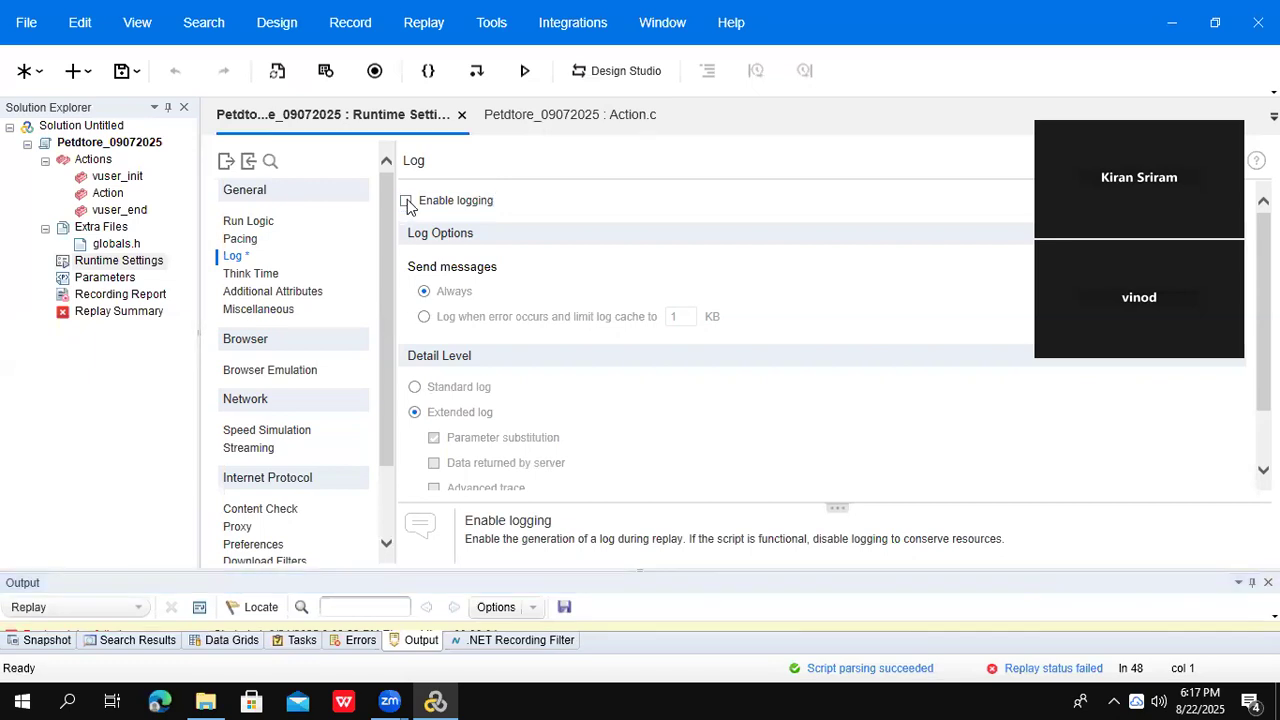
- Show the Think Time runtime settings page, which is currently set to Ignore think time
left_click(251, 276)
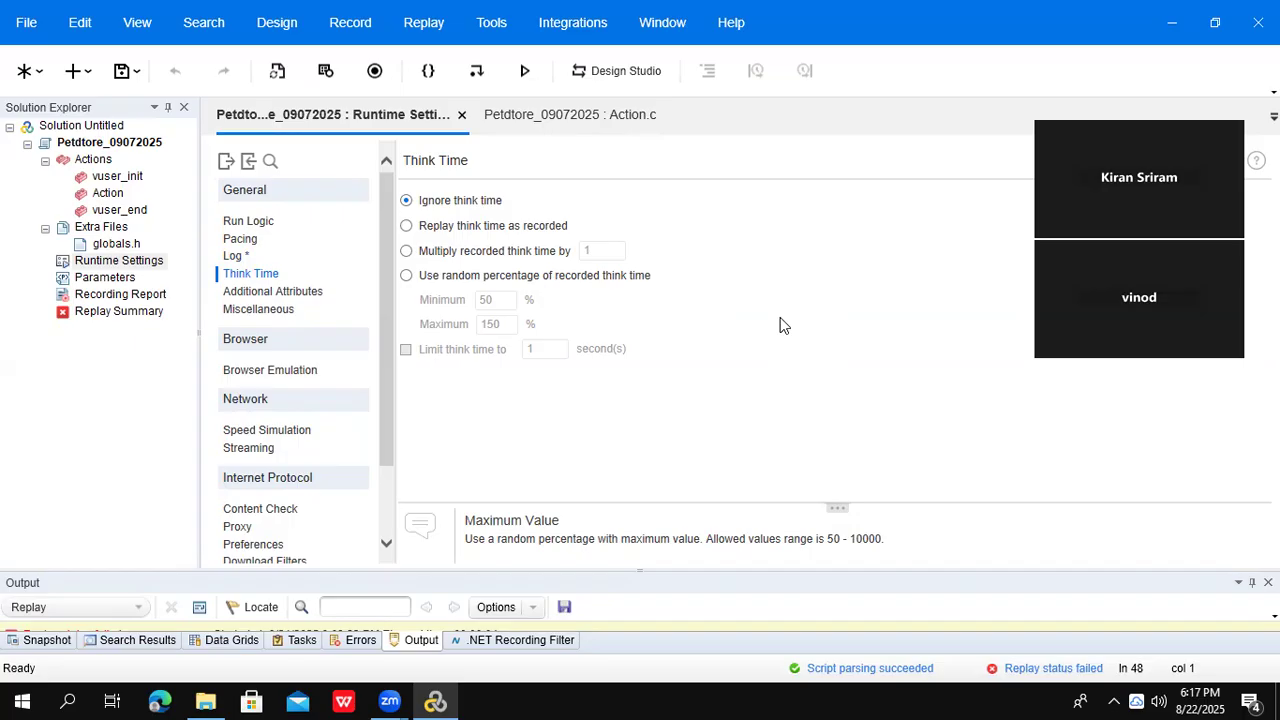
- Open Action.c and insert lr_think_time(60); right after the Select Pet transaction
left_click(104, 196)
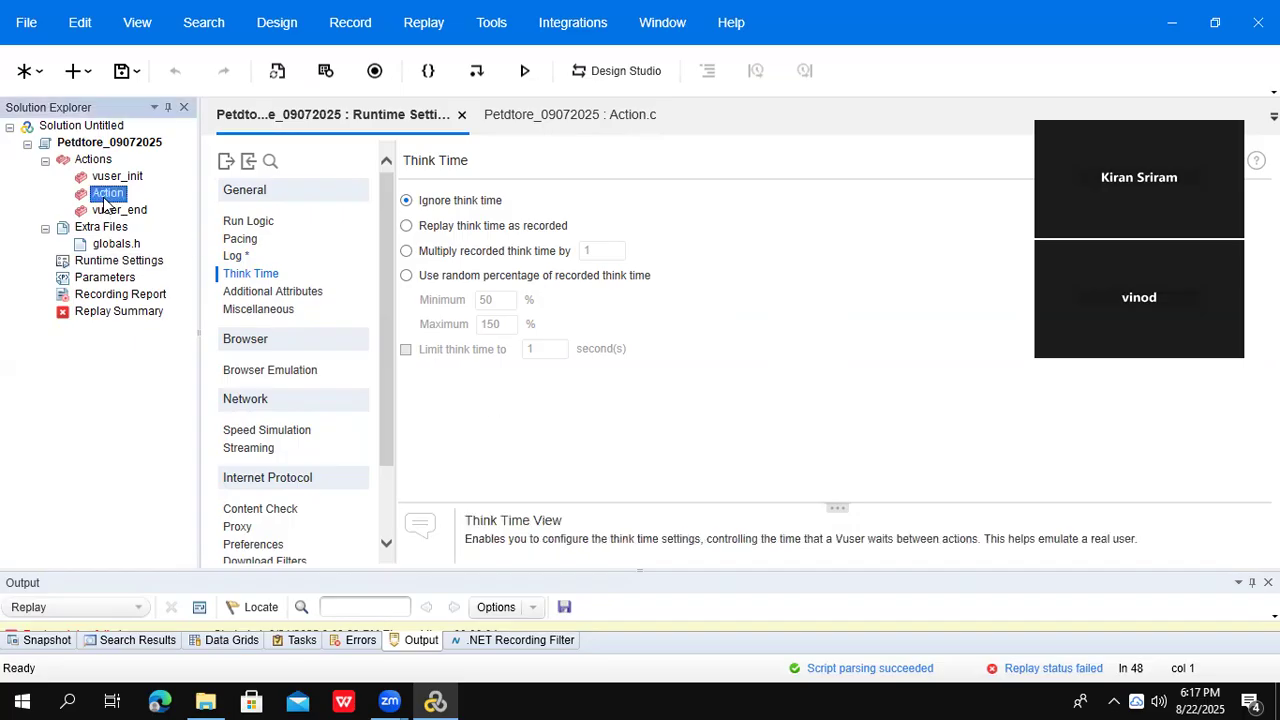
double_click(106, 194)
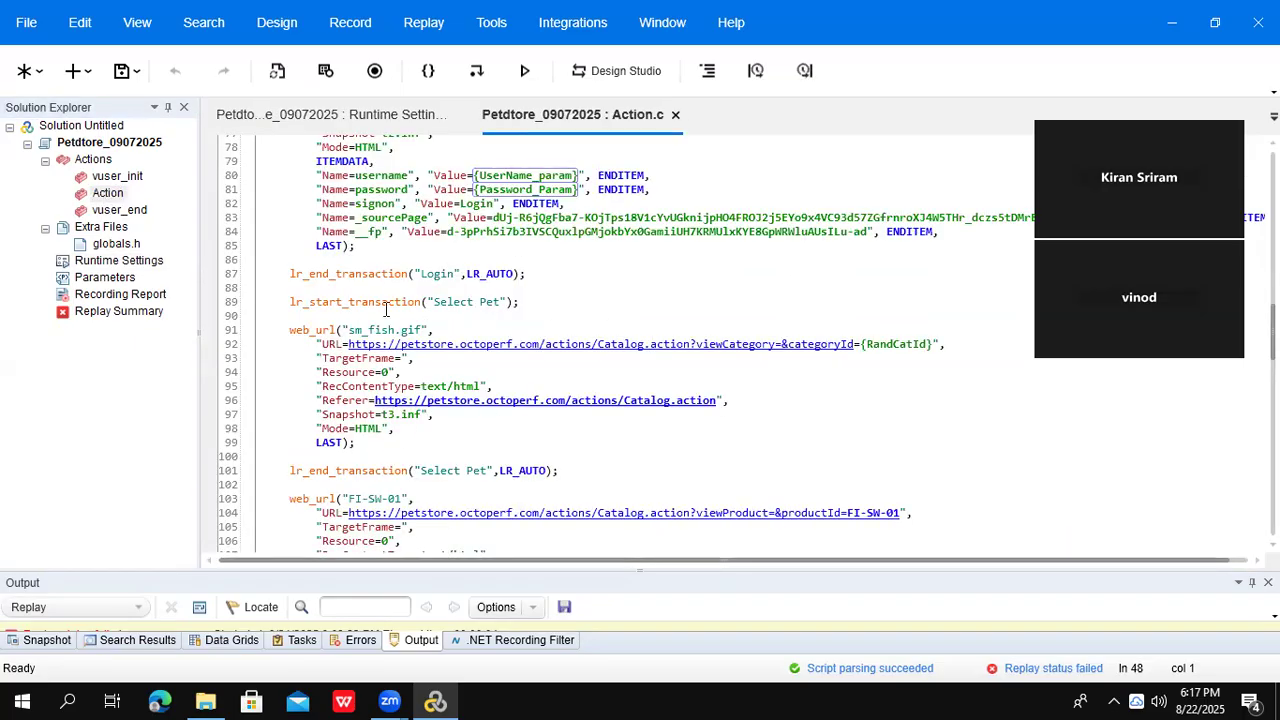
left_click_drag(287, 301, 560, 471)
left_click(358, 484)
key("Return")
key("Return")
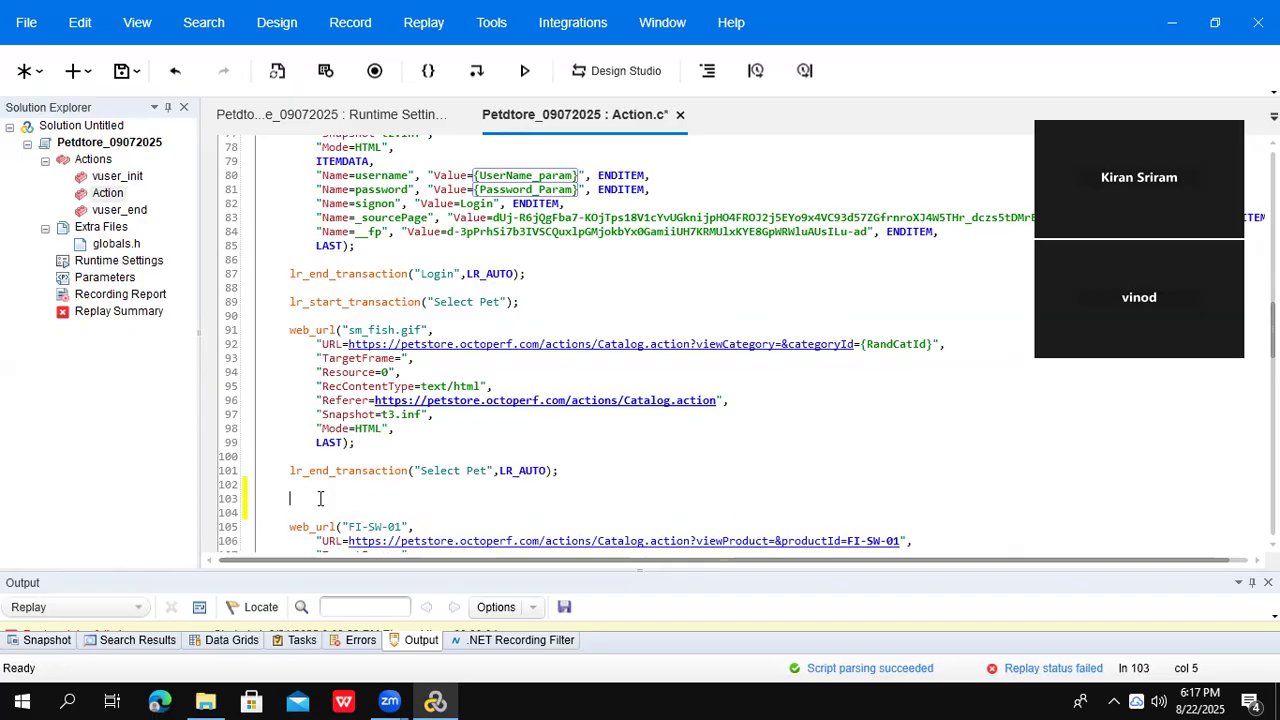
type("lr_think")
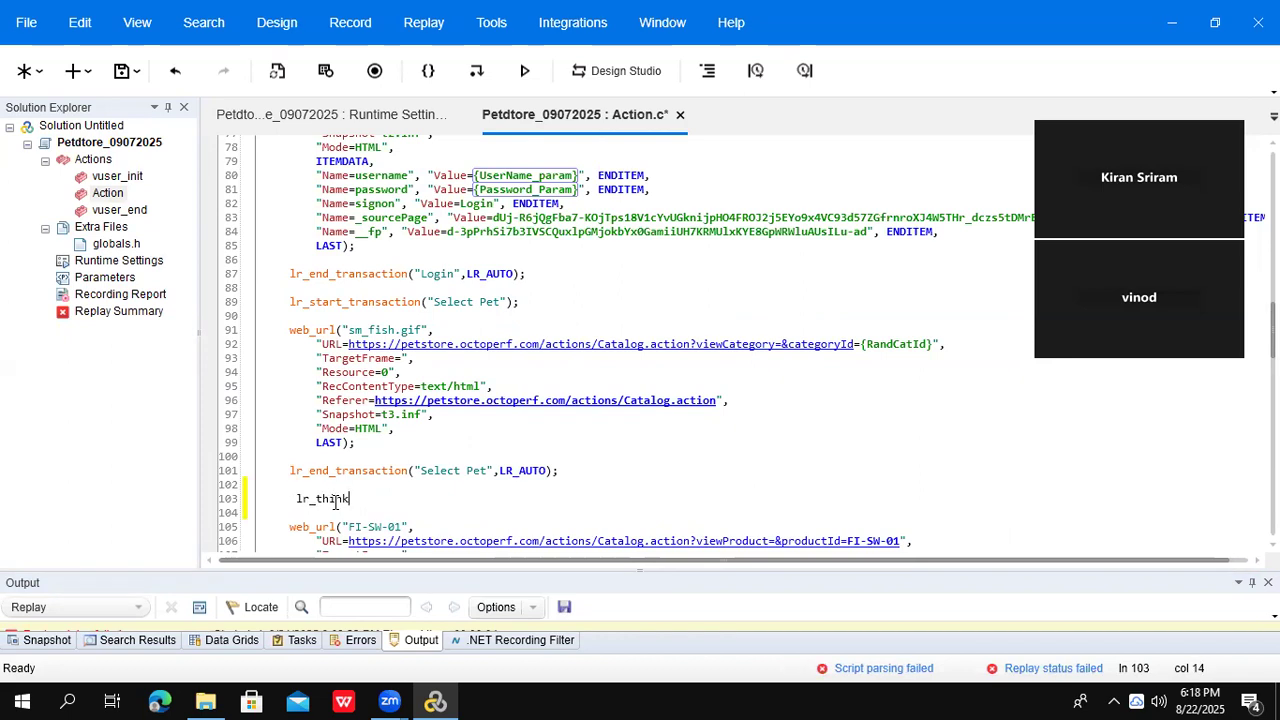
type(" time(0")
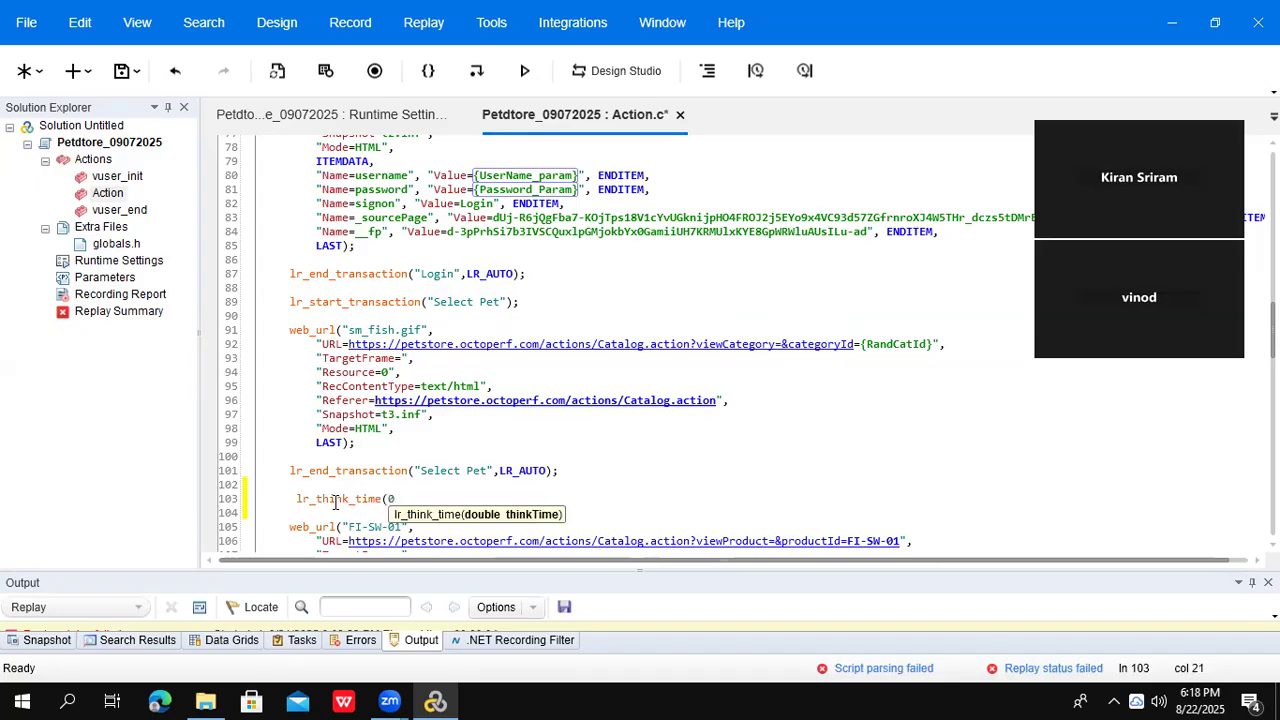
key("BackSpace")
type("60);")
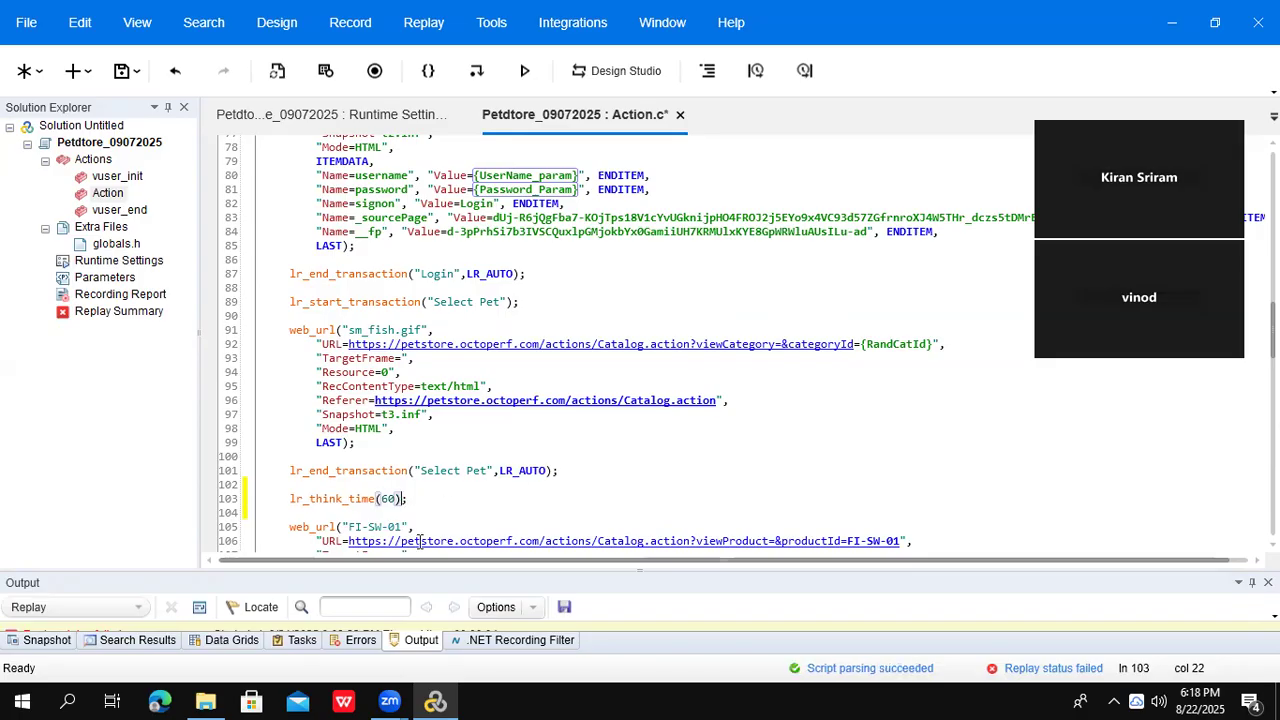
left_click_drag(408, 499, 288, 497)
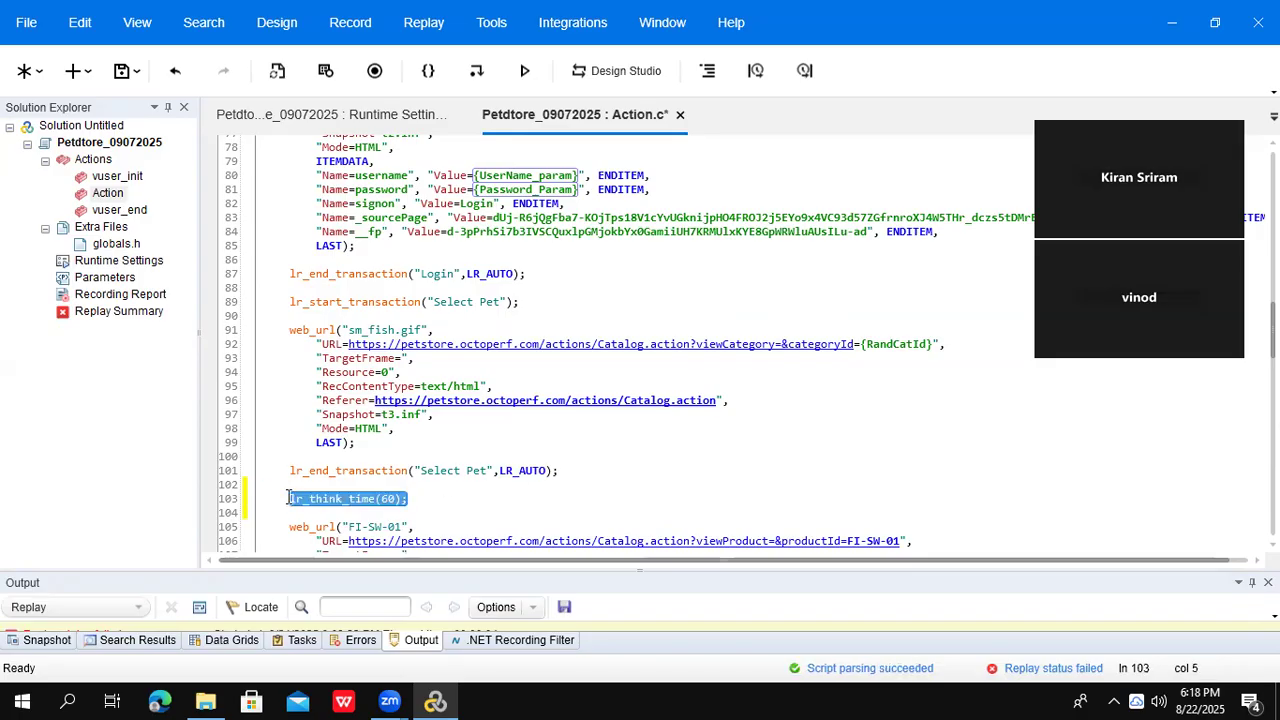
left_click(332, 20)
- Open Recording Options and browse the General, Code Generation, Correlation, Network and Data Format pages
left_click(374, 134)
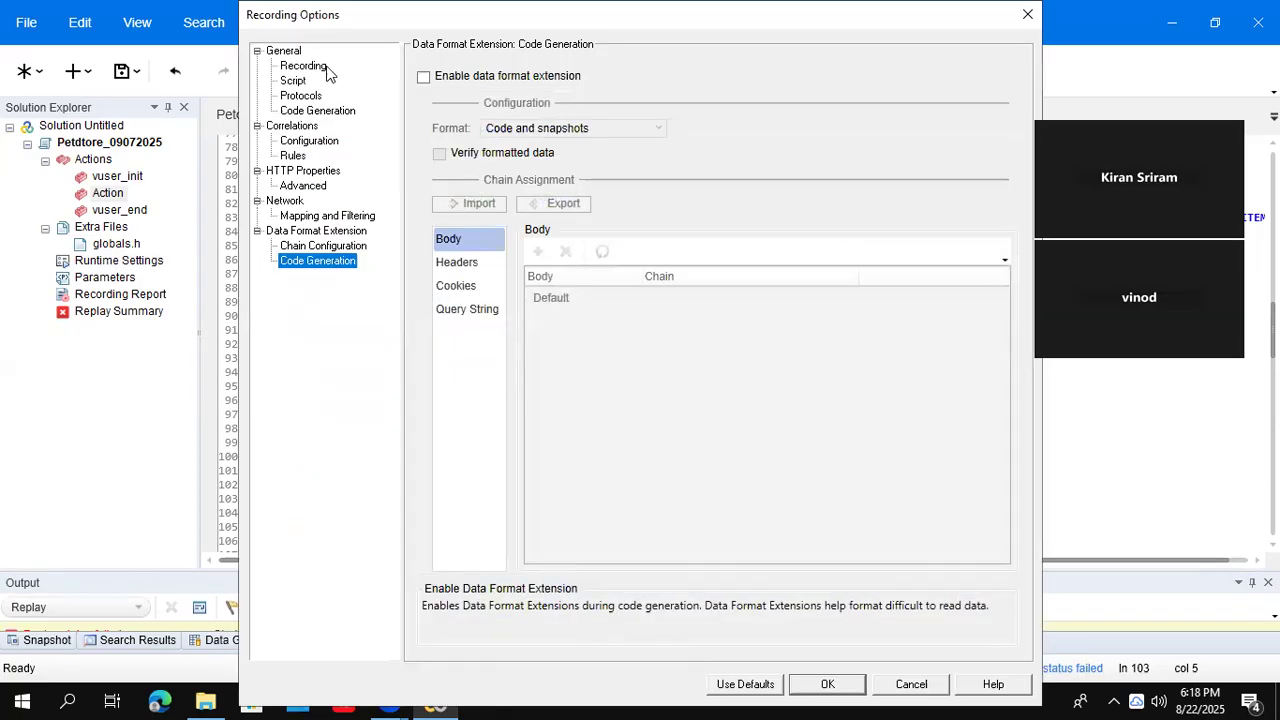
left_click(320, 68)
left_click(295, 82)
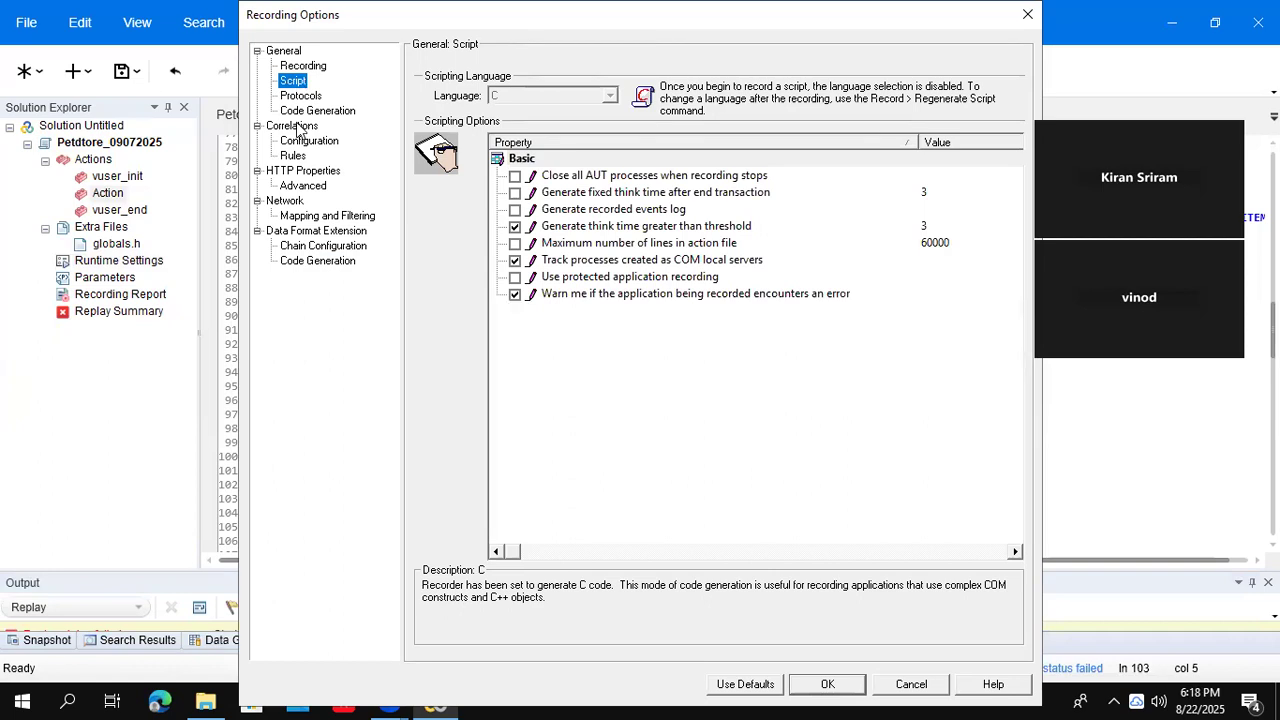
left_click(307, 189)
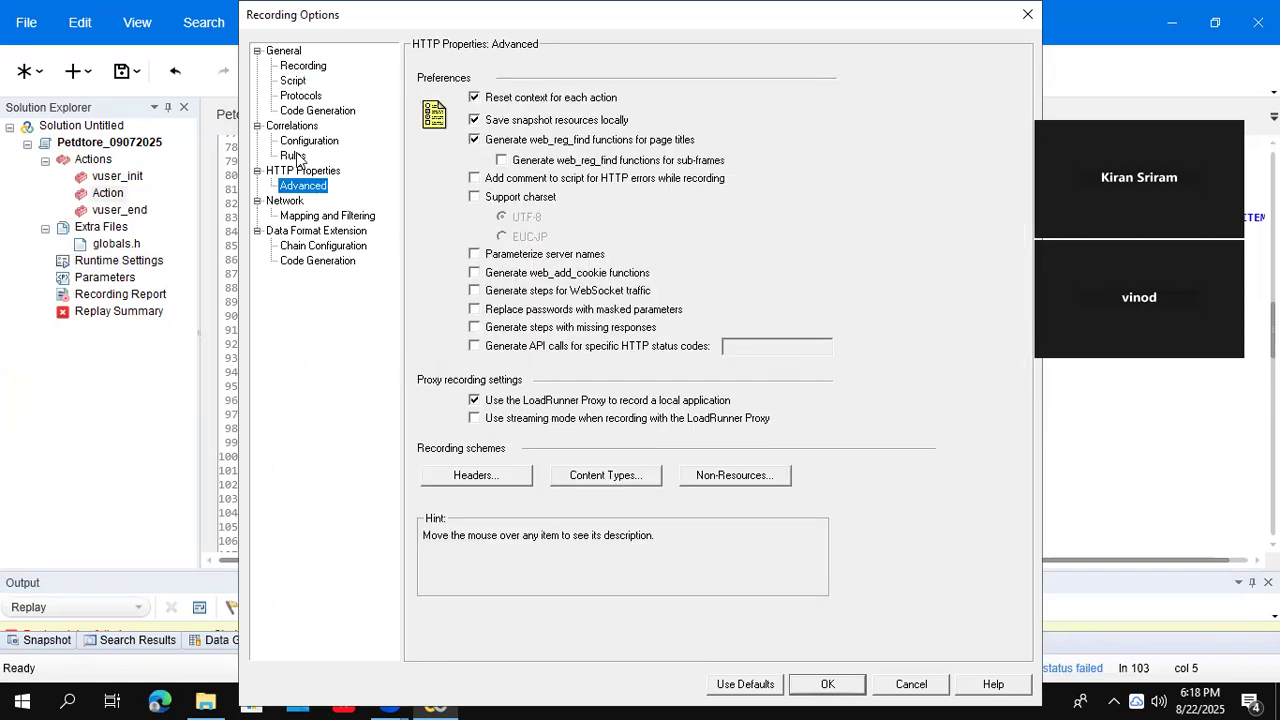
left_click(304, 142)
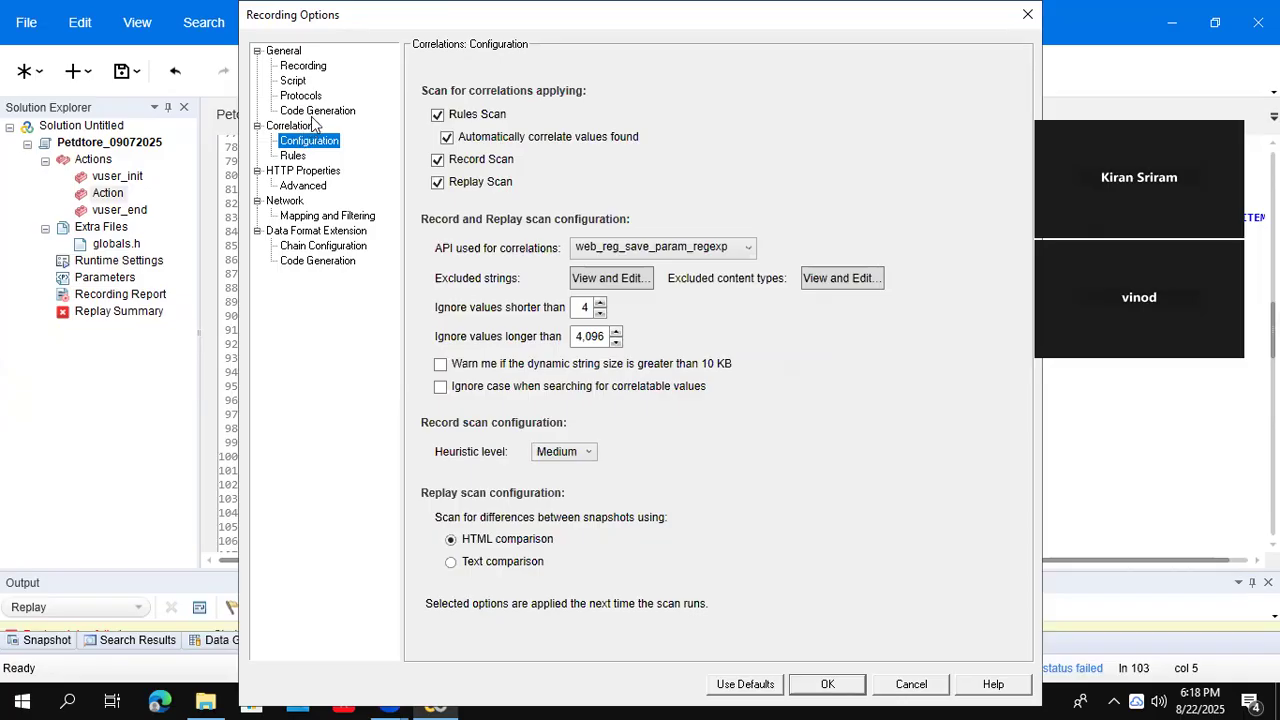
left_click(317, 111)
left_click(294, 157)
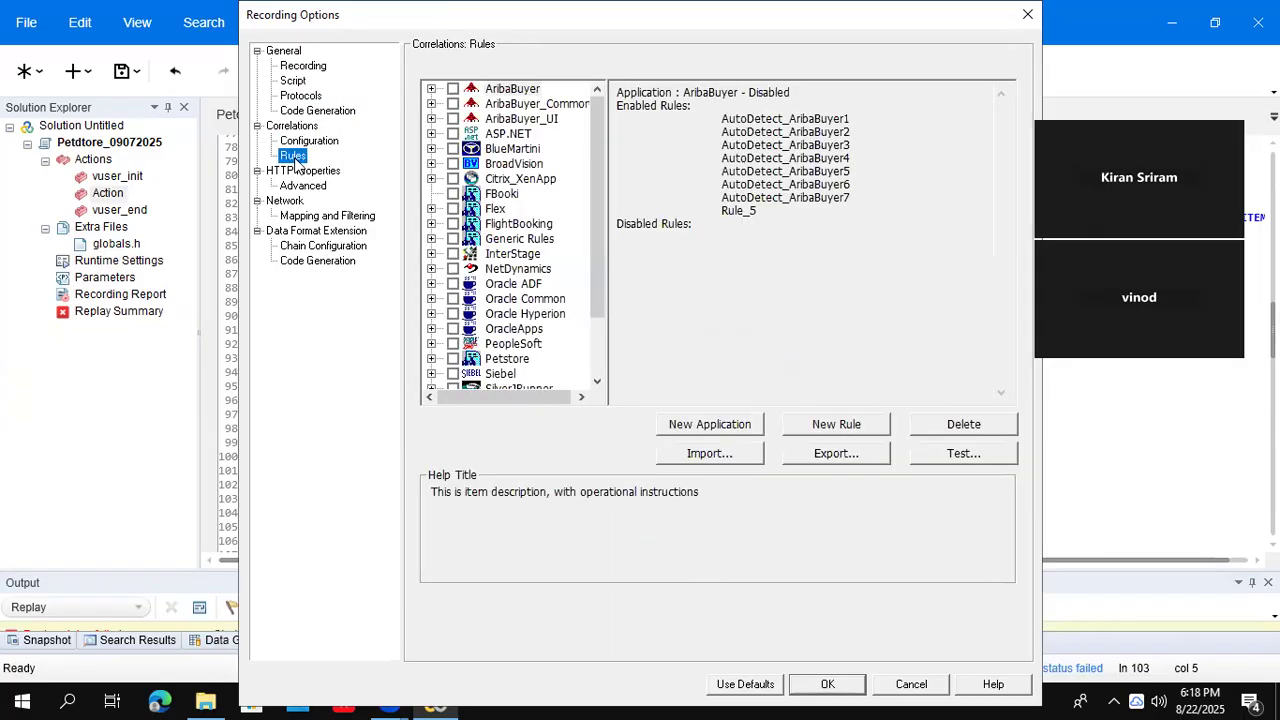
left_click(300, 216)
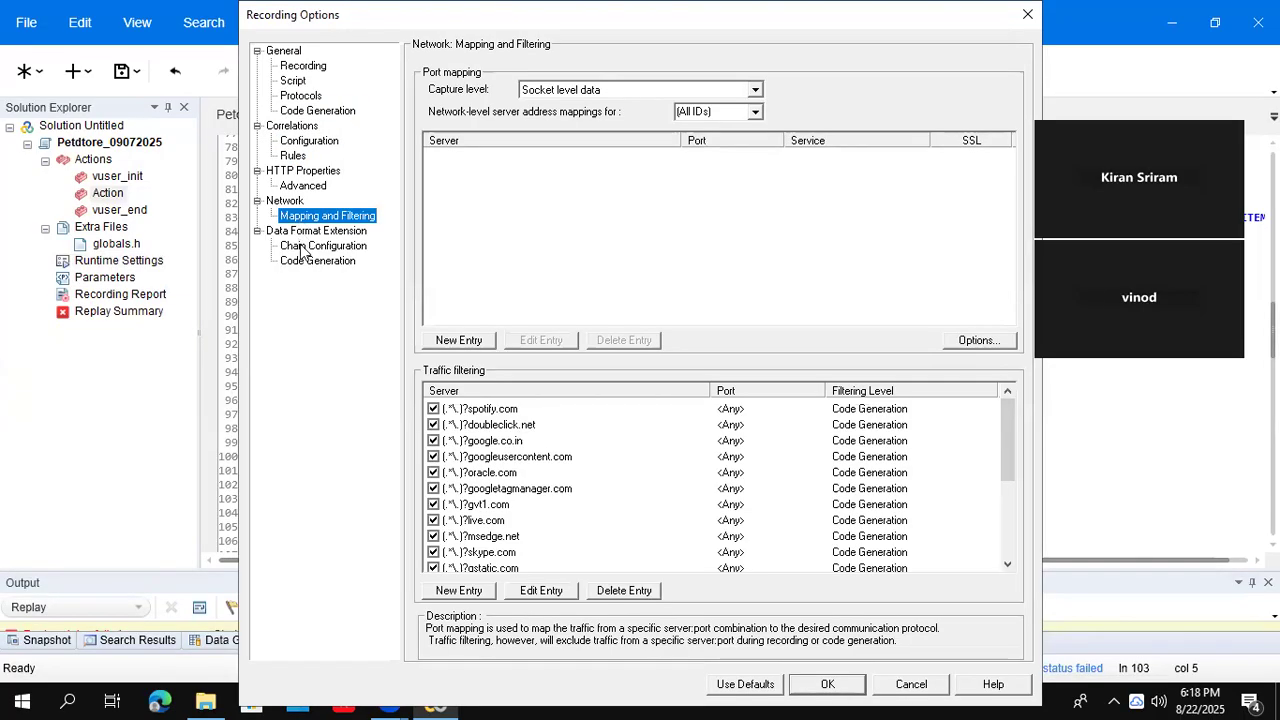
left_click(300, 246)
left_click(300, 259)
- Look through the recording, protocol, correlation, HTTP and network pages again, then cancel without changes
left_click(313, 67)
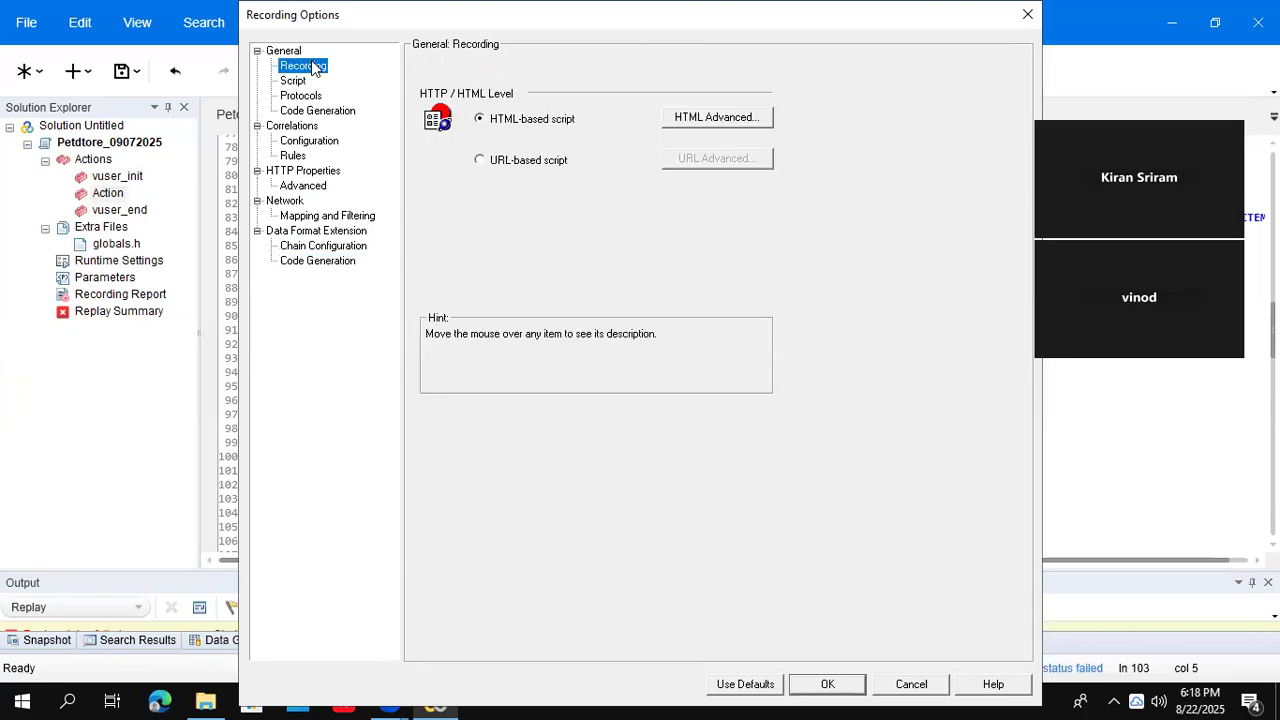
left_click(300, 96)
left_click(302, 111)
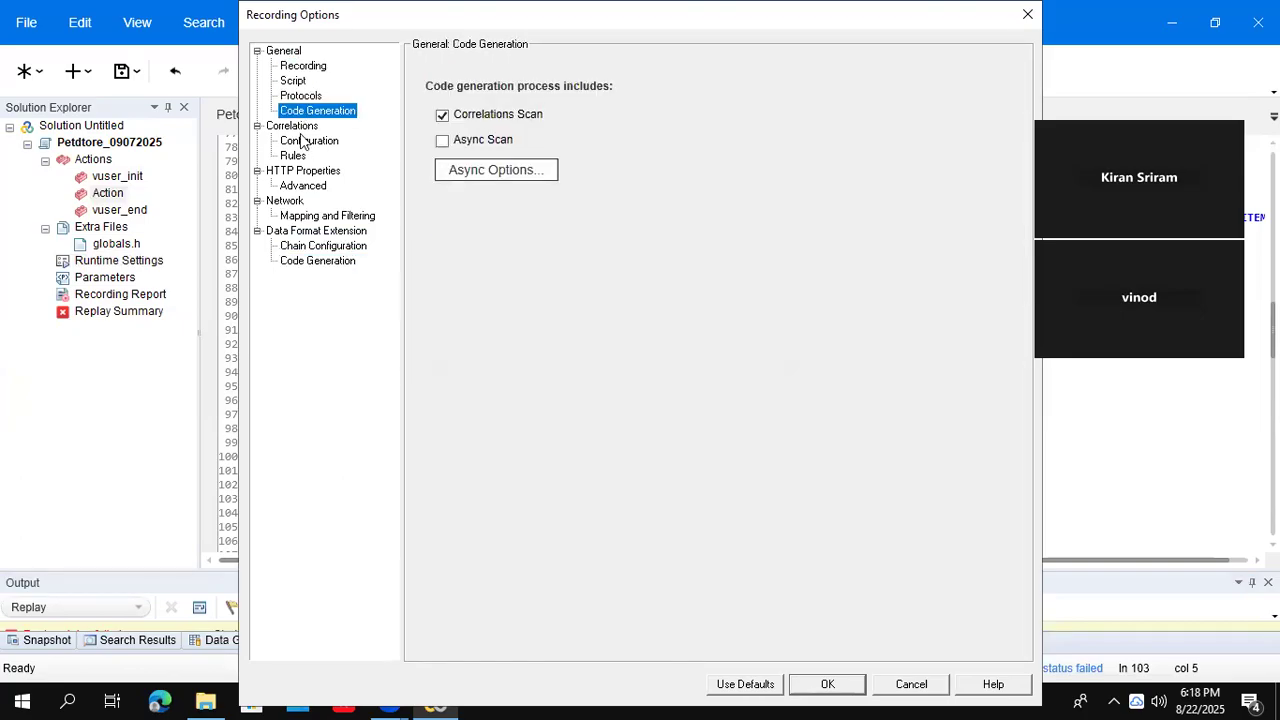
left_click(304, 142)
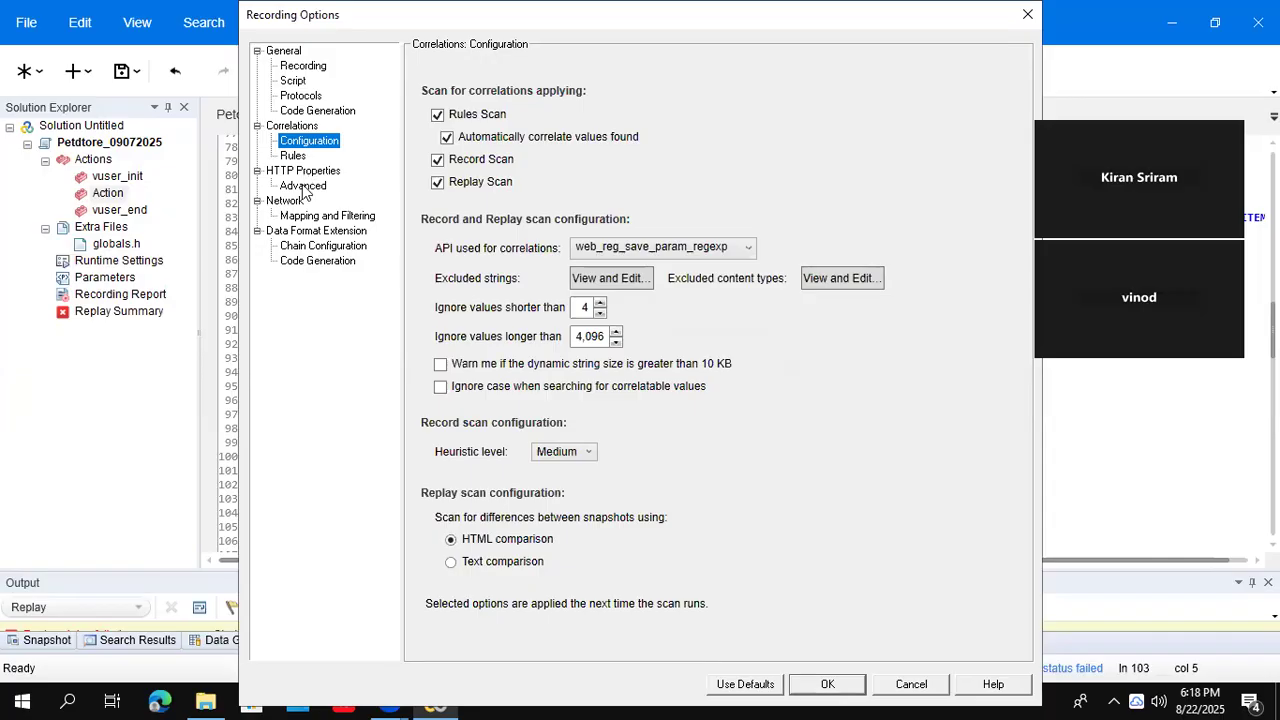
left_click(304, 187)
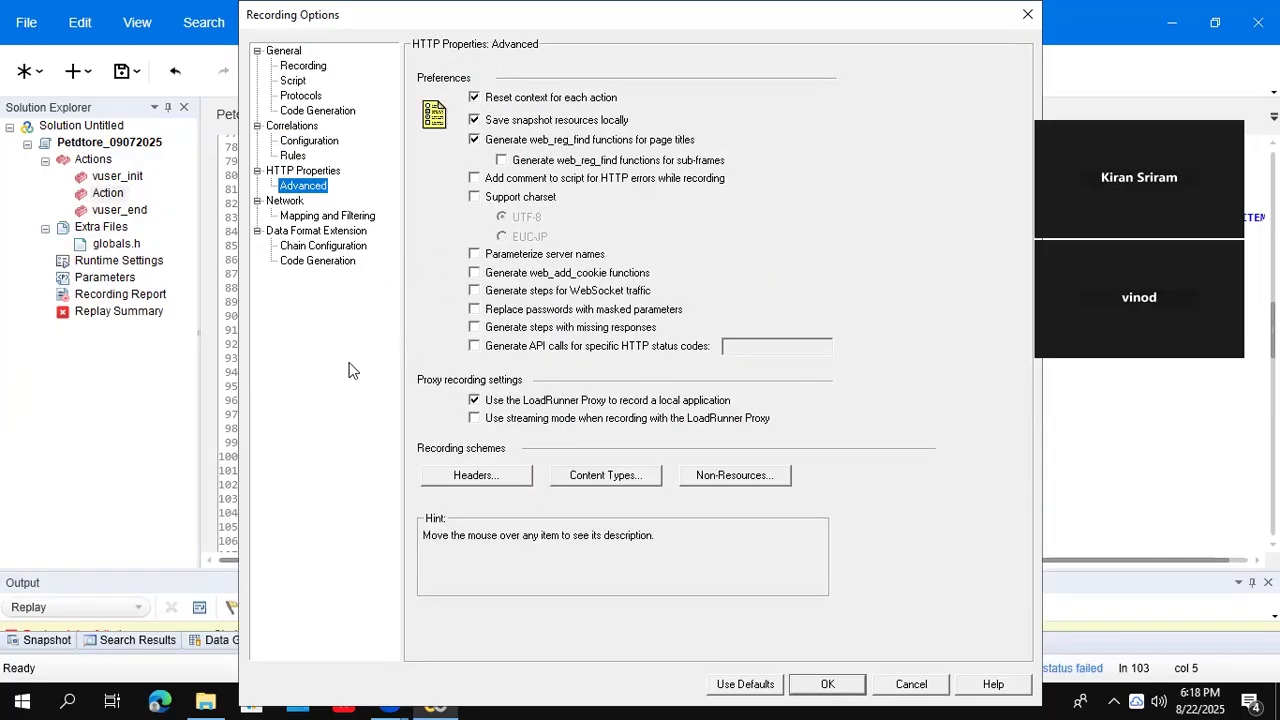
left_click(343, 218)
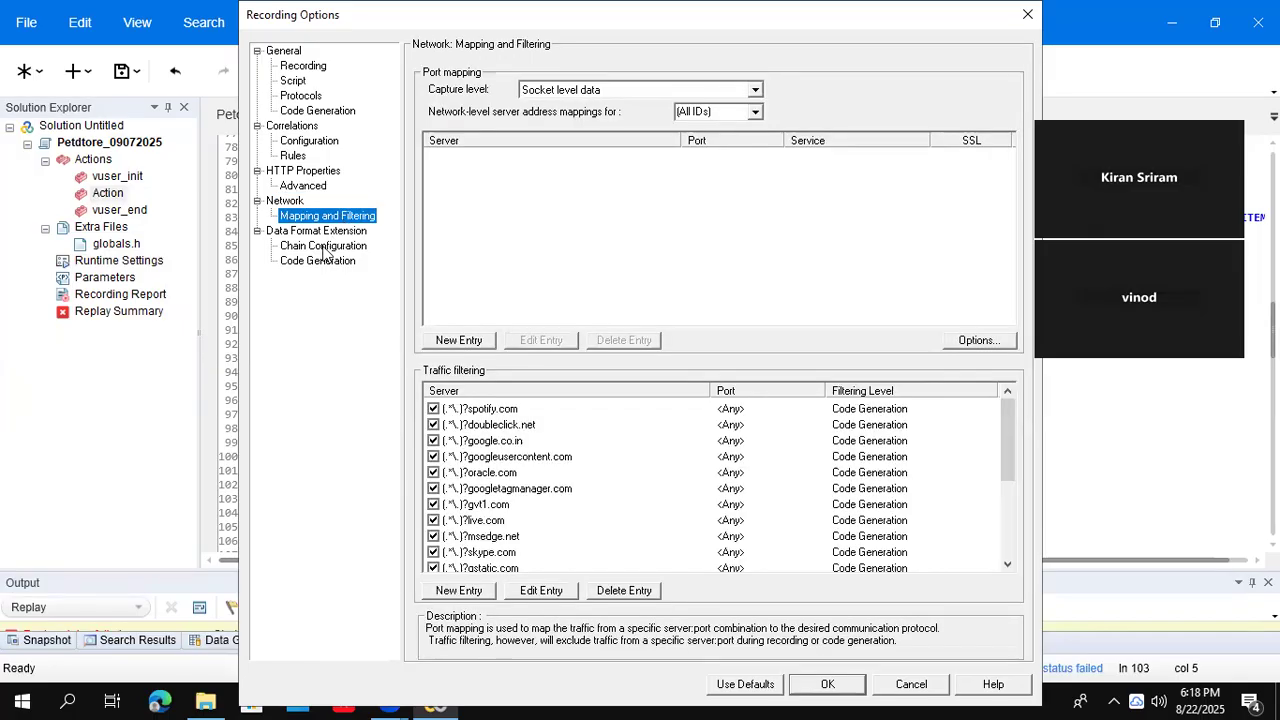
left_click(333, 246)
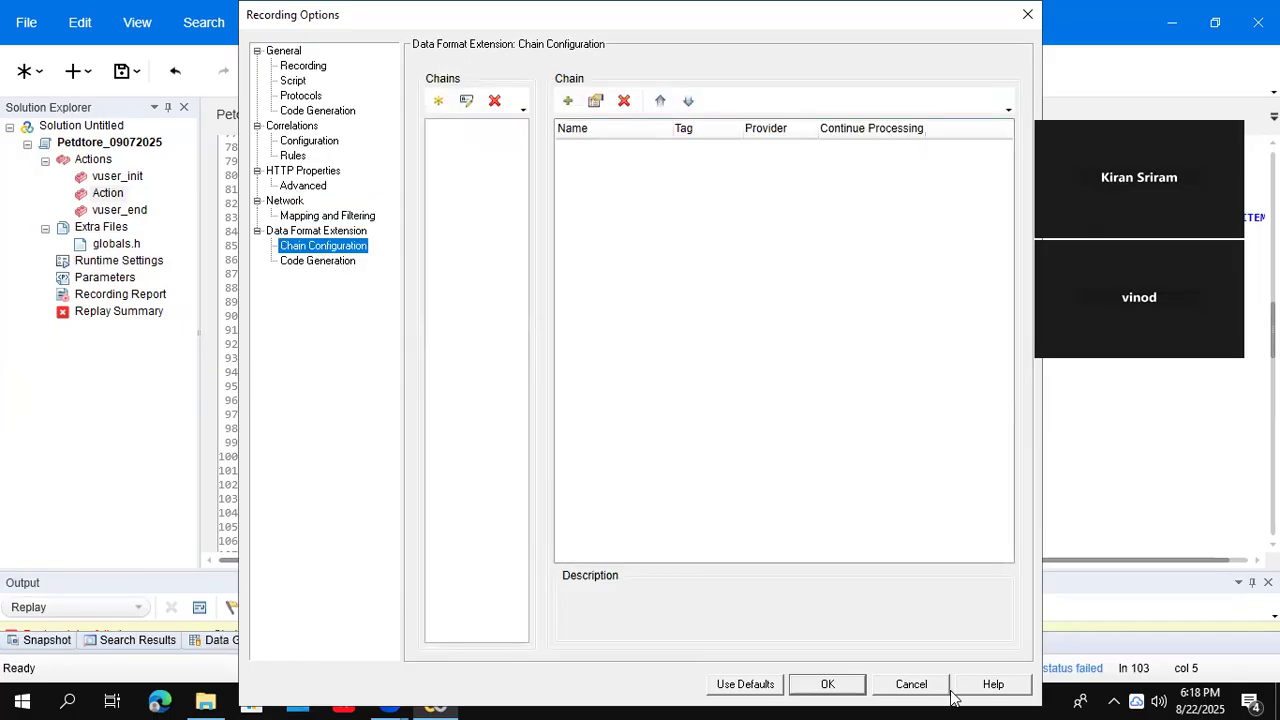
left_click(913, 686)
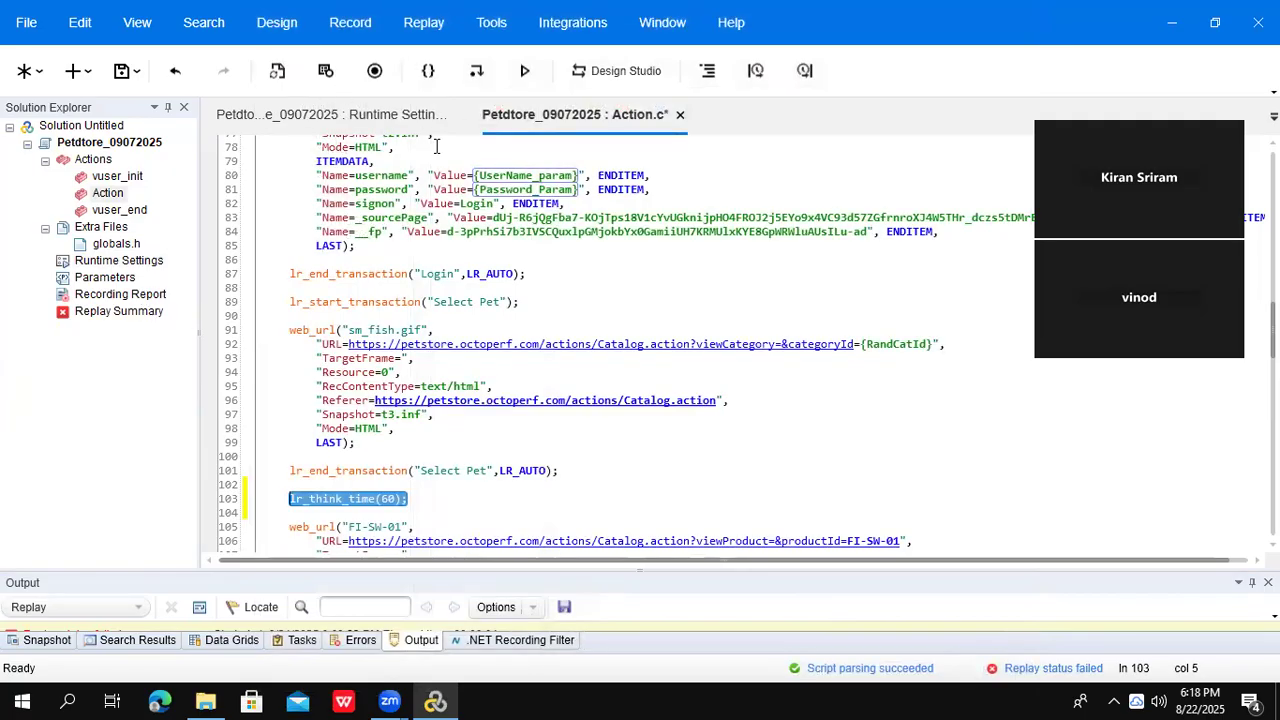
- Set Think Time to 'Replay think time as recorded' and confirm the lr_think_time(60) line in Action.c
left_click(363, 118)
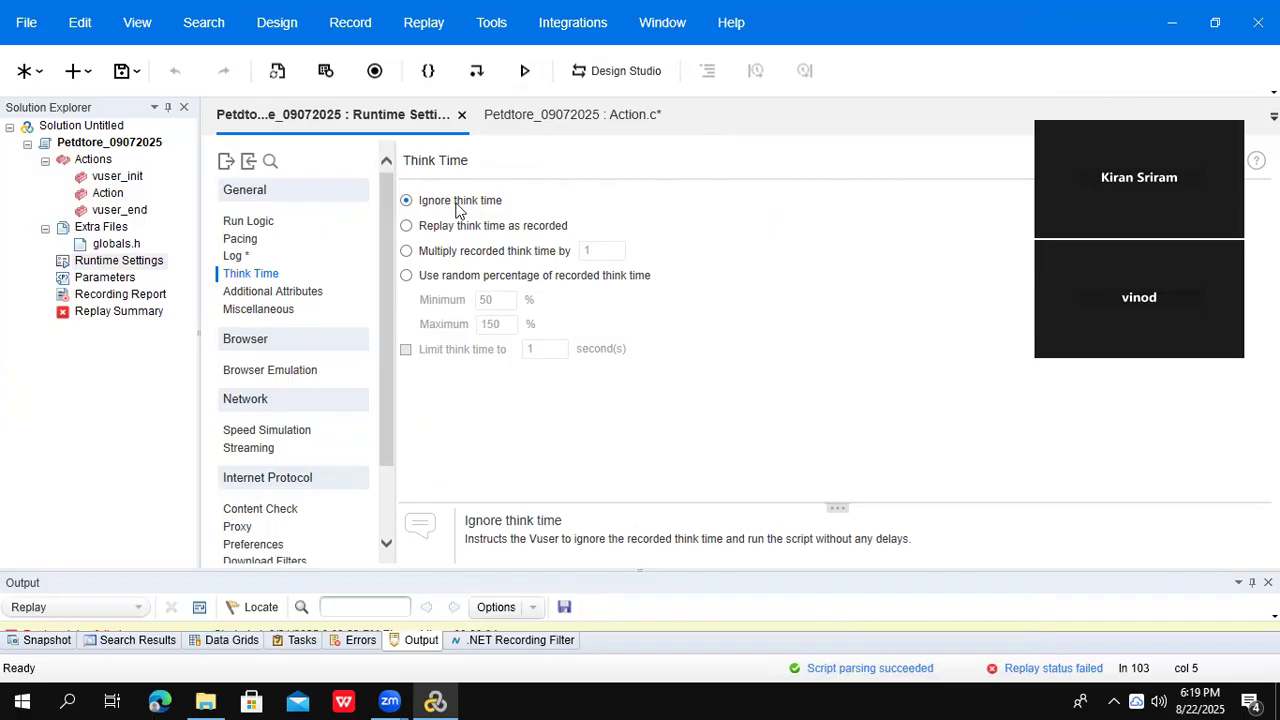
left_click(447, 233)
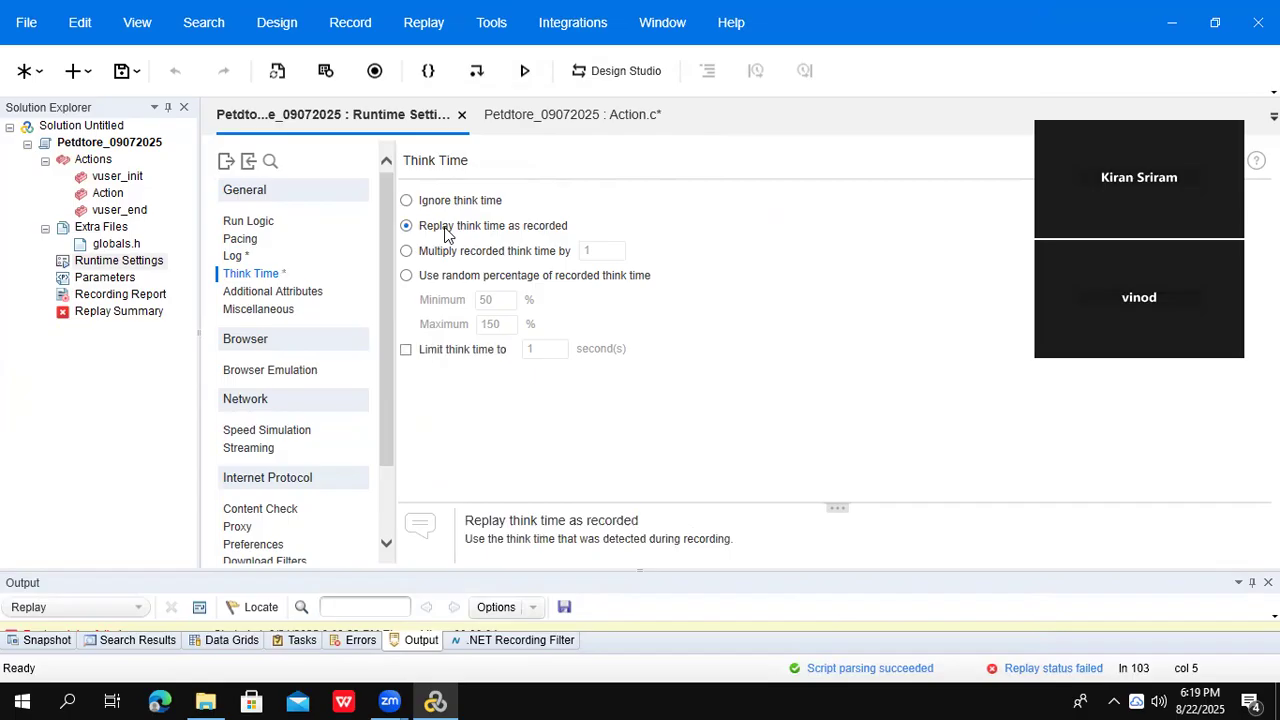
double_click(108, 194)
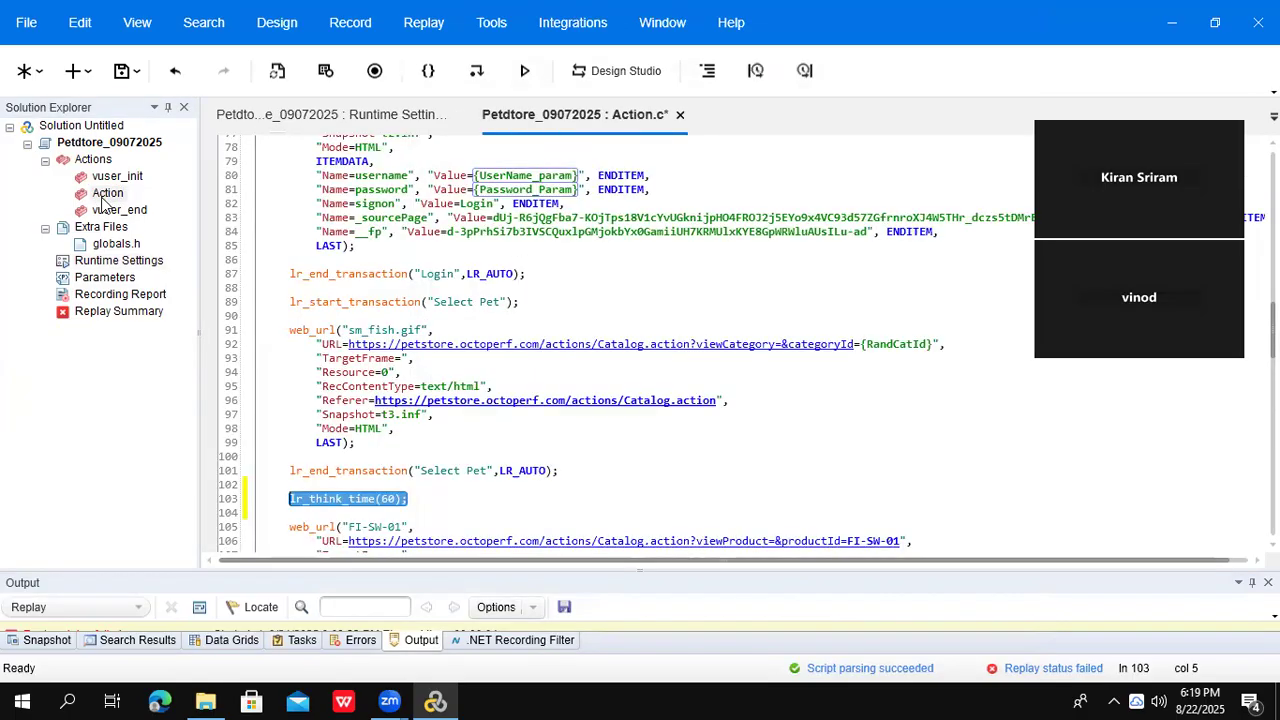
left_click_drag(409, 512, 288, 497)
left_click(288, 497)
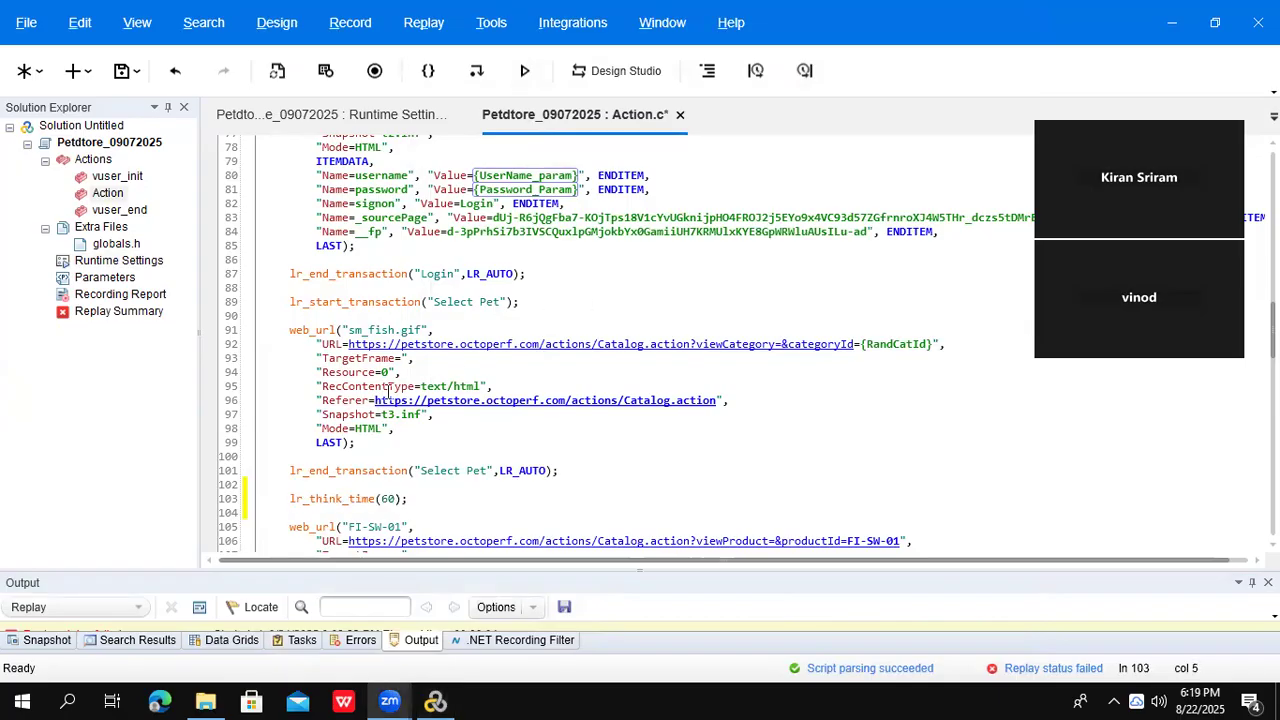
left_click(368, 126)
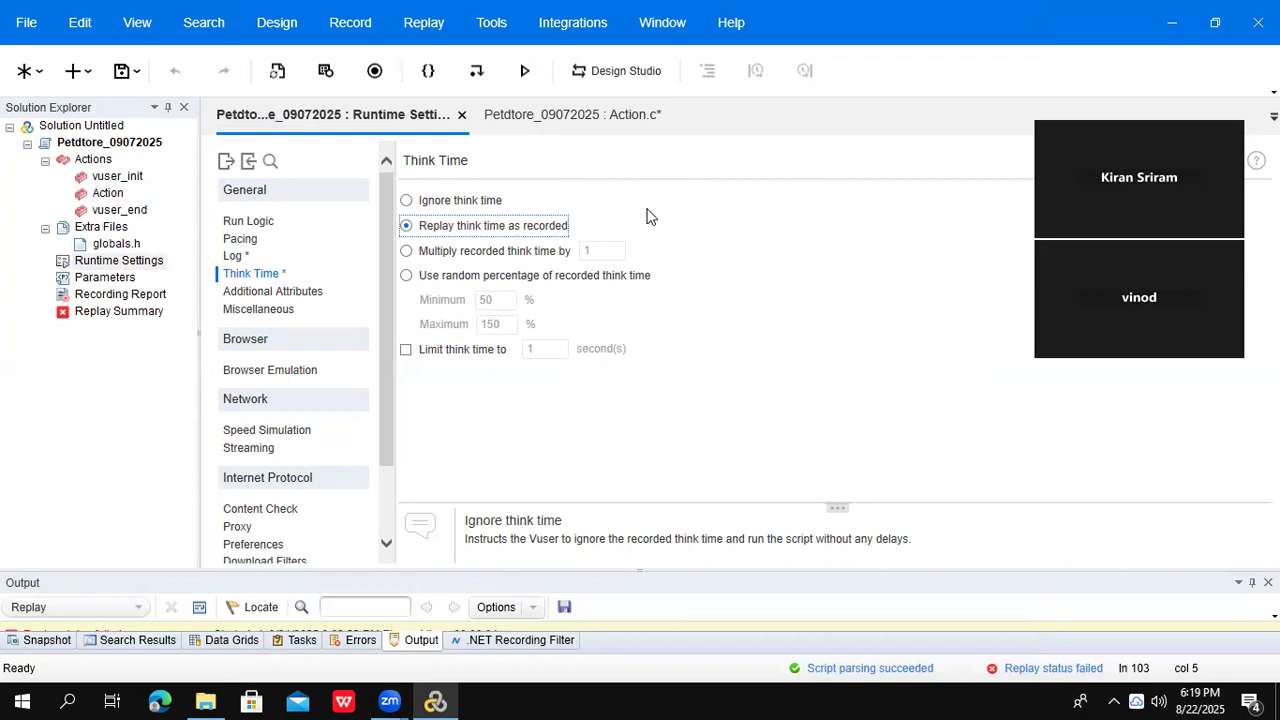
left_click(1277, 700)
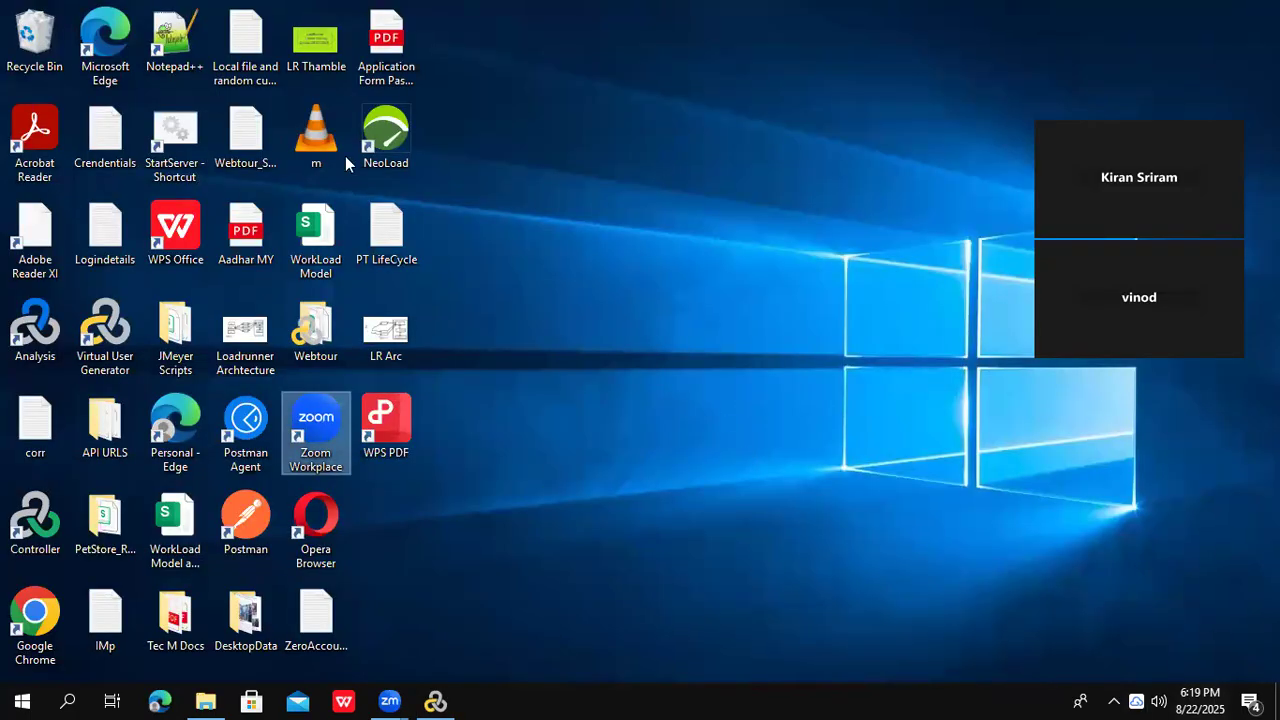
- Launch Google Chrome from its desktop icon
double_click(35, 615)
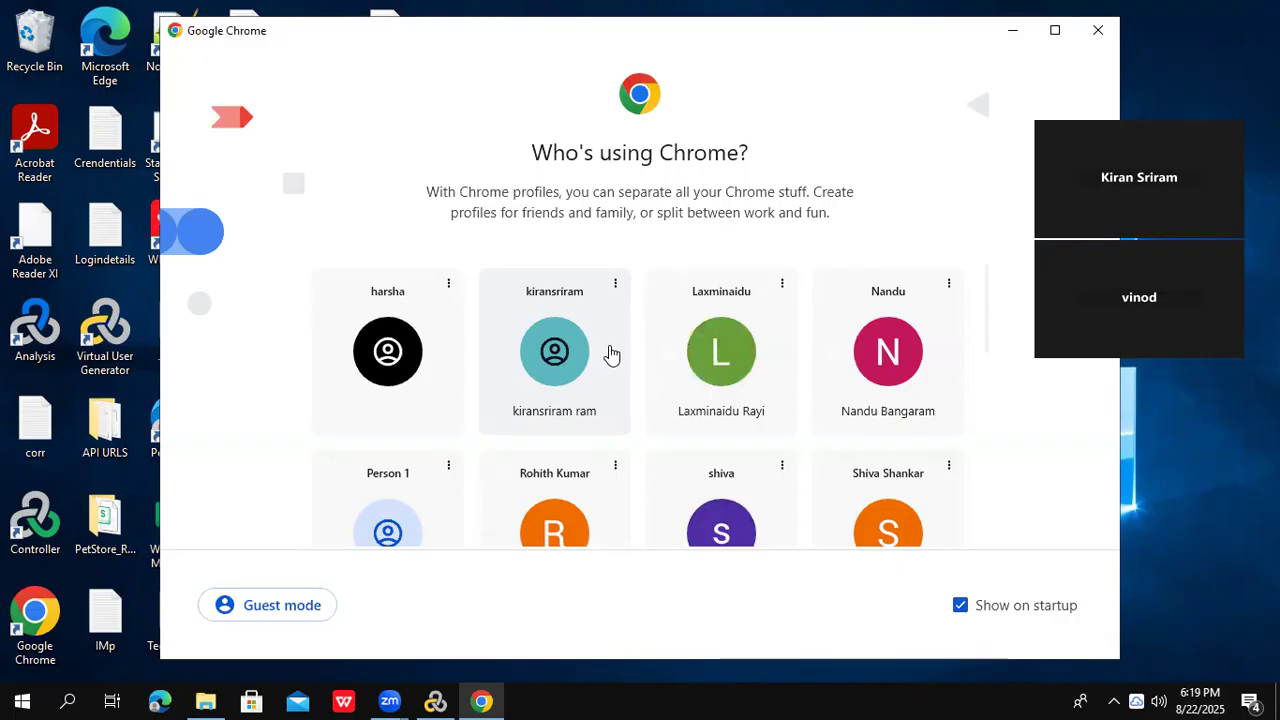
- Open a saved Chrome profile and load 127.0.0.1:1080/WebTours/, which returns ERR_CONNECTION_REFUSED
left_click(884, 372)
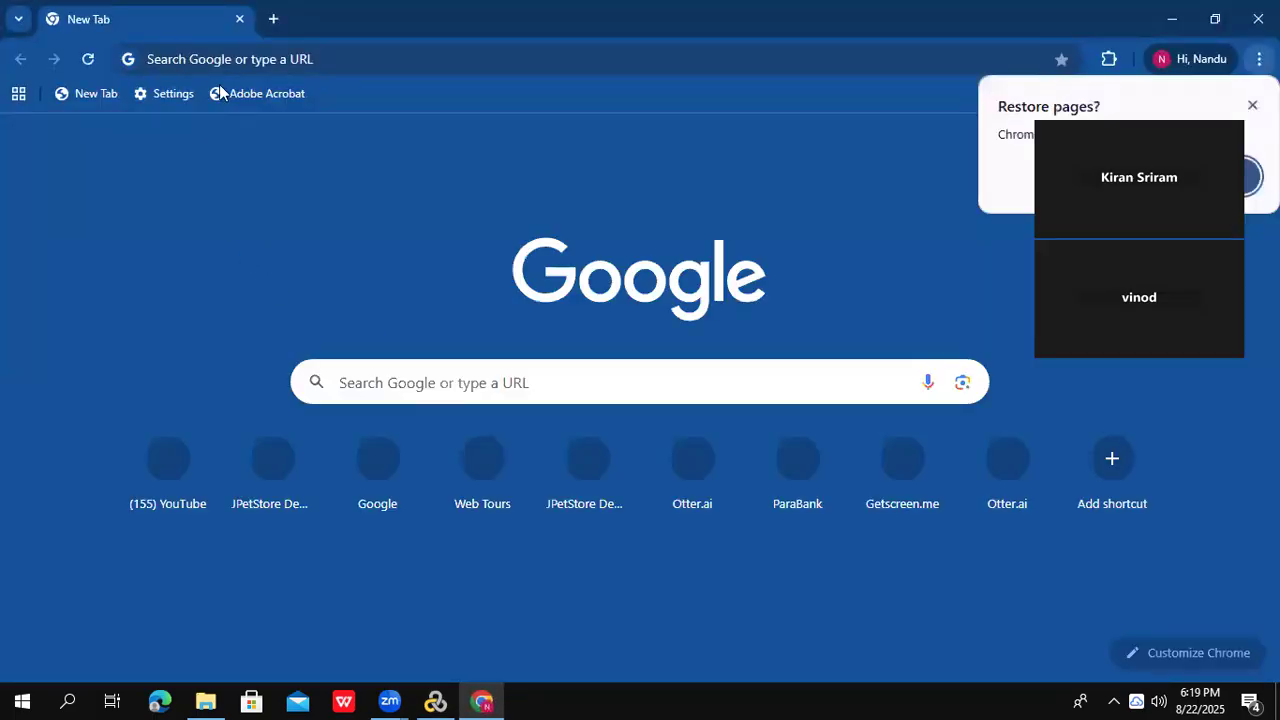
left_click(232, 62)
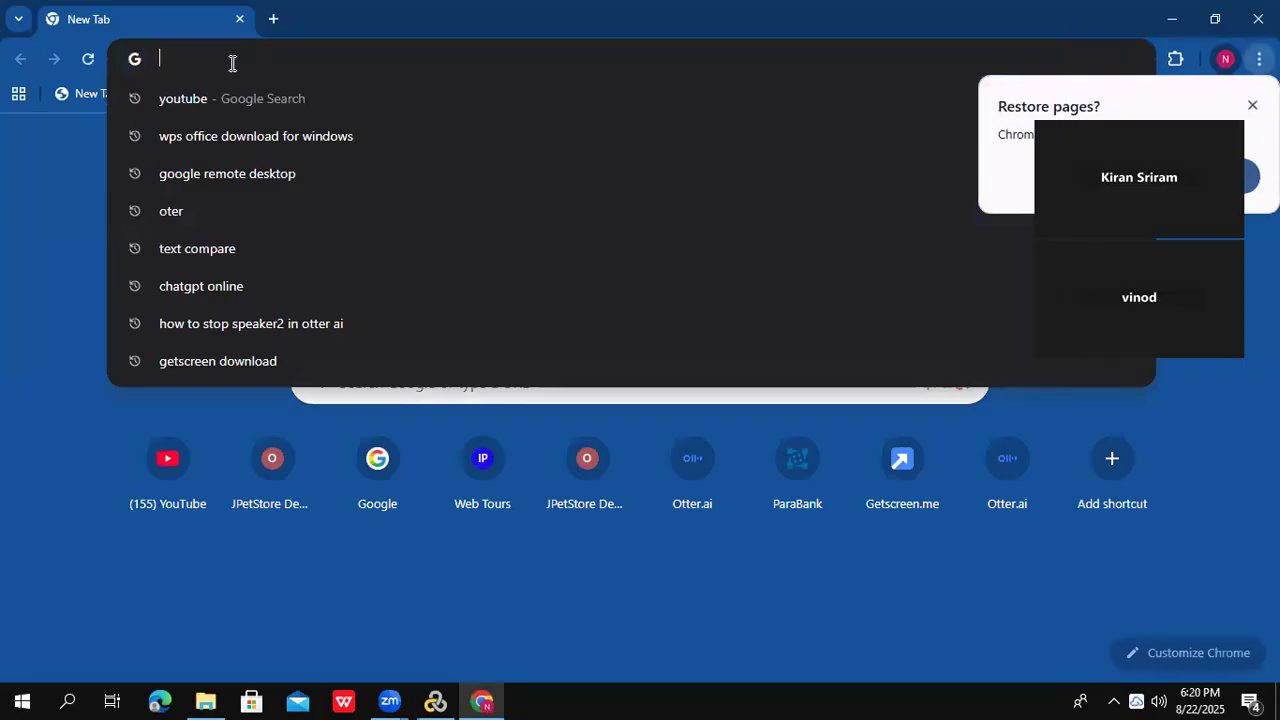
type("12")
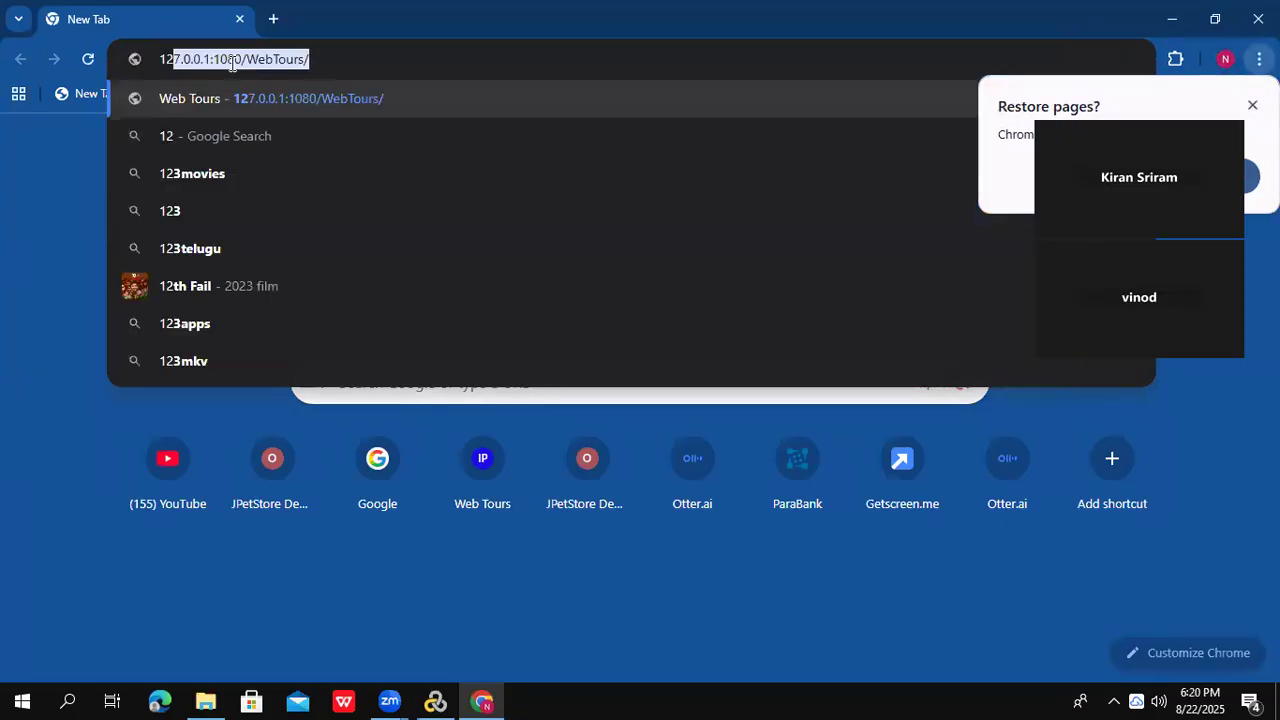
left_click(316, 92)
key("ctrl+l")
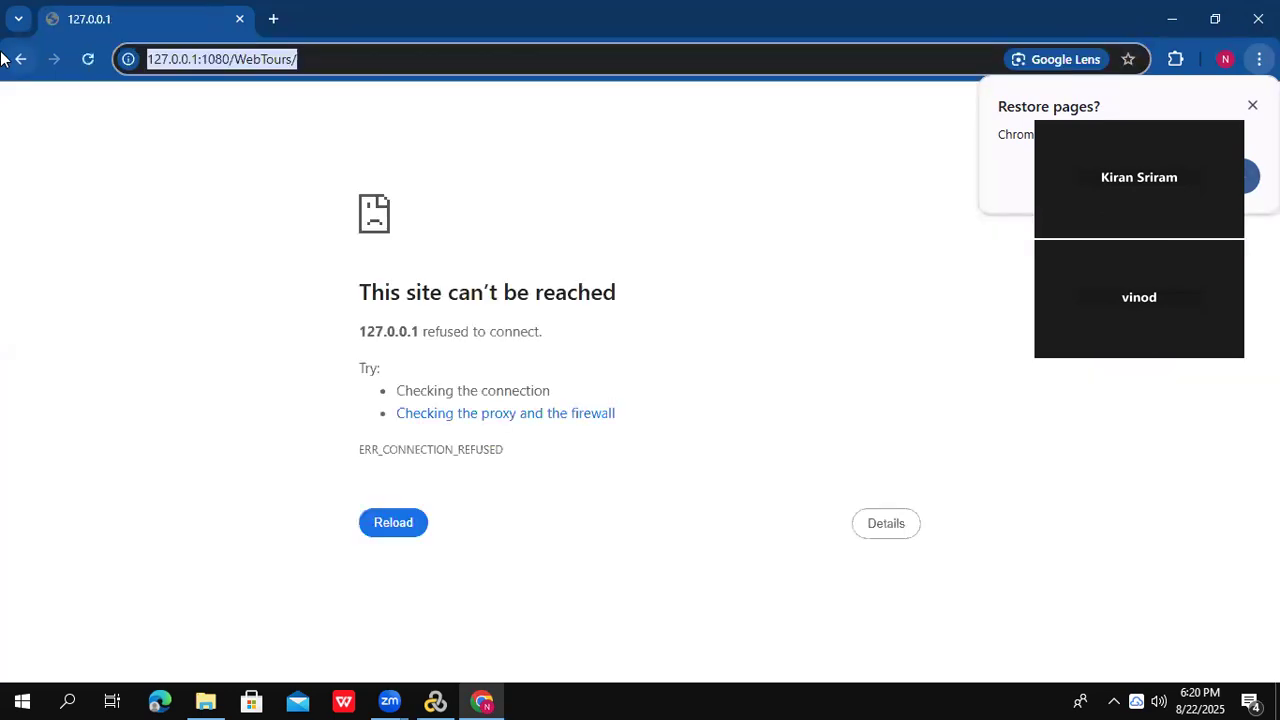
- Load the JPetStore sign-in page and log in with a saved username and the account password
type("pe")
key("Return")
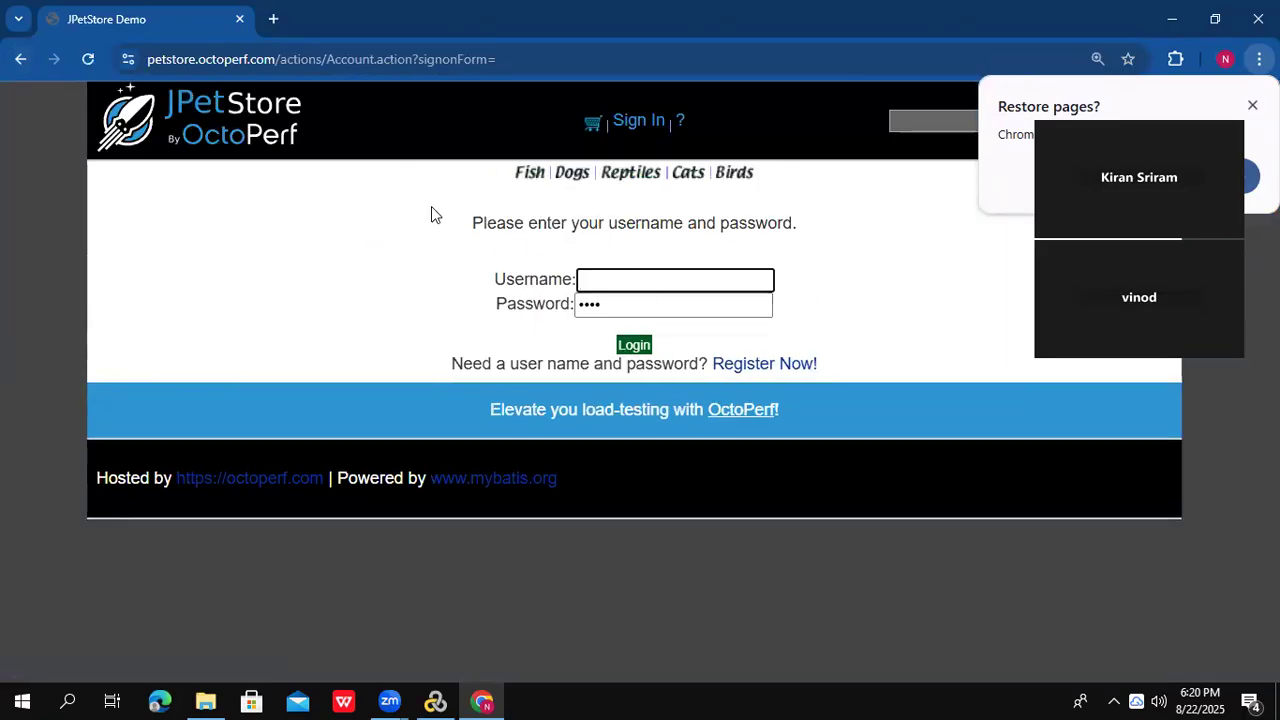
left_click(590, 281)
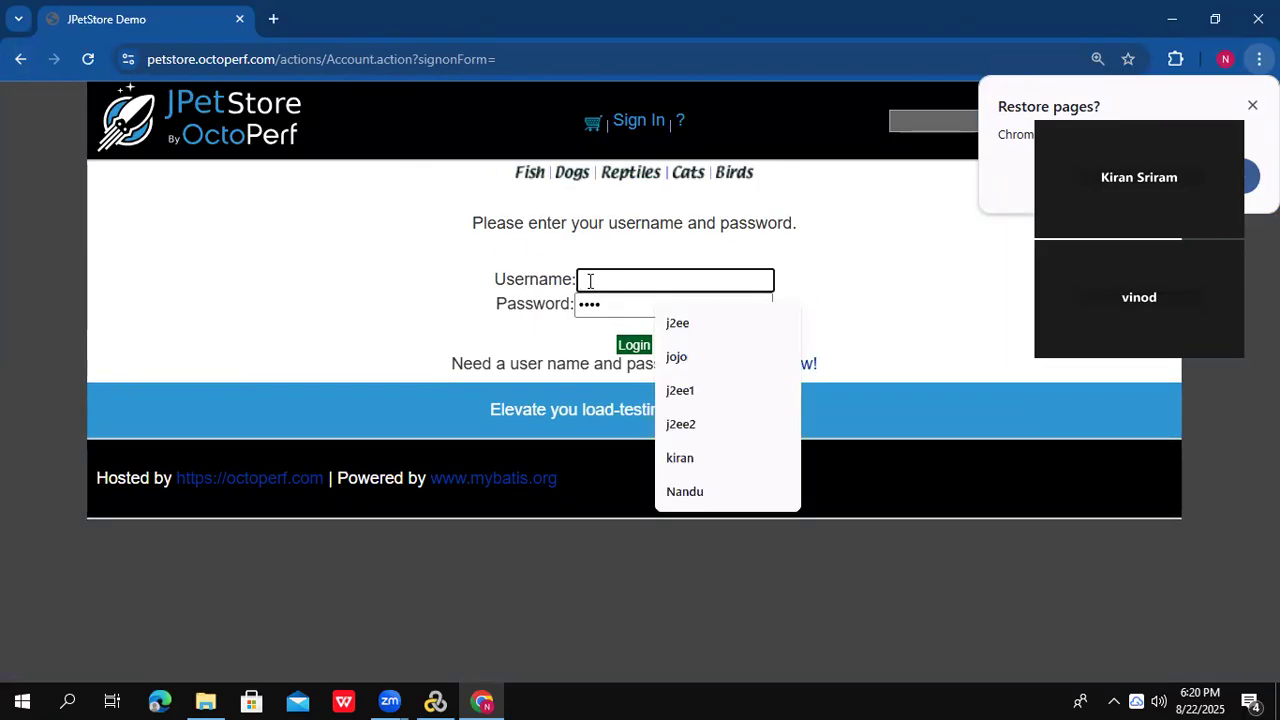
left_click(701, 366)
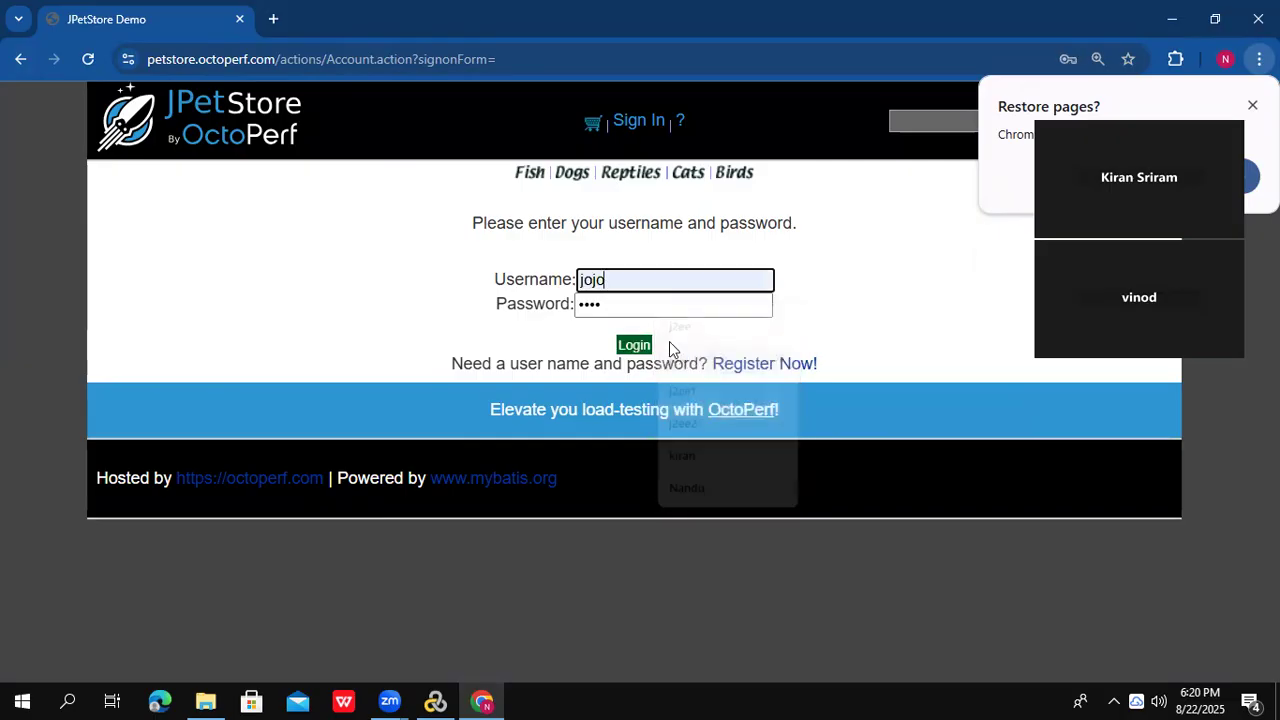
left_click_drag(614, 300, 500, 302)
key("BackSpace")
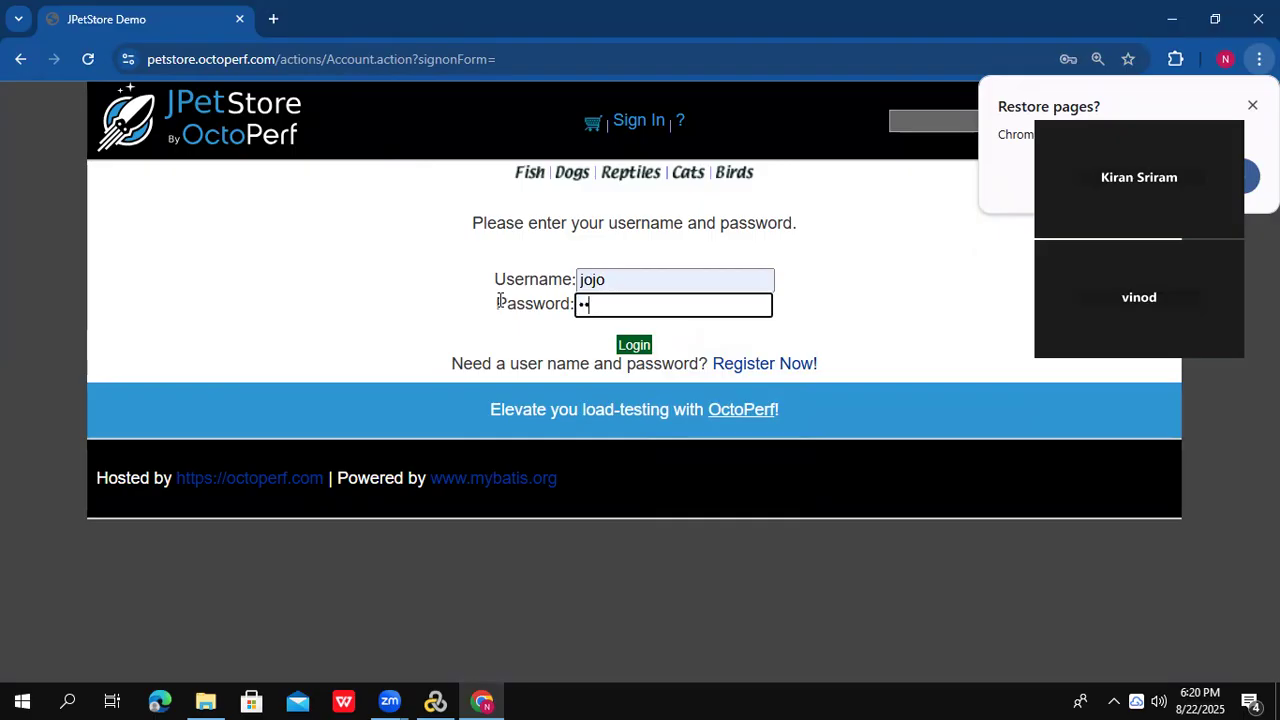
left_click(645, 348)
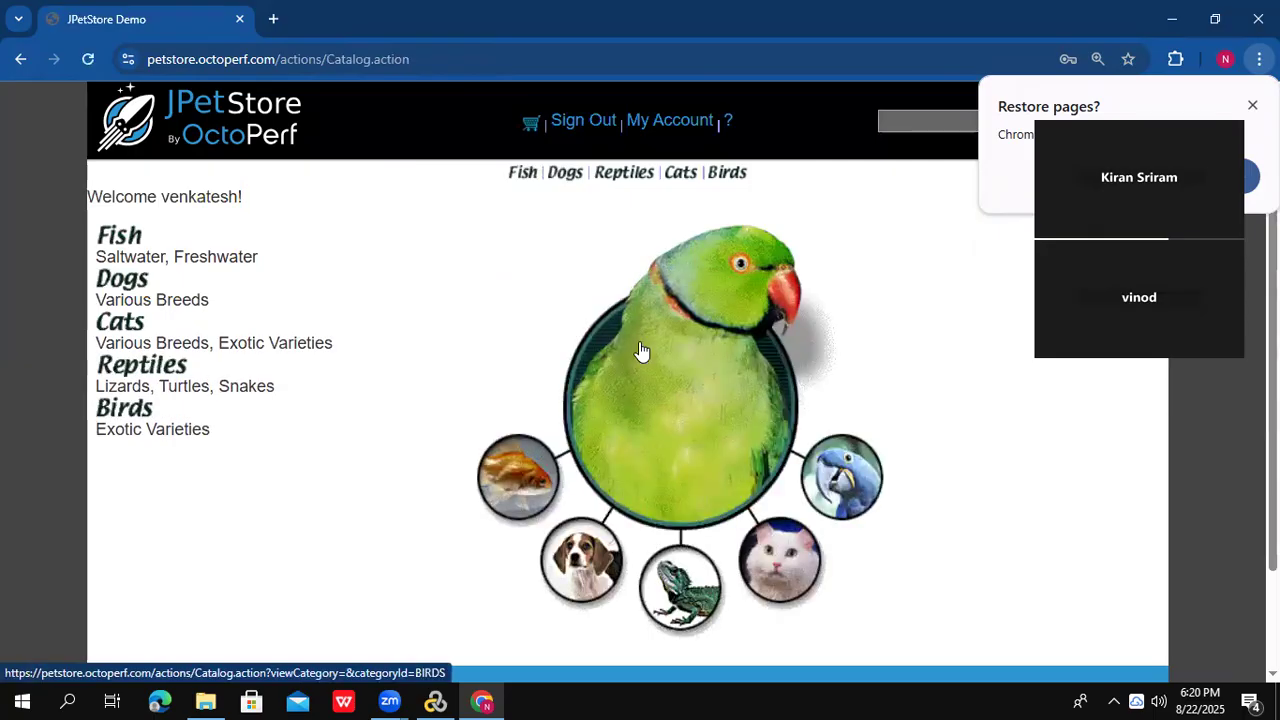
- Order a Large Angelfish (Fish > FI-SW-01 > EST-1) through cart, checkout and billing submission
left_click(109, 245)
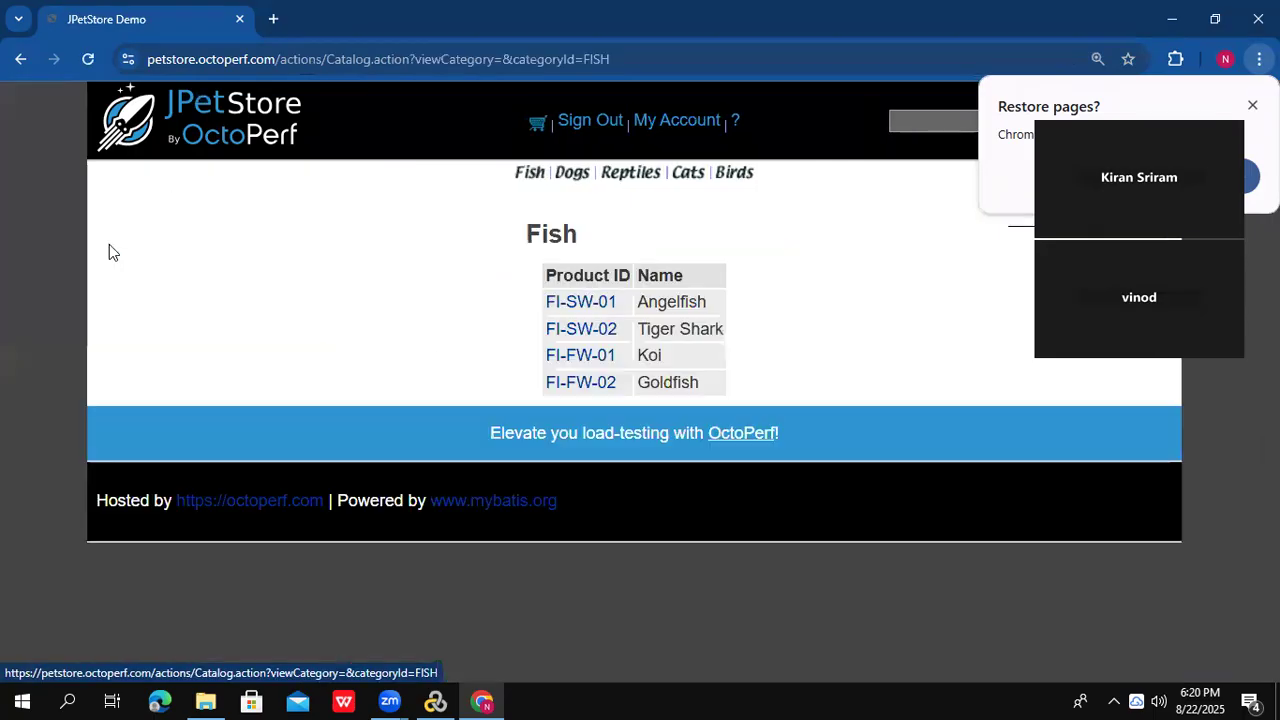
left_click(580, 303)
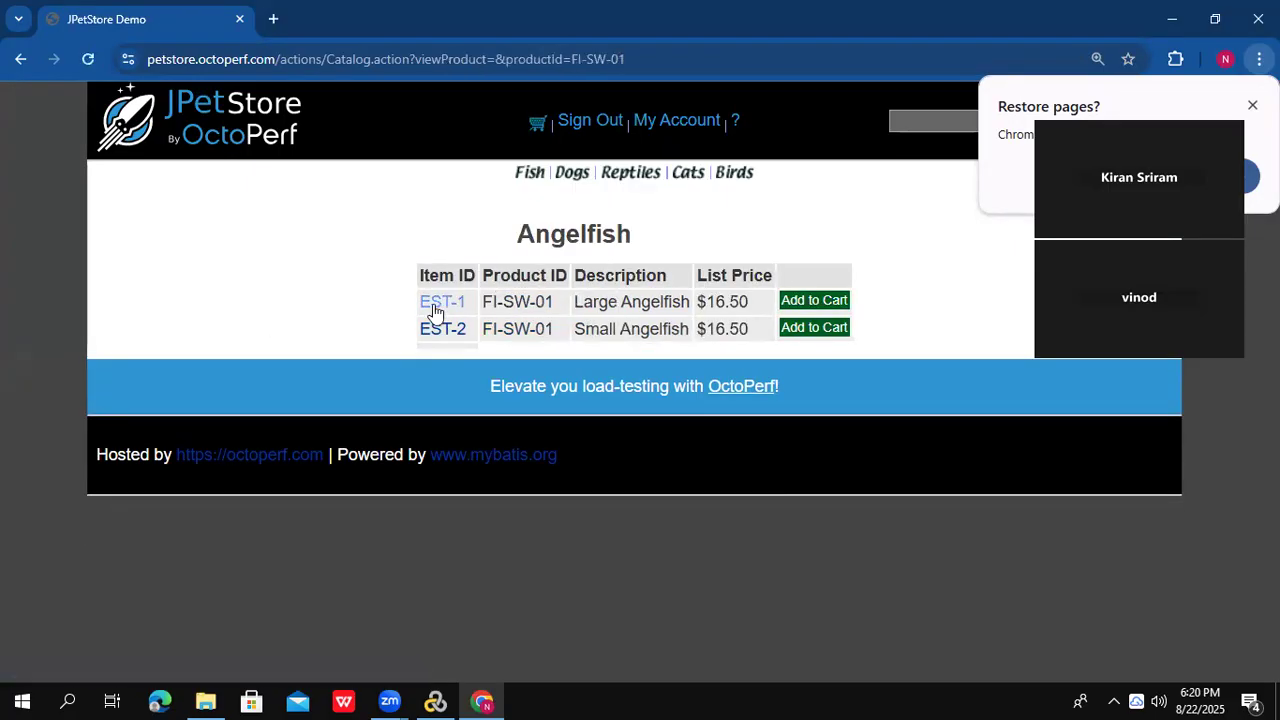
left_click(436, 310)
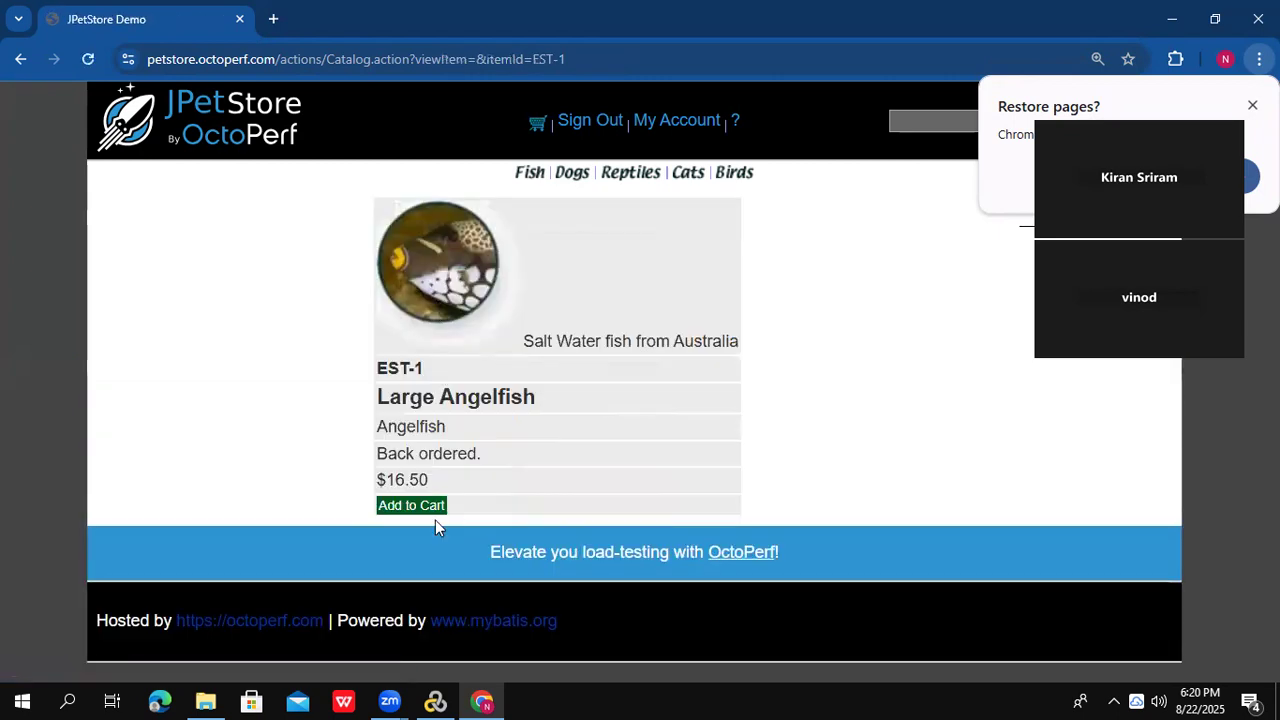
left_click(419, 507)
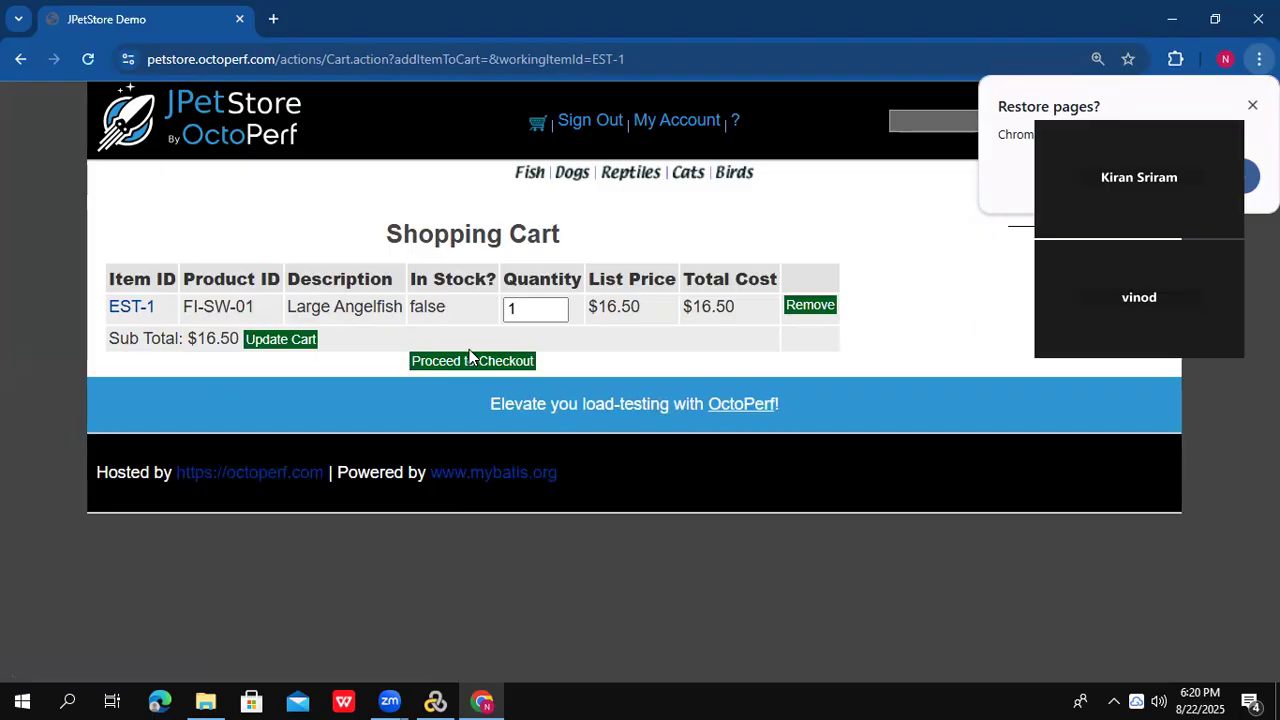
left_click(474, 362)
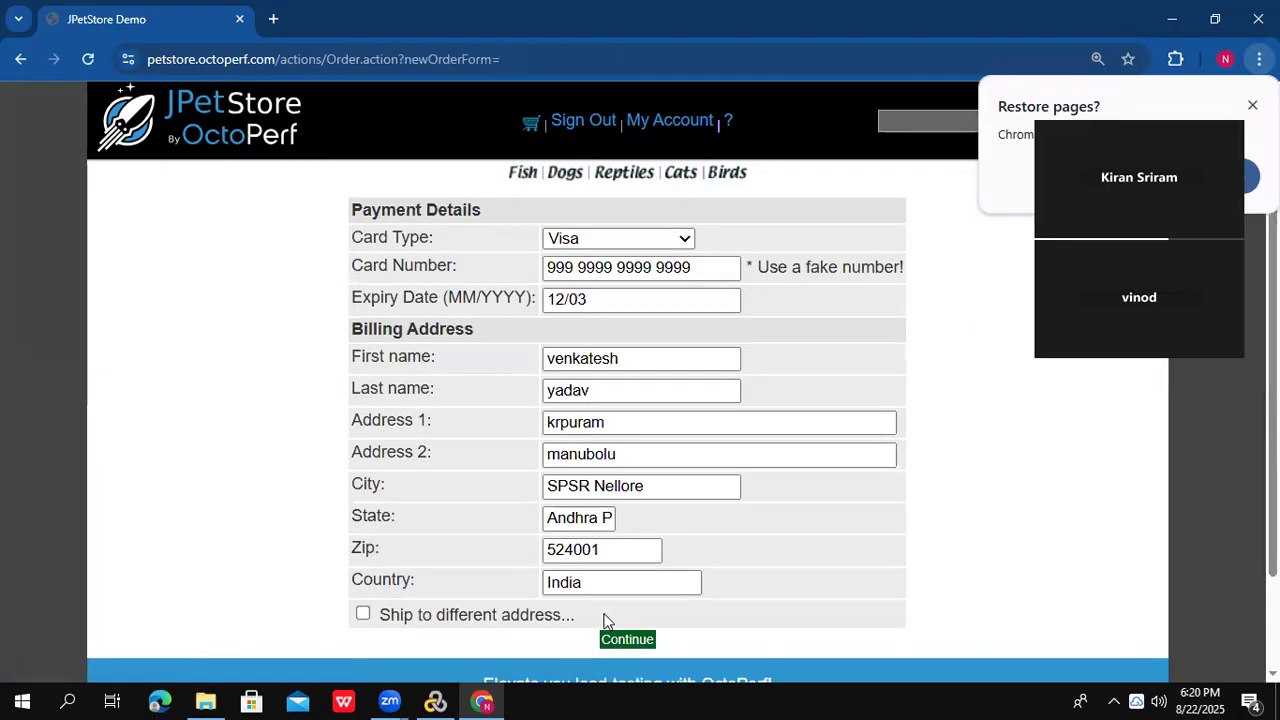
left_click(628, 645)
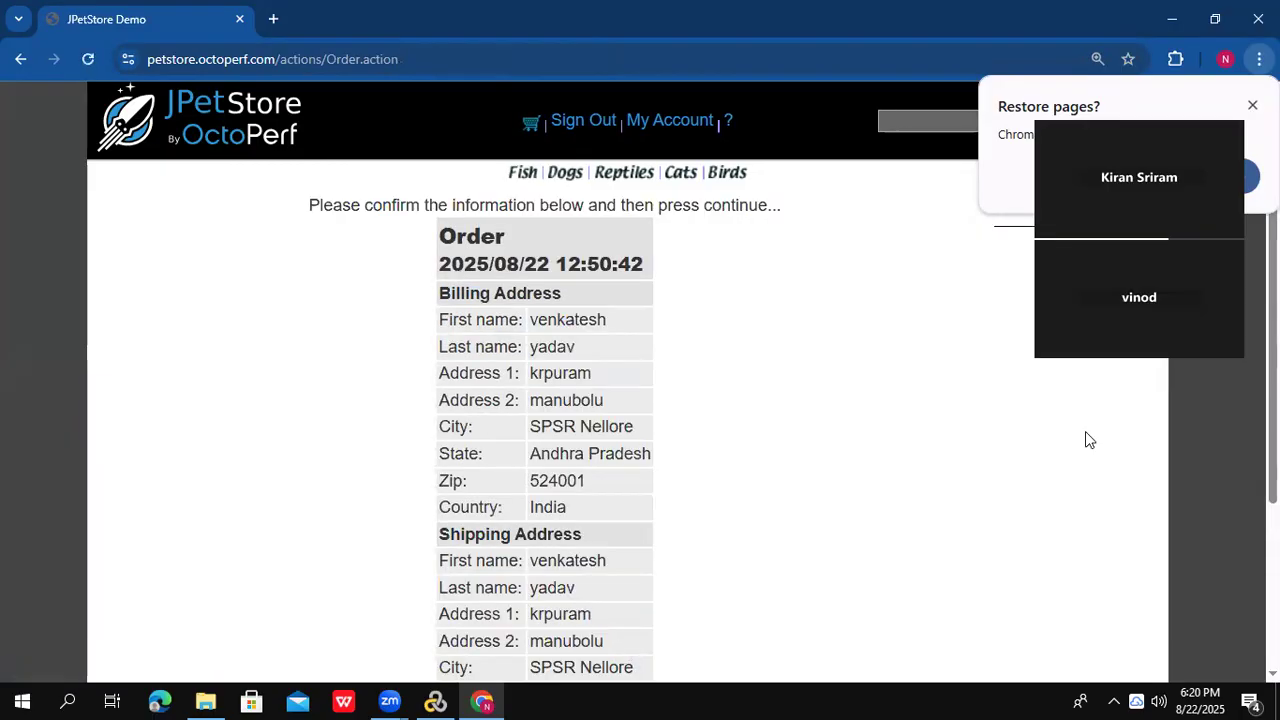
- Review the order confirmation page, then switch back to VuGen
scroll(1231, 514, "down", 3)
scroll(740, 487, "up", 3)
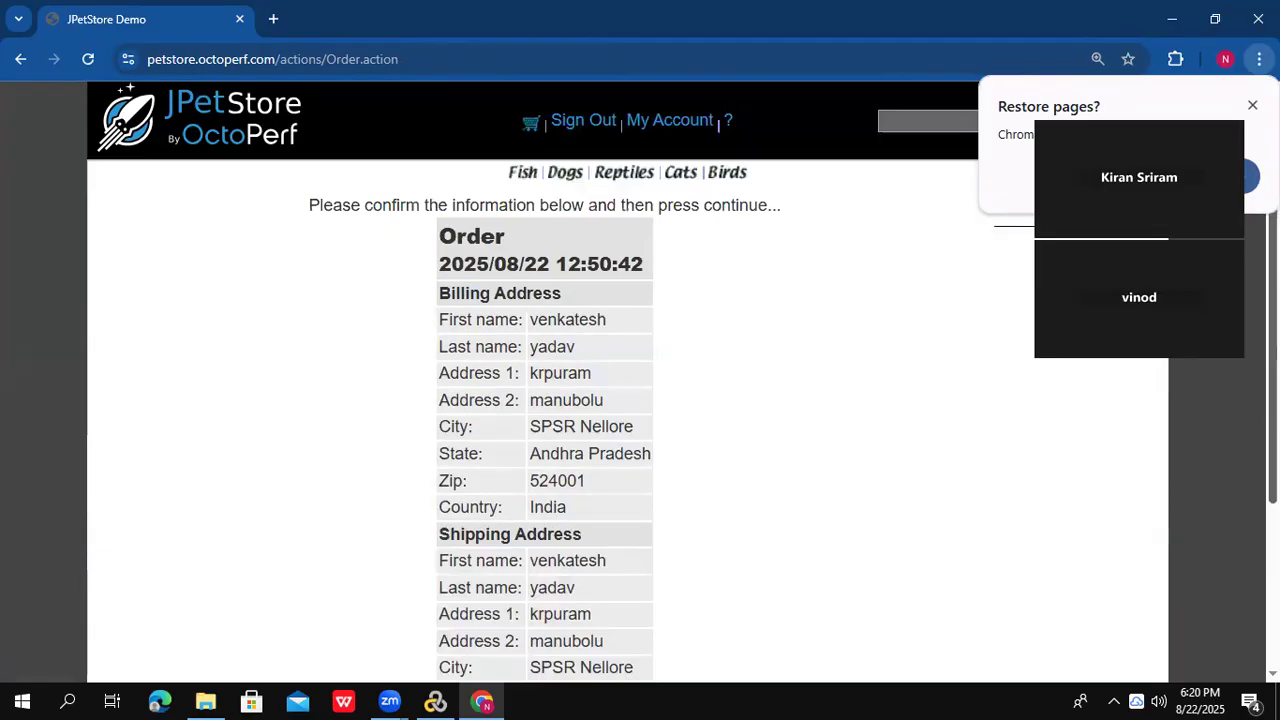
key("alt+Tab")
key("Tab")
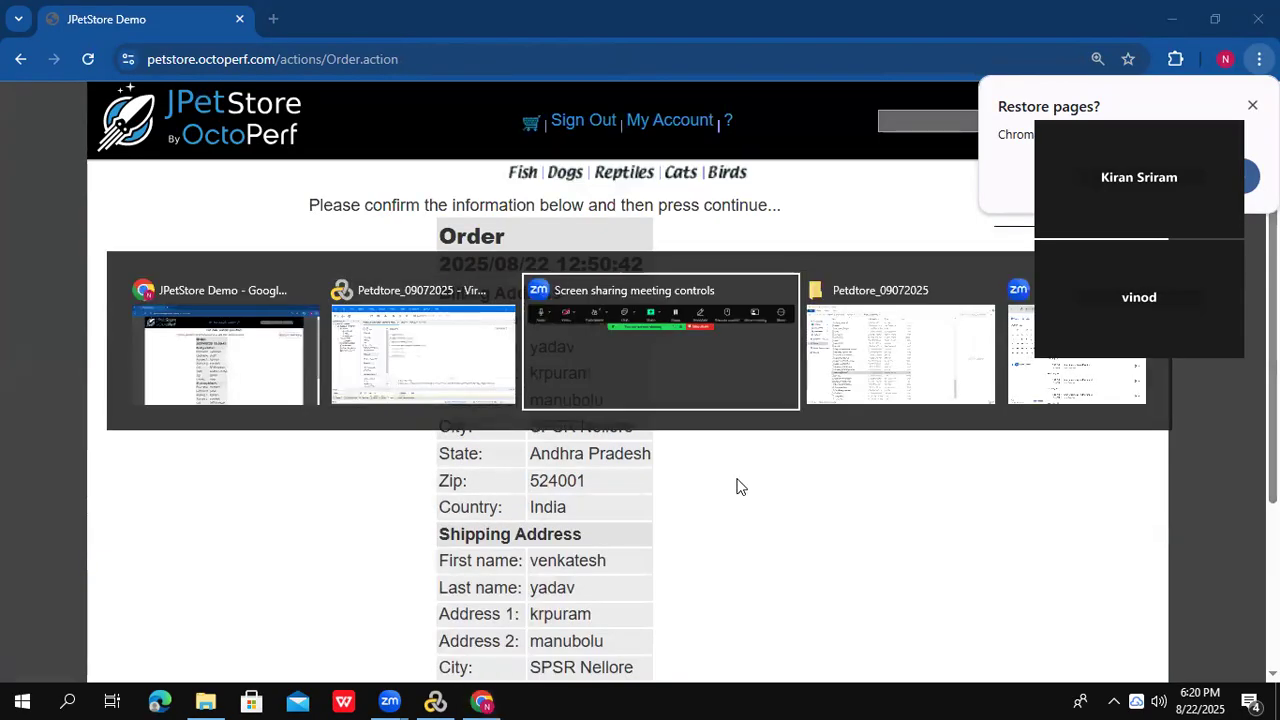
key("alt+shift+Tab")
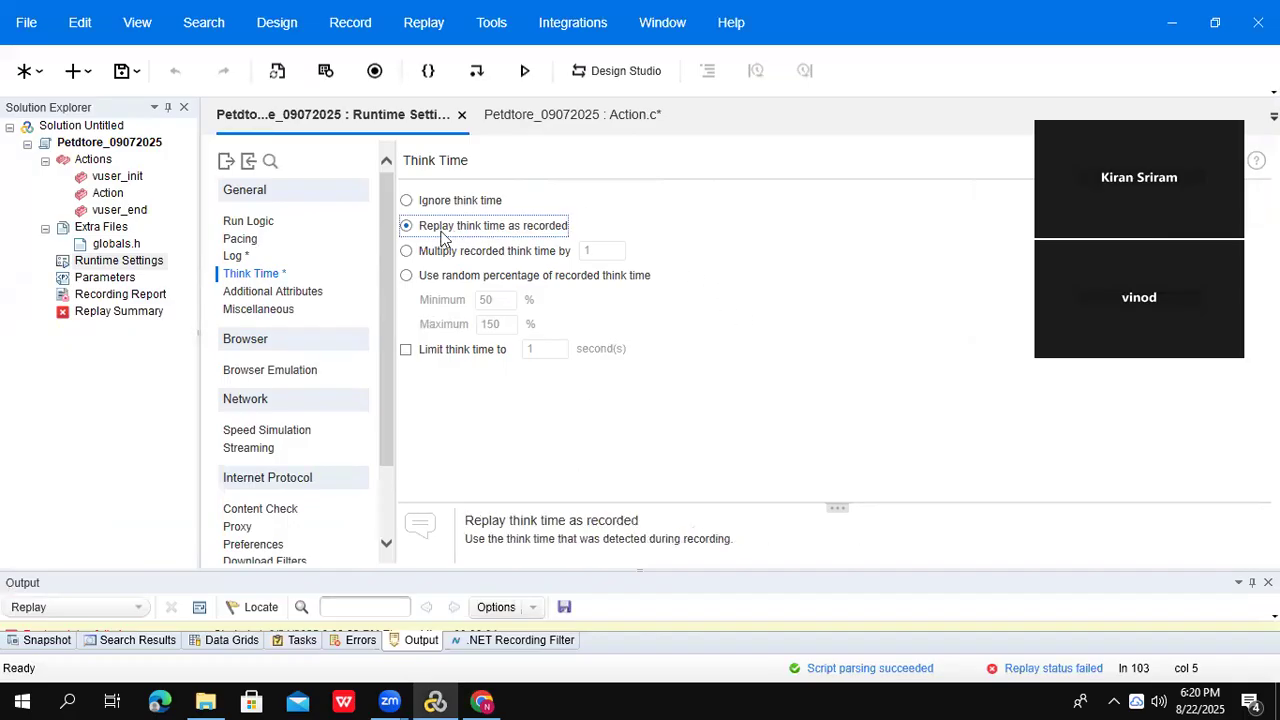
- Browse the Run Logic, Pacing and Think Time settings, ending on the Pacing page
left_click(247, 221)
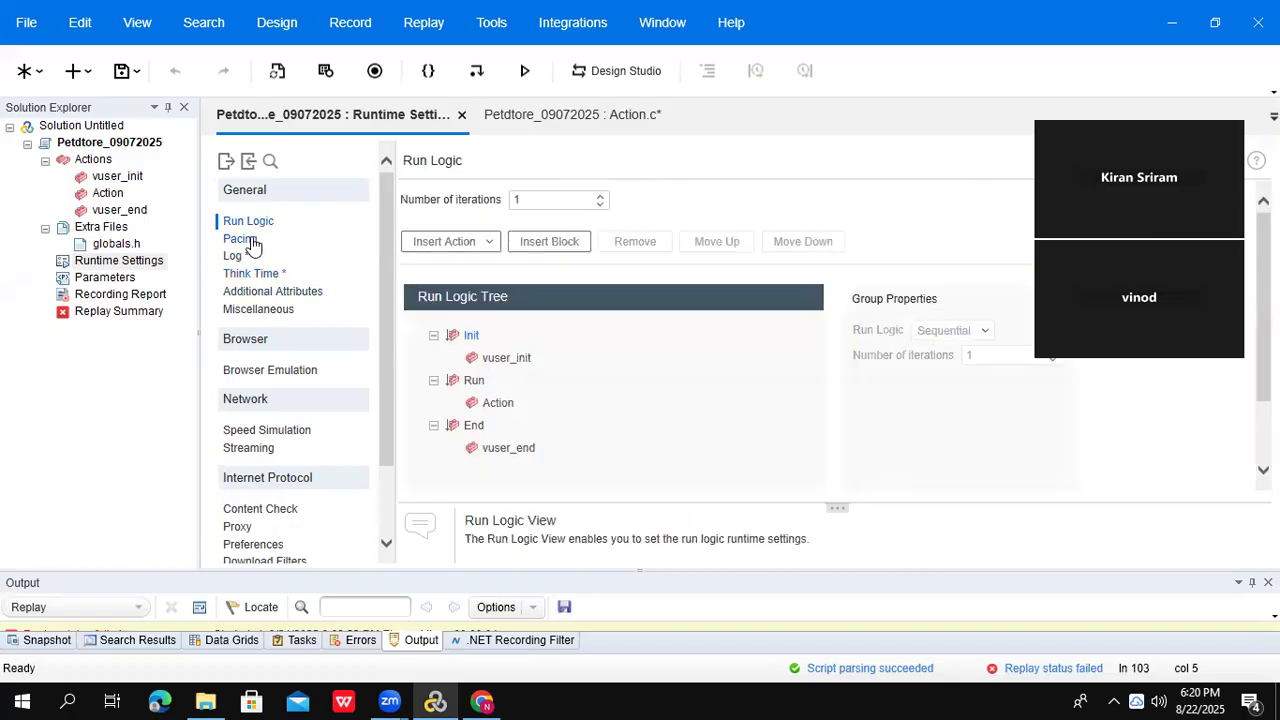
left_click(252, 242)
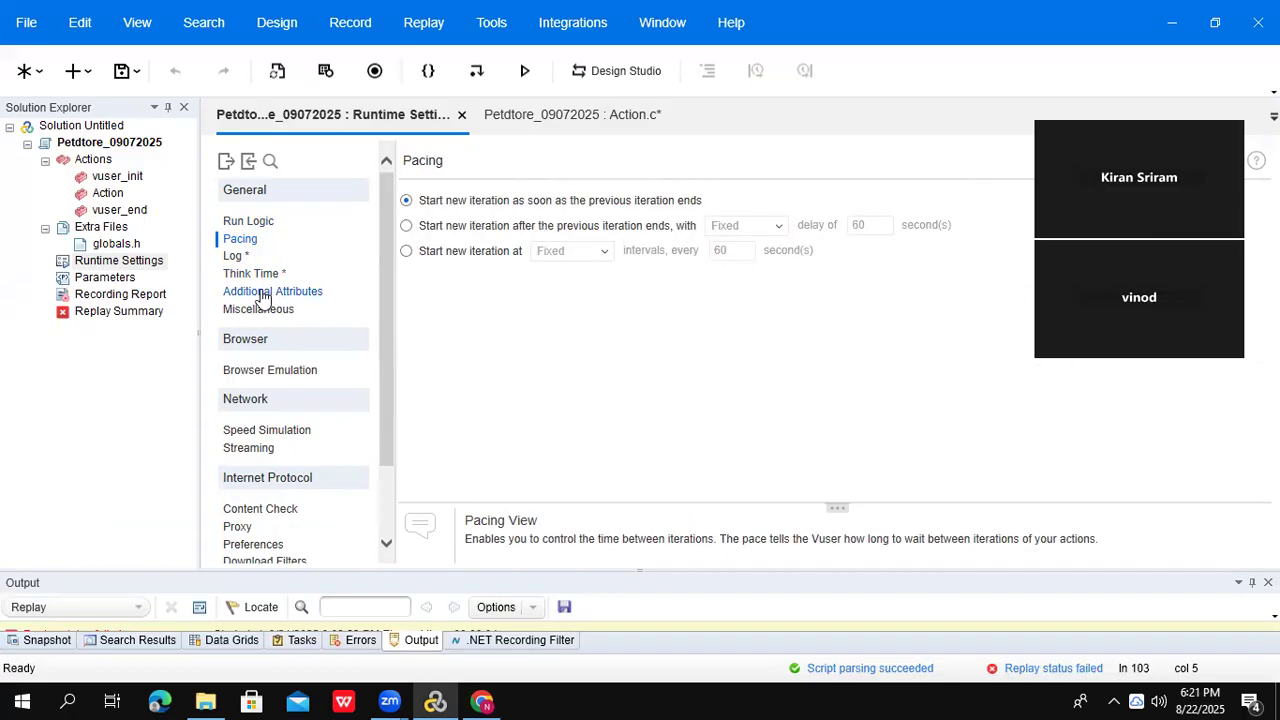
left_click(258, 276)
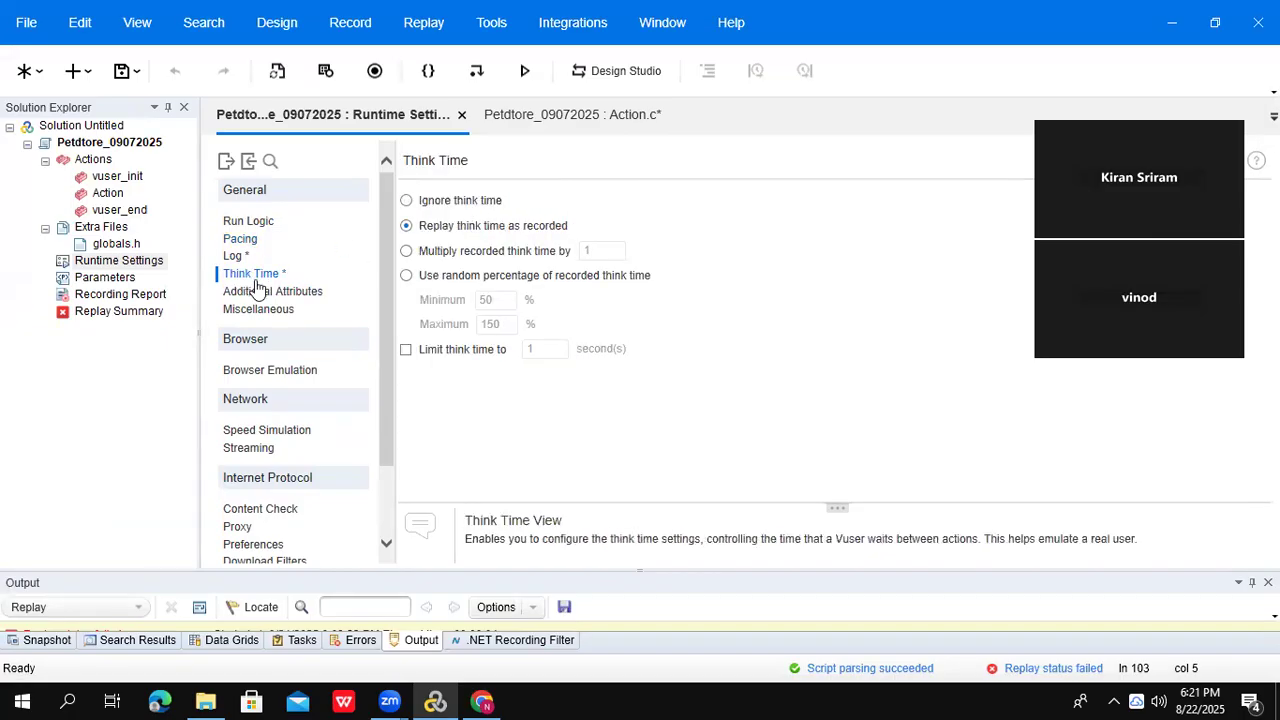
left_click(252, 244)
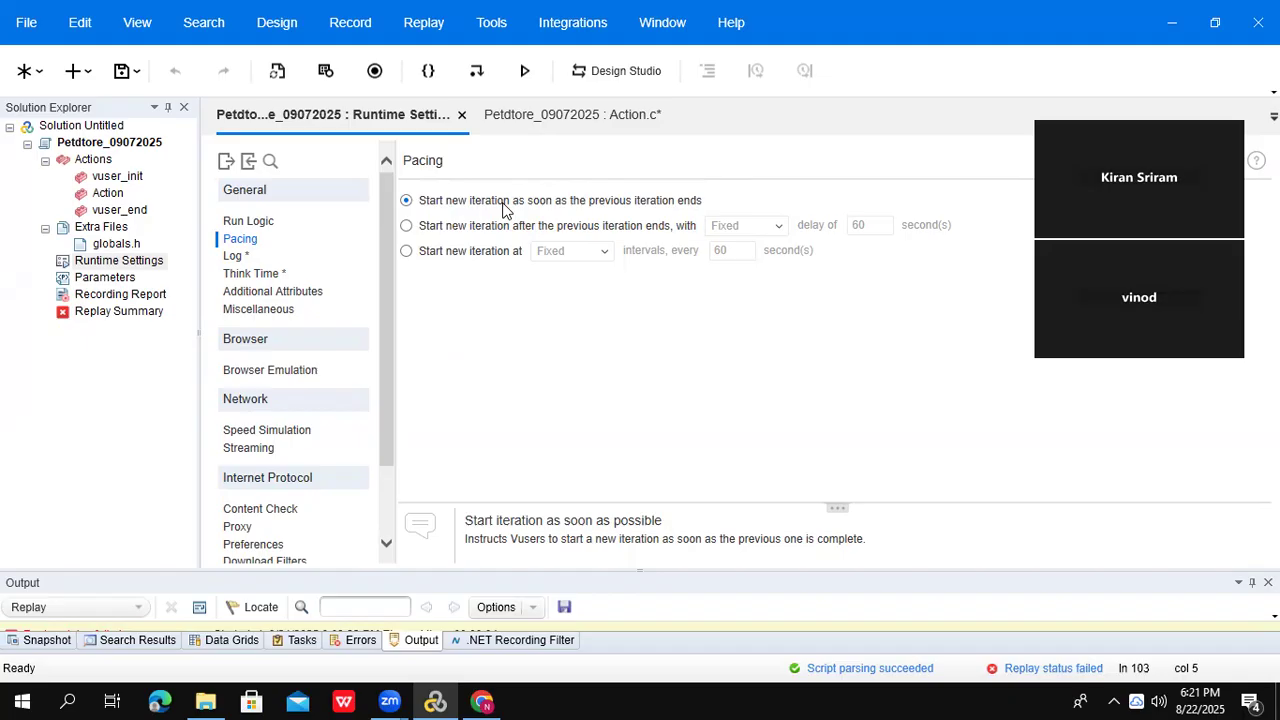
- Make each new iteration start after a 60-second delay once the previous one ends
left_click(442, 225)
left_click(776, 231)
left_click(776, 231)
left_click(847, 232)
double_click(858, 225)
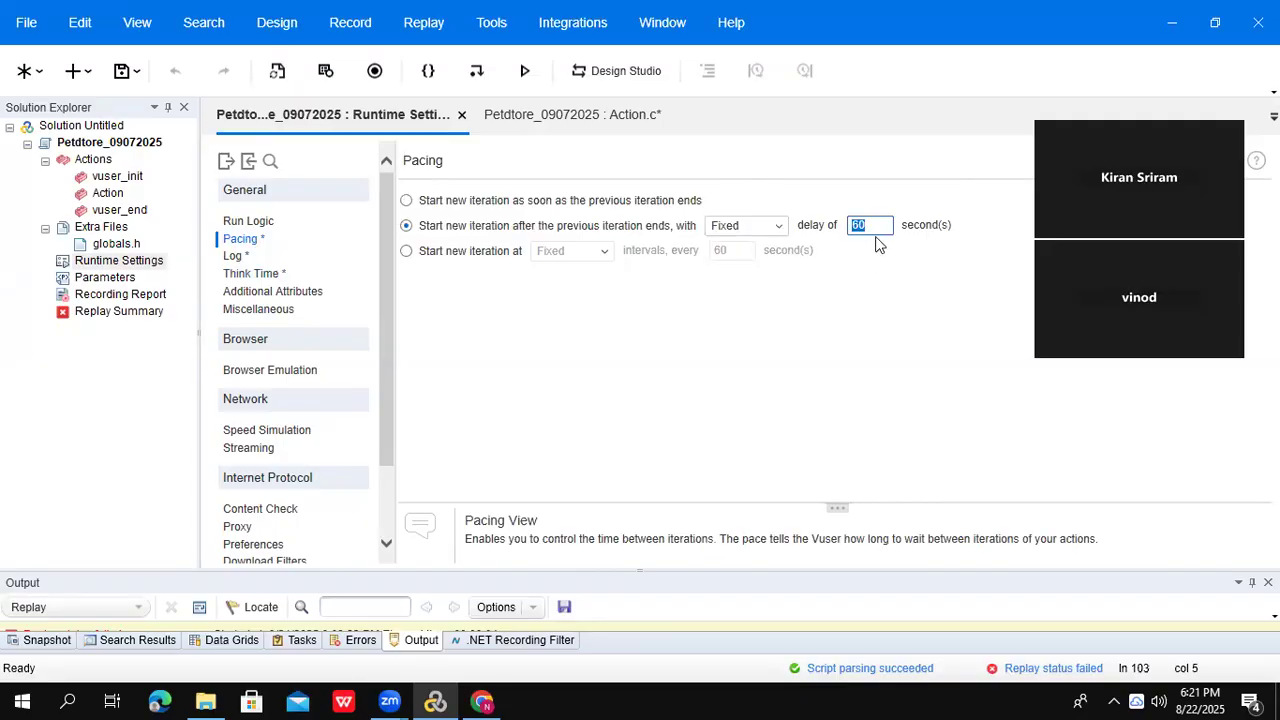
left_click(877, 222)
double_click(877, 225)
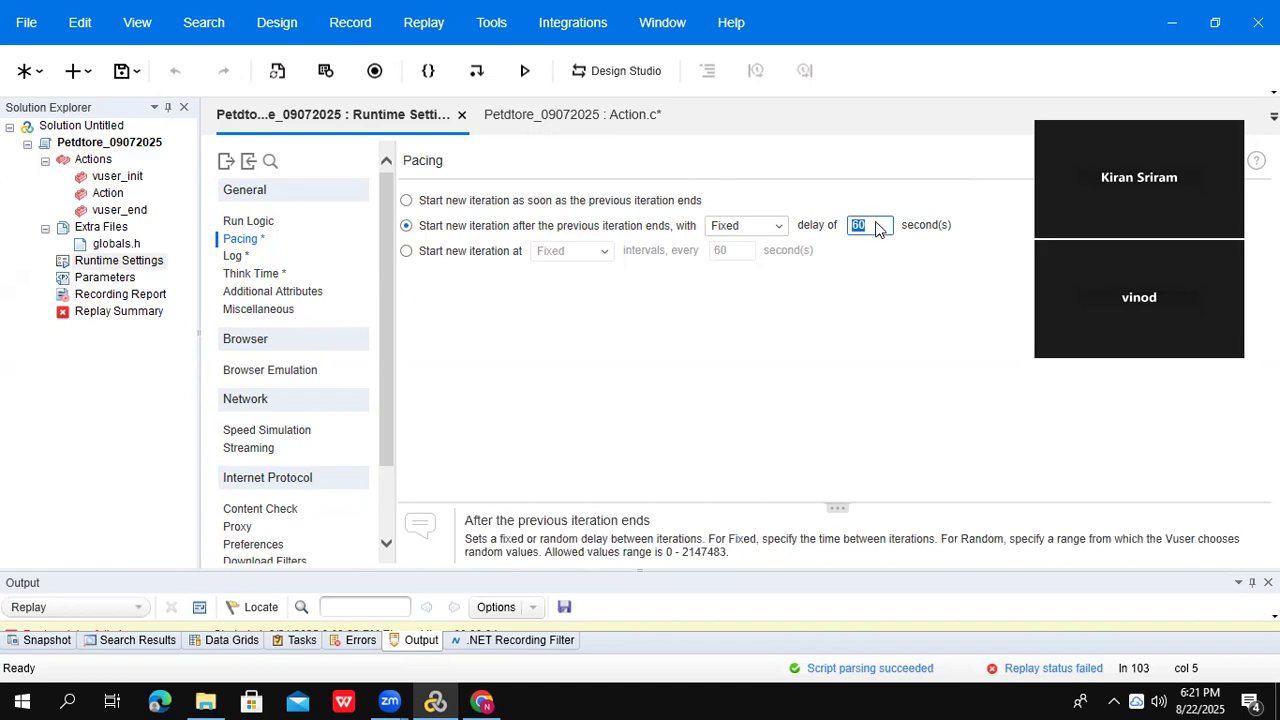
left_click(877, 225)
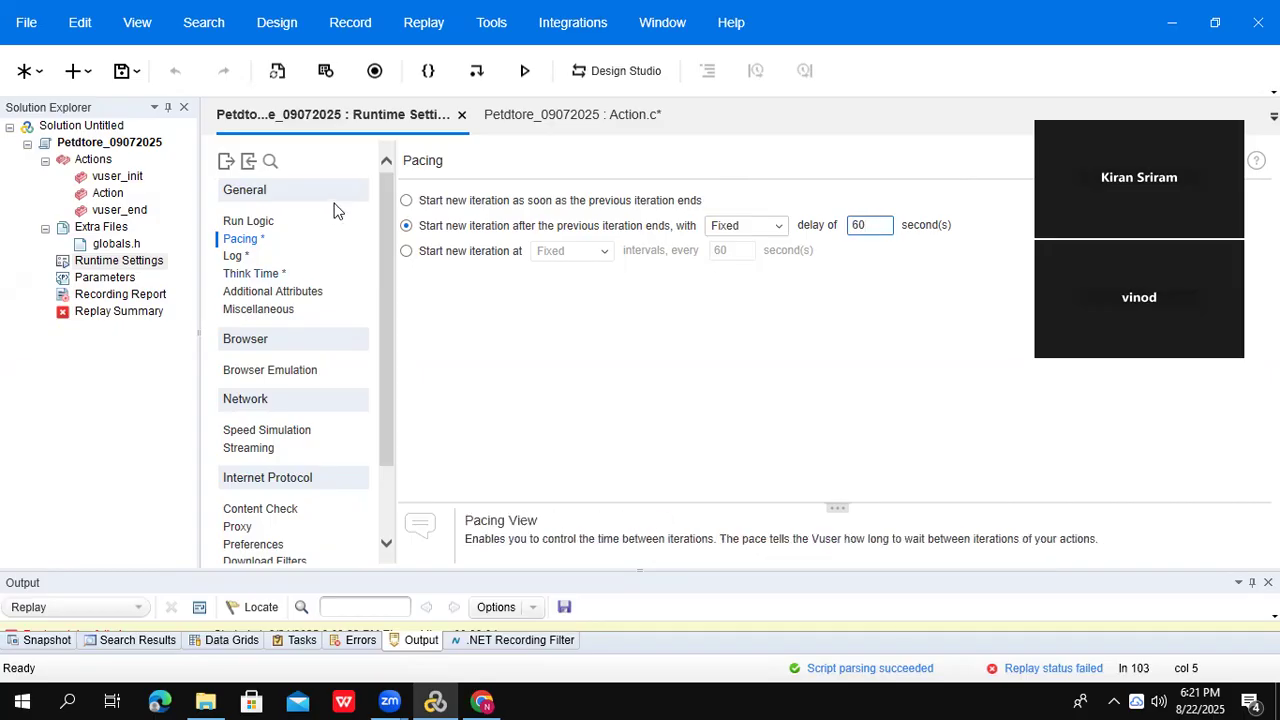
- Change the pacing delay to Random with a range of 60 to 90 seconds
left_click(778, 232)
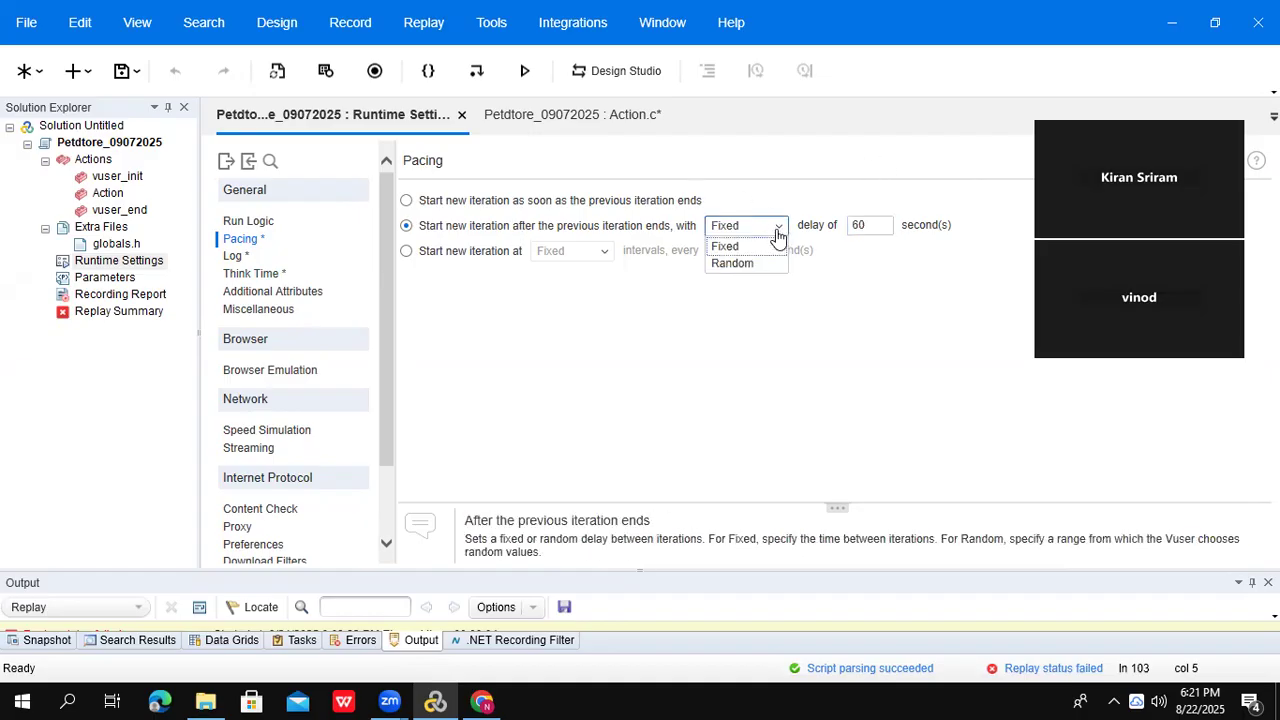
left_click(722, 264)
double_click(858, 225)
left_click(944, 225)
double_click(936, 224)
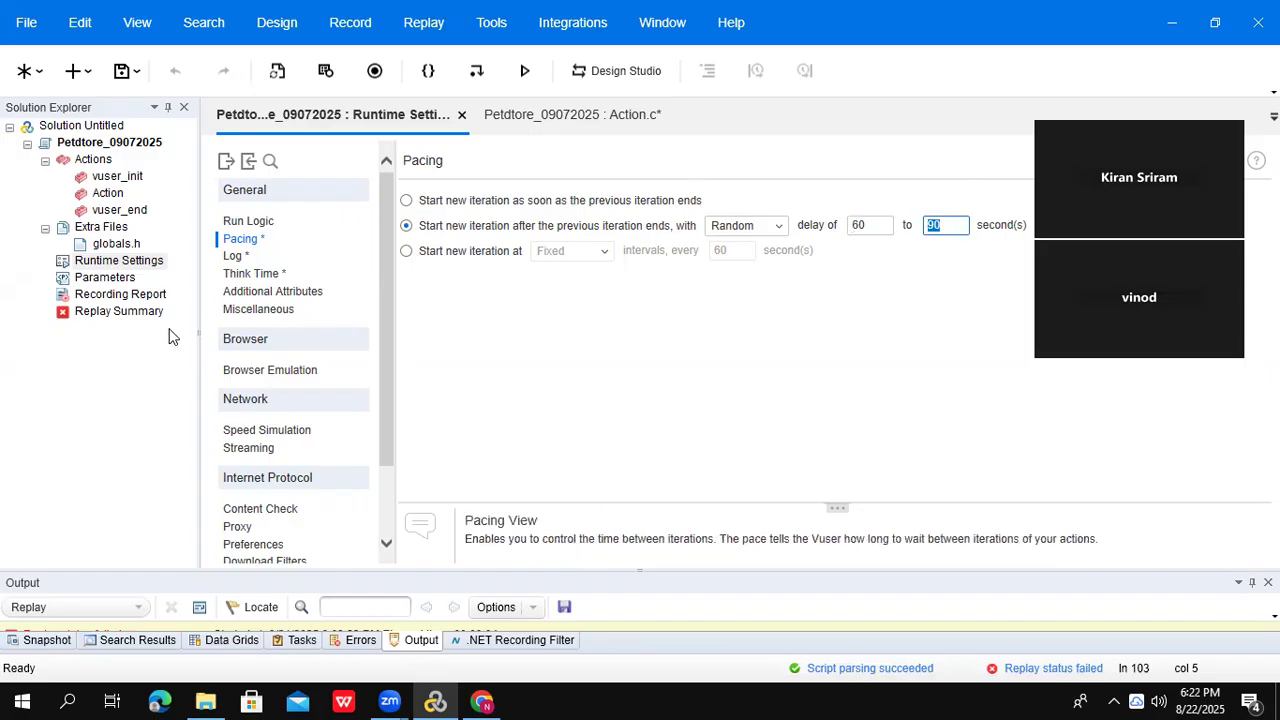
- In Miscellaneous settings, check Continue on error and then uncheck it again
left_click(240, 257)
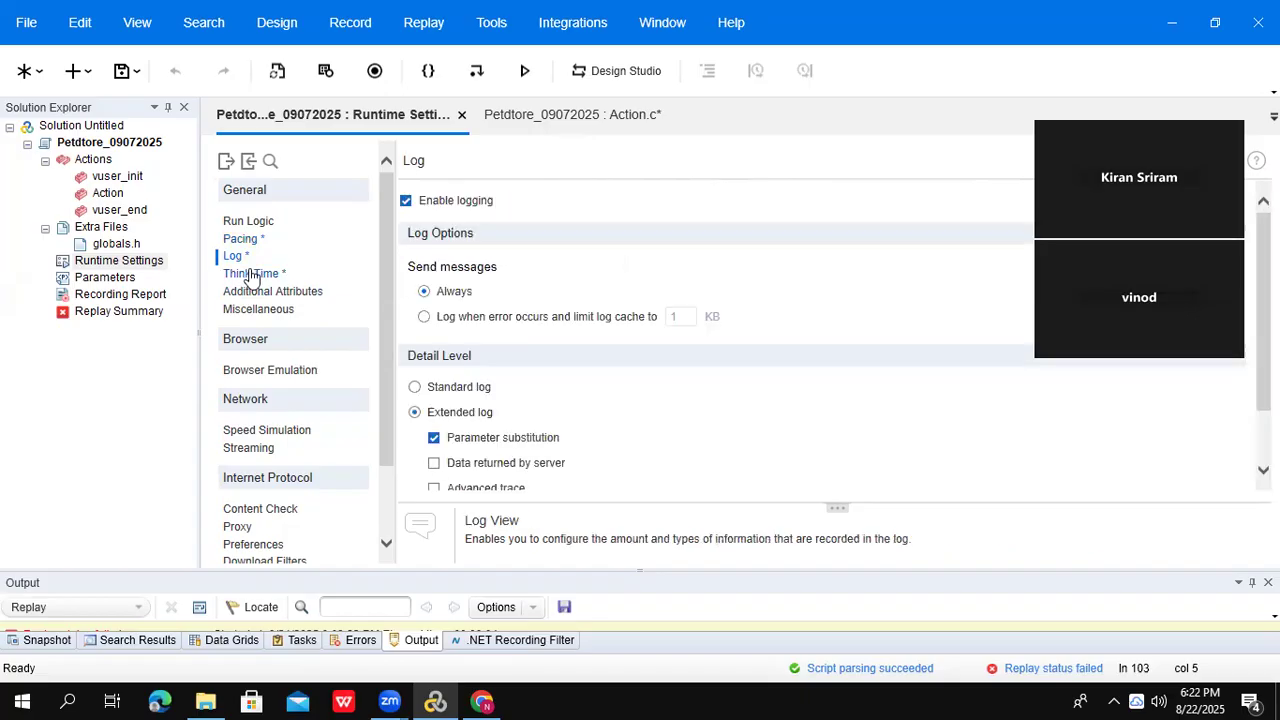
left_click(250, 274)
left_click(289, 296)
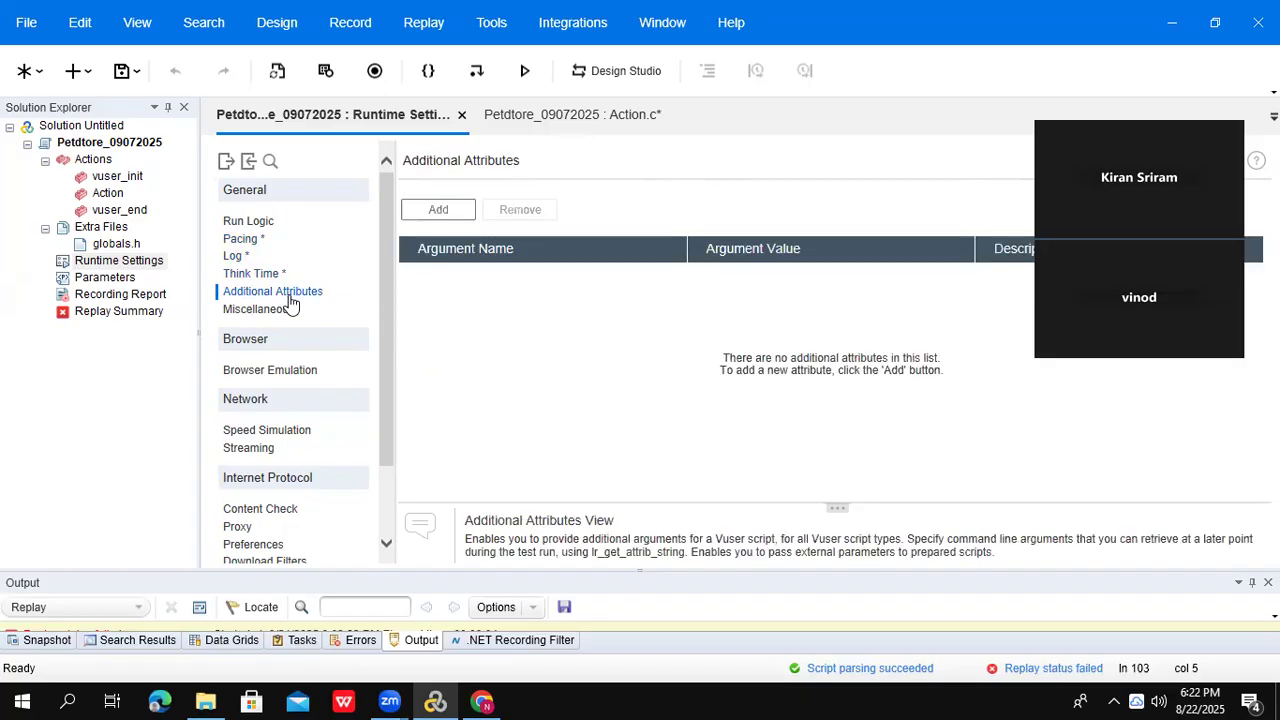
left_click(268, 311)
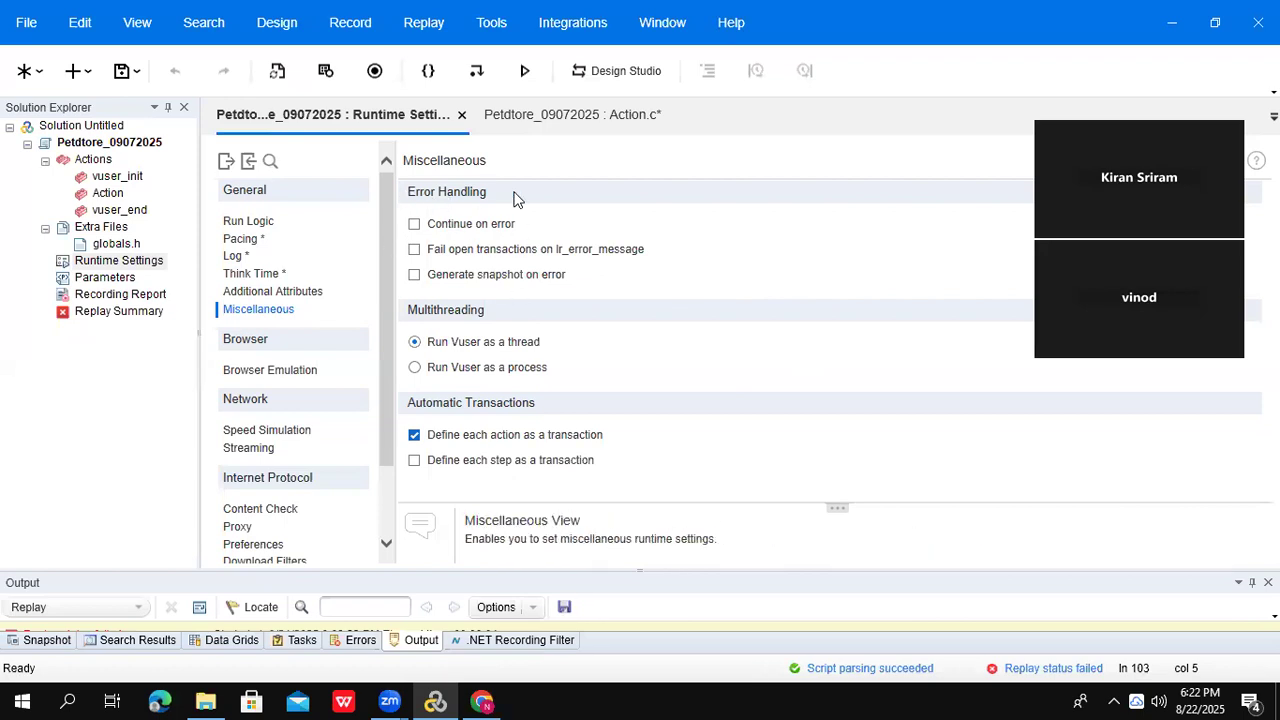
left_click(416, 226)
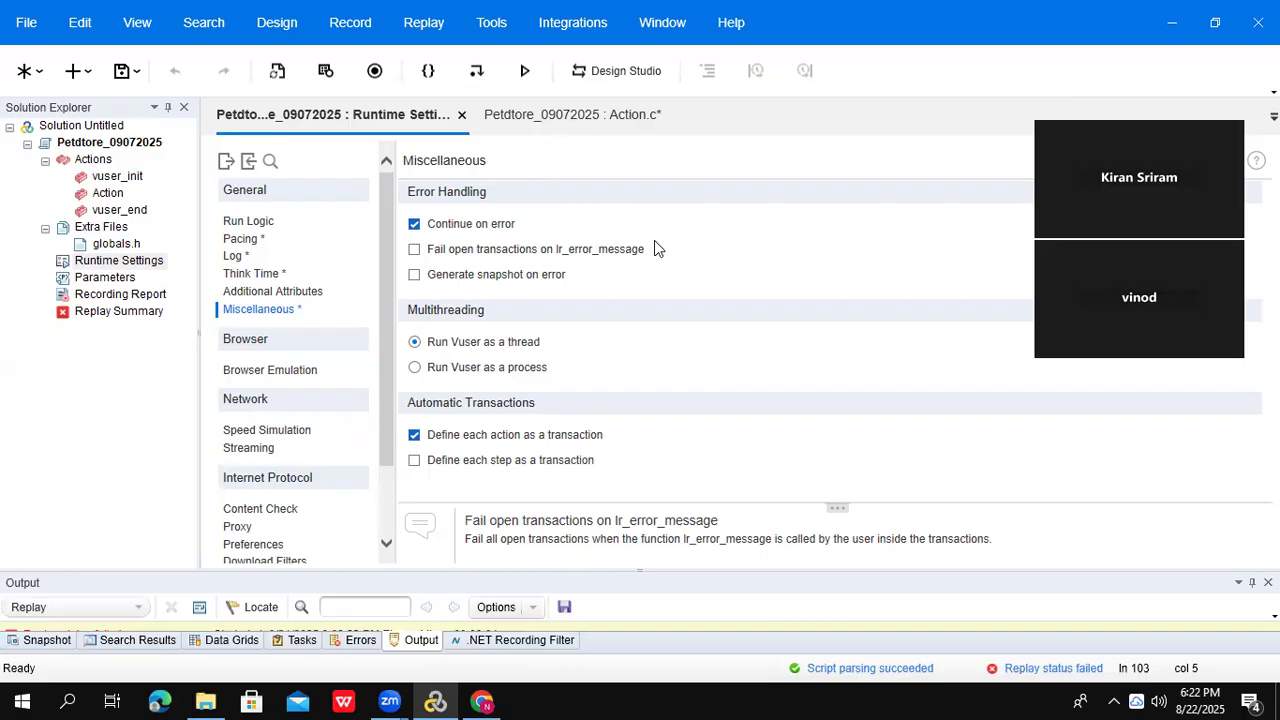
left_click(414, 226)
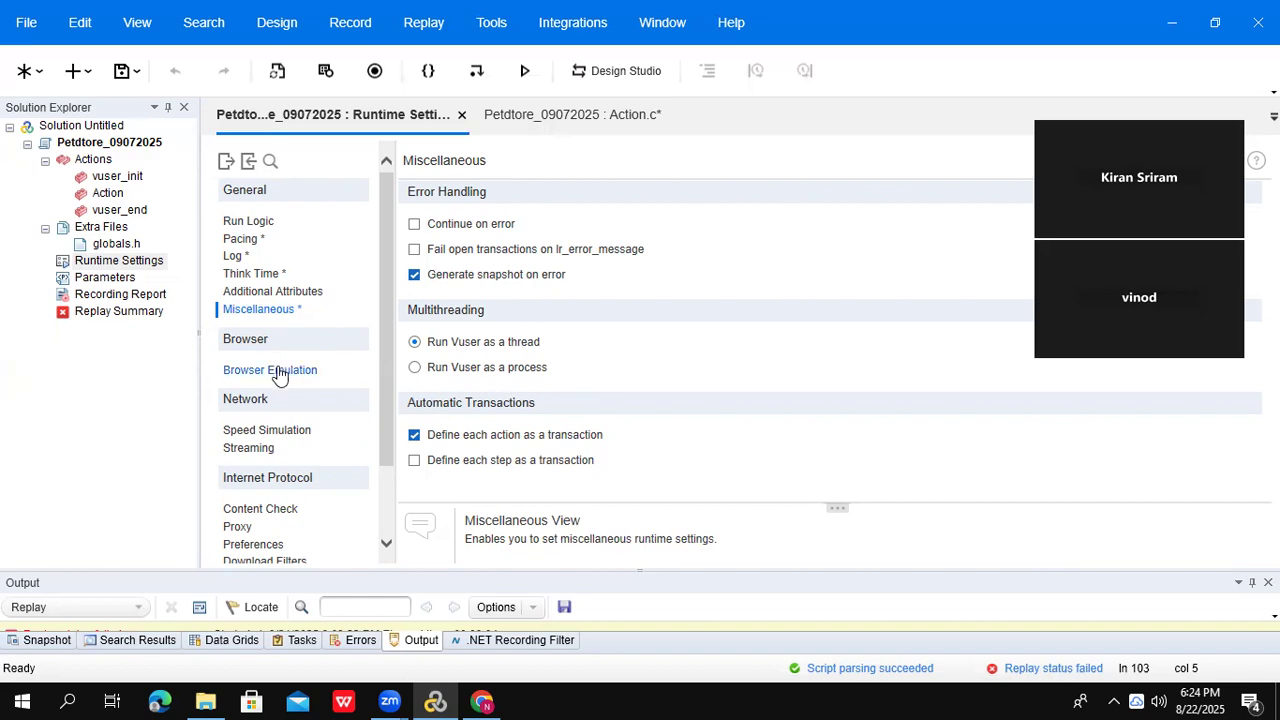
- Try the Use browser type list, then revert Browser Emulation to the custom user-agent string
left_click(280, 372)
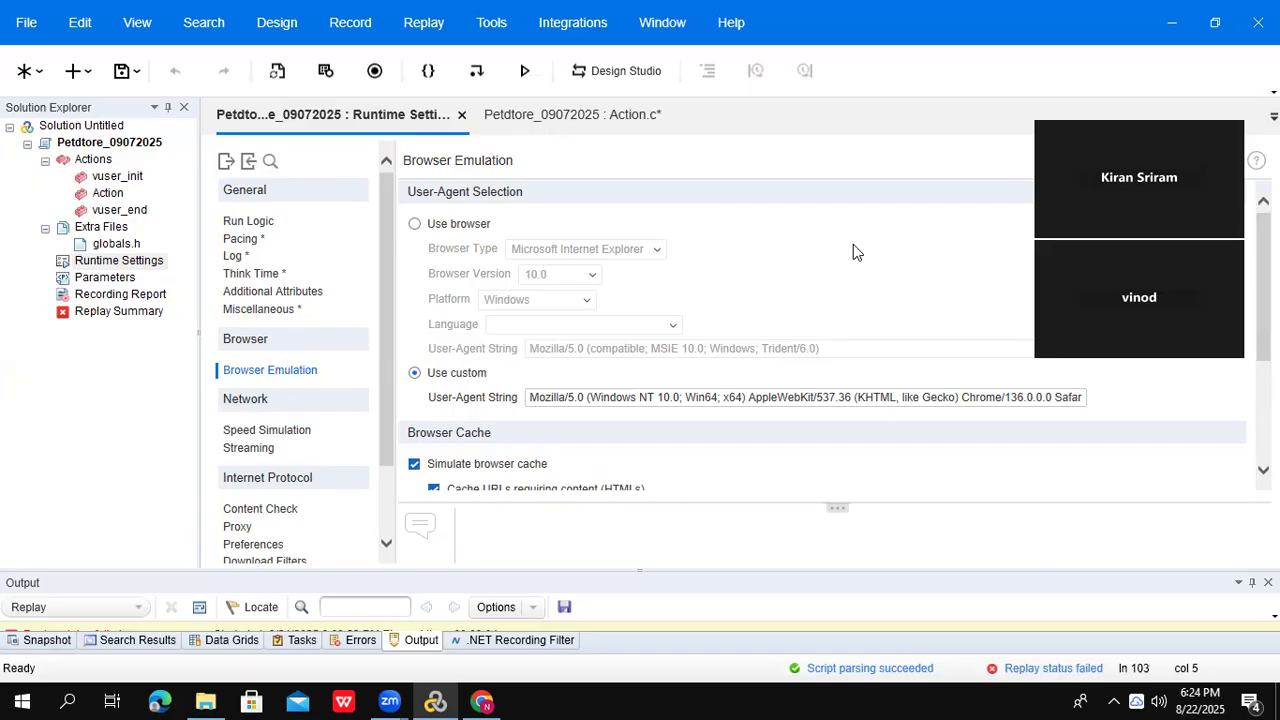
left_click(416, 227)
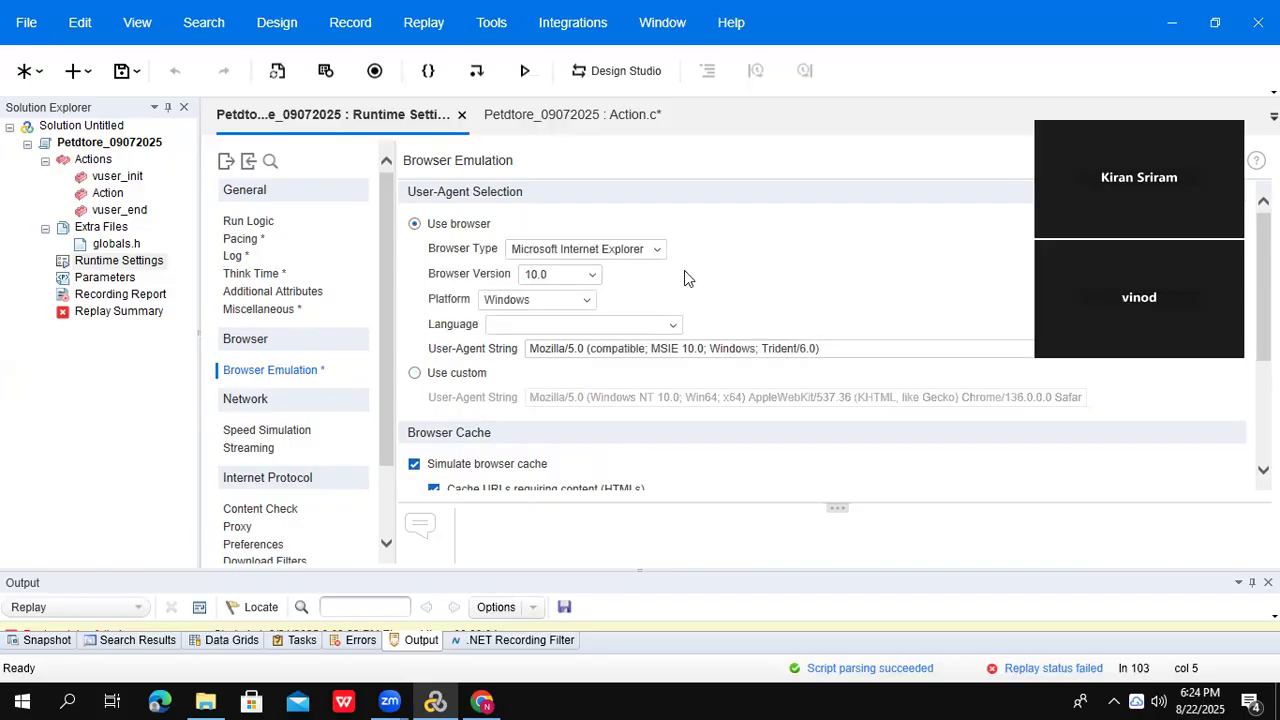
left_click(658, 251)
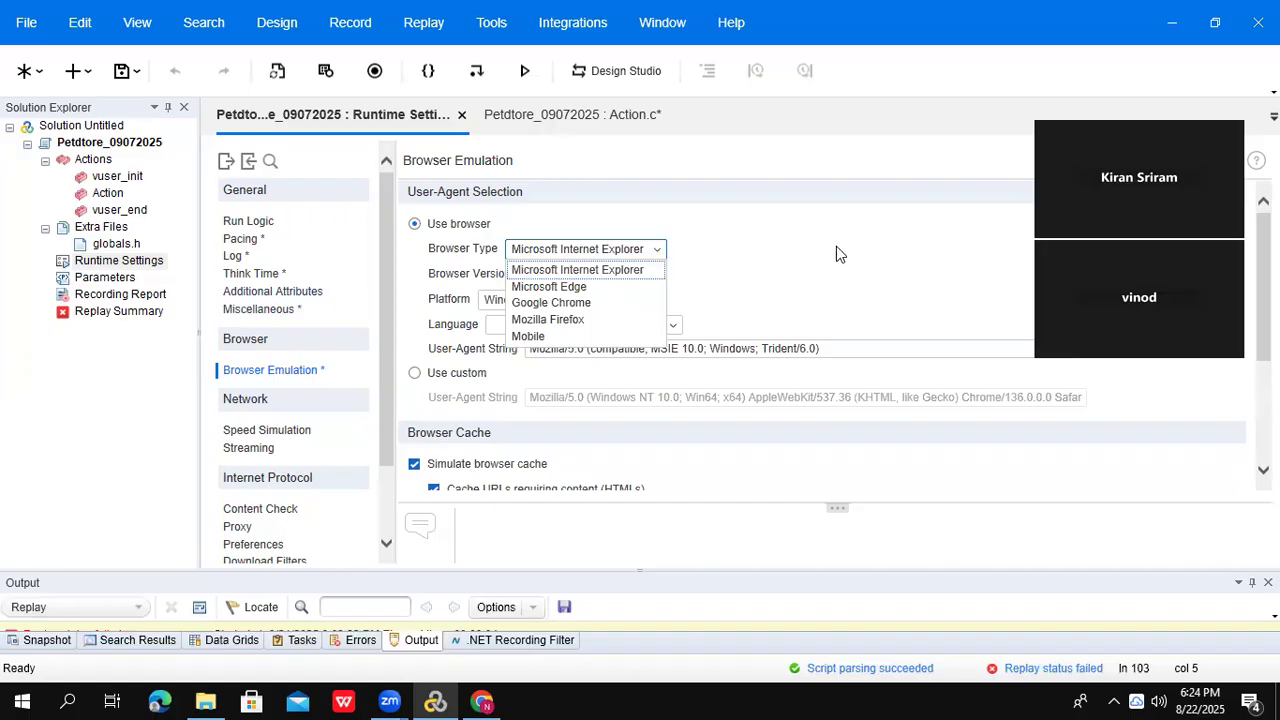
left_click(810, 255)
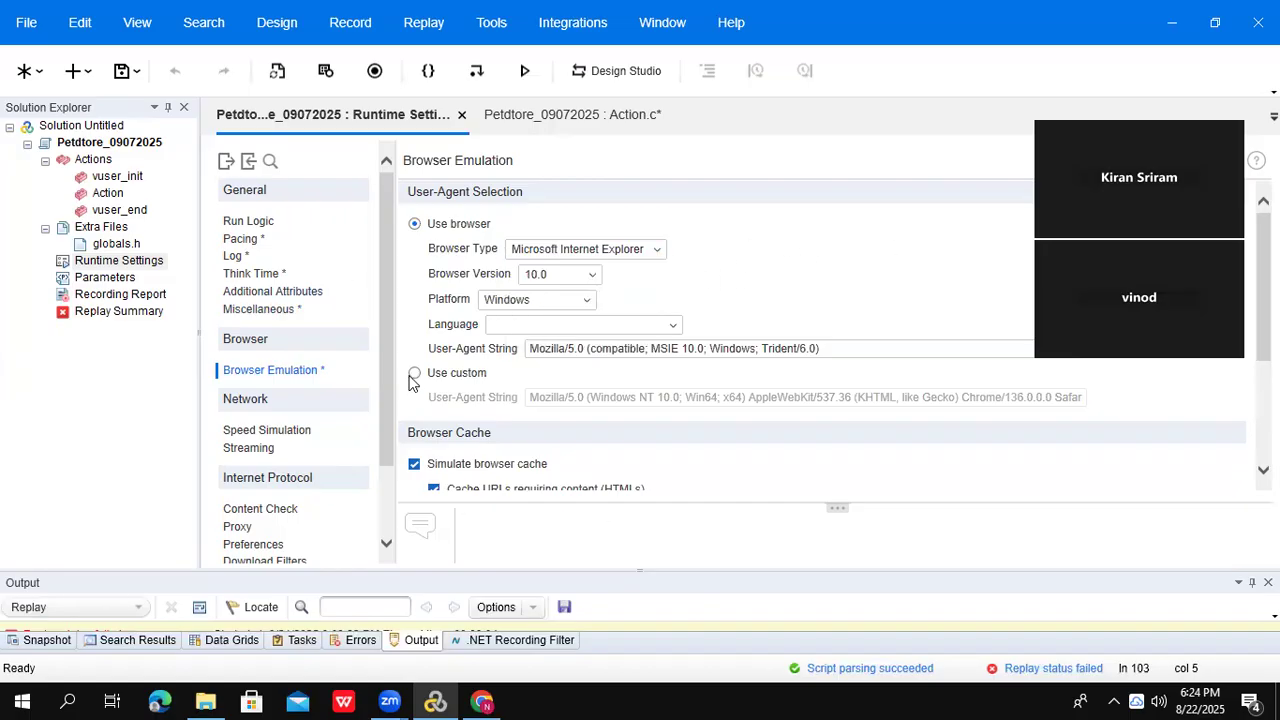
left_click(415, 373)
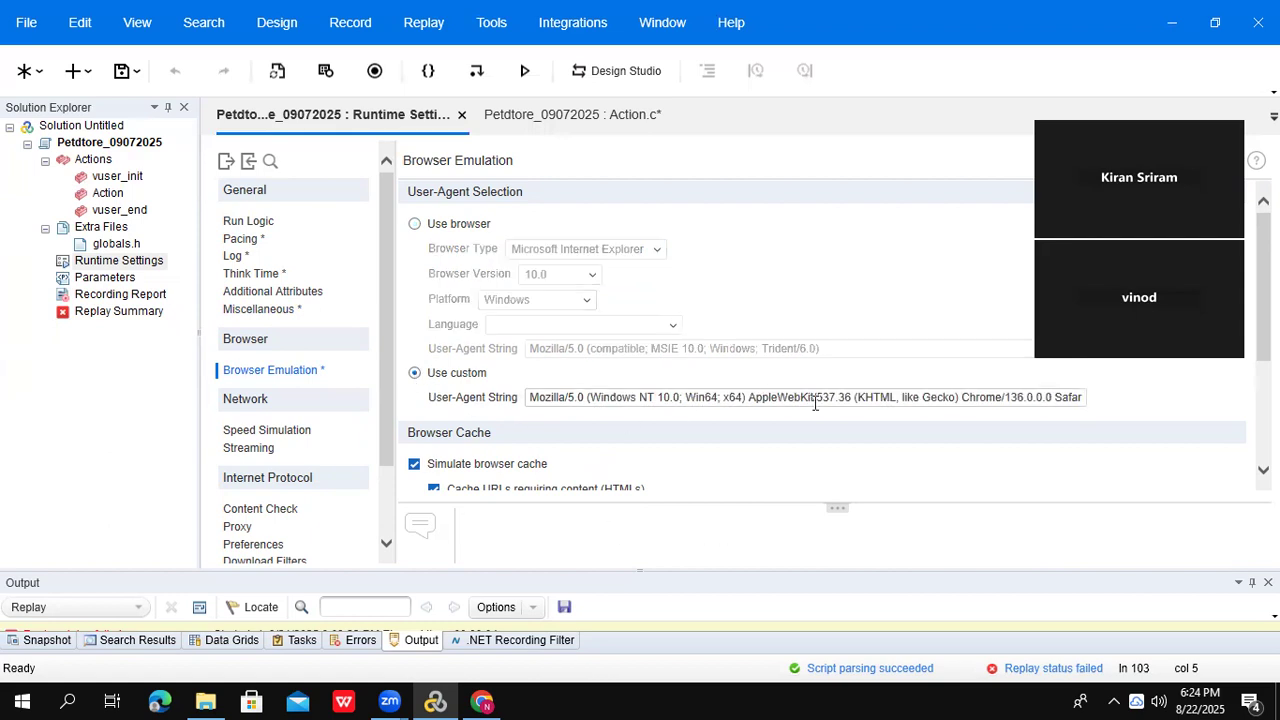
left_click_drag(818, 400, 656, 392)
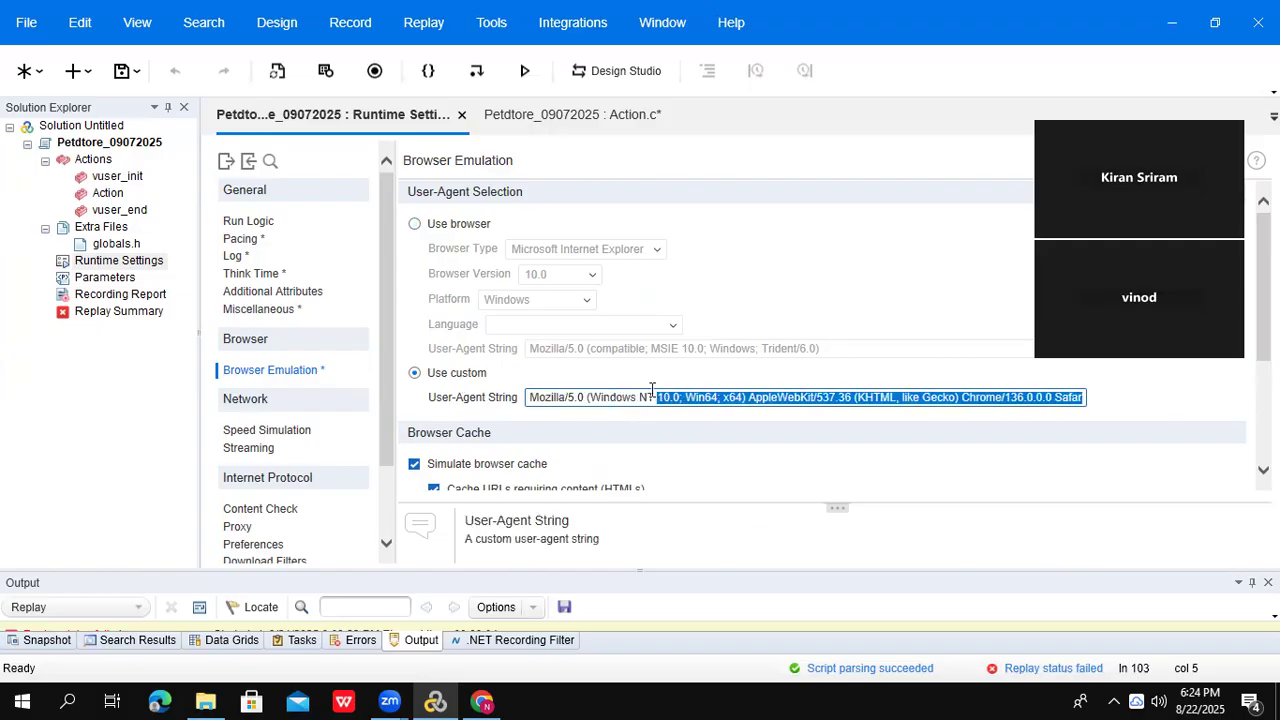
scroll(820, 330, "down", 4)
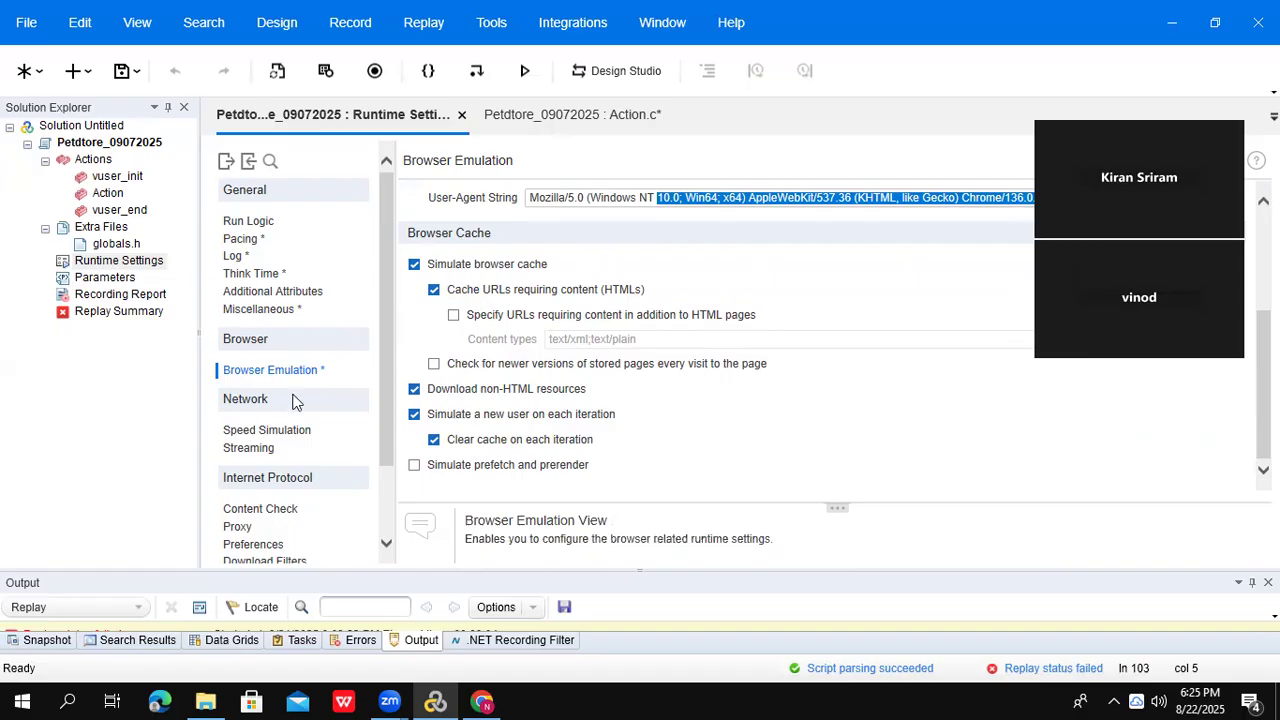
left_click(277, 435)
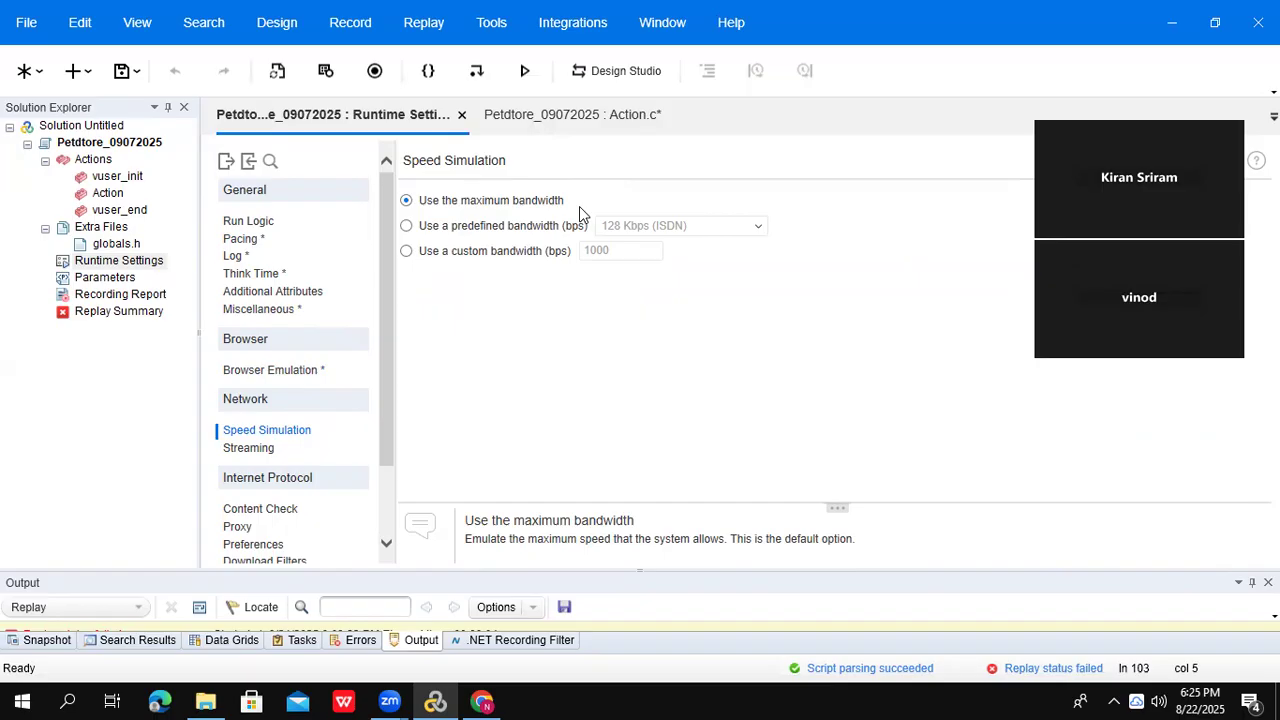
- Switch Speed Simulation to Use a predefined bandwidth with 128 Kbps (ISDN) selected
left_click(519, 232)
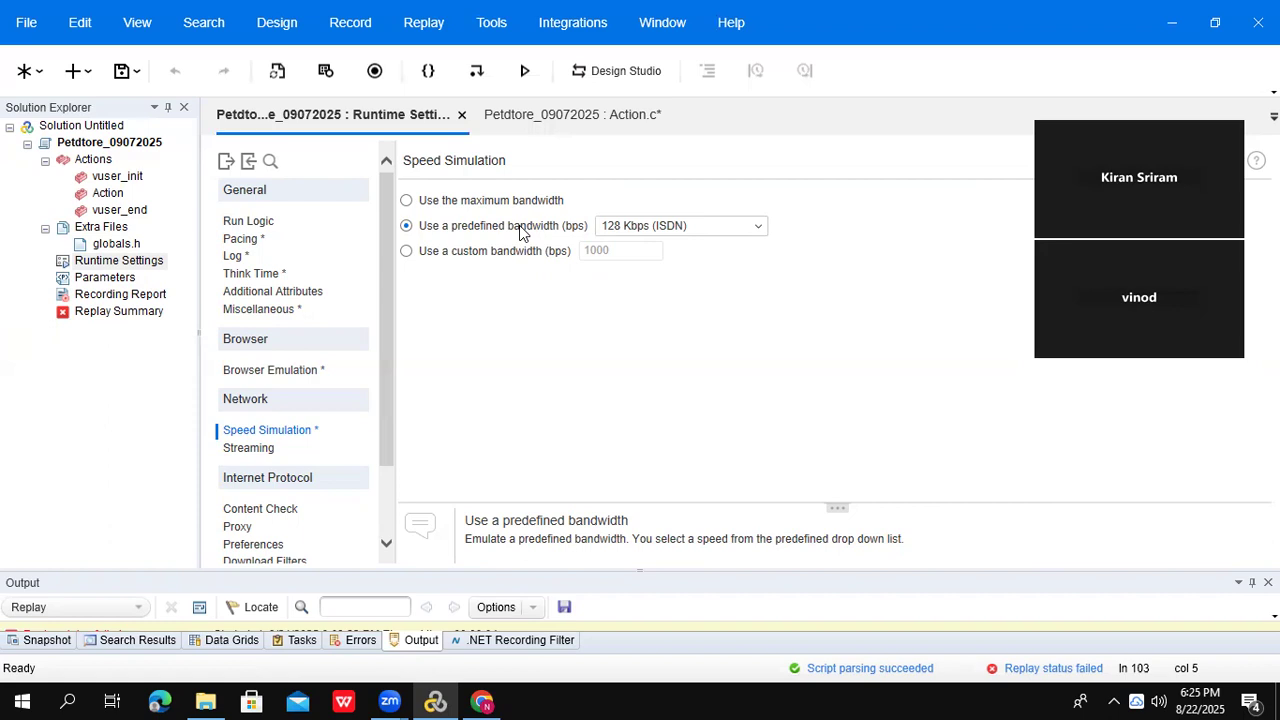
left_click(756, 232)
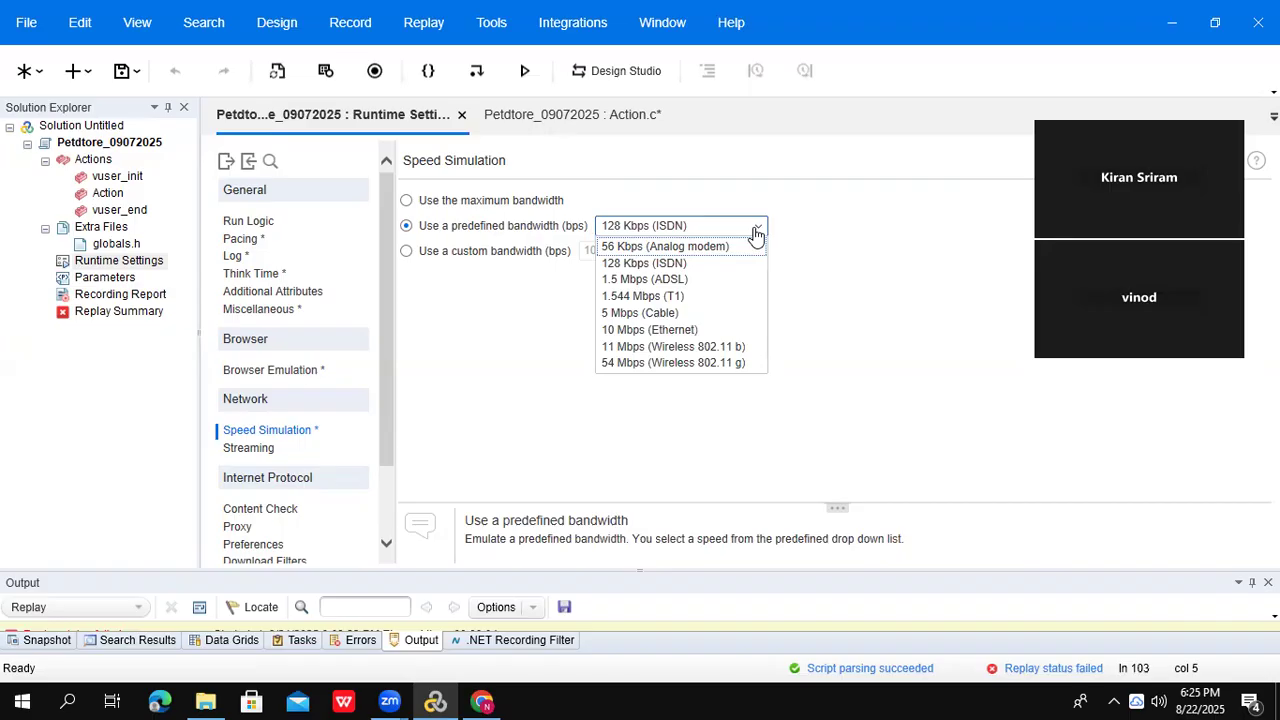
left_click(806, 261)
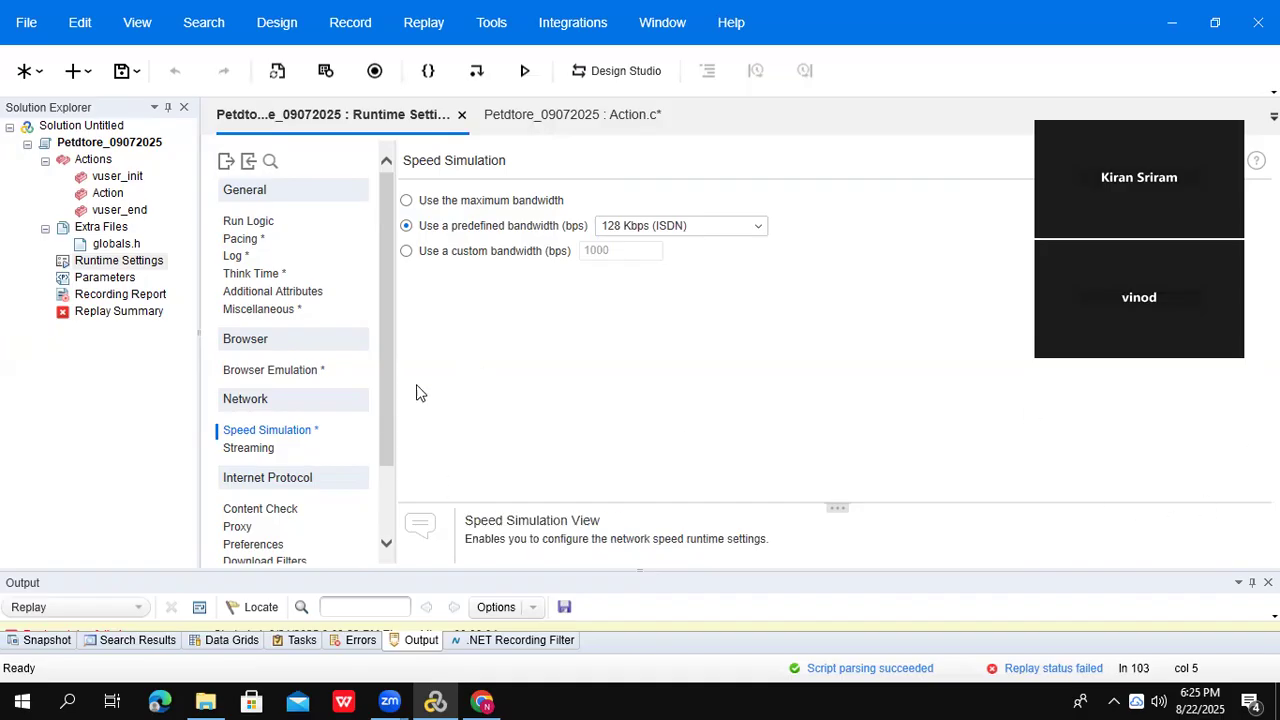
scroll(382, 420, "down", 3)
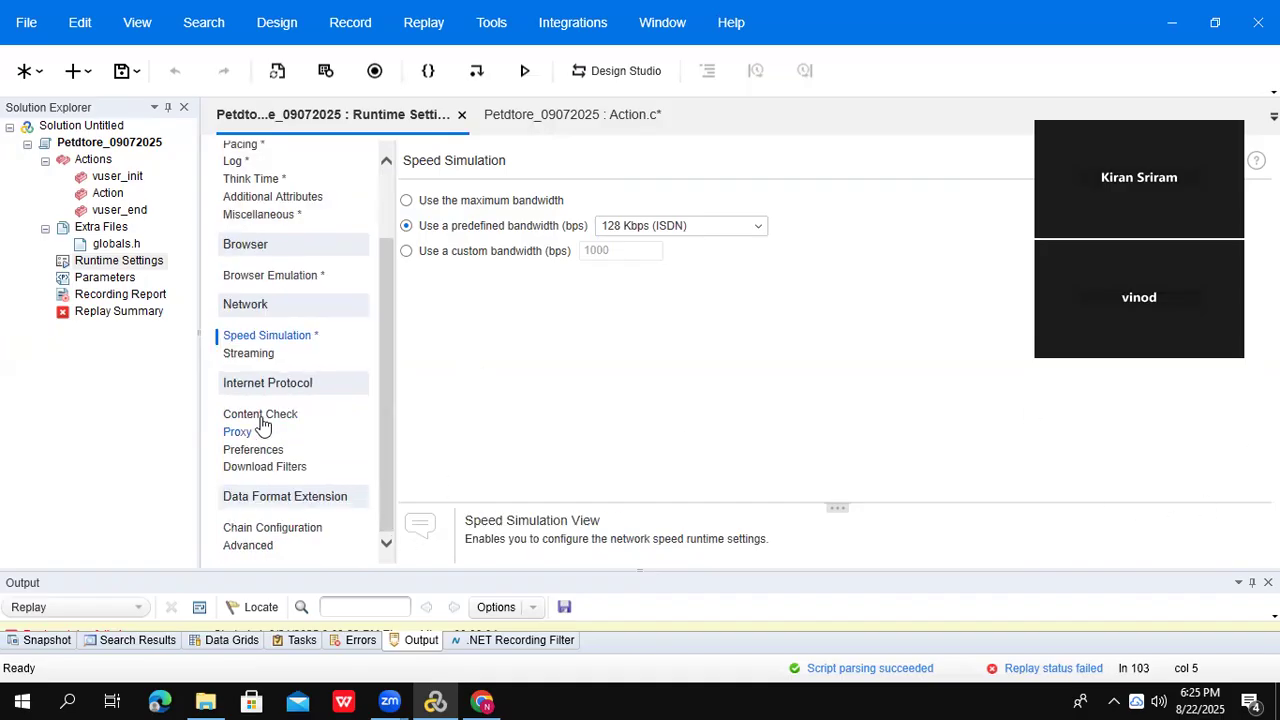
- Set the Internet Protocol proxy to No proxy
left_click(262, 420)
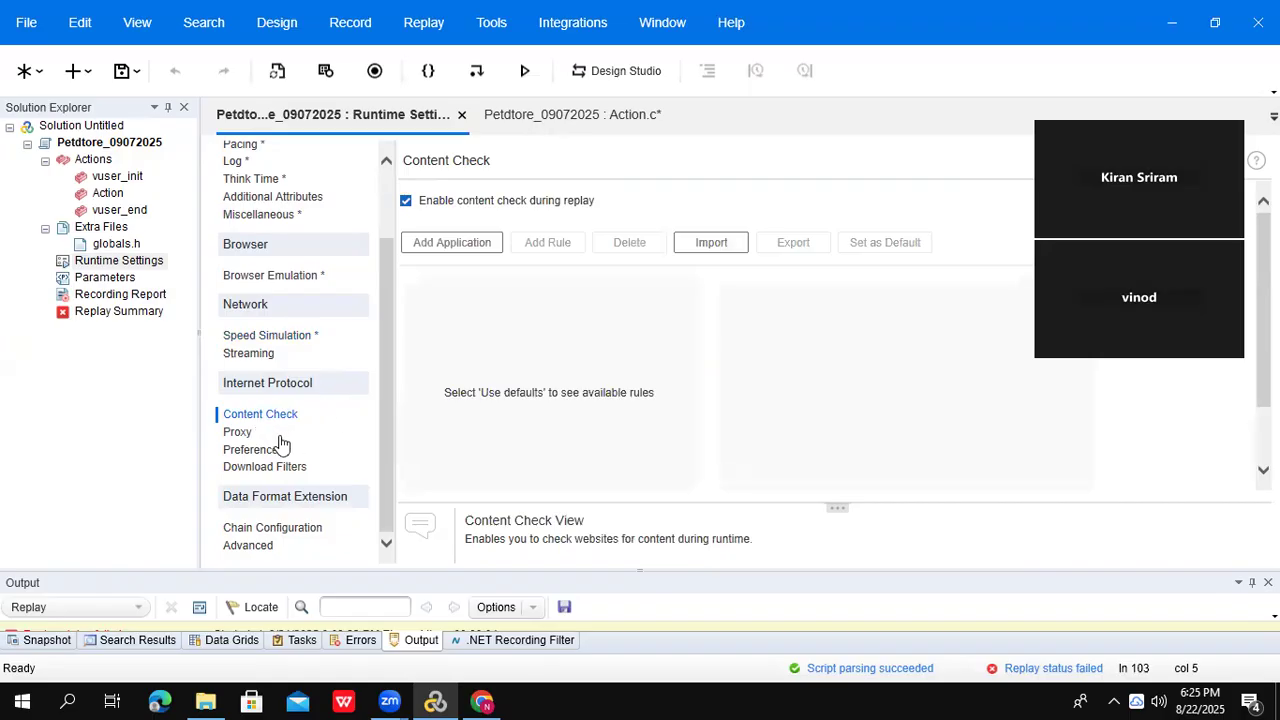
left_click(240, 435)
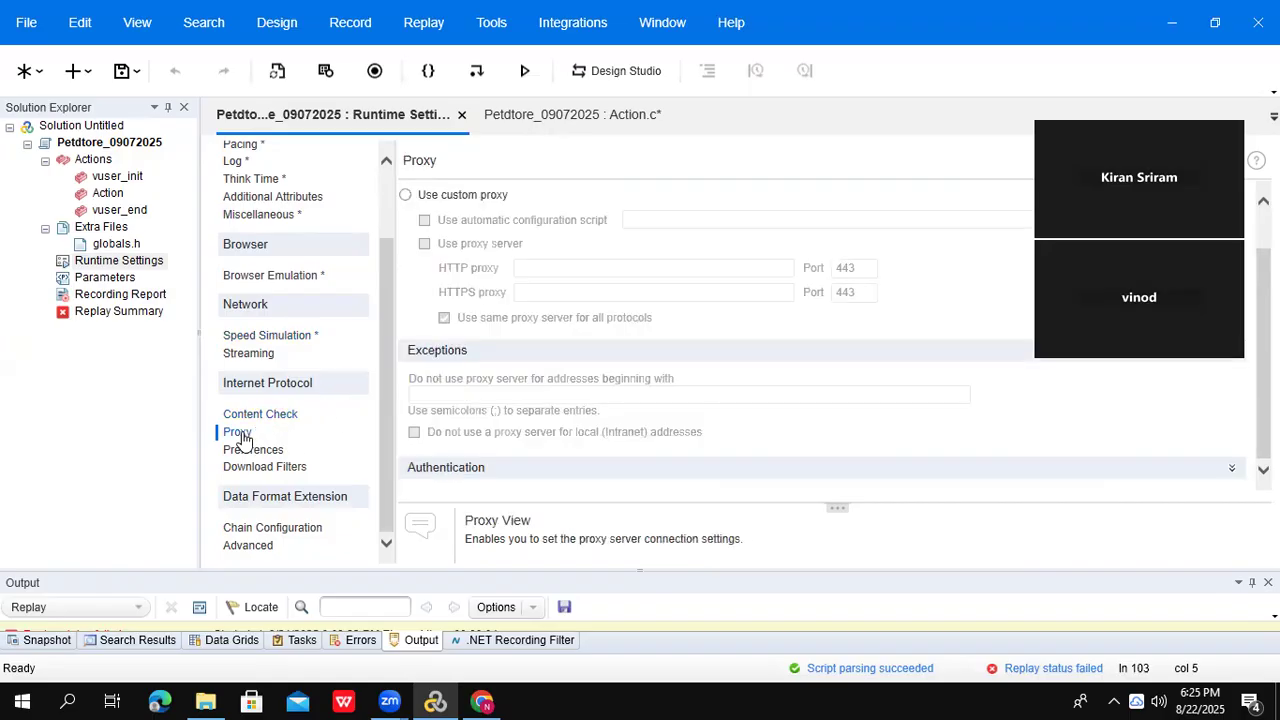
left_click(405, 196)
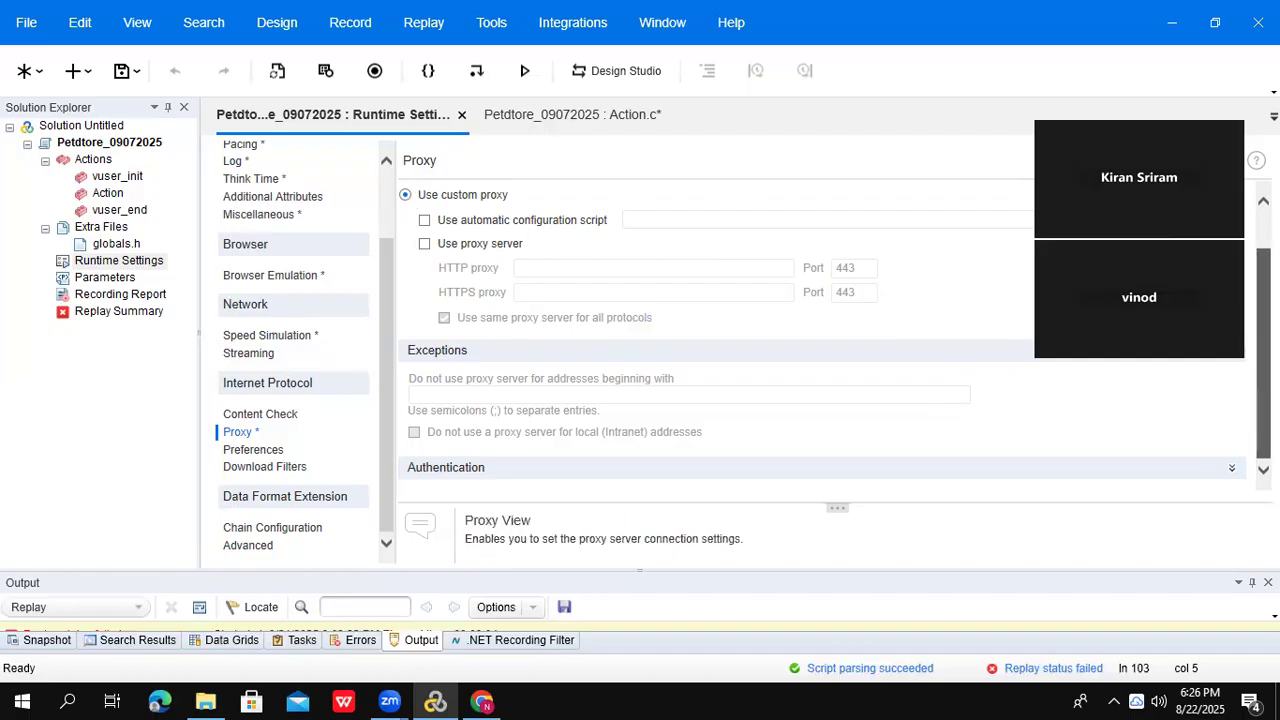
scroll(545, 206, "up", 1)
left_click(545, 200)
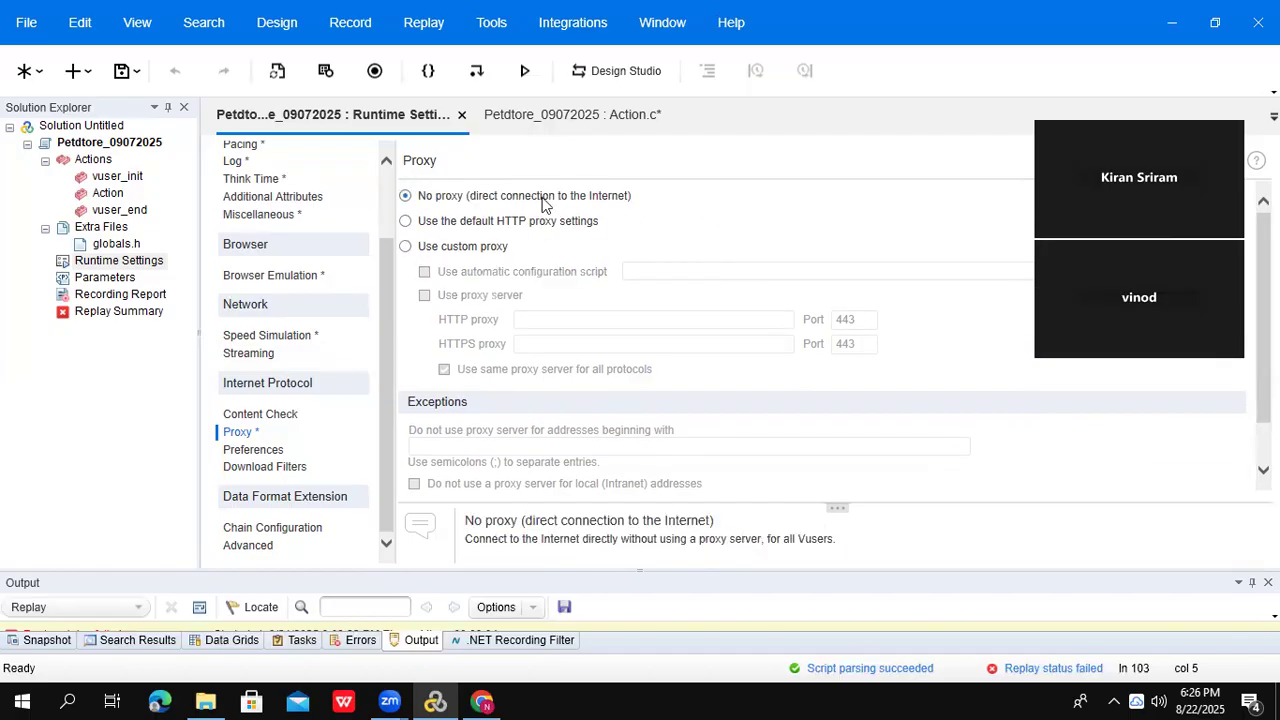
- Enable image and text checks in Preferences, then review Download Filters and Advanced JRE settings
left_click(246, 452)
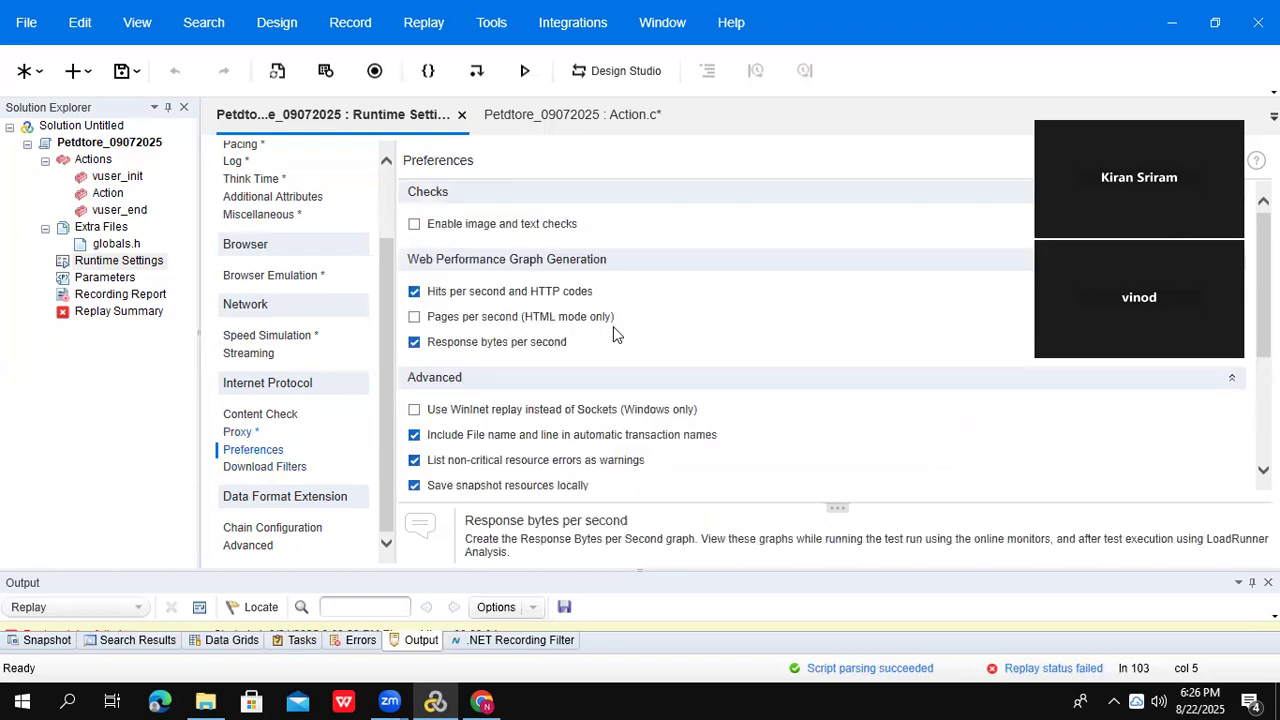
left_click(415, 225)
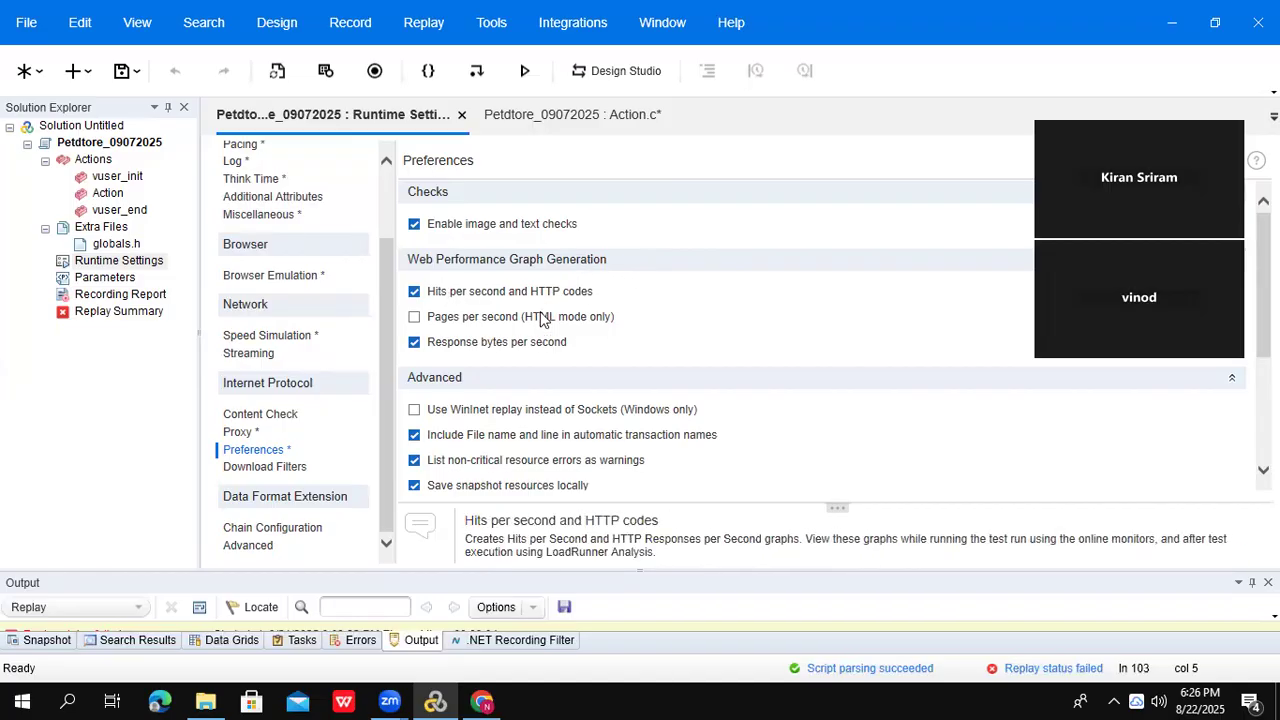
left_click(257, 472)
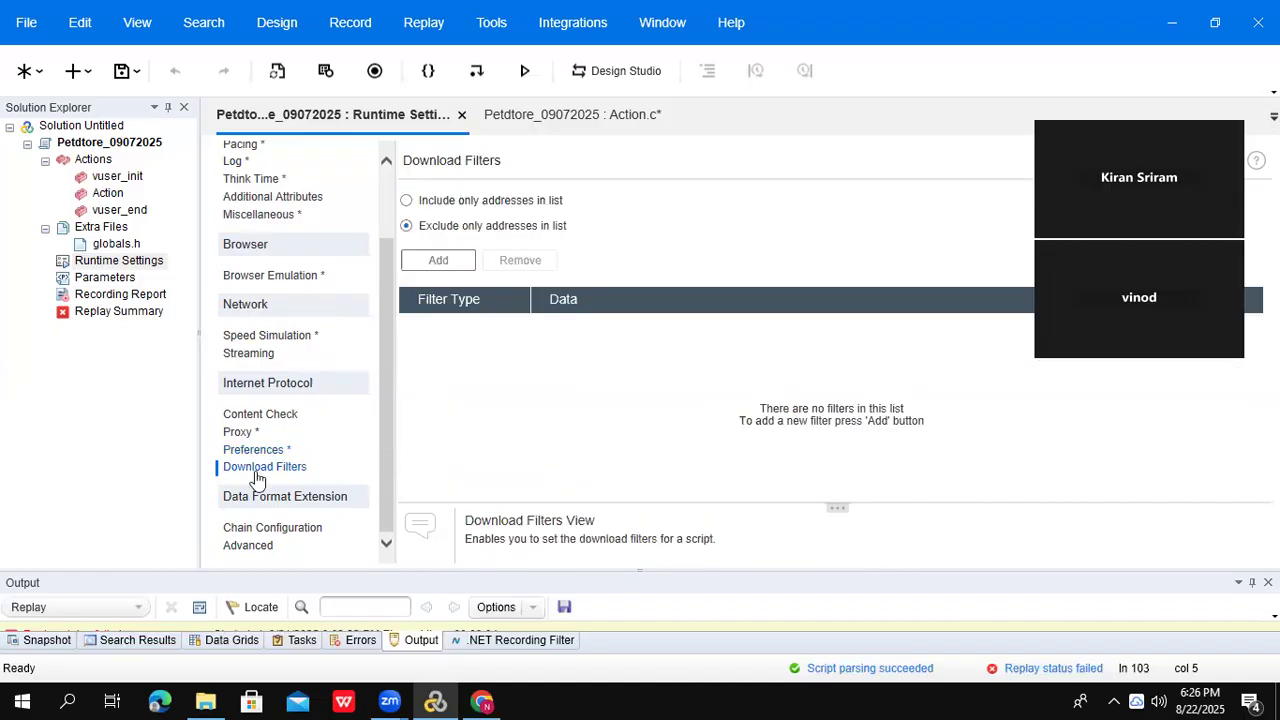
left_click(273, 533)
left_click(256, 547)
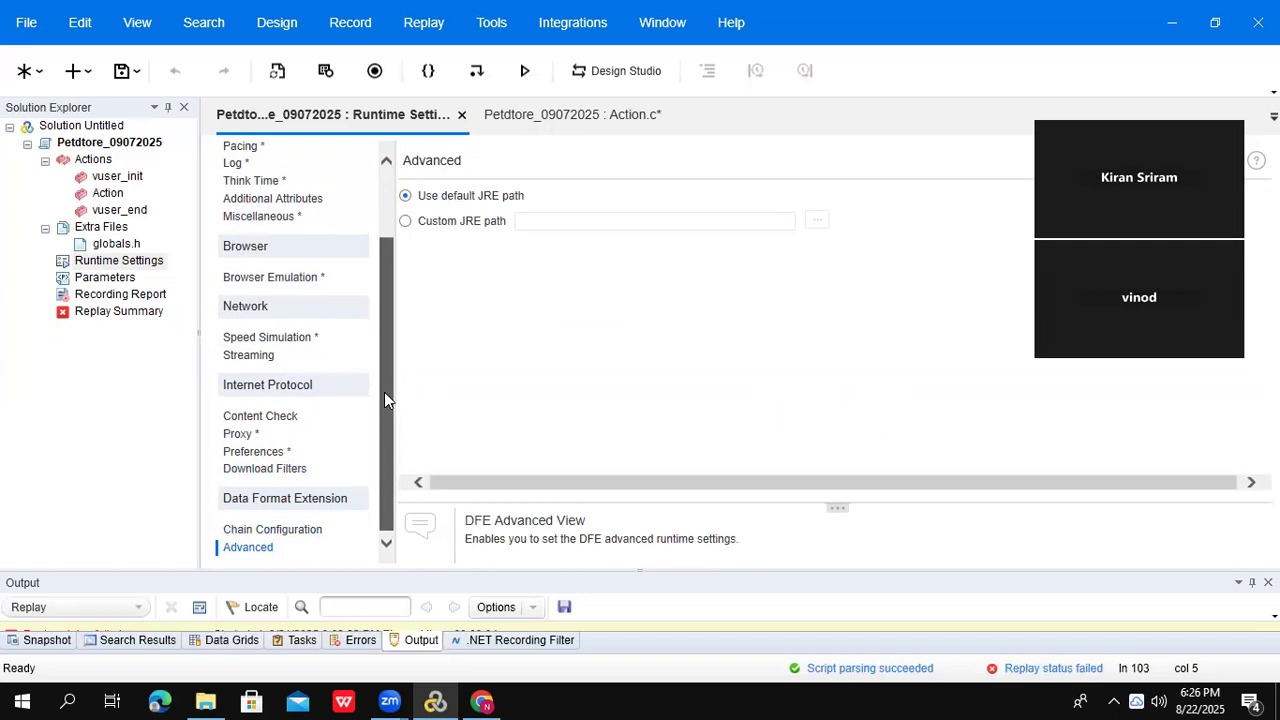
scroll(384, 392, "up", 2)
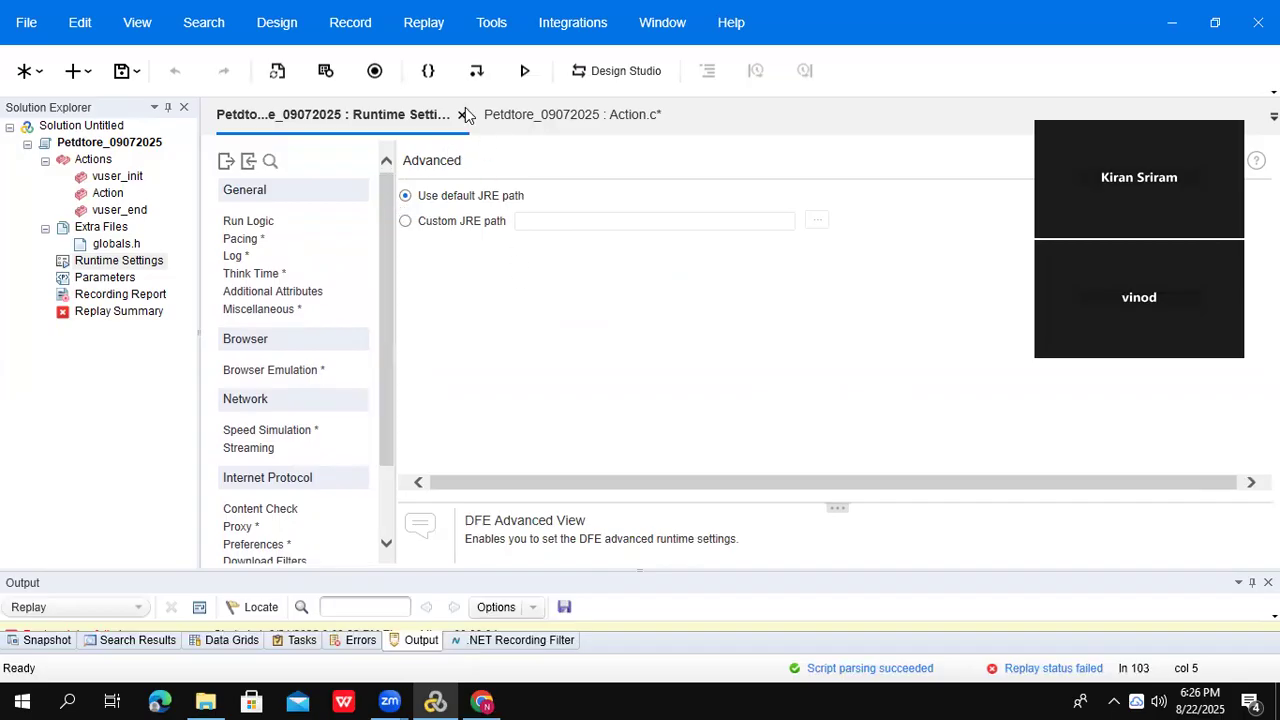
- Review the Run Logic, Pacing, Log, Think Time and Miscellaneous runtime settings
left_click_drag(386, 217, 401, 133)
left_click(248, 222)
left_click(252, 242)
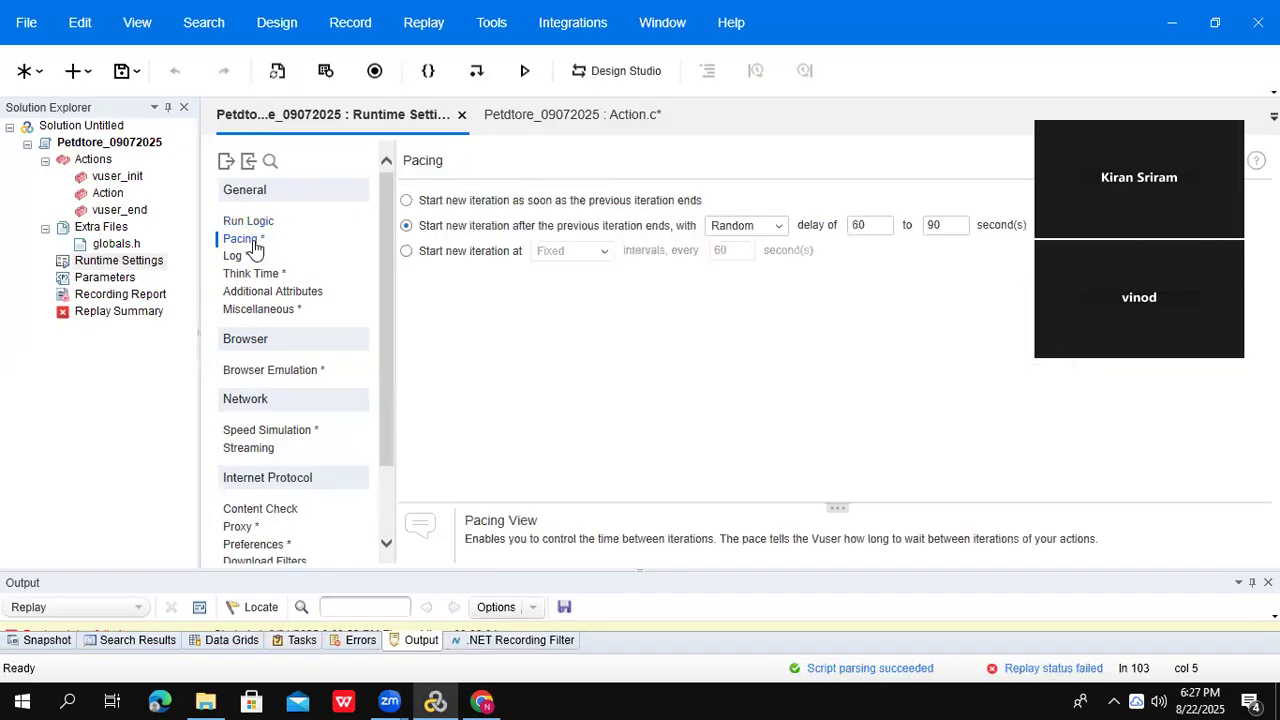
left_click(234, 262)
left_click(256, 275)
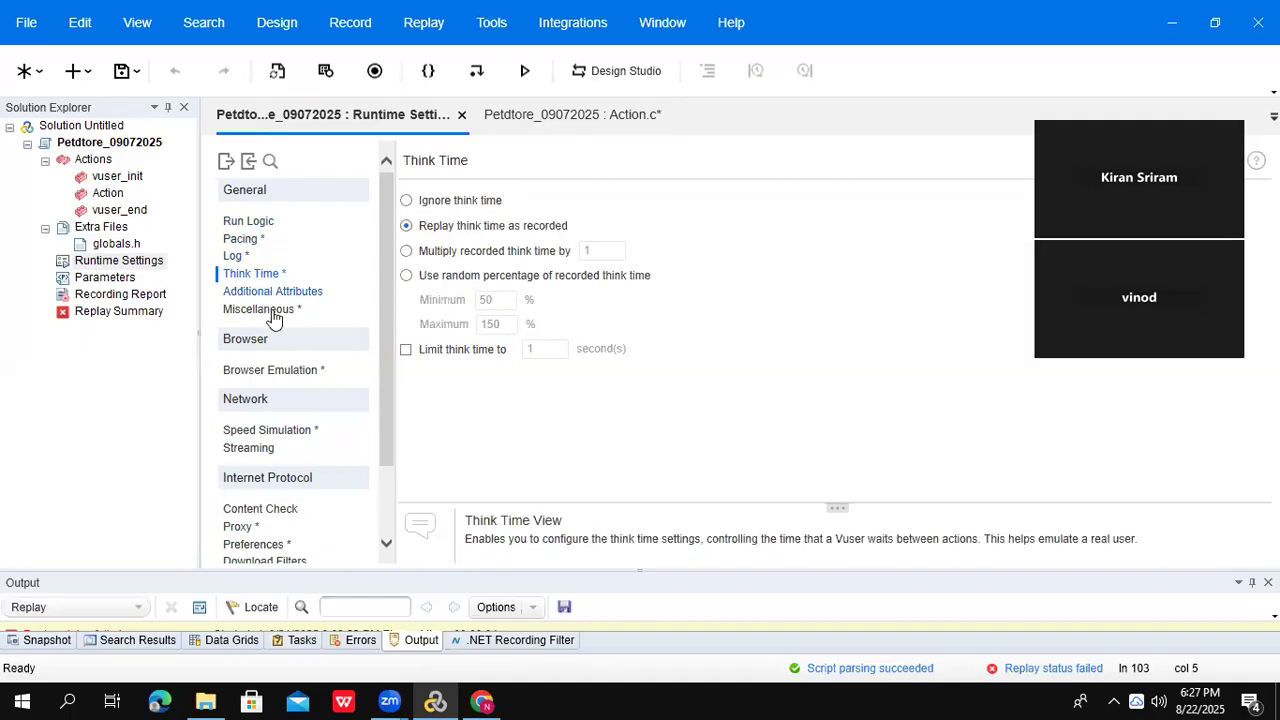
left_click(272, 312)
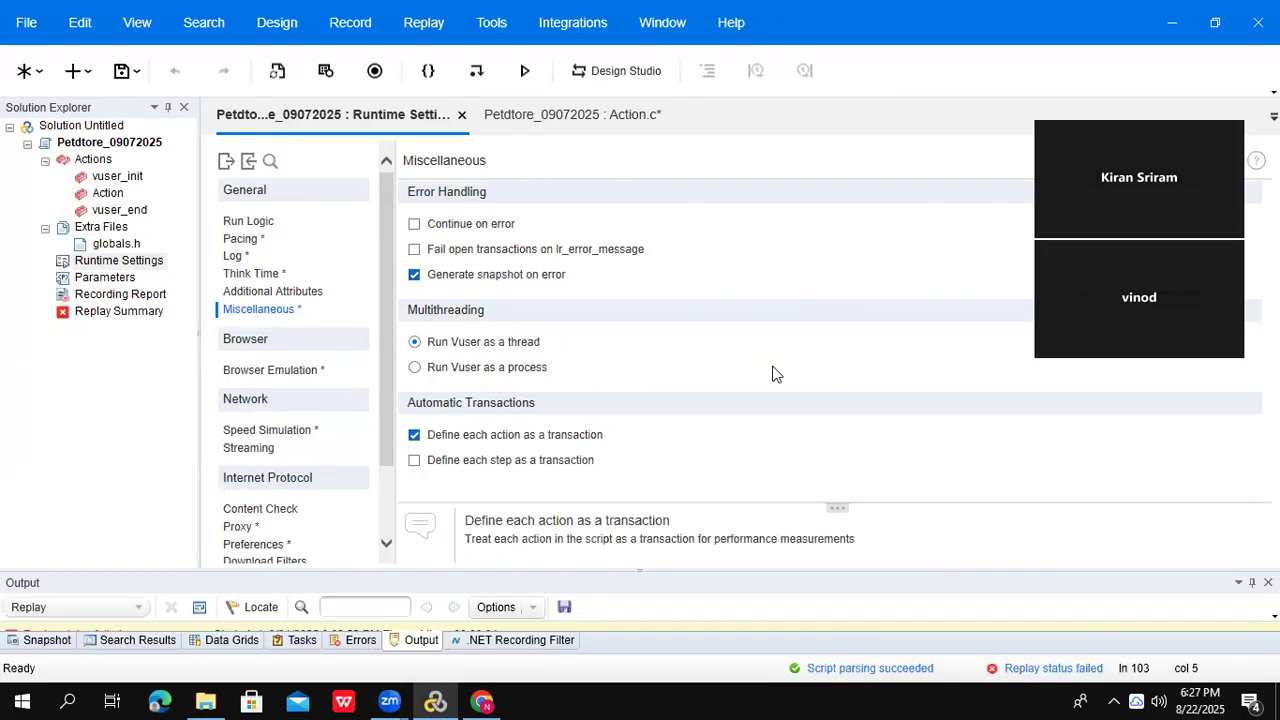
- Open the vuser_init and Action code from Solution Explorer
left_click(126, 165)
double_click(119, 178)
left_click(107, 196)
double_click(107, 197)
double_click(122, 179)
left_click(115, 195)
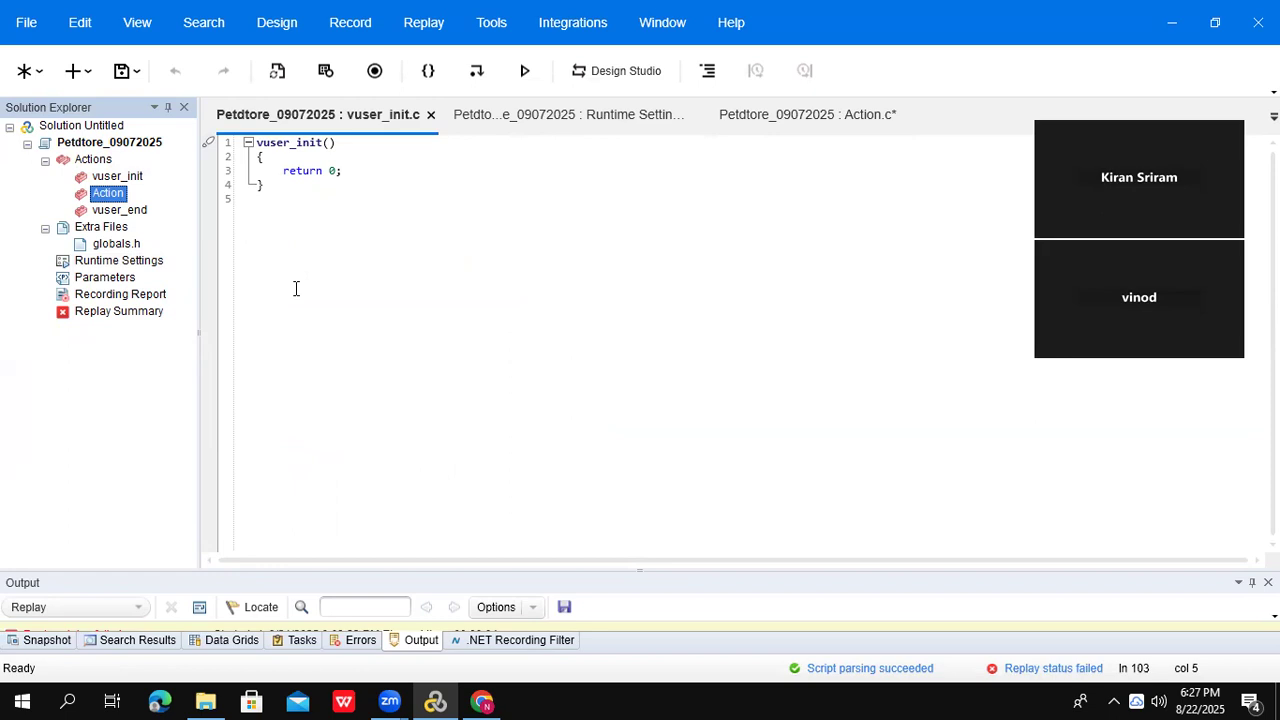
- Browse the vuser_init, Action and vuser_end sections and open the vuser_end code
left_click(118, 178)
left_click(115, 195)
left_click(101, 179)
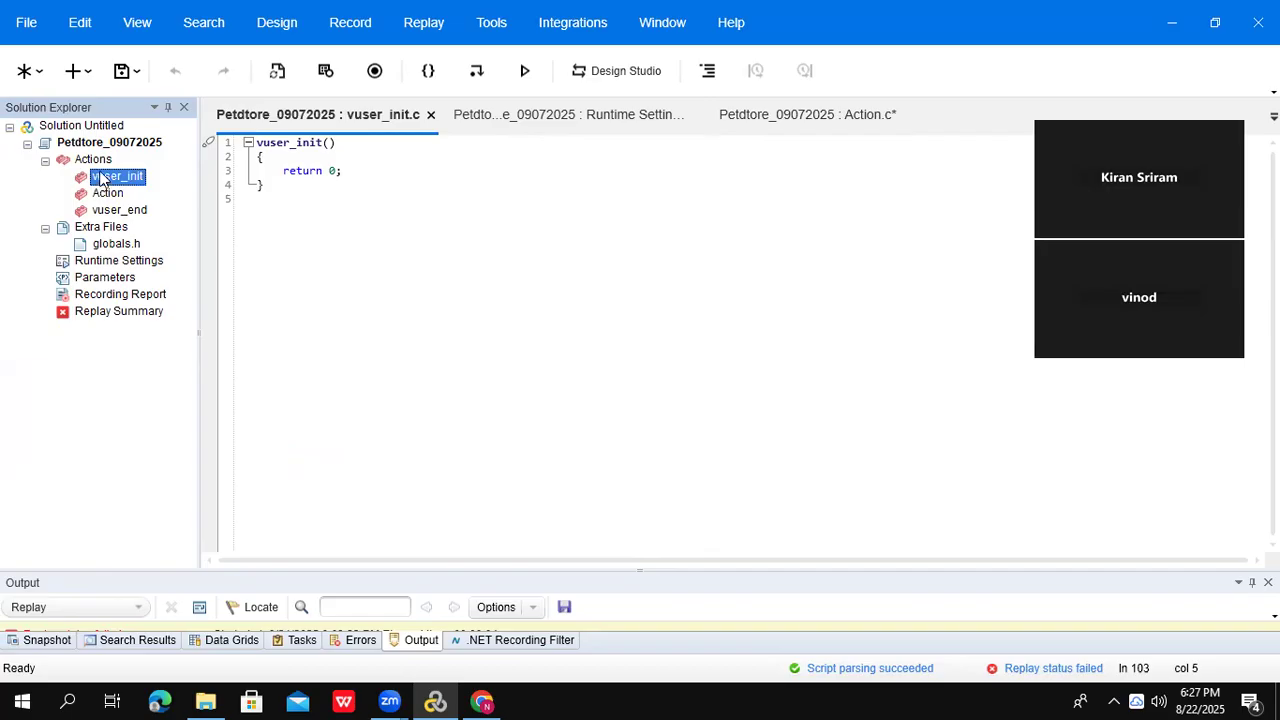
left_click(100, 163)
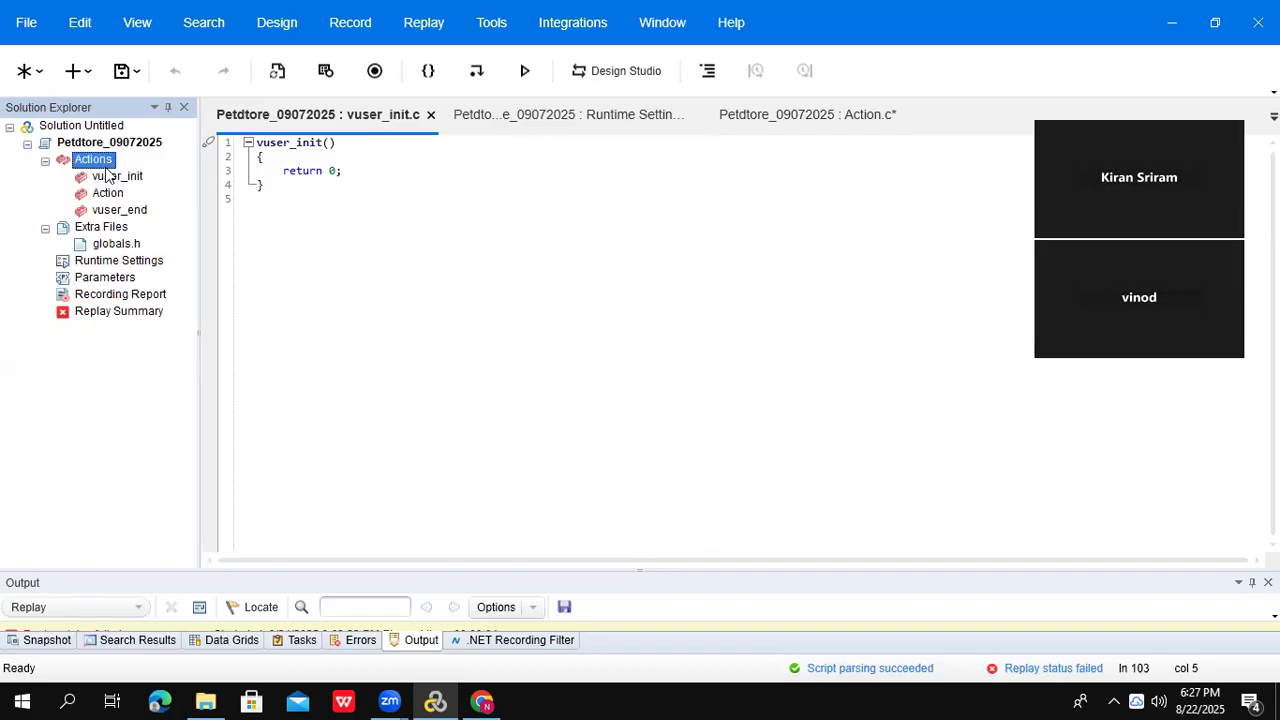
left_click(110, 177)
left_click(110, 196)
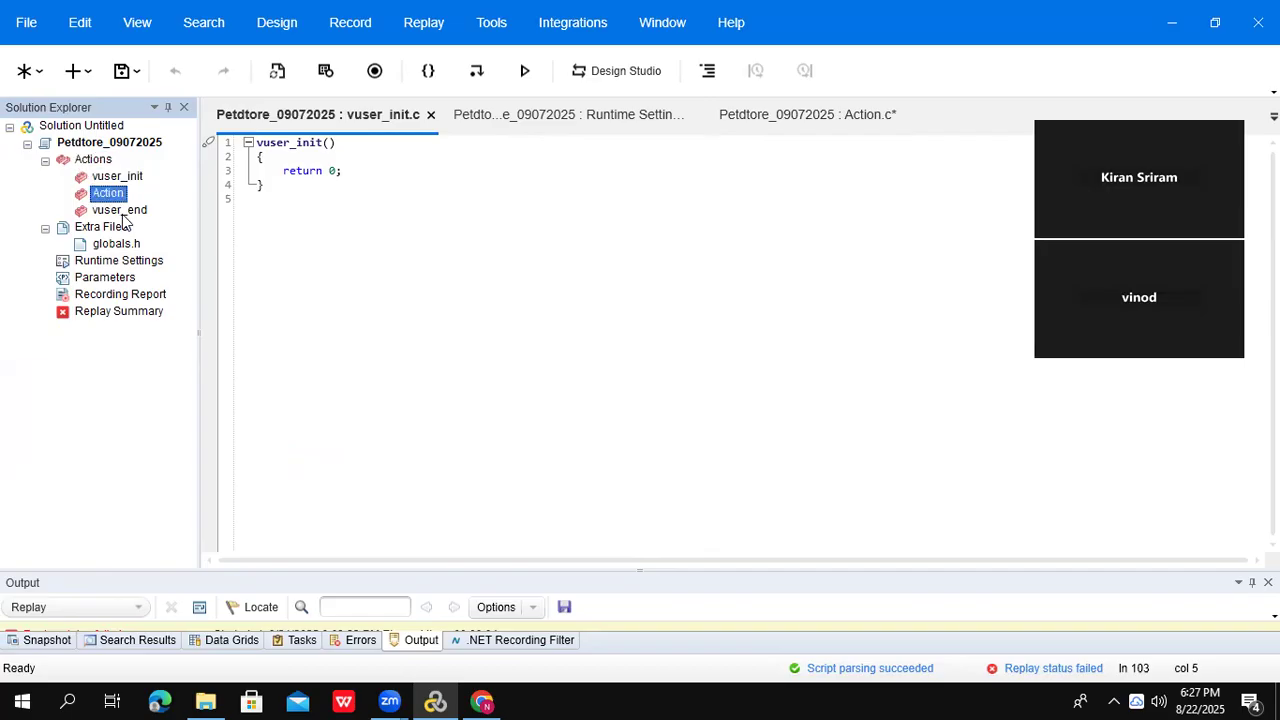
left_click(124, 213)
left_click(121, 178)
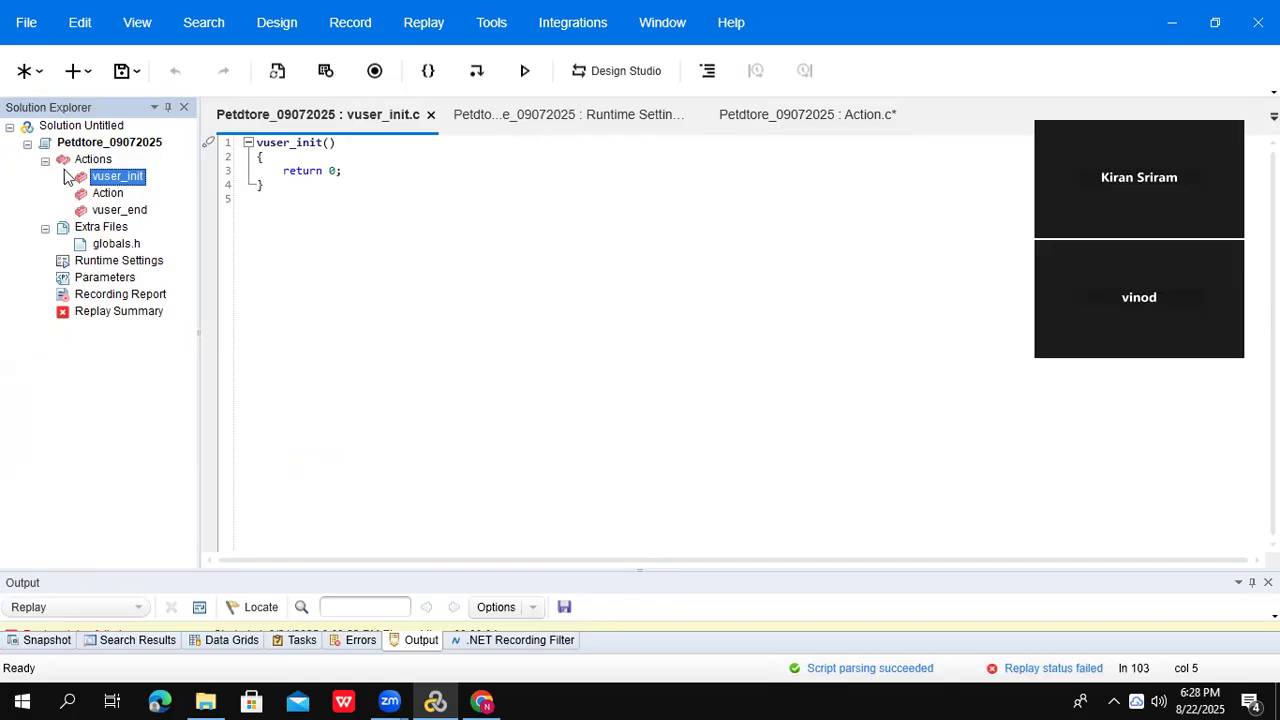
left_click(116, 208)
left_click(114, 196)
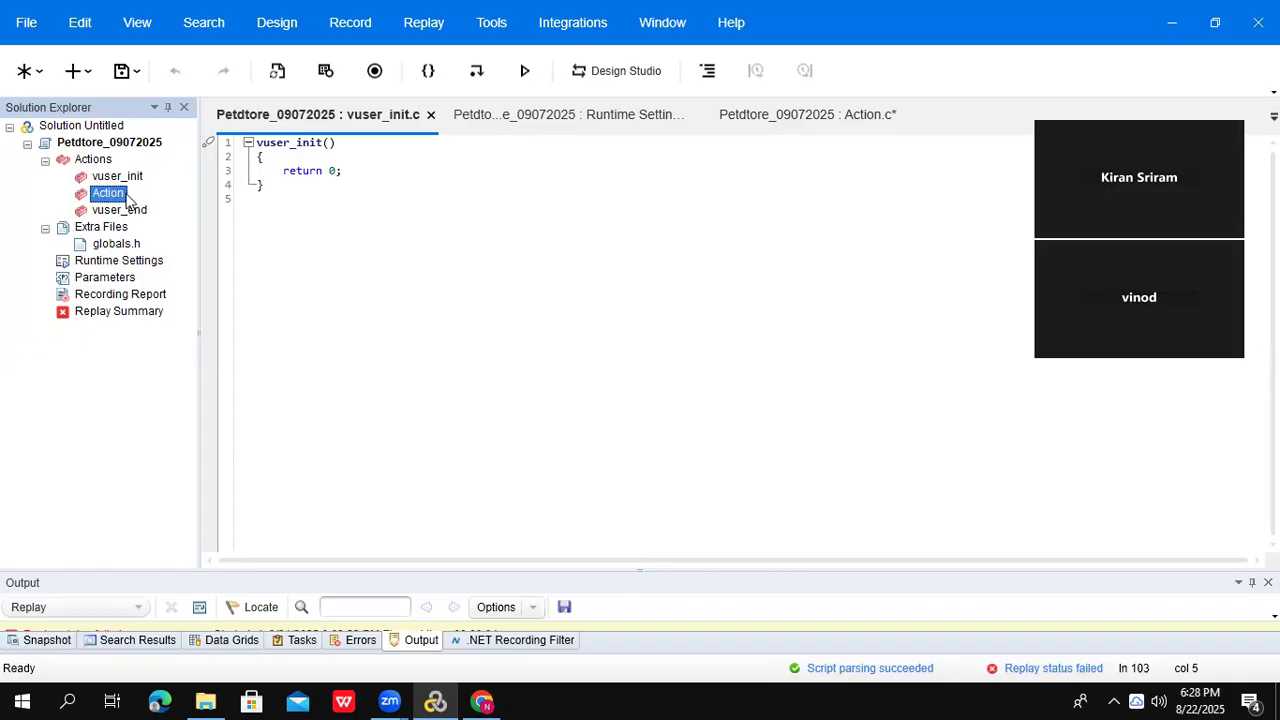
double_click(121, 211)
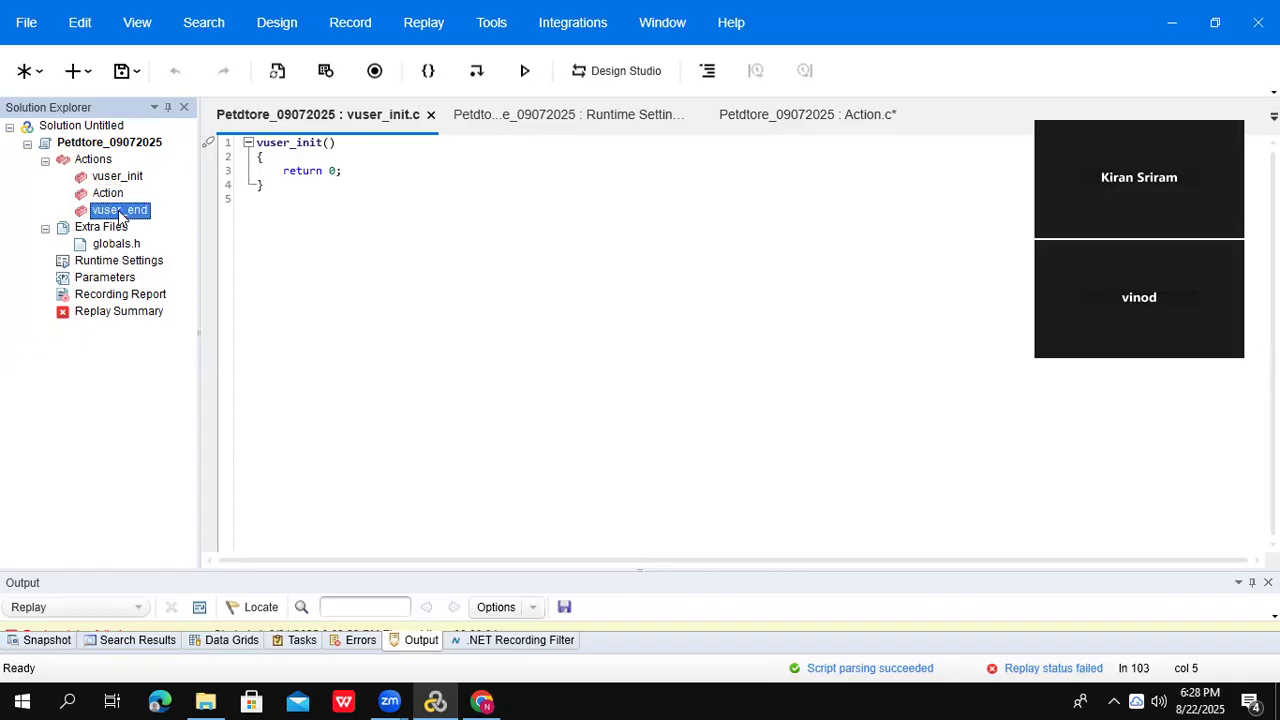
- Open the Action and vuser_init editor tabs, ending on the Action.c script
double_click(106, 193)
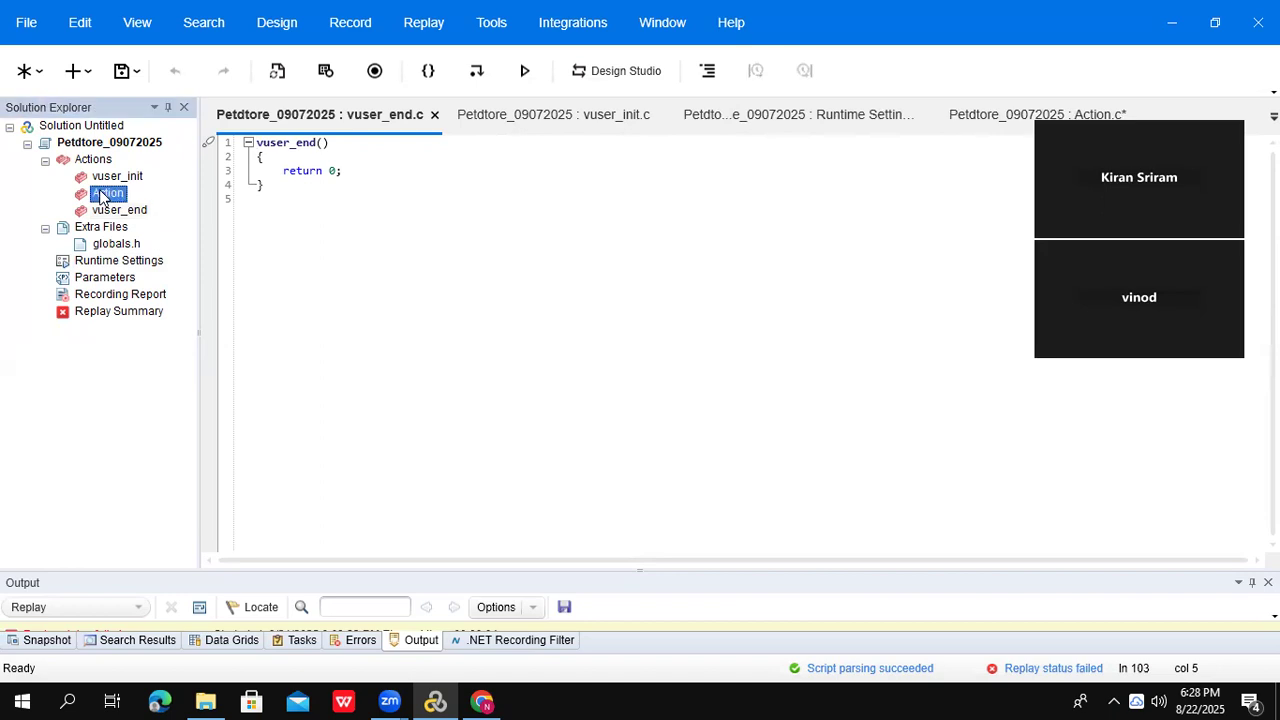
left_click(110, 177)
left_click(108, 193)
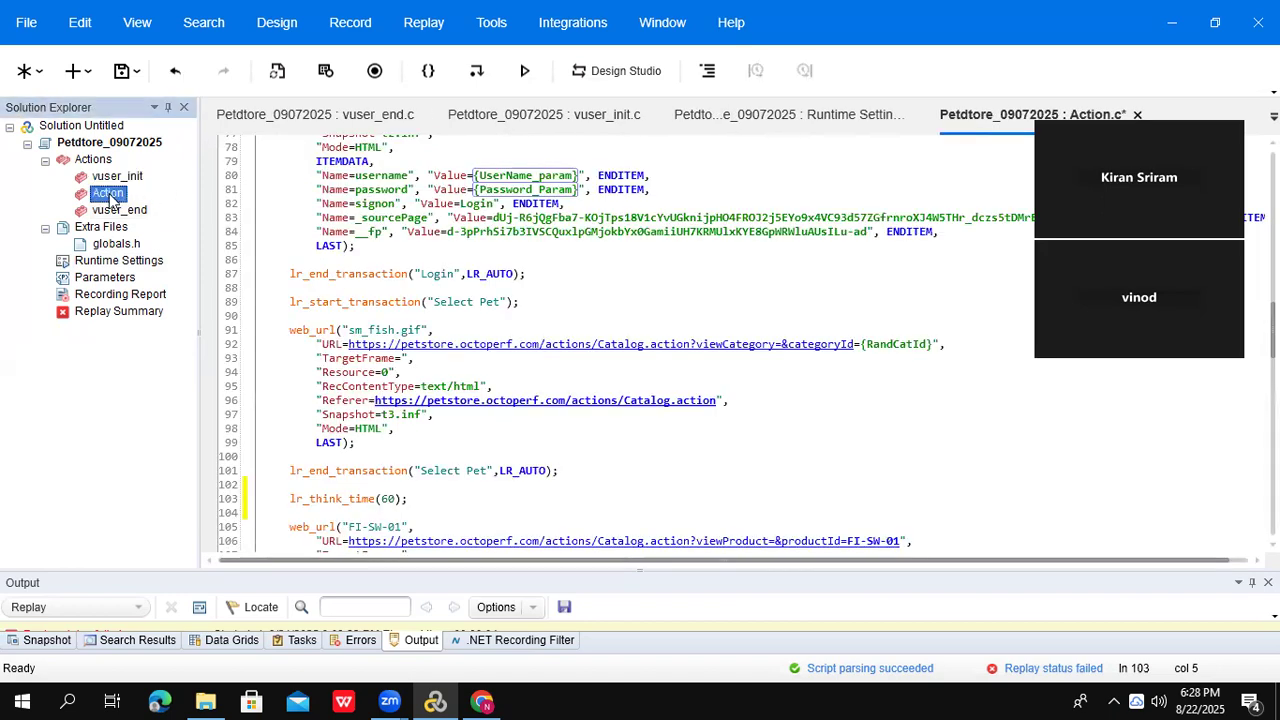
left_click(108, 177)
left_click(108, 193)
left_click_drag(1272, 330, 1272, 180)
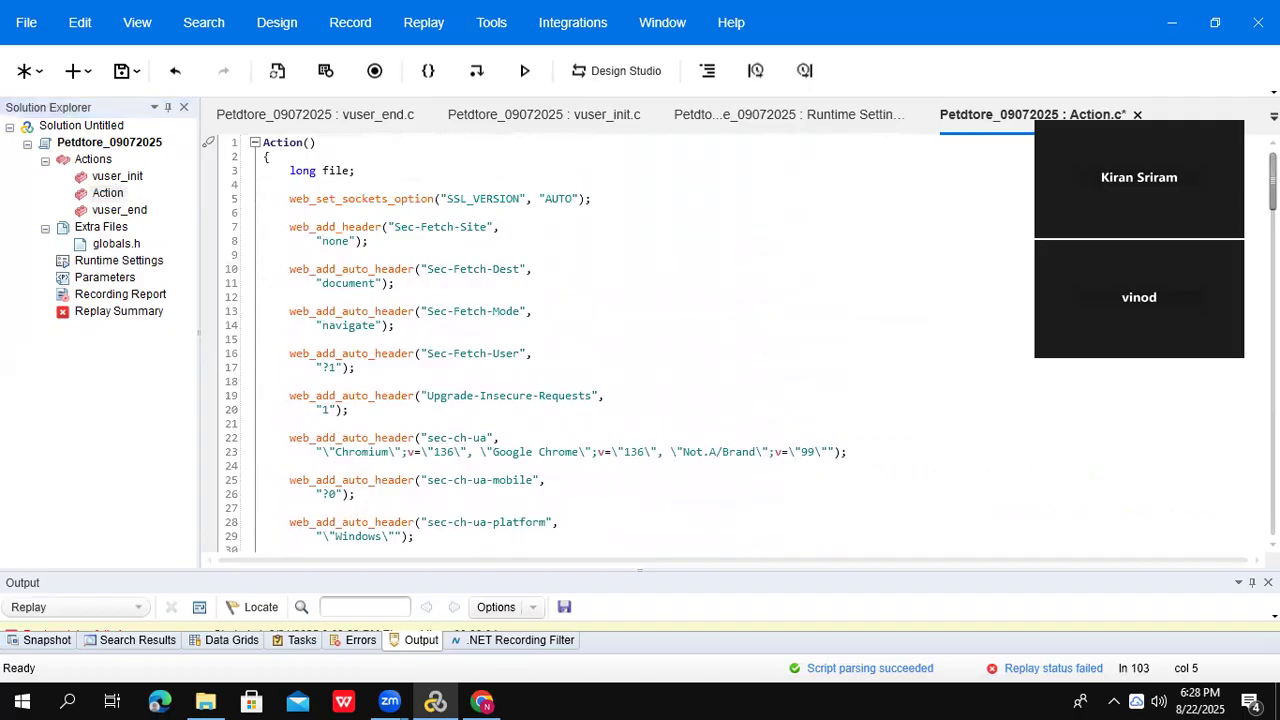
left_click(113, 178)
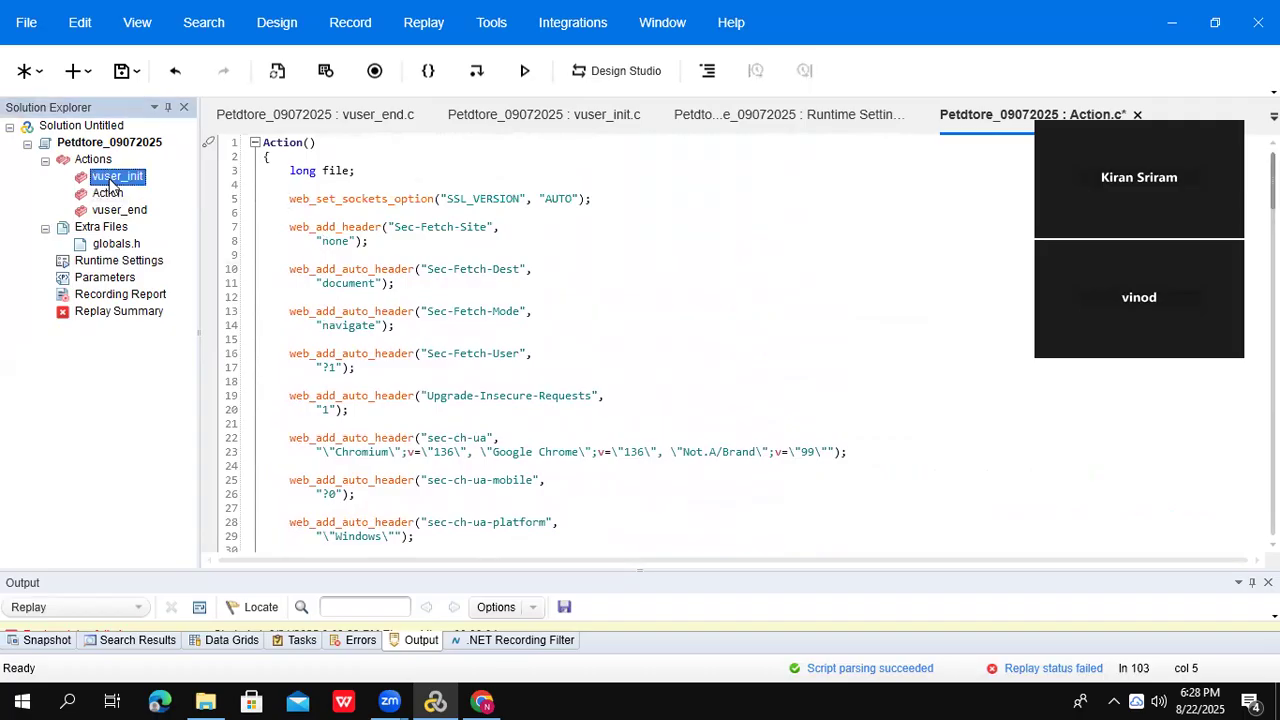
double_click(113, 178)
left_click(277, 157)
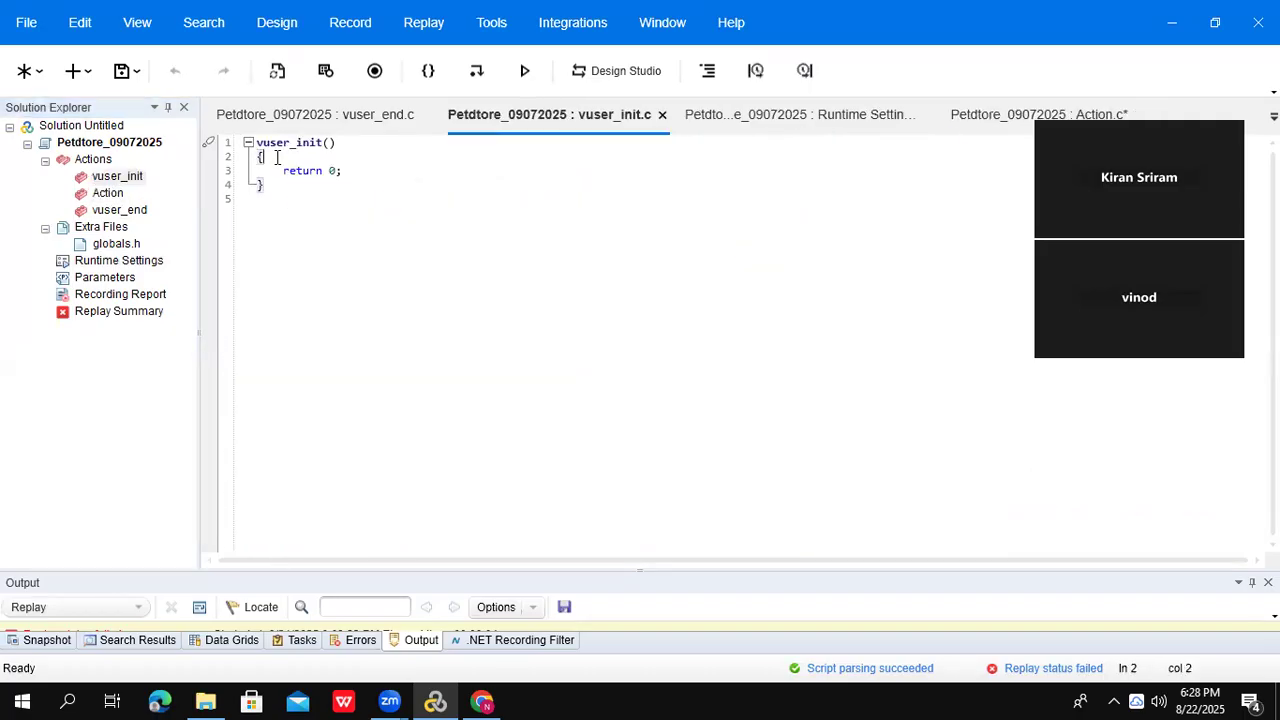
double_click(108, 193)
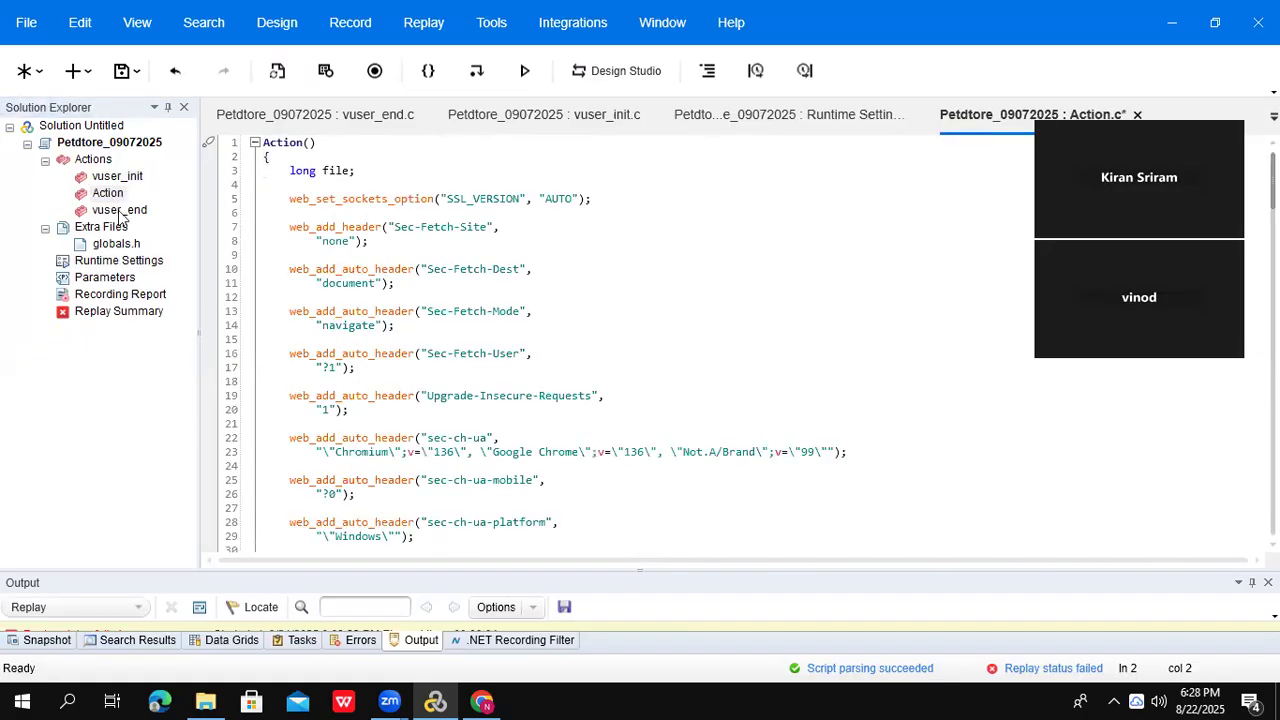
double_click(119, 212)
left_click(108, 193)
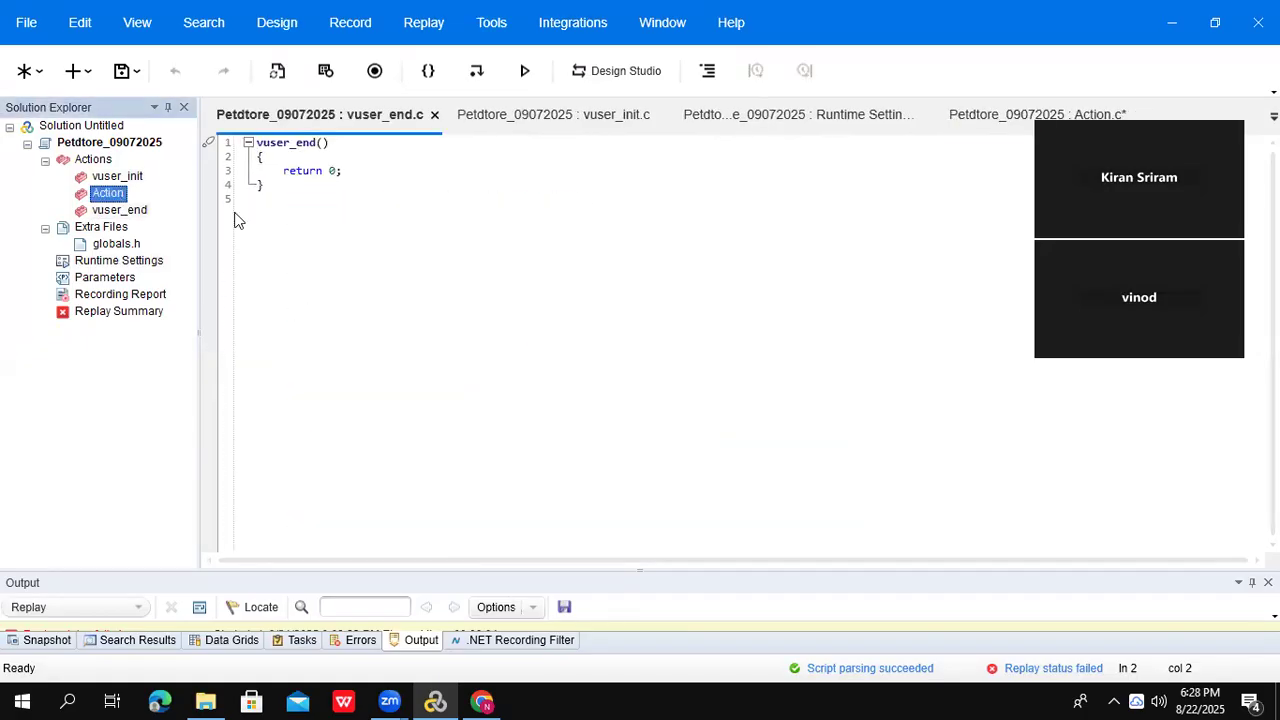
- Open Notepad and write '1 hour duration' and 'Action - lunch,Login and FB and Logout'
left_click(71, 699)
type("n")
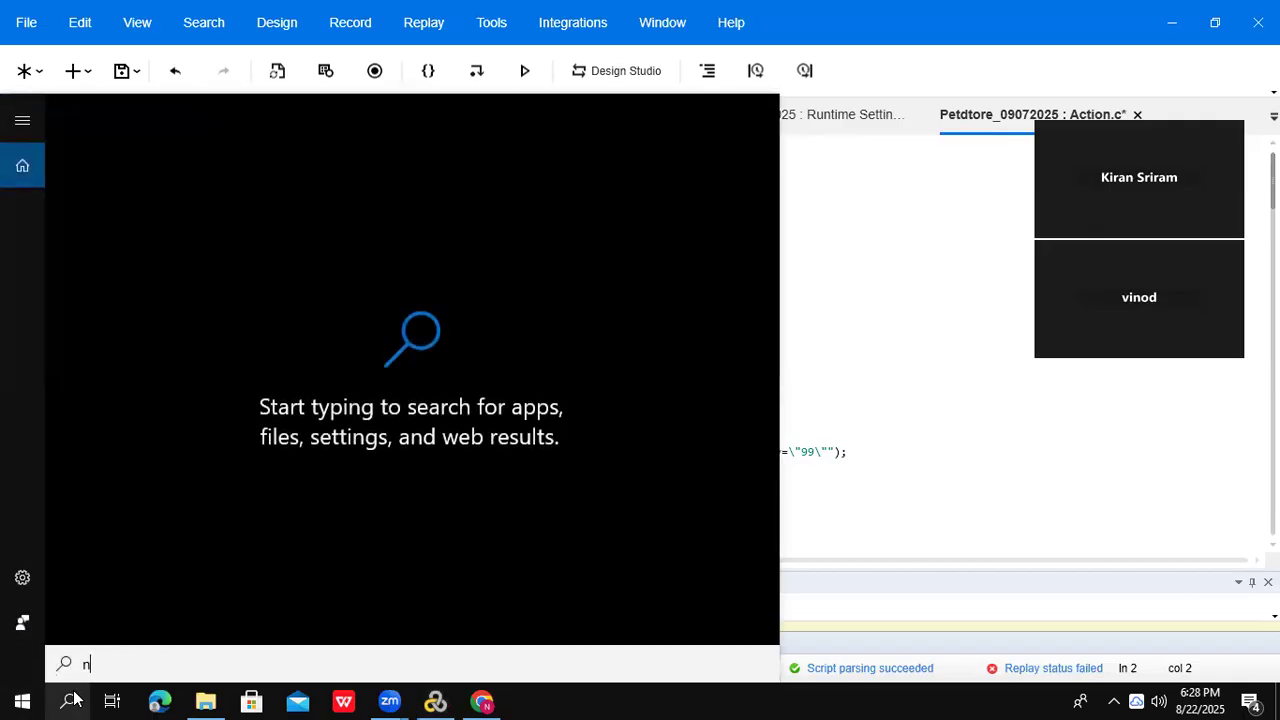
type("ote")
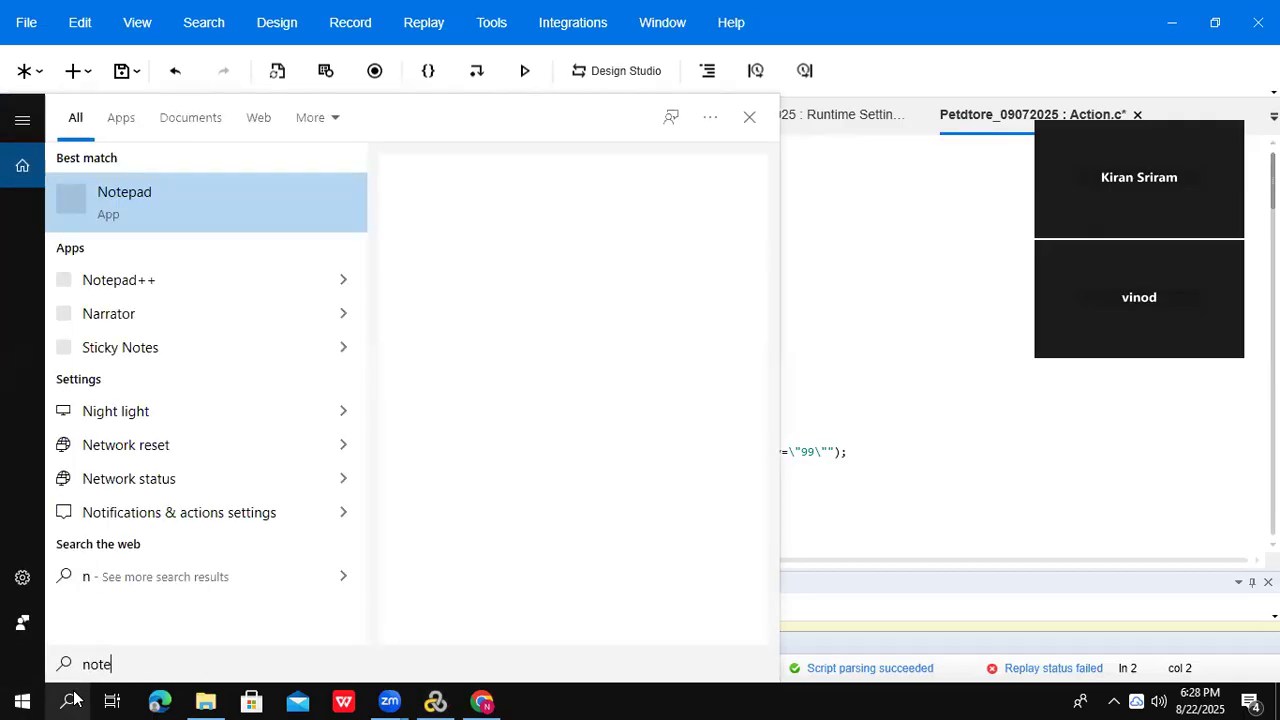
left_click(214, 206)
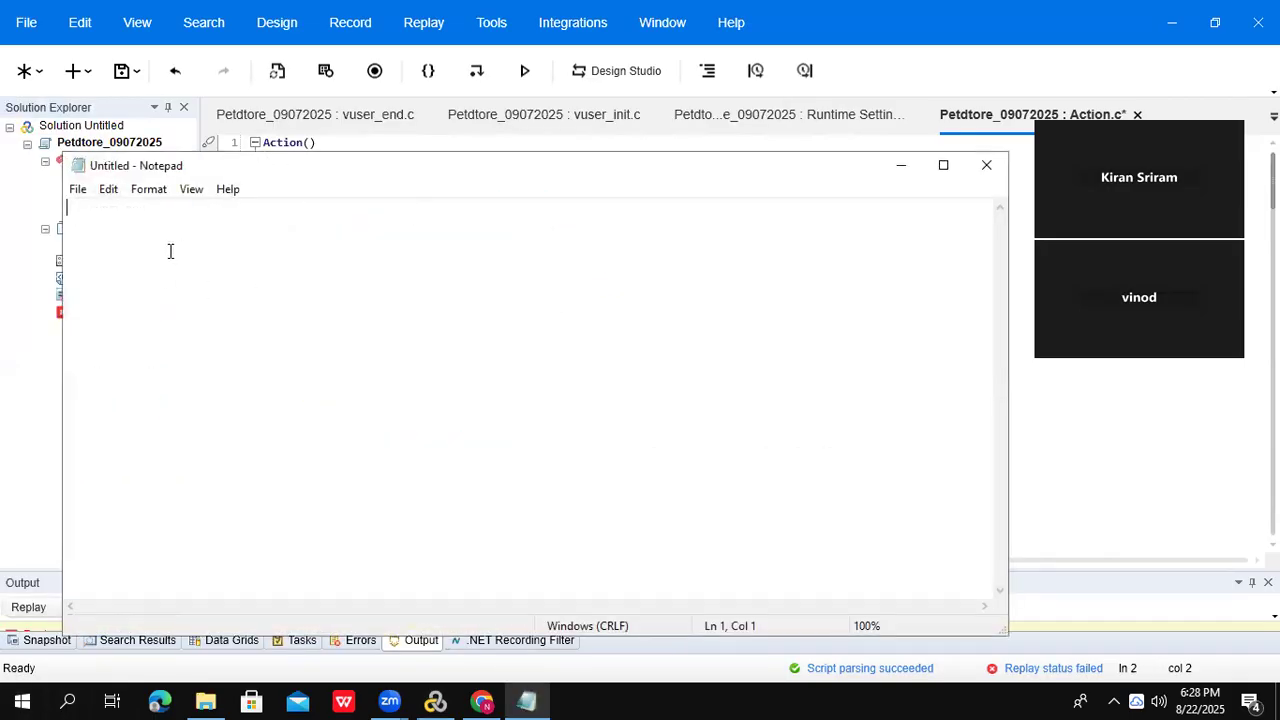
type("3")
key("BackSpace")
type("1 hour ")
type("durati")
type("on  ")
type("A")
type("ct")
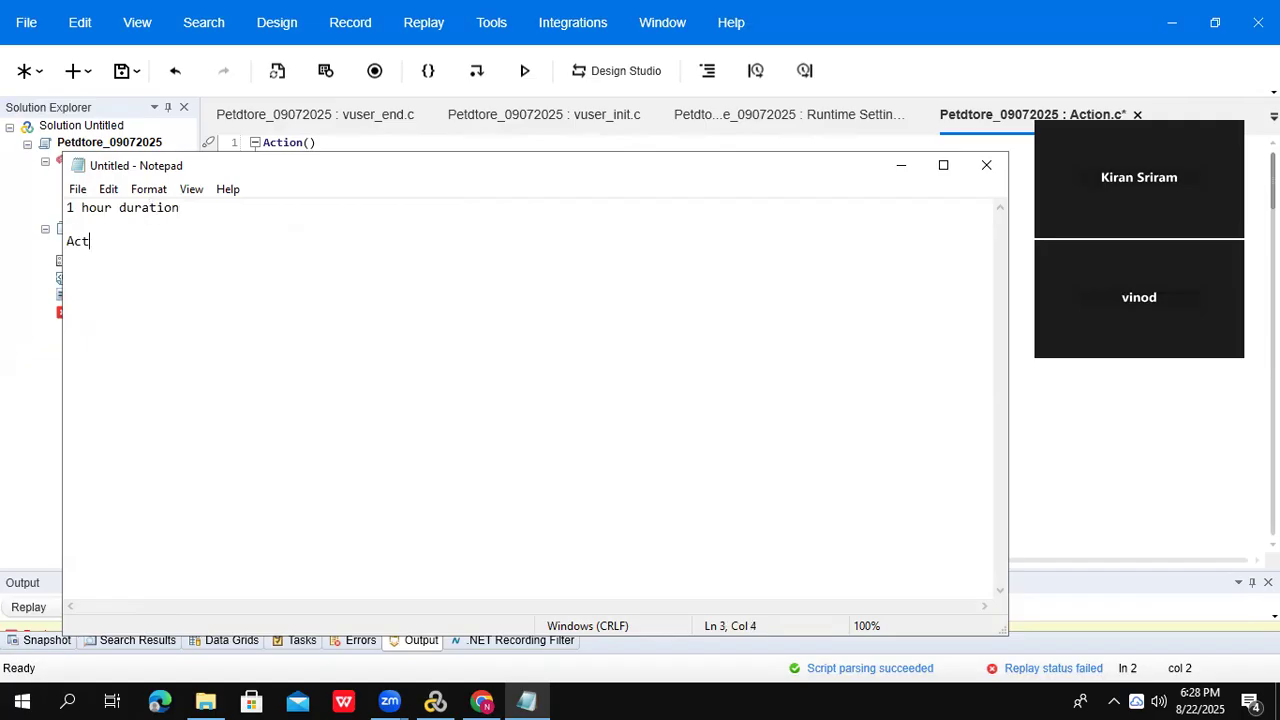
type("ion - lunch,Login and F")
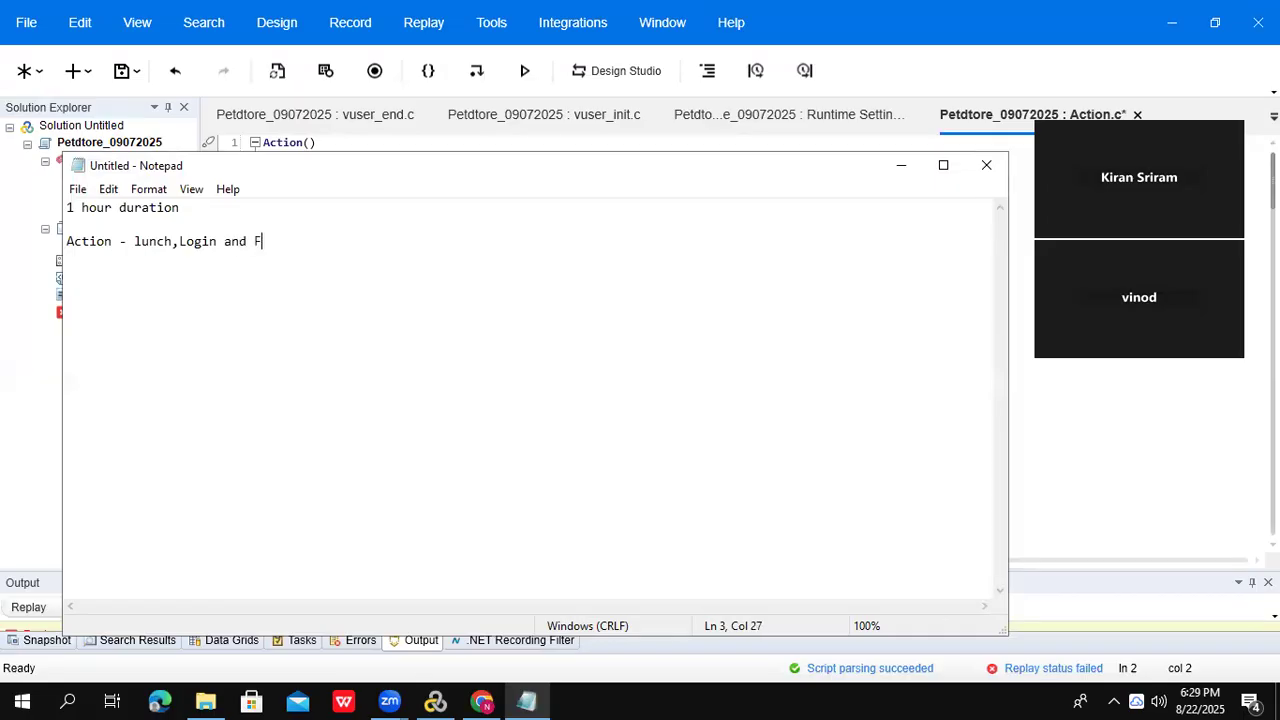
type("B and Logout")
key("alt+Tab")
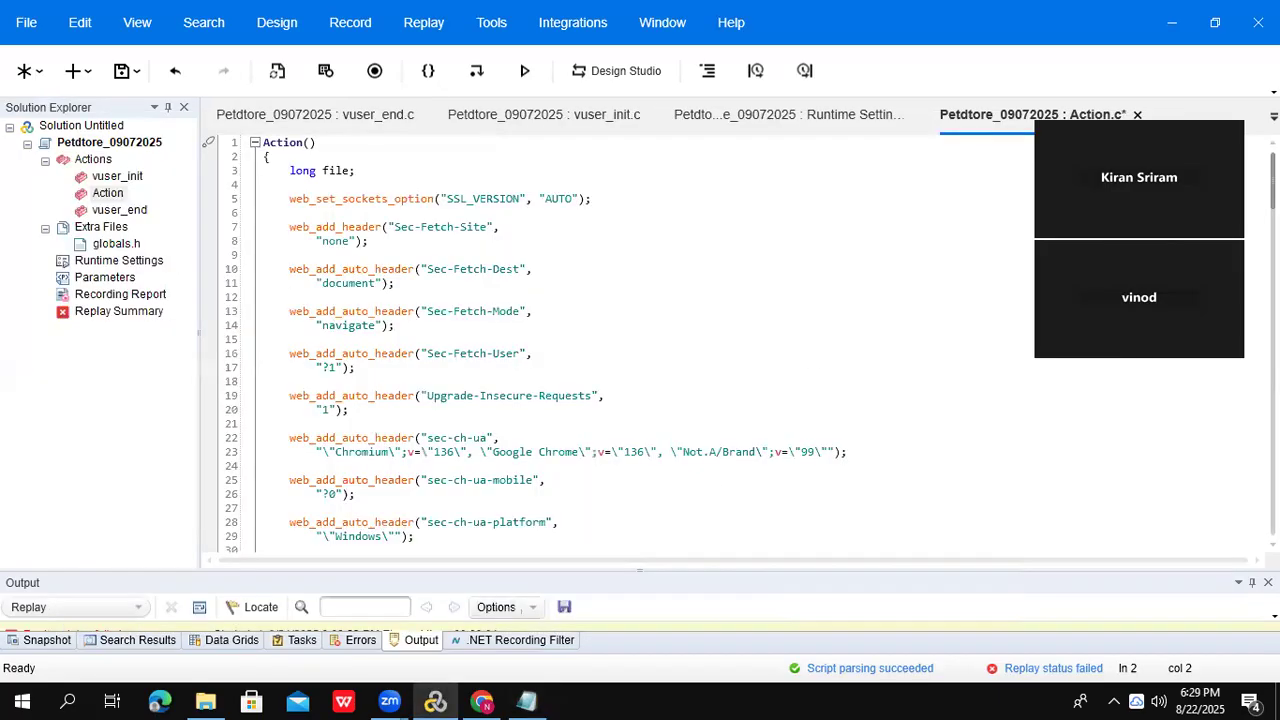
- Scroll Action.c and highlight the Addtocart and Logout transaction blocks
scroll(620, 340, "down", 13)
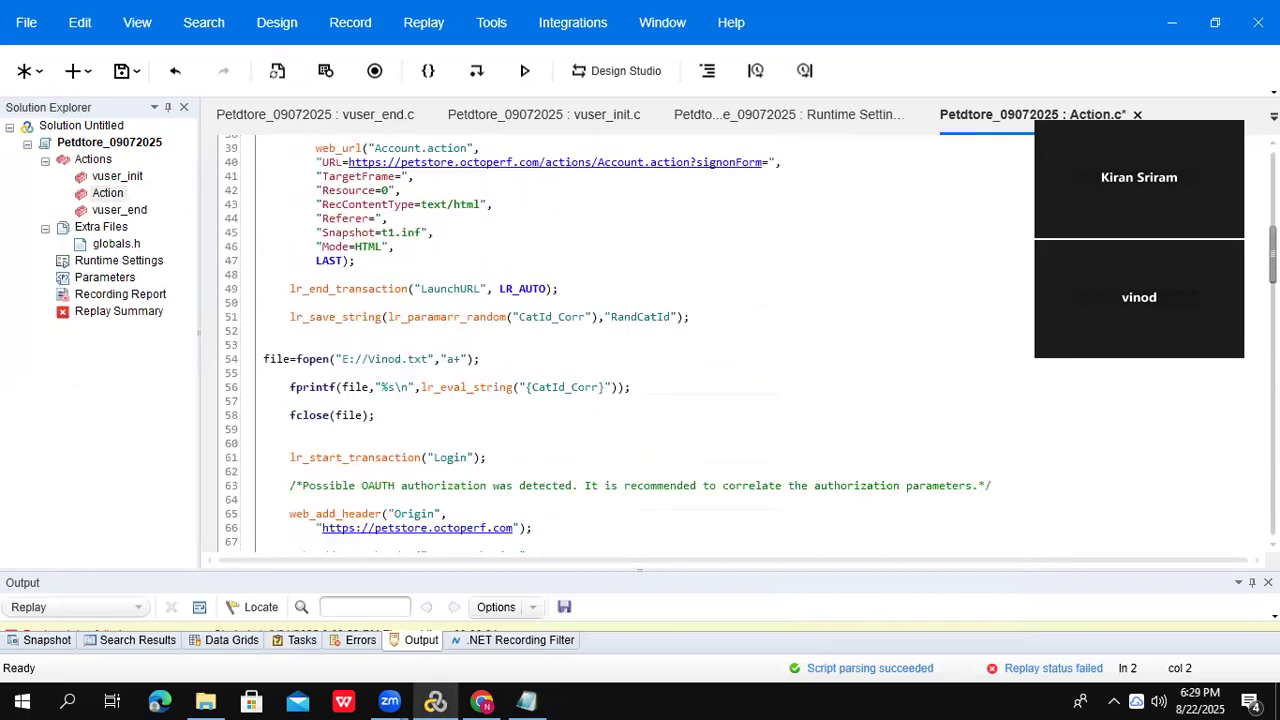
scroll(620, 340, "down", 16)
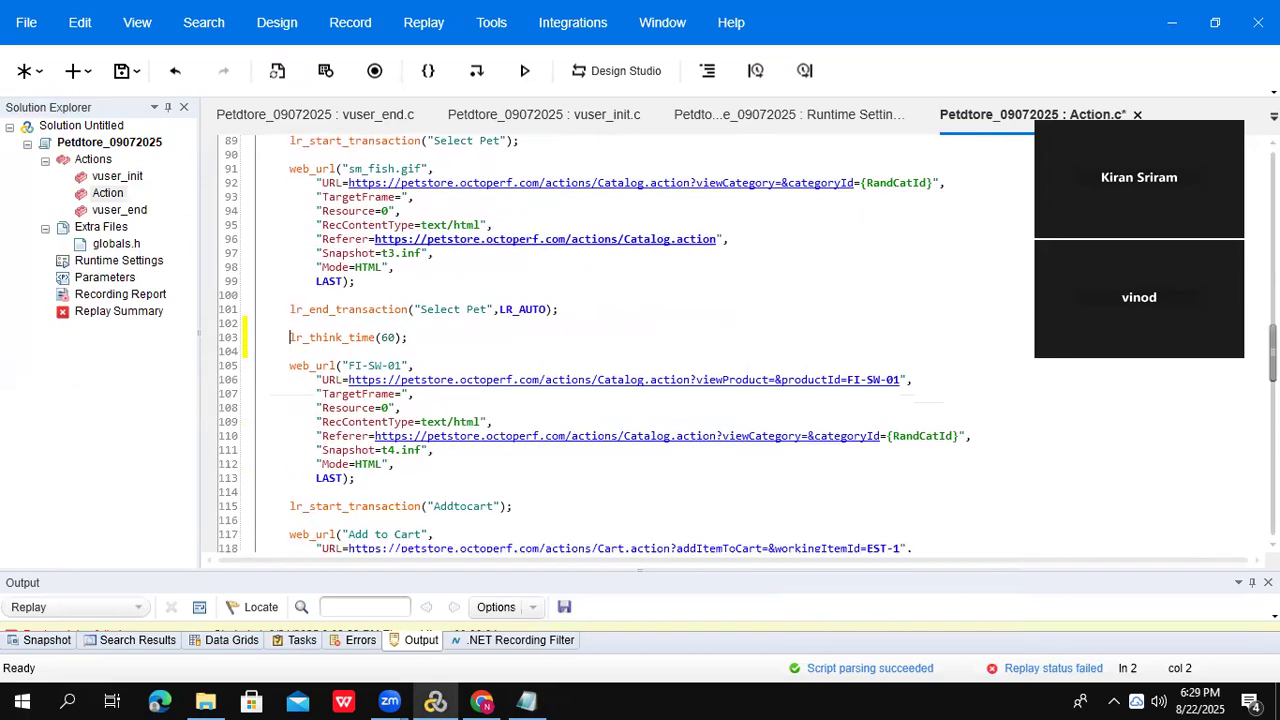
scroll(620, 345, "down", 3)
left_click_drag(689, 221, 821, 528)
left_click_drag(1273, 372, 1273, 510)
left_click_drag(290, 320, 552, 494)
left_click(577, 491)
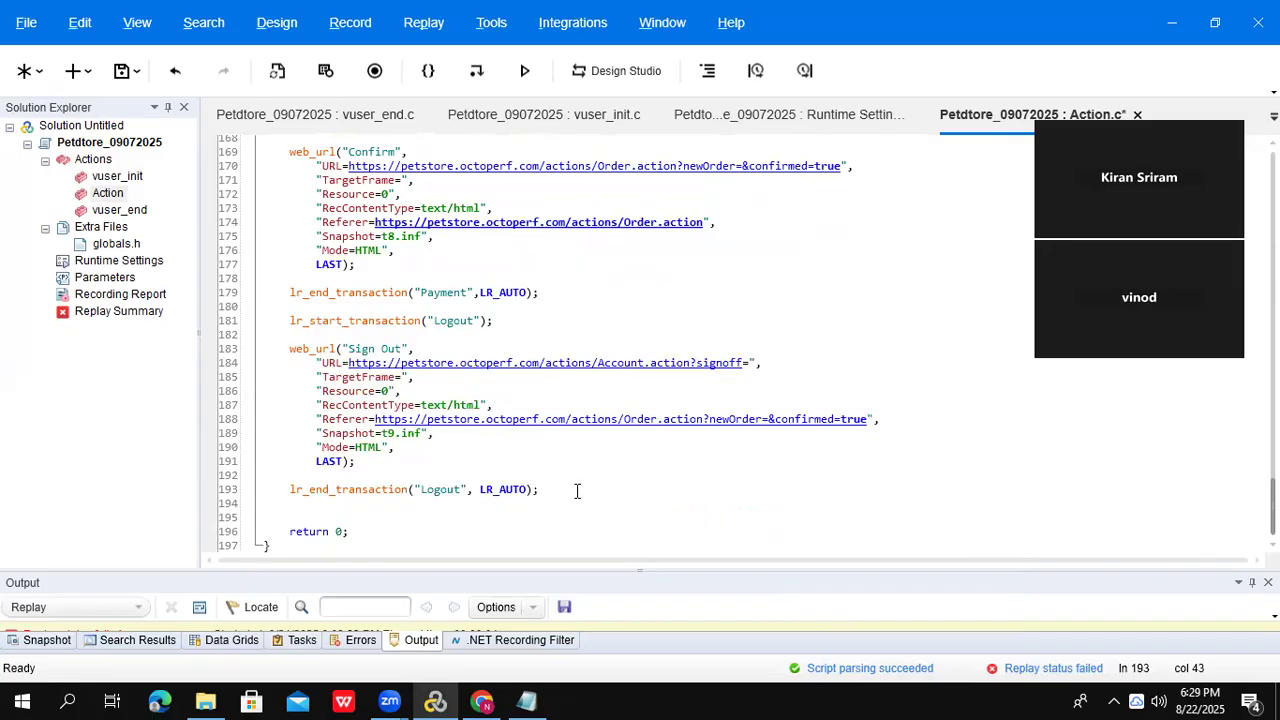
key("alt+Tab")
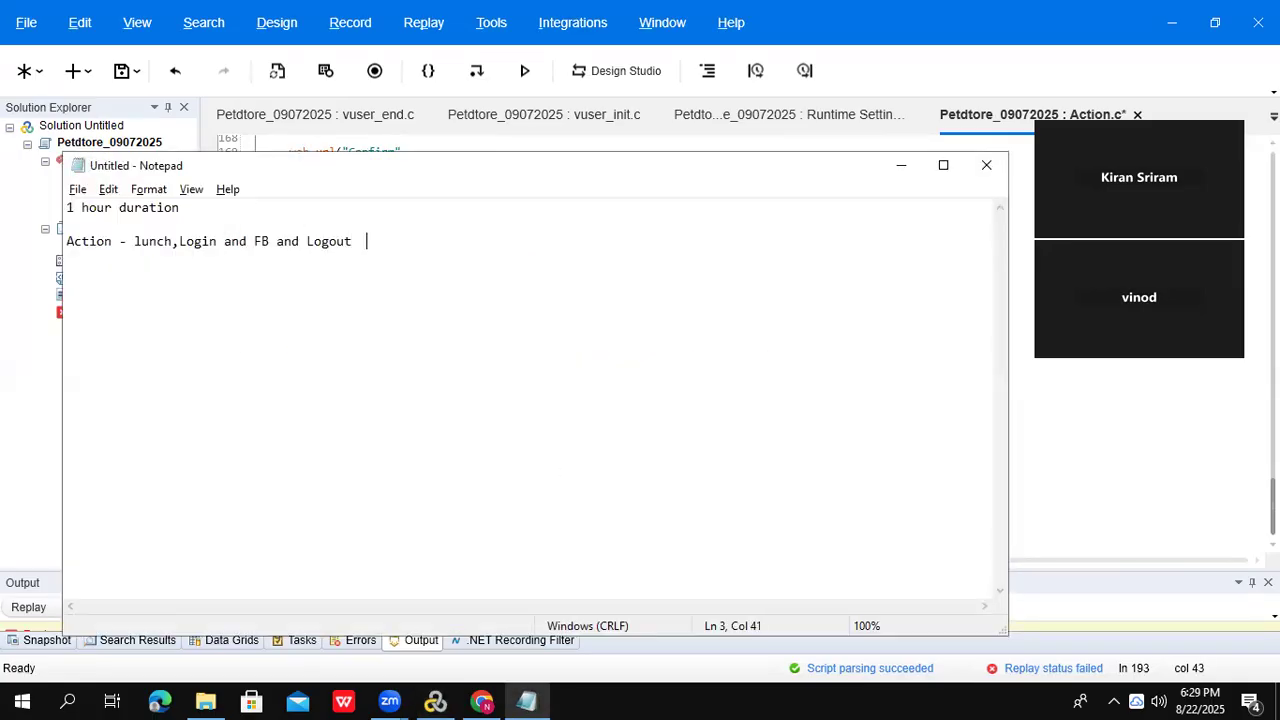
- Add '3600 sec' on line 2 and list lunch, login, FB and Logot lines
key("Return")
key("Return")
left_click(214, 226)
type("3600 sec")
left_click(398, 247)
key("Return")
key("Return")
type("lu")
type("nch ")
type("lo")
type("g")
type("in")
key("Return")
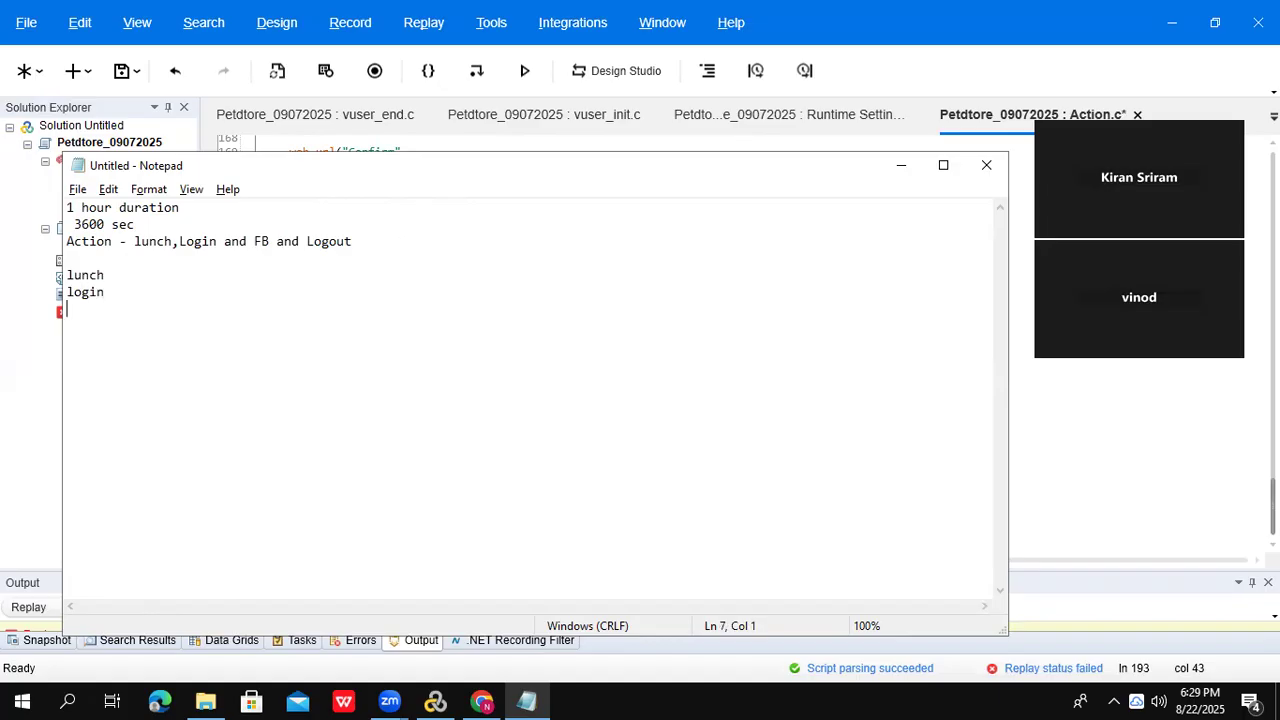
type("FB ")
type("Logo")
type("t")
- Give the lunch, login, FB and Logot lines each a 3600 value
left_click(190, 266)
left_click(170, 272)
type("-3600")
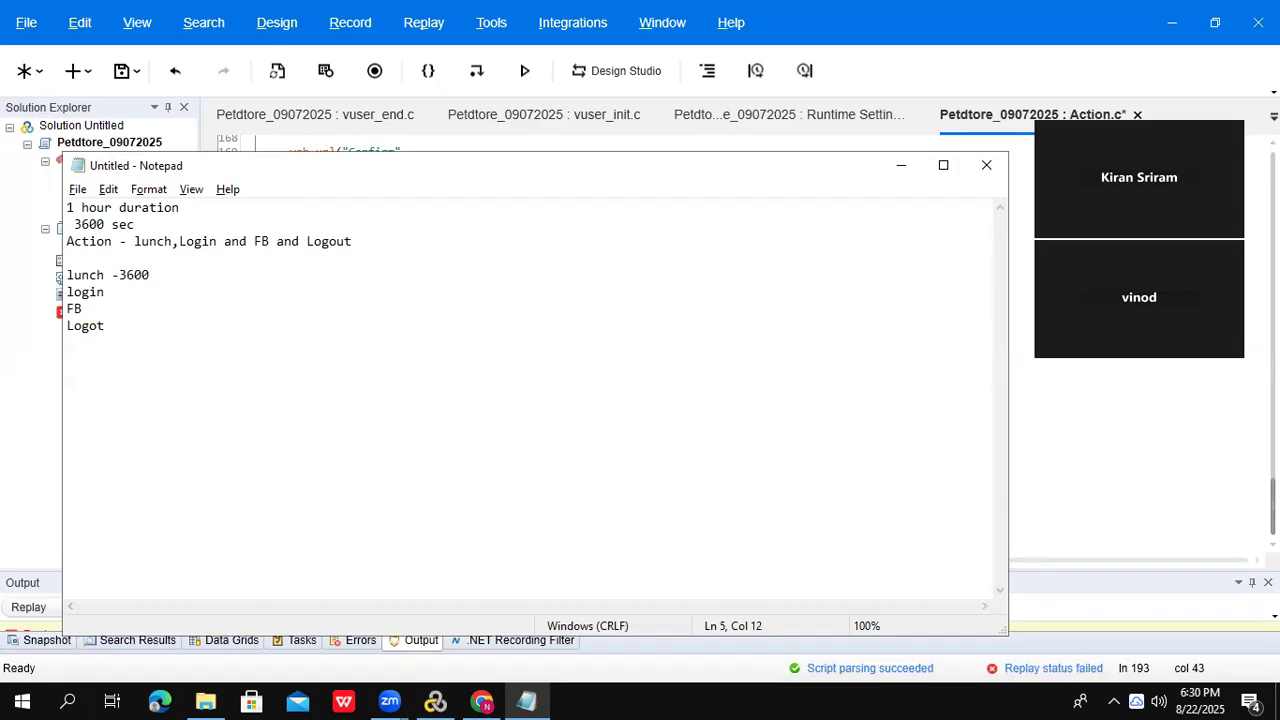
left_click(127, 292)
type("- 3600")
left_click(110, 308)
type("3600")
left_click(117, 336)
left_click(117, 325)
type("3600")
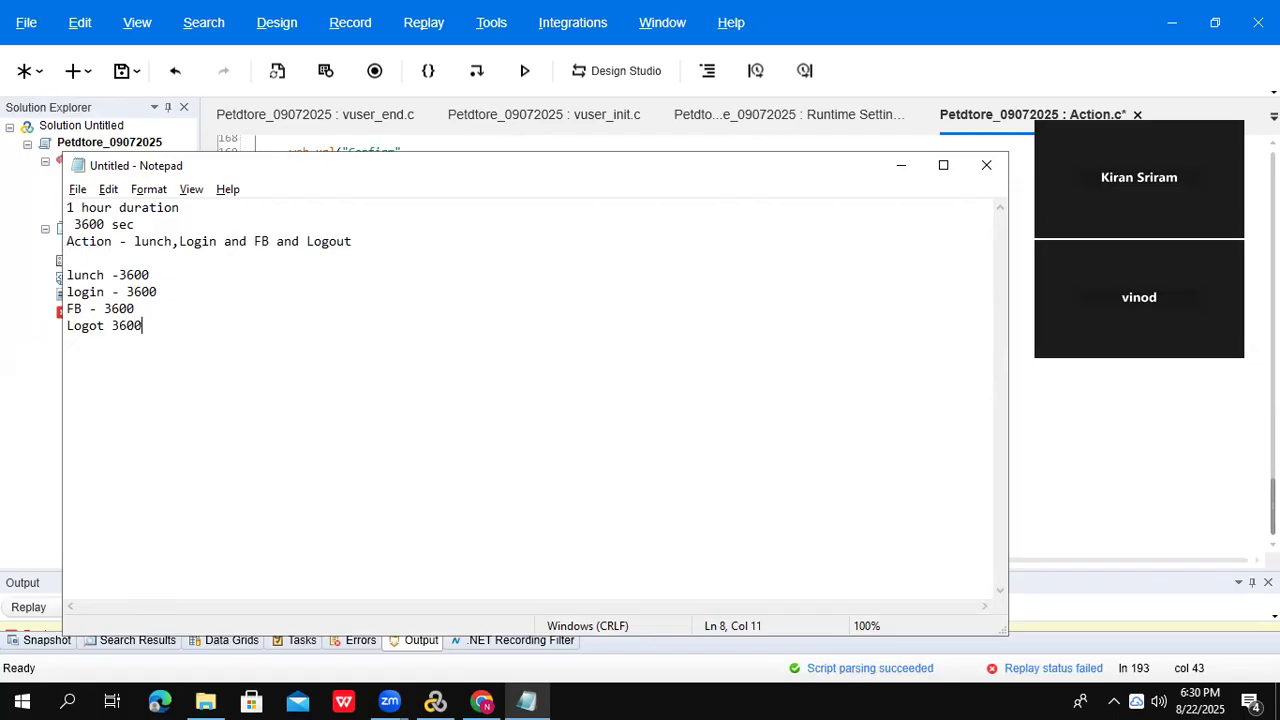
- Append '- 50 users' to the 1 hour duration line
left_click(183, 213)
left_click(223, 209)
type("- 50 users")
- Highlight the duration line and the 3600 values on the lunch-to-Logot lines
left_click_drag(289, 212, 46, 176)
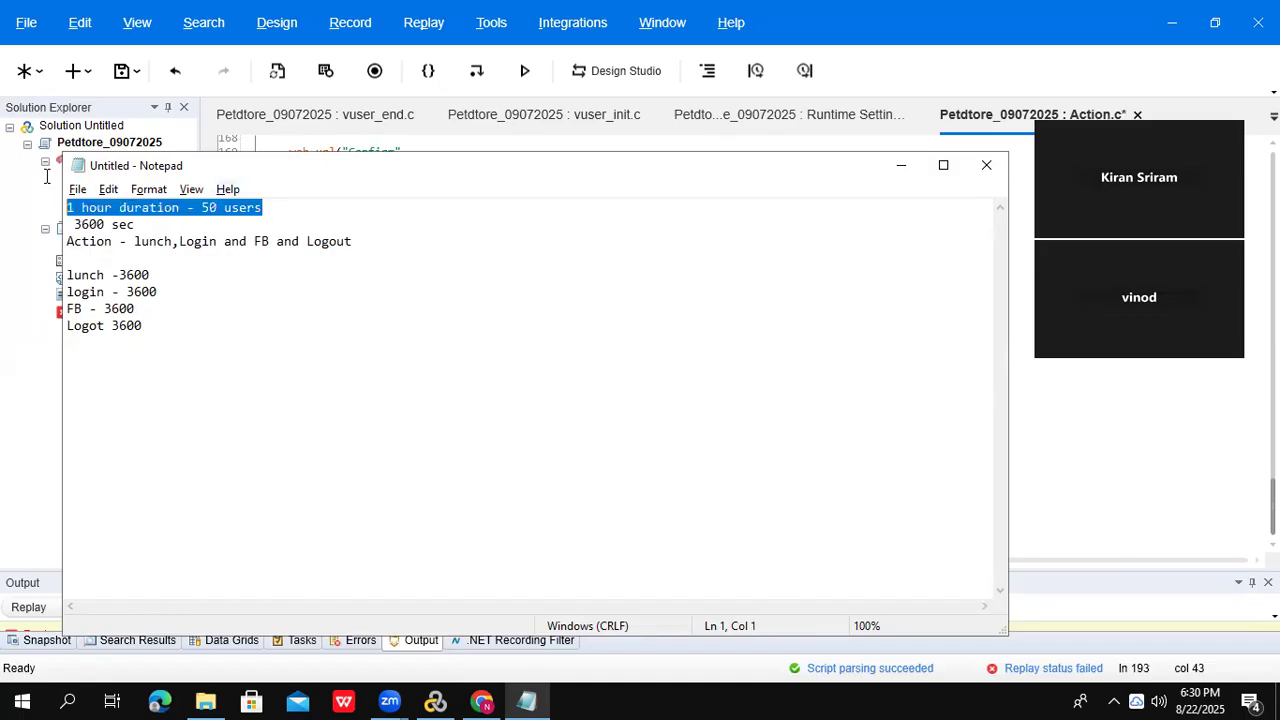
left_click(68, 275)
left_click_drag(68, 275, 145, 326)
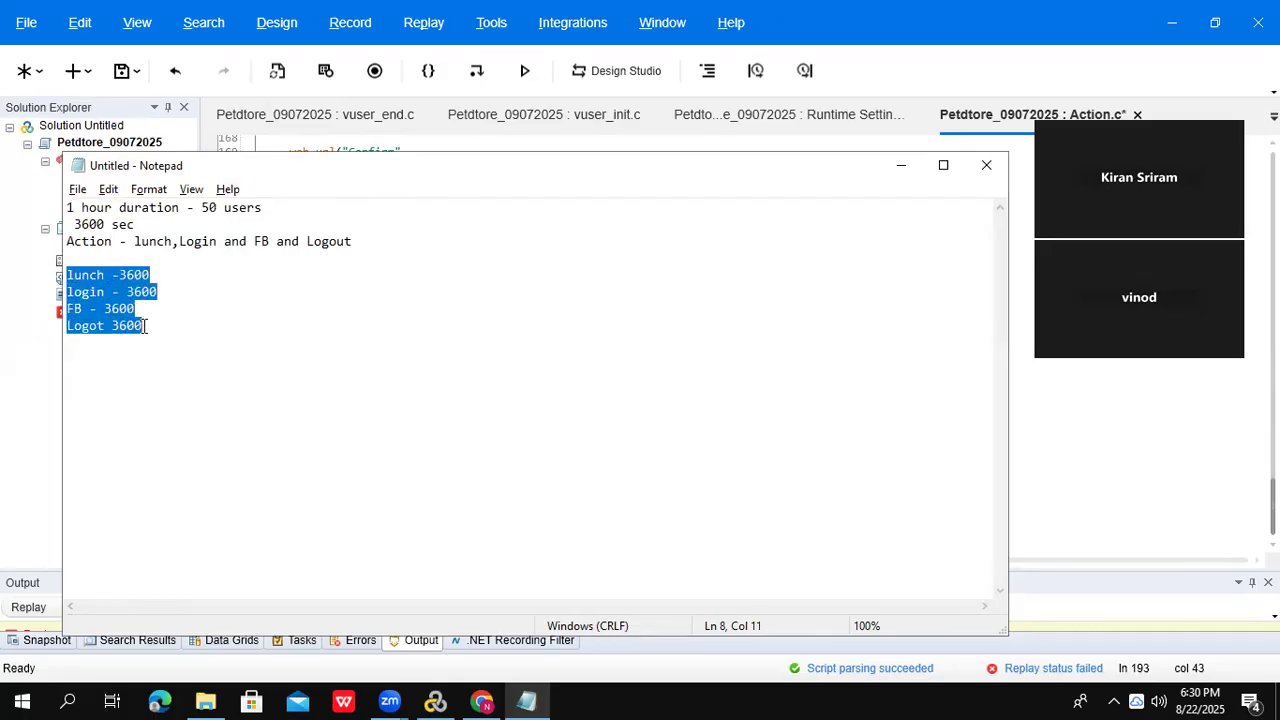
double_click(122, 274)
mouse_move(126, 291)
left_mouse_down()
mouse_move(162, 308)
mouse_move(104, 308)
mouse_move(138, 308)
left_mouse_up()
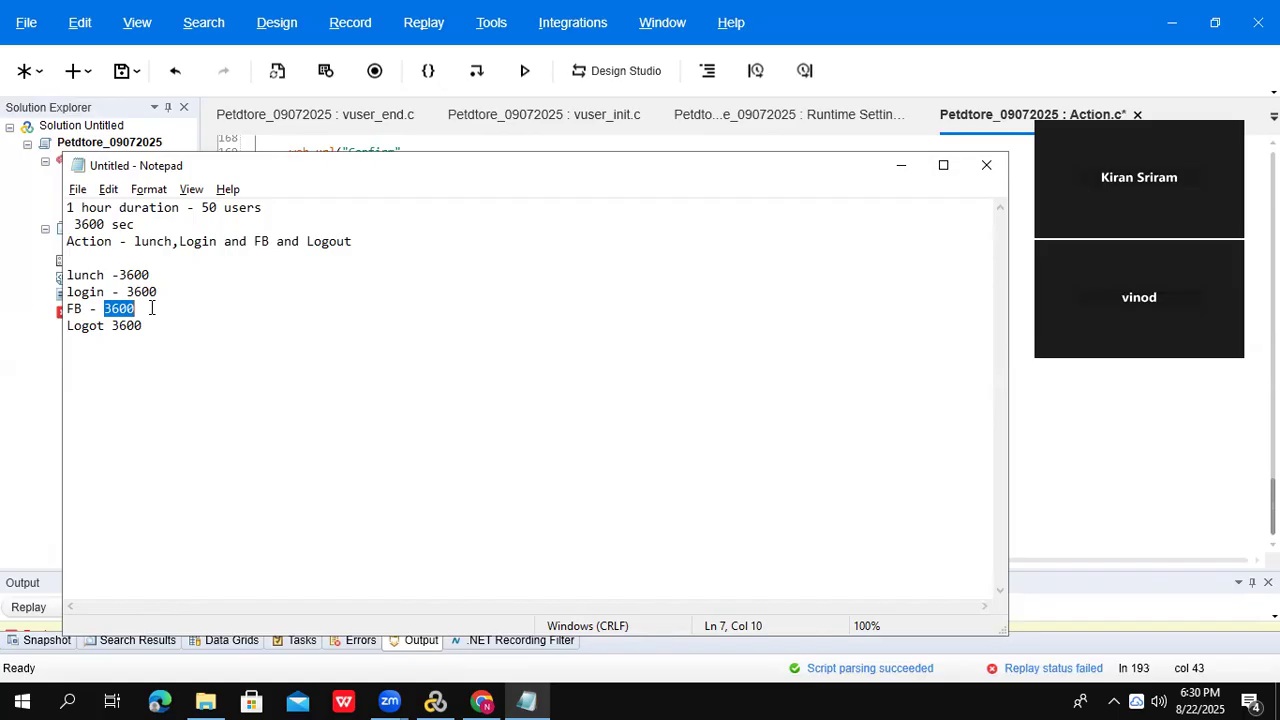
left_click(104, 309)
left_click(139, 309, "shift")
left_click_drag(67, 274, 160, 291)
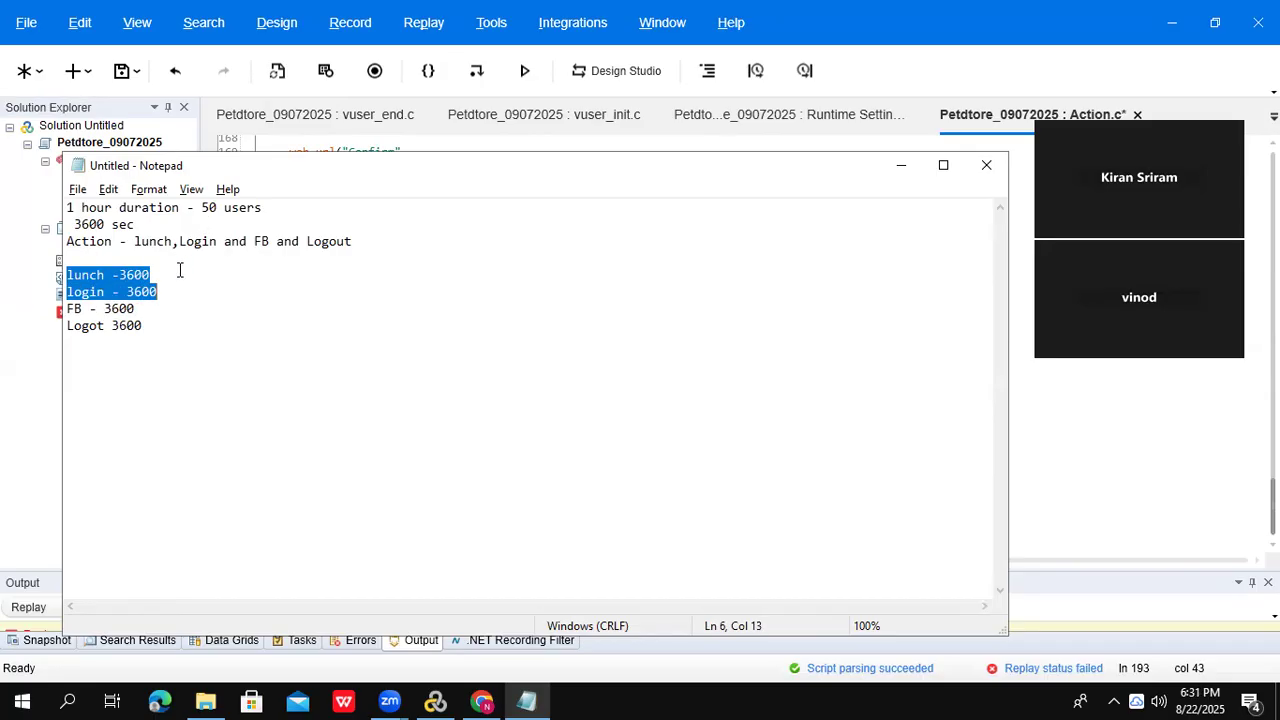
- Append '50 time', '50' and '50 times' to the lunch, login and Logot lines
left_click(180, 273)
type("5")
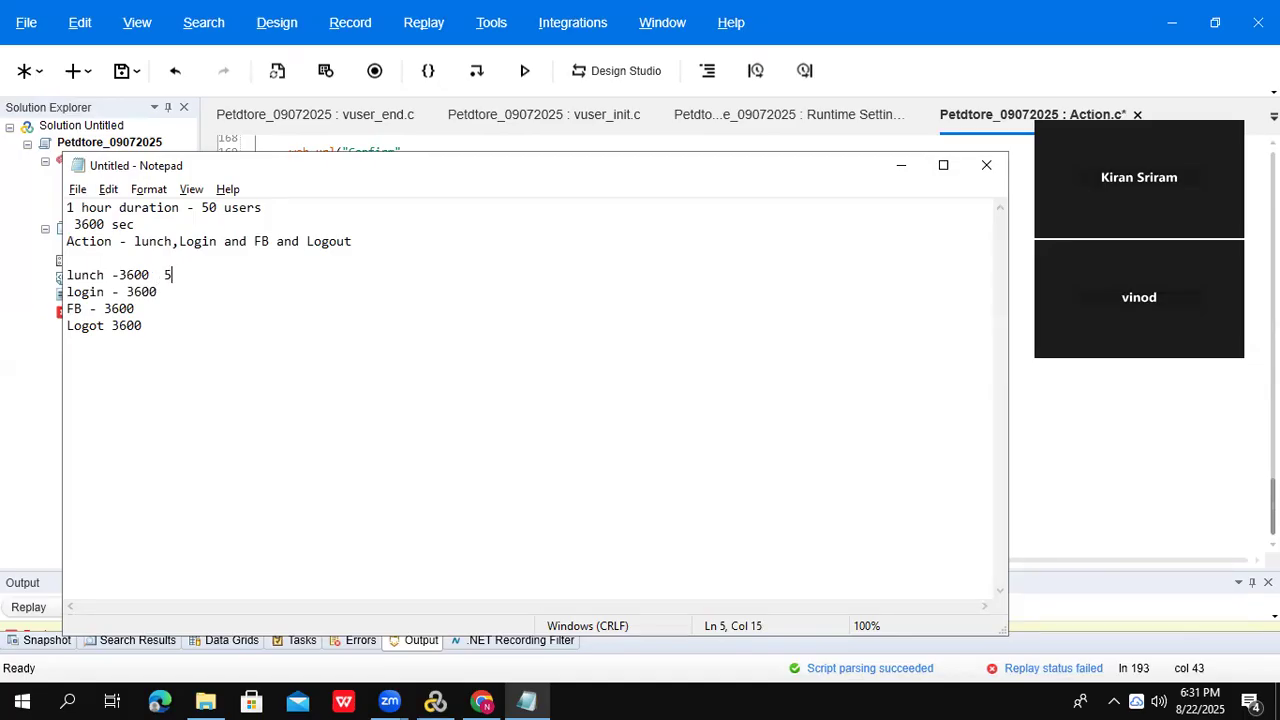
type("0 time")
left_click(197, 291)
type("50")
left_click(198, 316)
left_click(177, 320)
type("50 times")
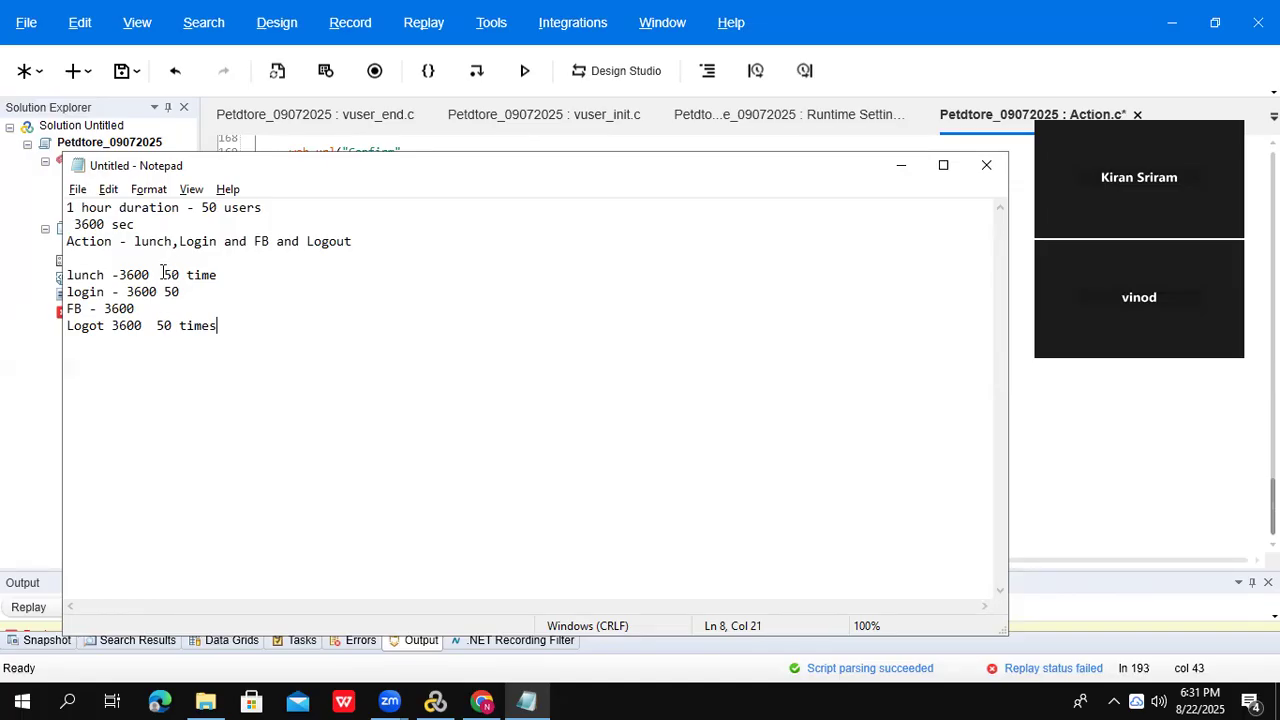
- Select the four iteration lines from lunch to Logot and return to VuGen
left_click_drag(164, 275, 213, 293)
left_click_drag(118, 275, 154, 275)
left_click(154, 275)
left_click_drag(118, 275, 160, 272)
left_click_drag(112, 325, 146, 325)
left_click(229, 325)
key("shift+Home")
key("shift+Up")
key("shift+Up")
key("shift+Up")
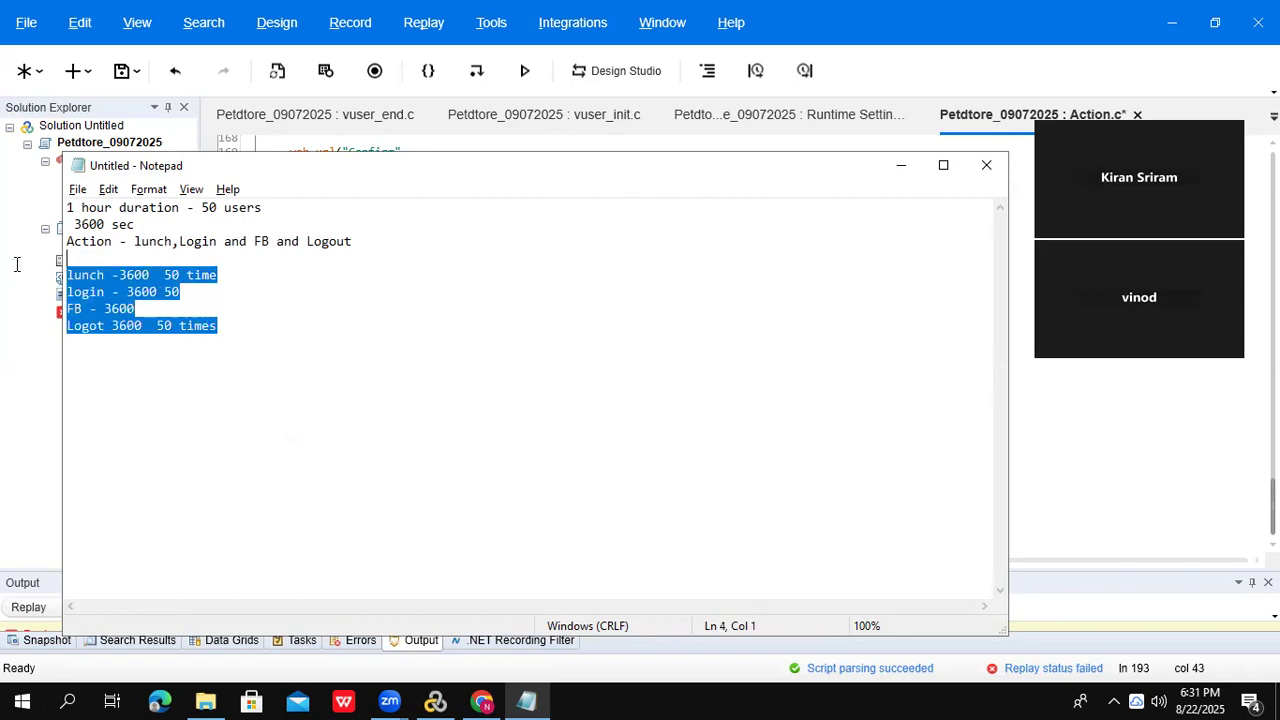
key("alt+Tab")
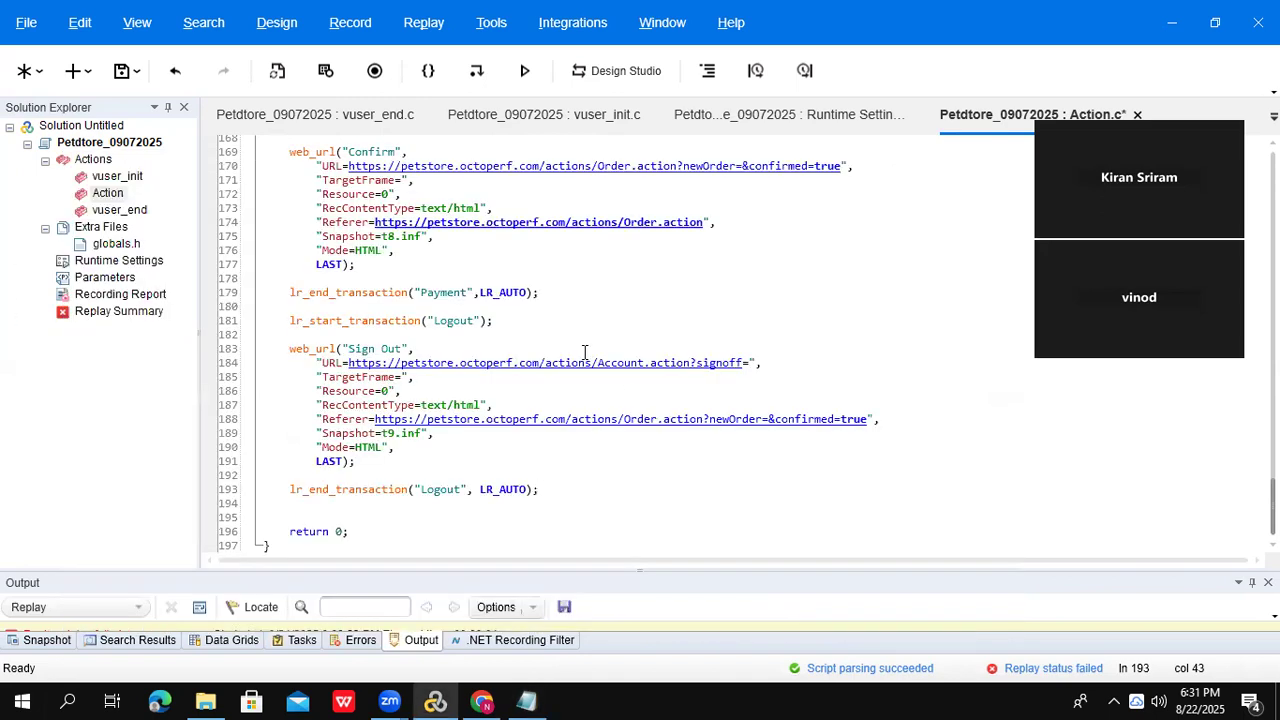
- Cut the login steps from the start of Action and paste them into vuser_init
left_click_drag(1272, 505, 1272, 170)
left_click_drag(286, 171, 561, 394)
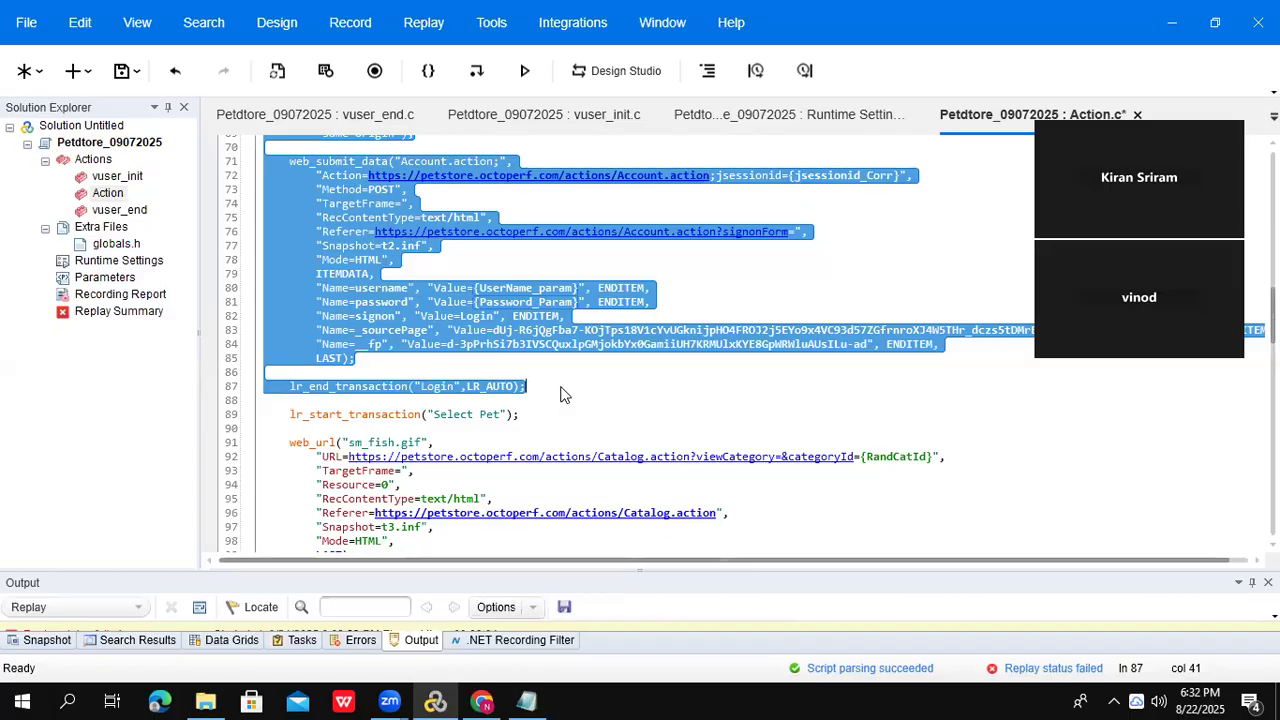
key("BackSpace")
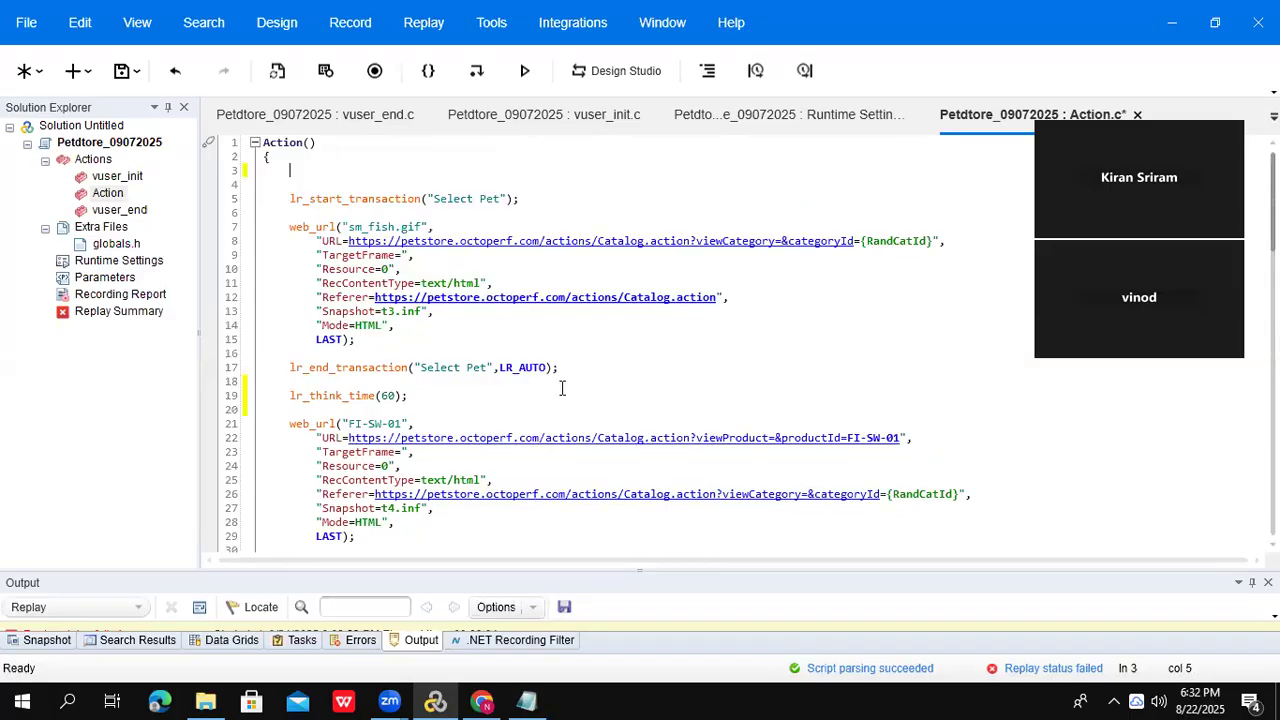
double_click(112, 177)
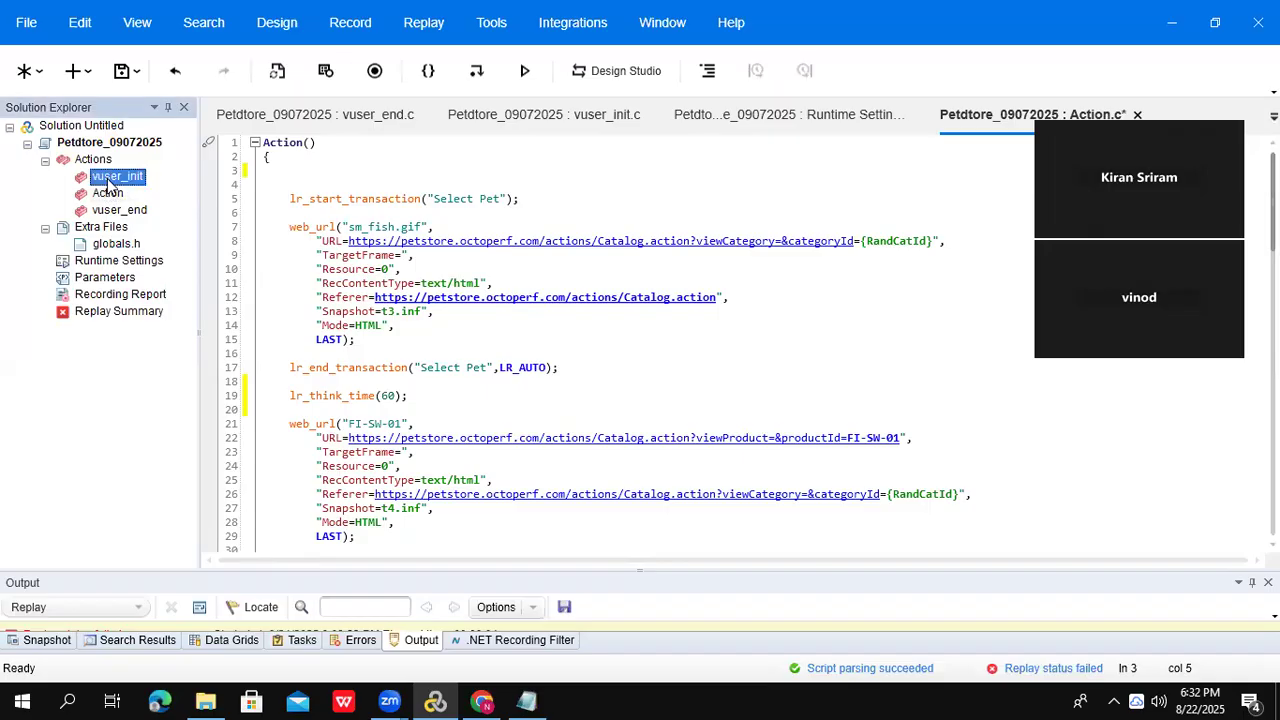
left_click(286, 156)
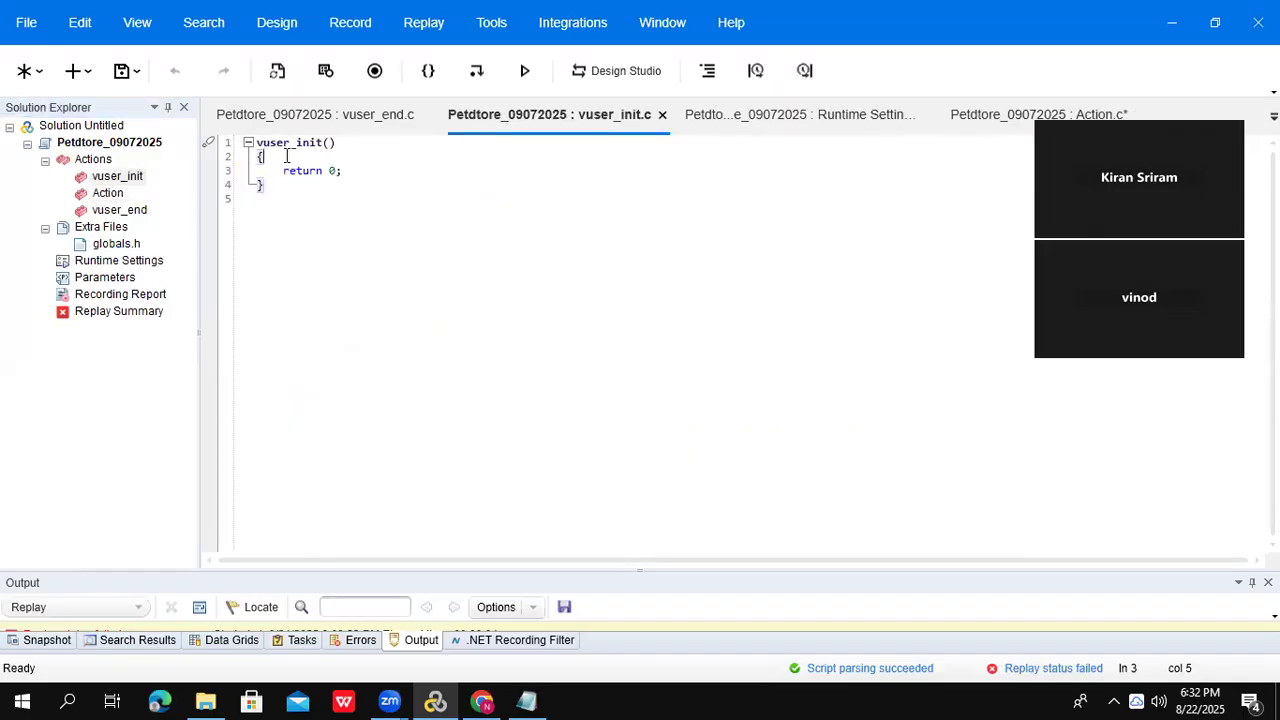
key("Return")
key("Return")
key("ctrl+v")
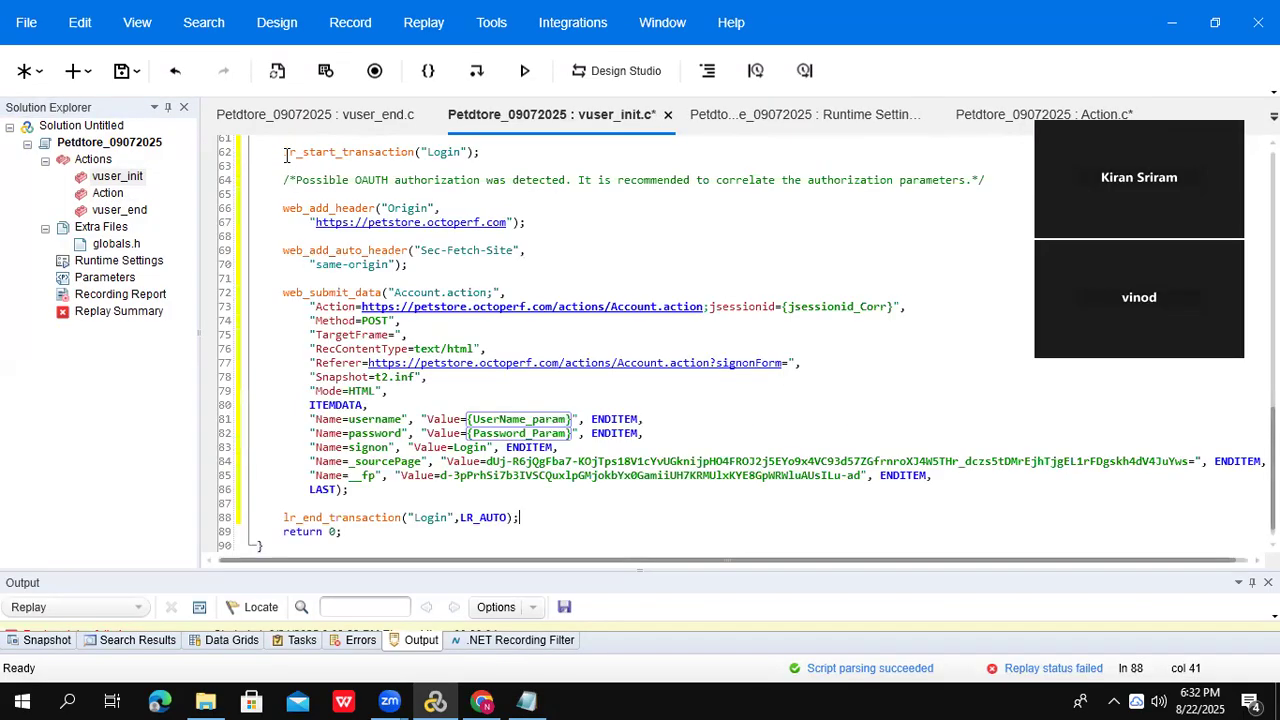
- Copy the Logout transaction from the end of Action into vuser_end
double_click(107, 193)
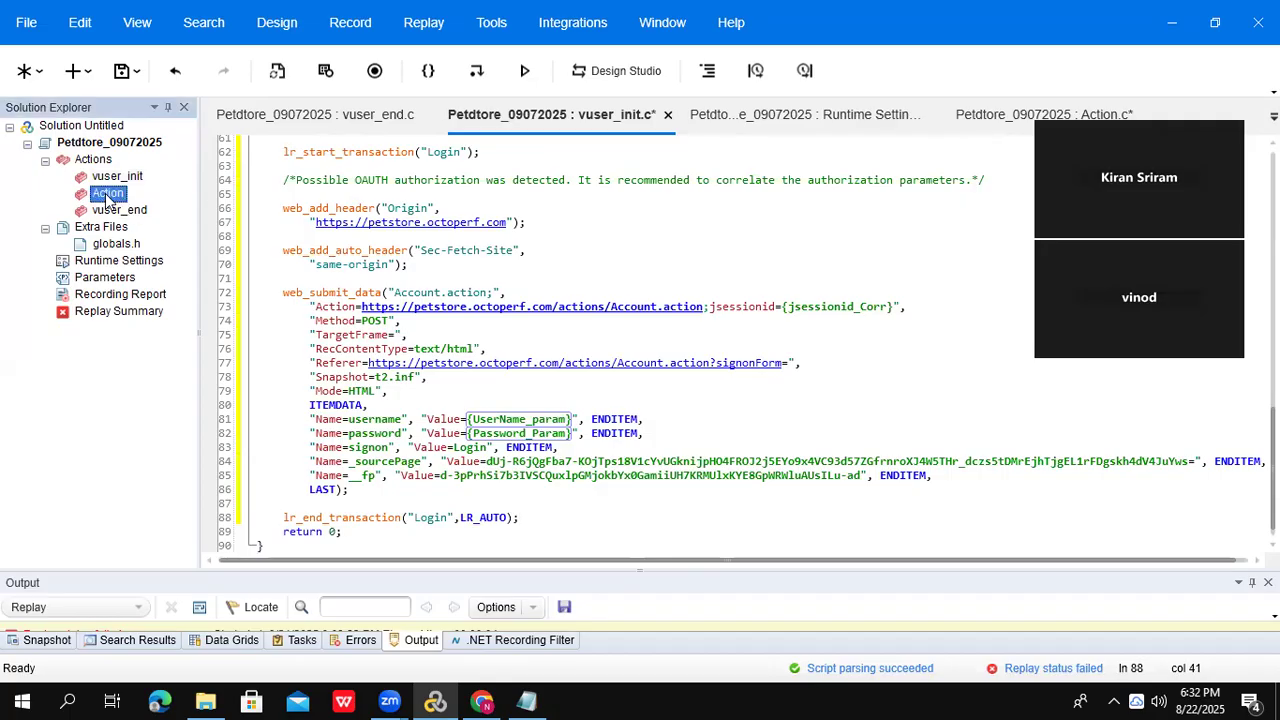
key("ctrl+End")
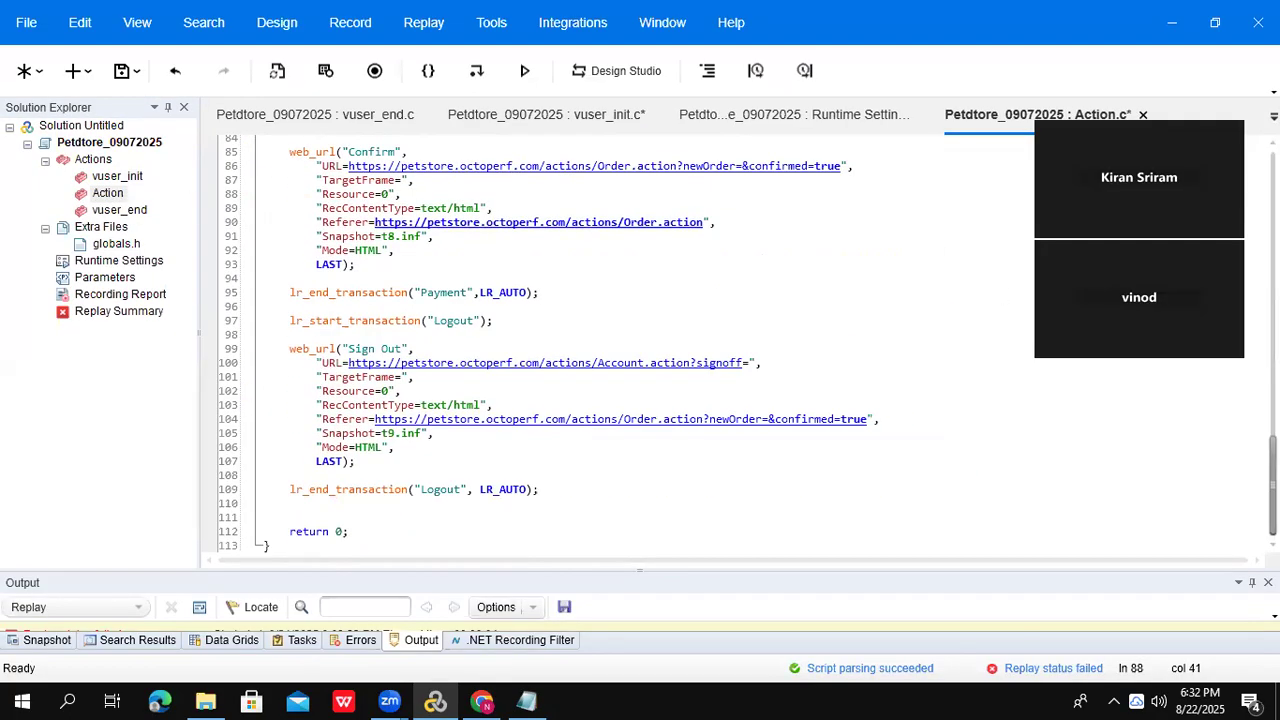
left_click(270, 321)
left_click_drag(270, 321, 551, 499)
key("ctrl+c")
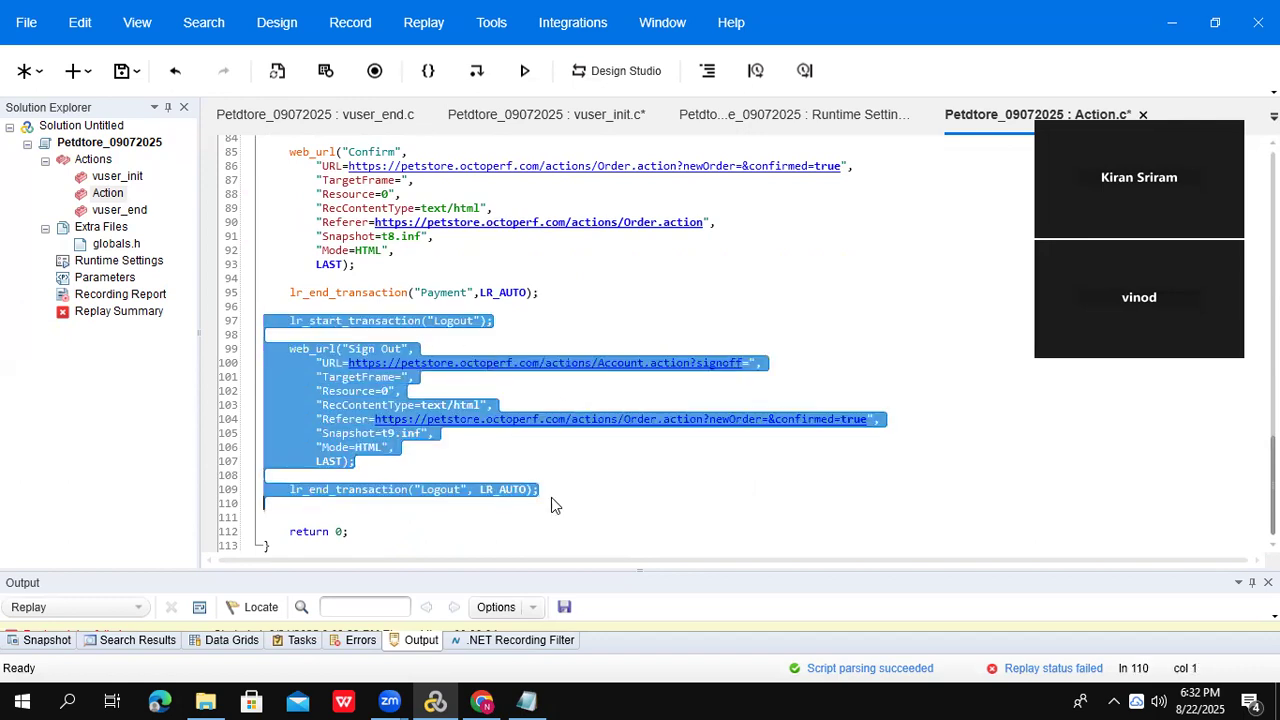
double_click(105, 211)
left_click(283, 153)
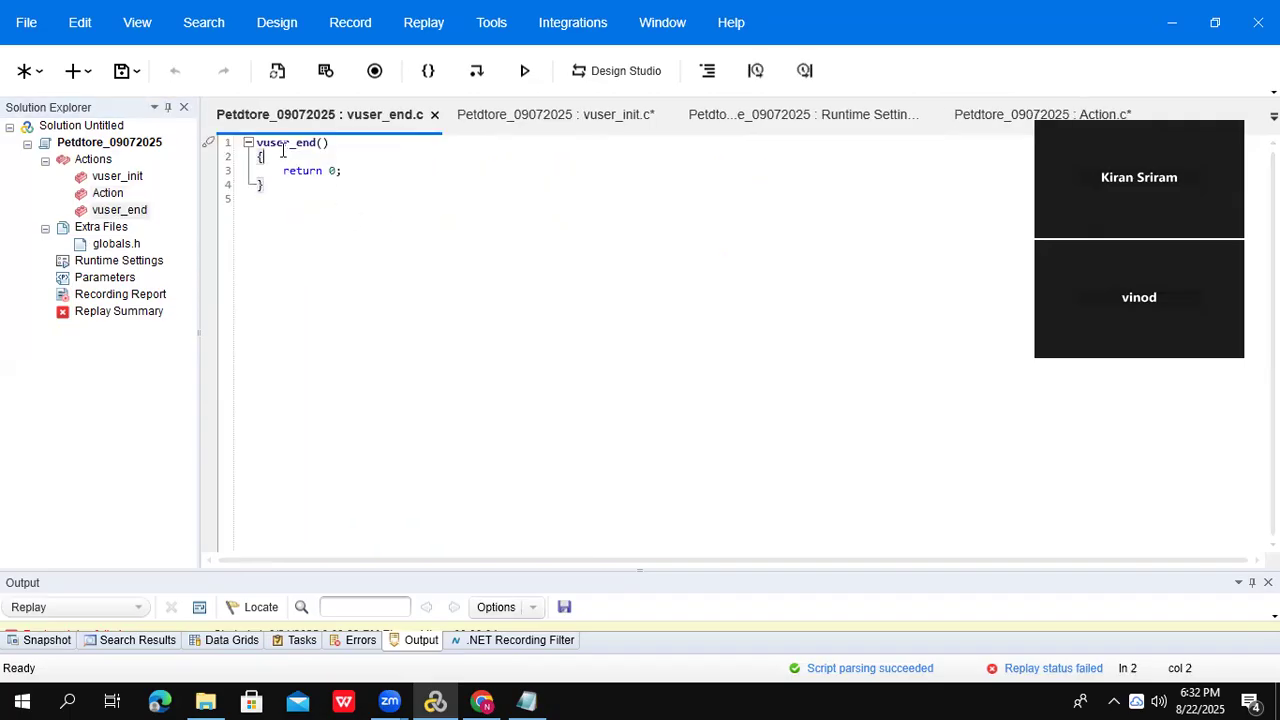
key("Return")
key("Return")
key("Up")
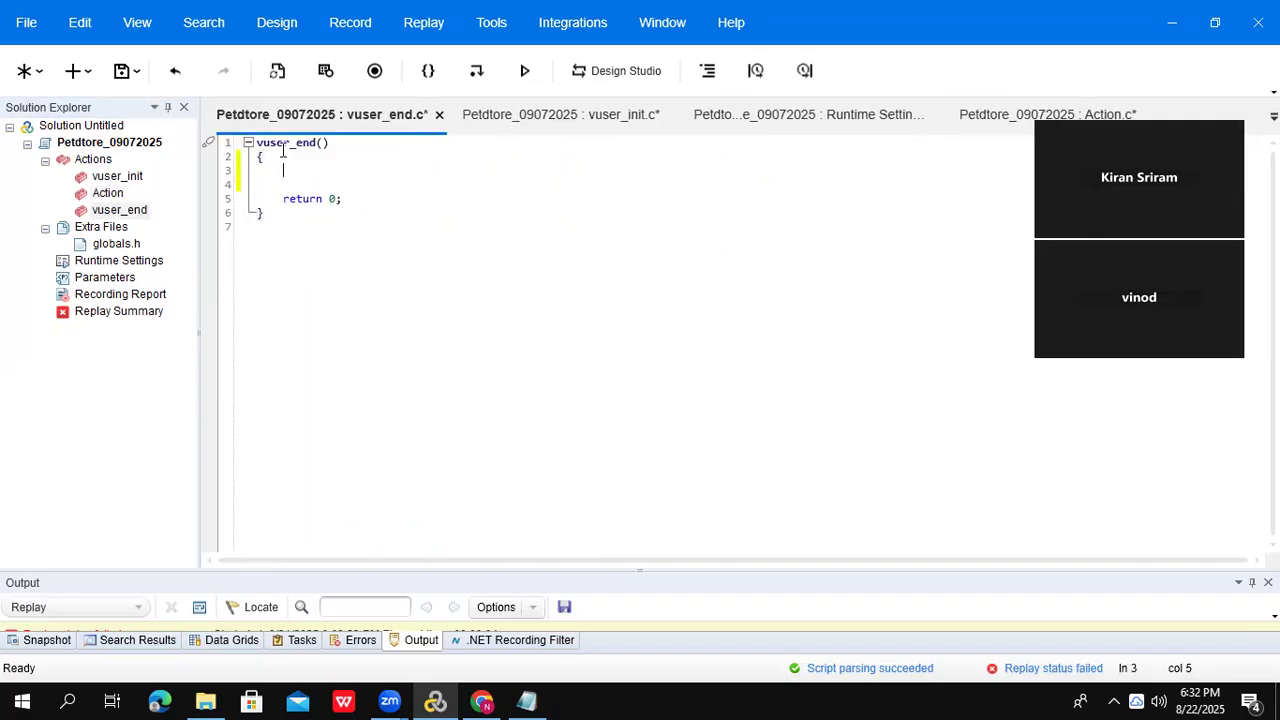
key("ctrl+v")
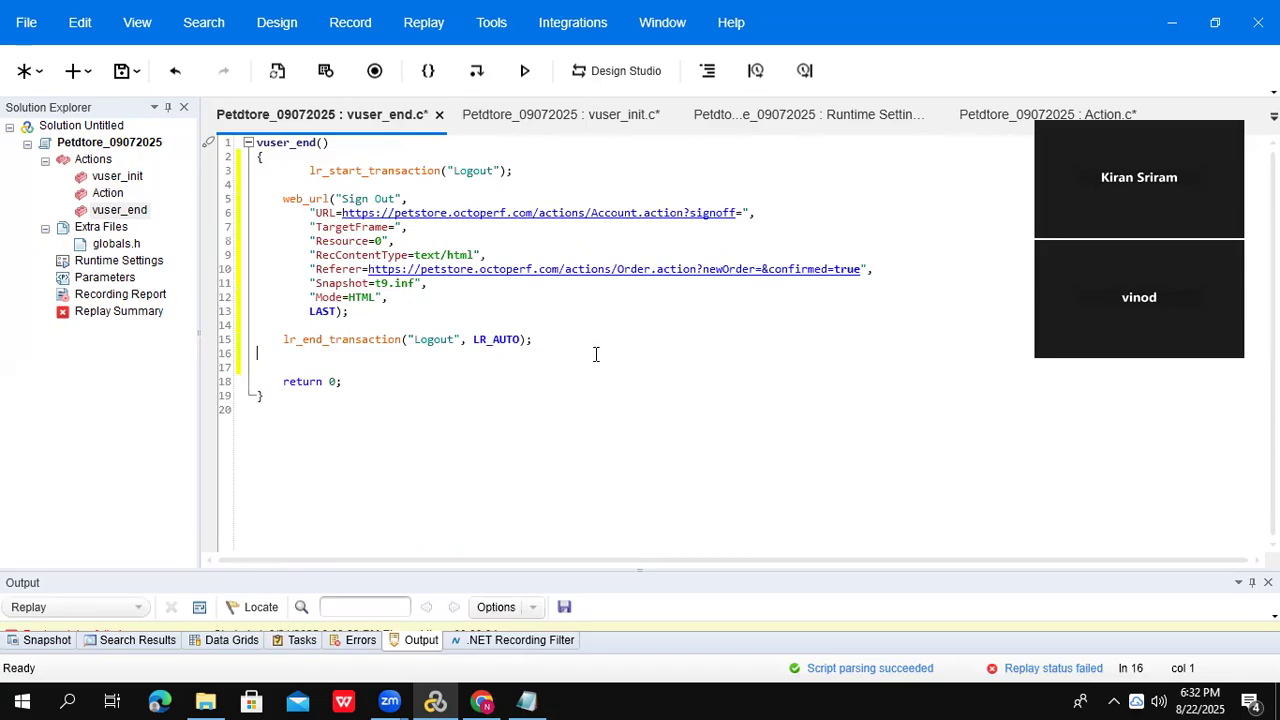
key("alt+Tab")
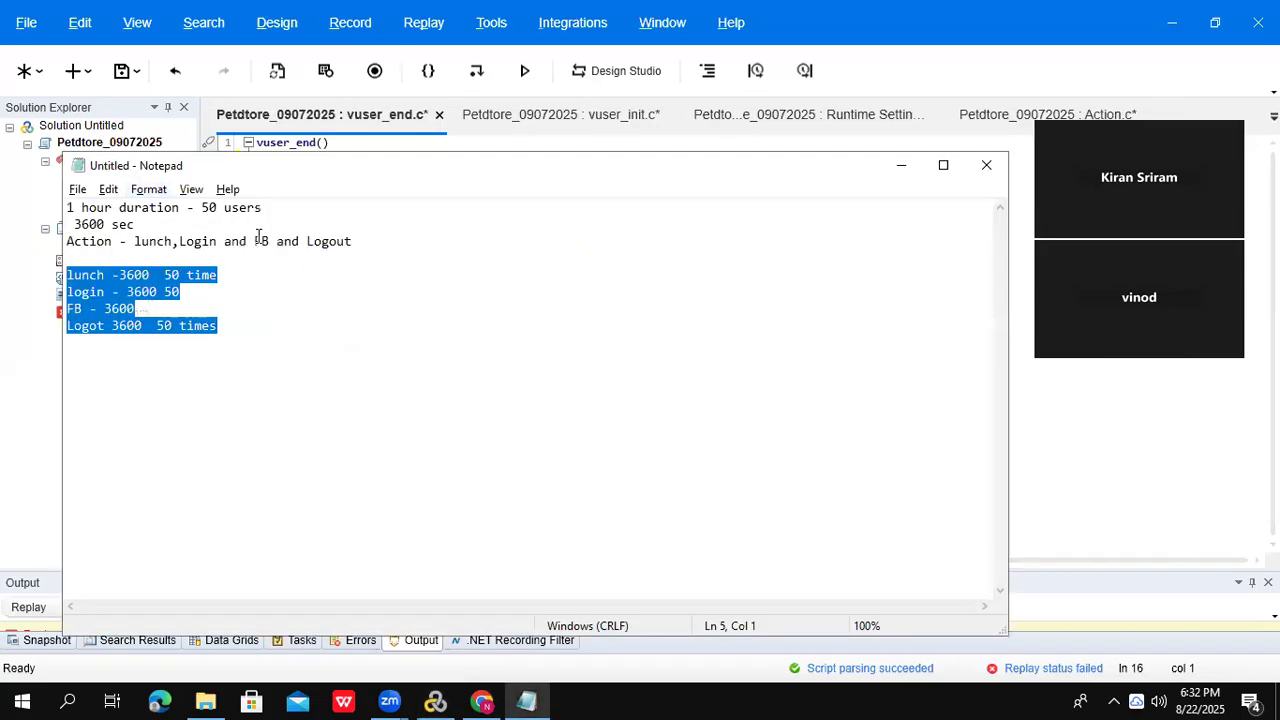
- Delete the 3600 durations from the lunch, login and Logot lines of the plan
left_click_drag(284, 240, 9, 207)
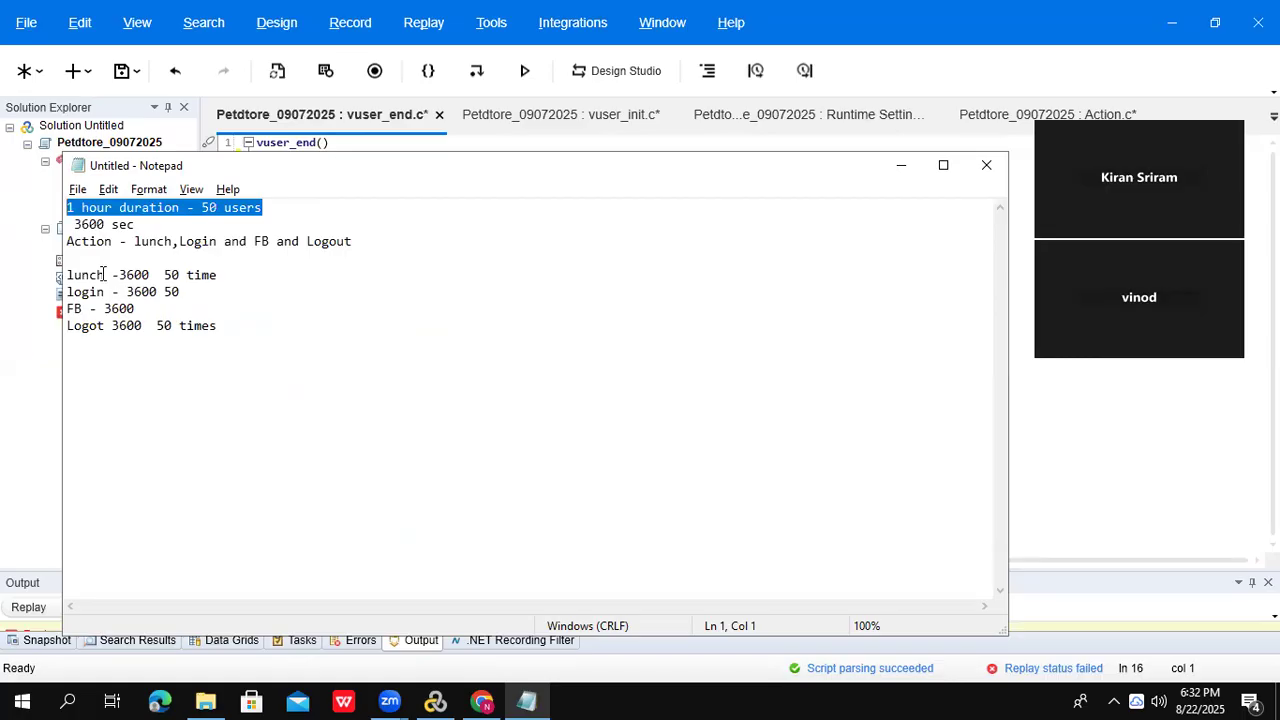
left_click_drag(119, 274, 157, 274)
key("BackSpace")
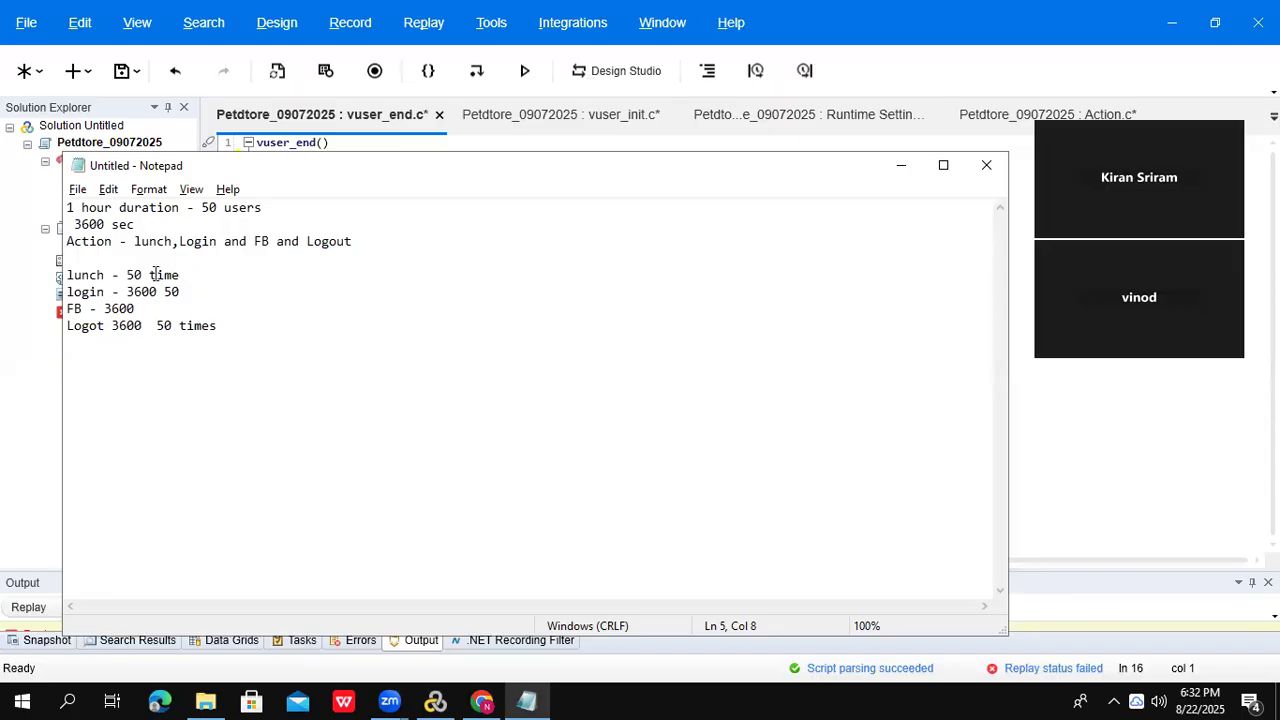
left_click_drag(127, 291, 161, 291)
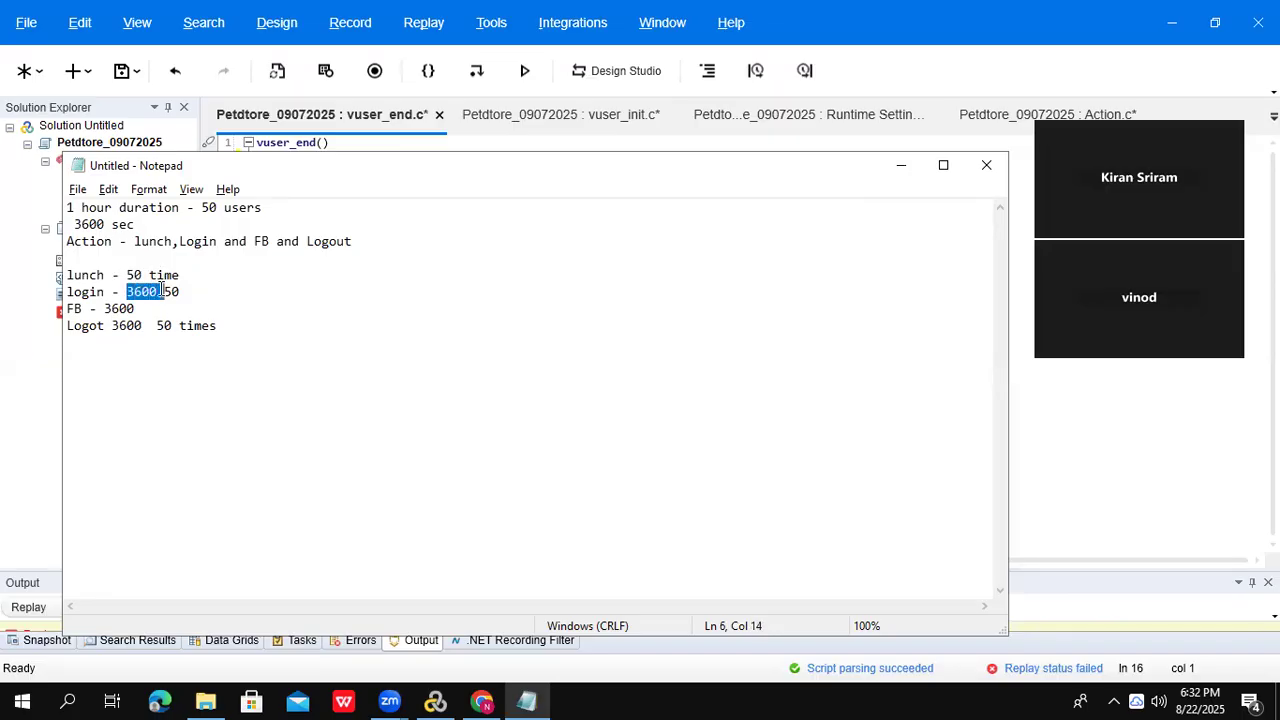
key("BackSpace")
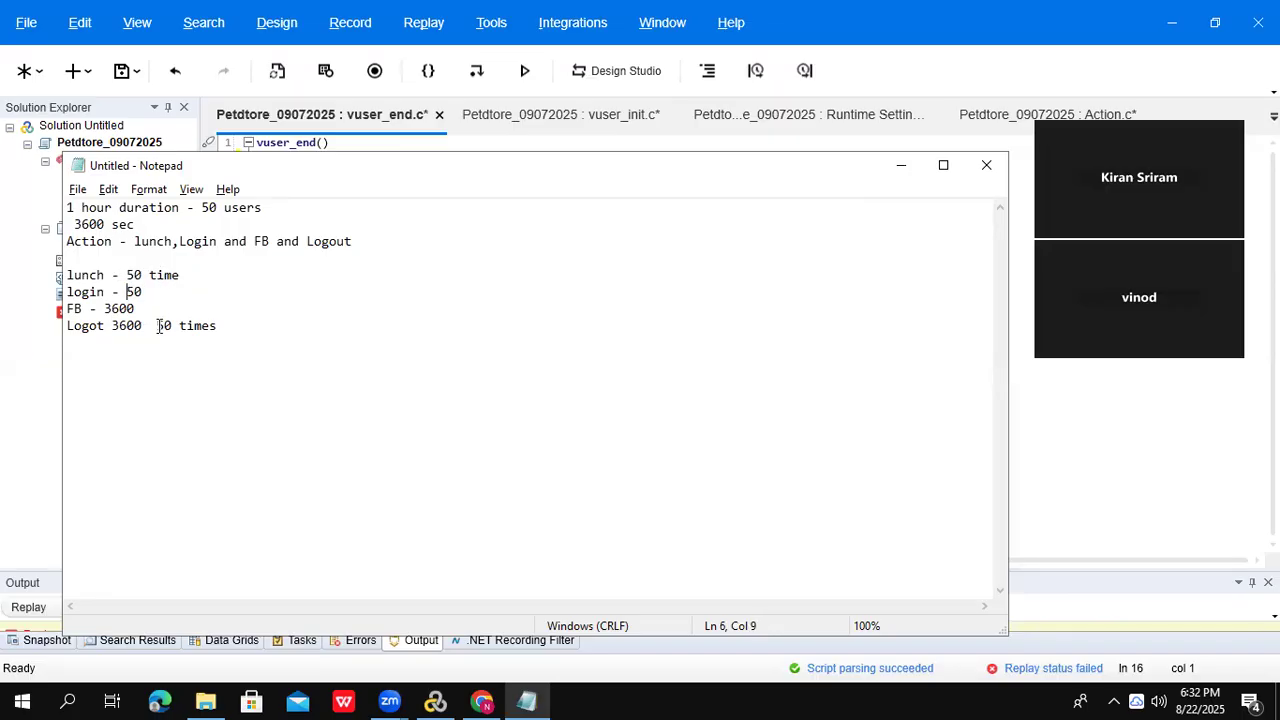
left_click_drag(110, 326, 64, 276)
key("BackSpace")
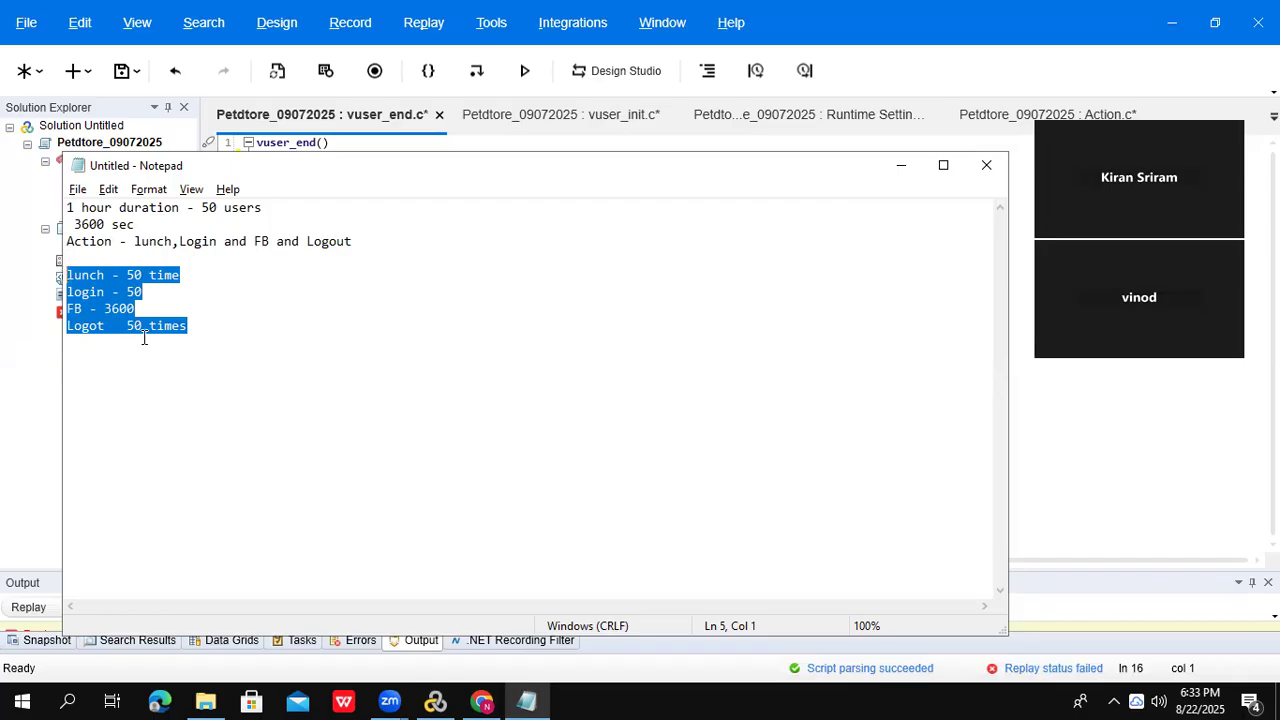
- Review the four 50-iteration lines, then minimize Notepad
left_click_drag(131, 328, 198, 330)
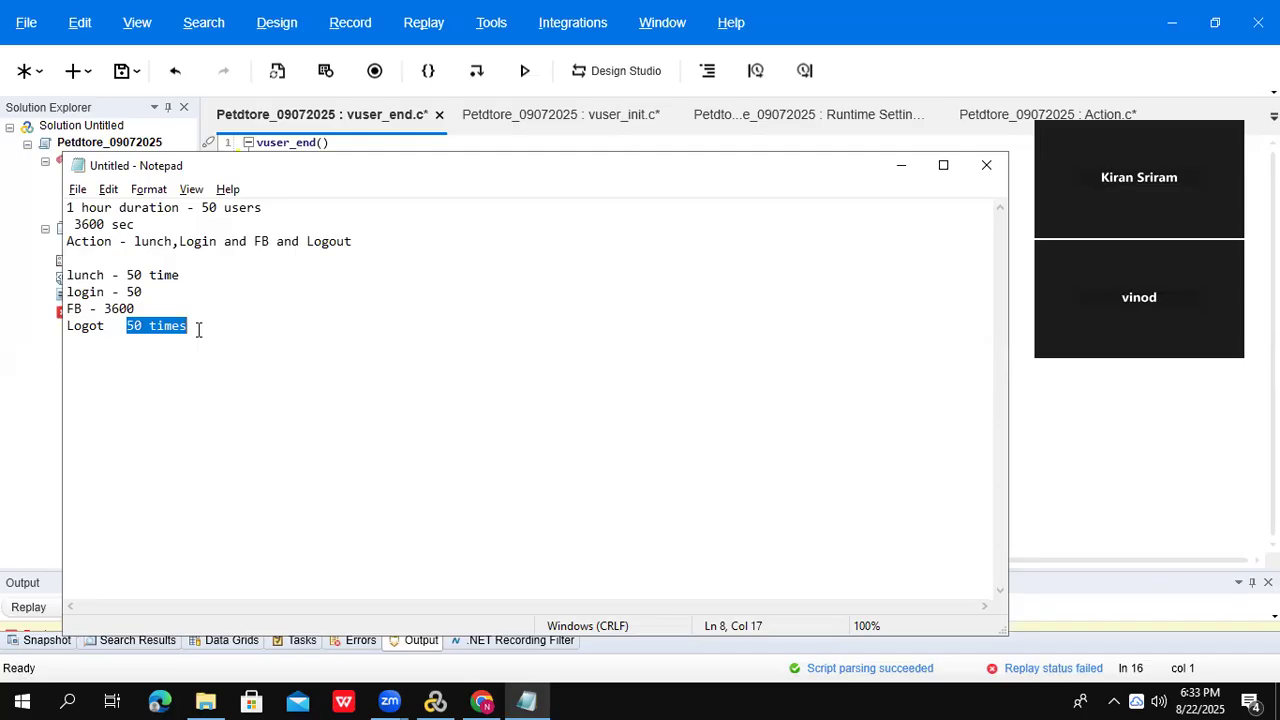
double_click(197, 329)
left_click_drag(189, 327, 35, 253)
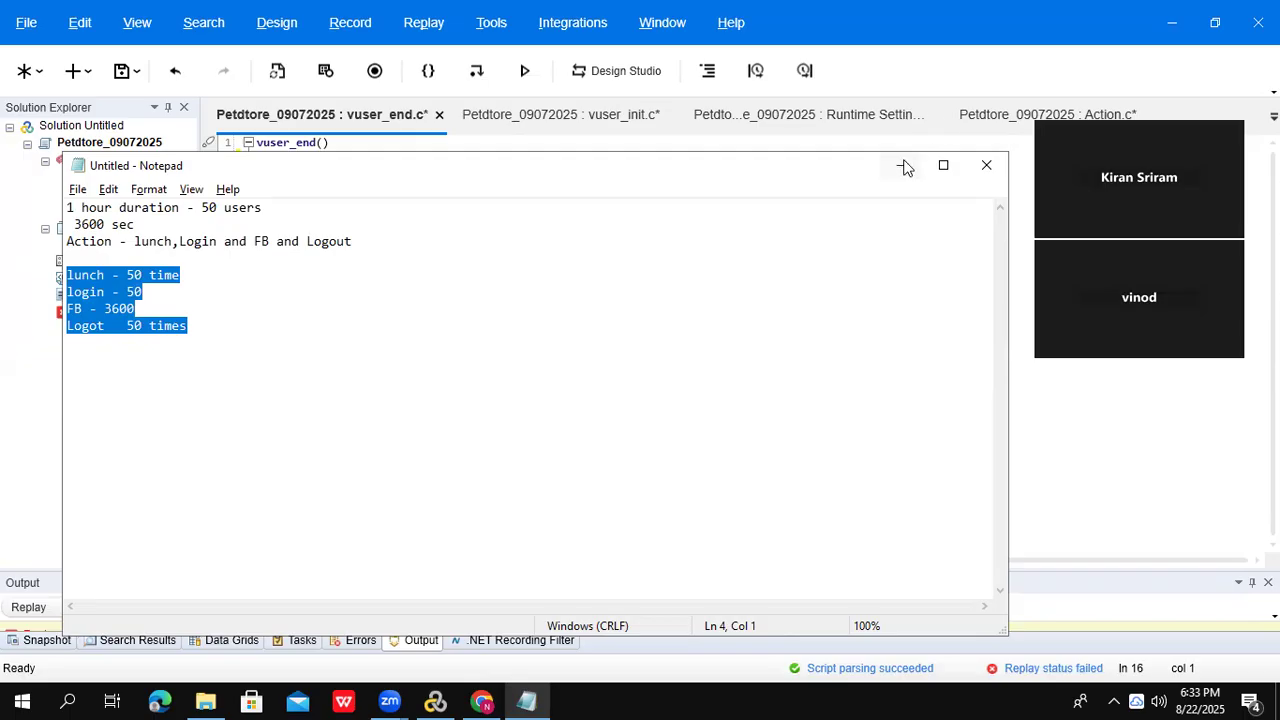
left_click(901, 165)
- Open the Start Recording dialog and switch Record into action between Action and vuser_init
left_click(118, 176)
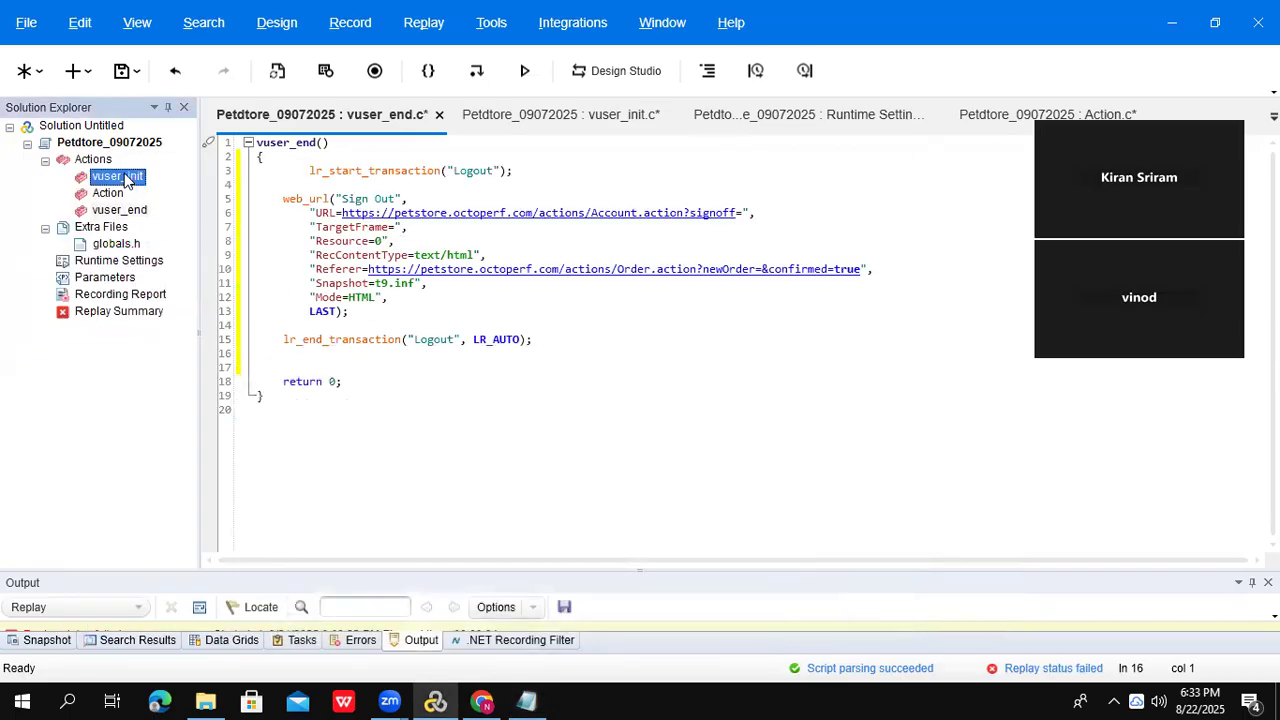
left_click(118, 210)
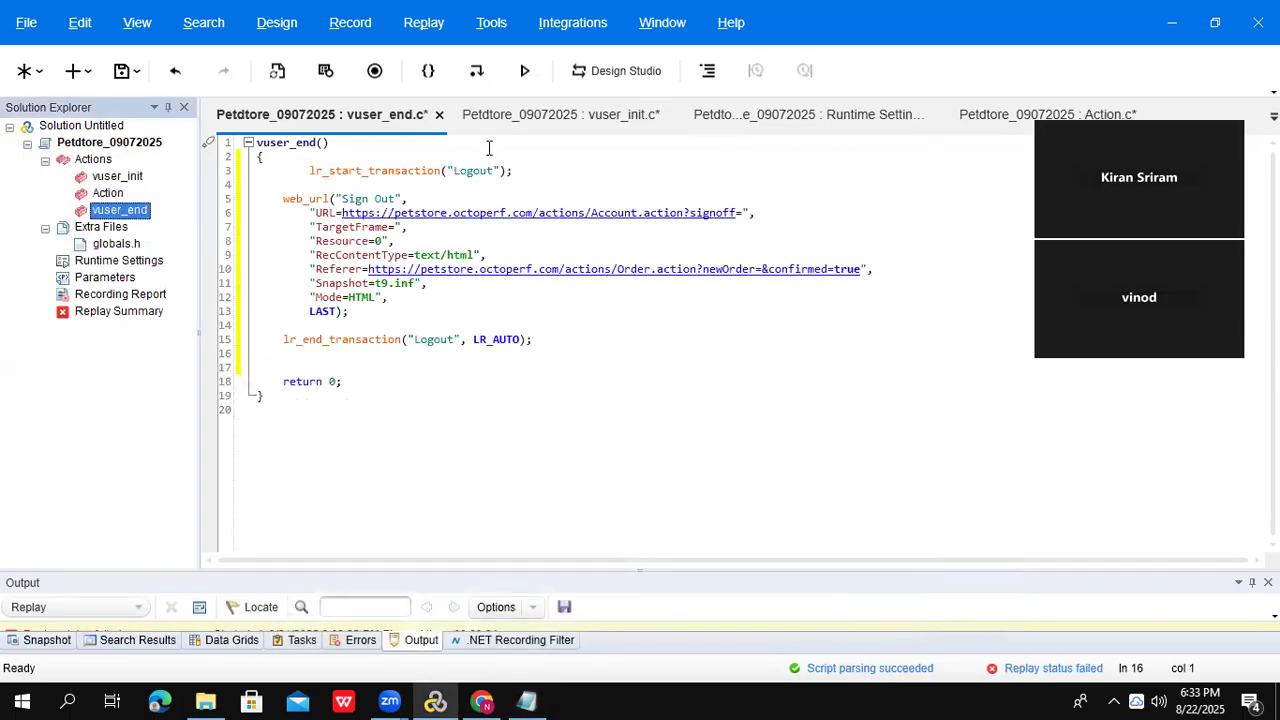
left_click(375, 72)
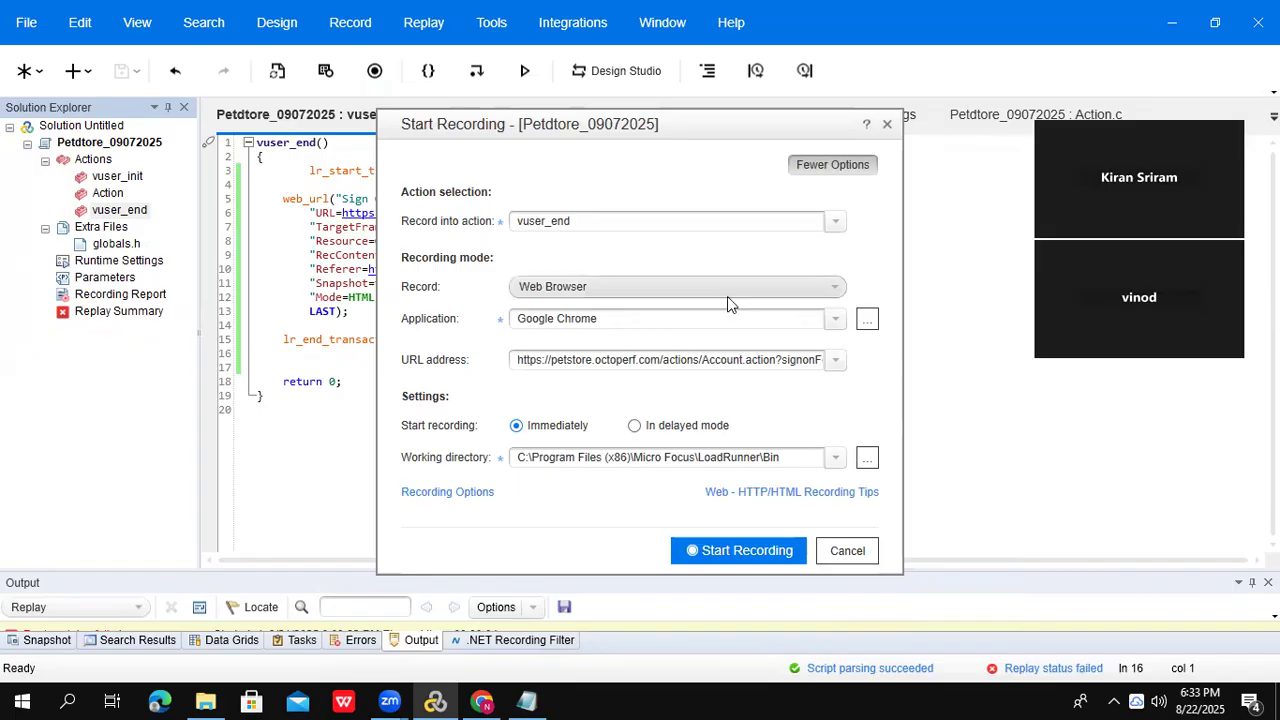
left_click(830, 222)
left_click(832, 224)
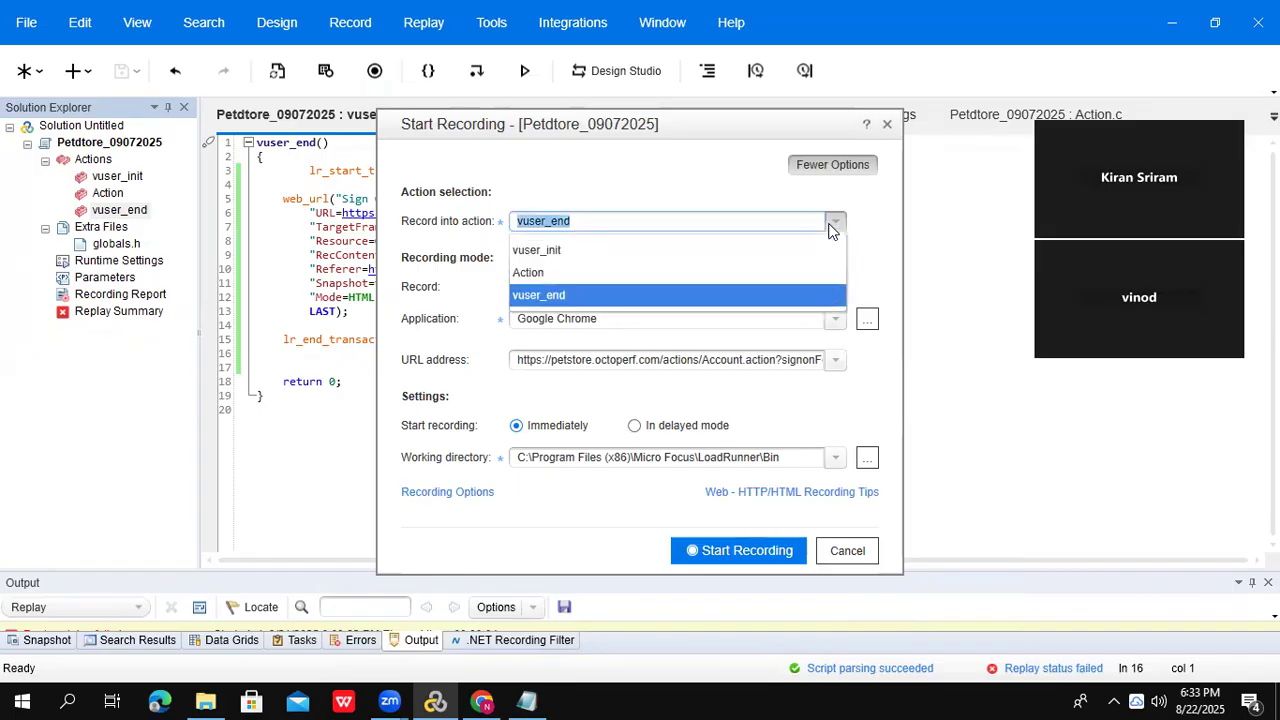
left_click(628, 266)
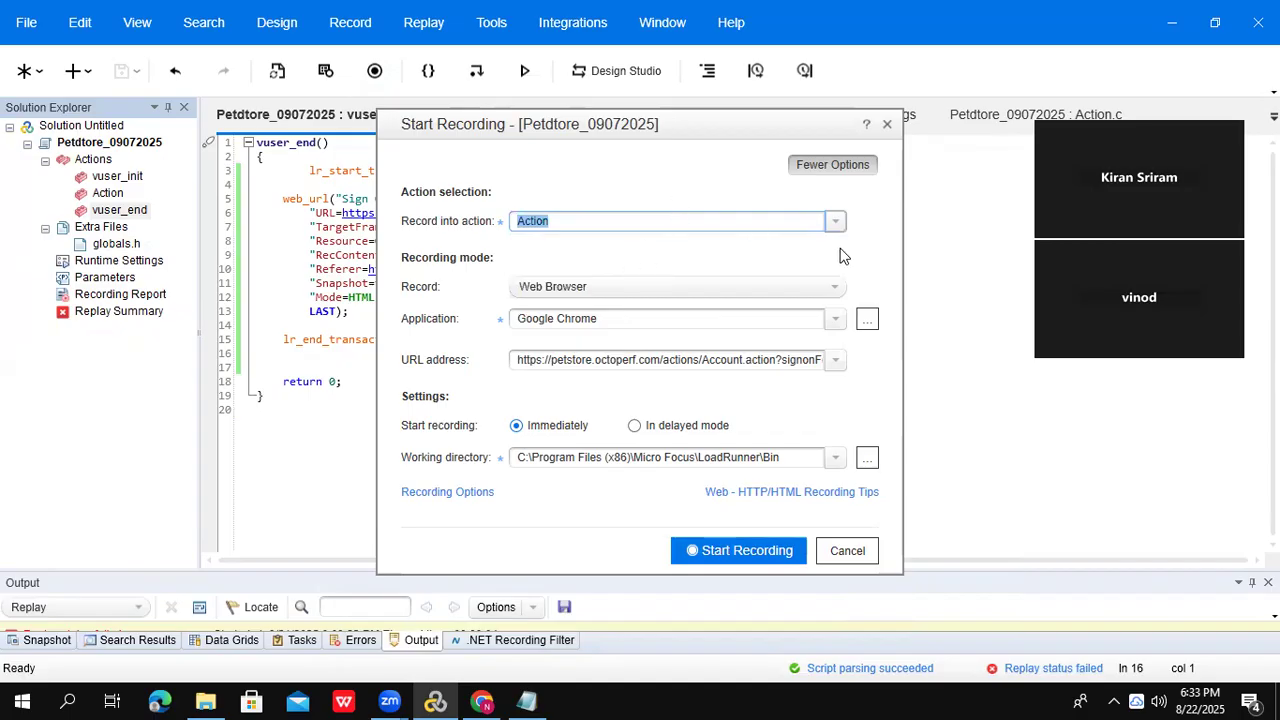
left_click(835, 222)
left_click(652, 252)
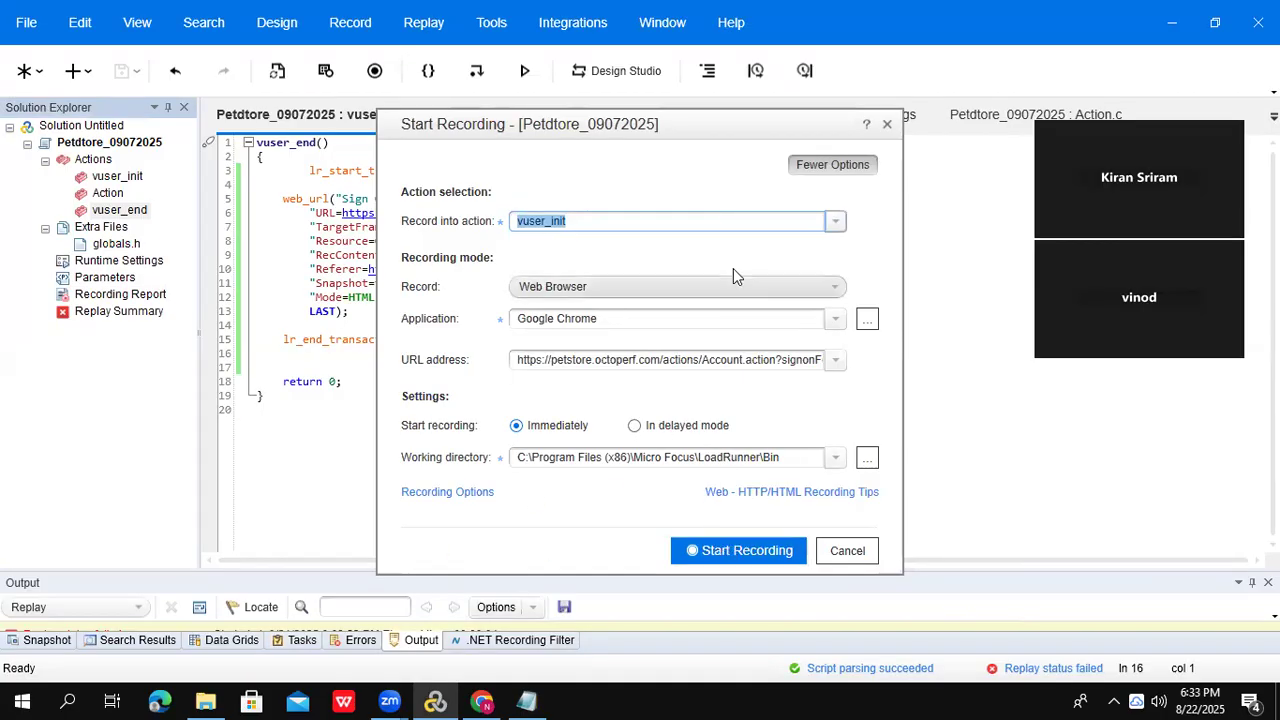
- Try Action and vuser_end as targets, close without recording, and view vuser_init's login code
left_click_drag(576, 222, 508, 219)
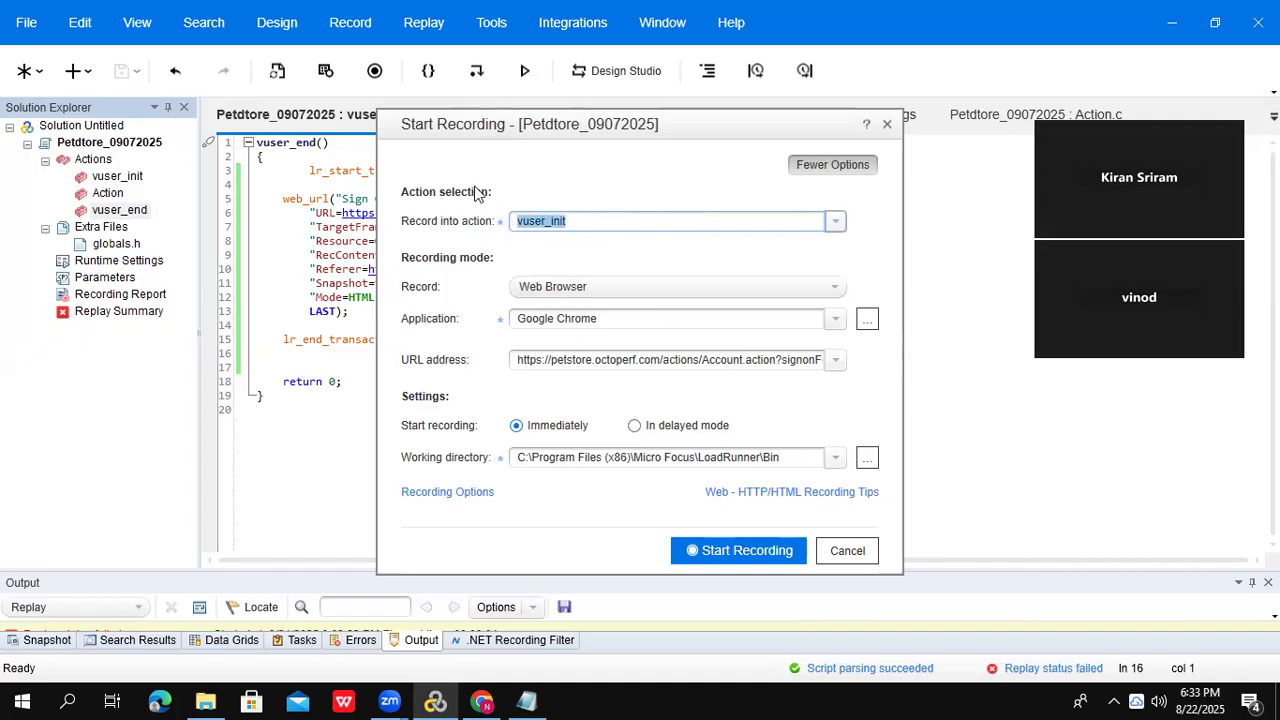
left_click(840, 226)
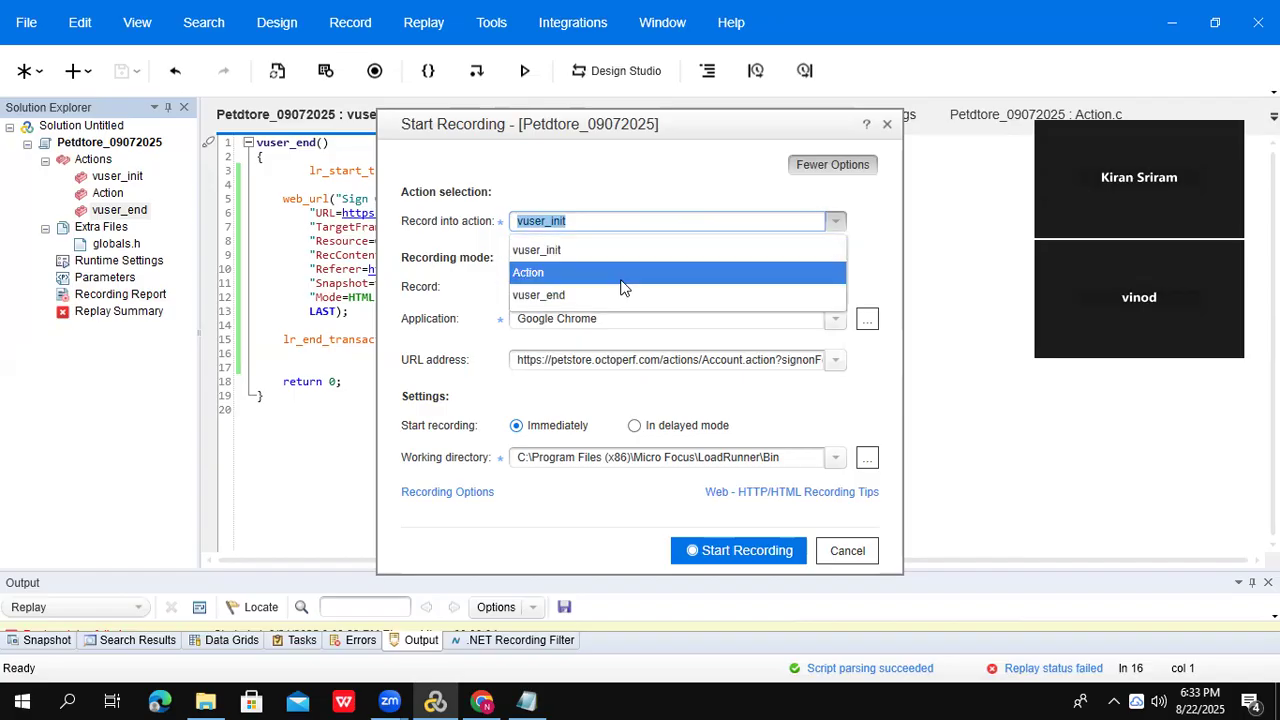
left_click(622, 276)
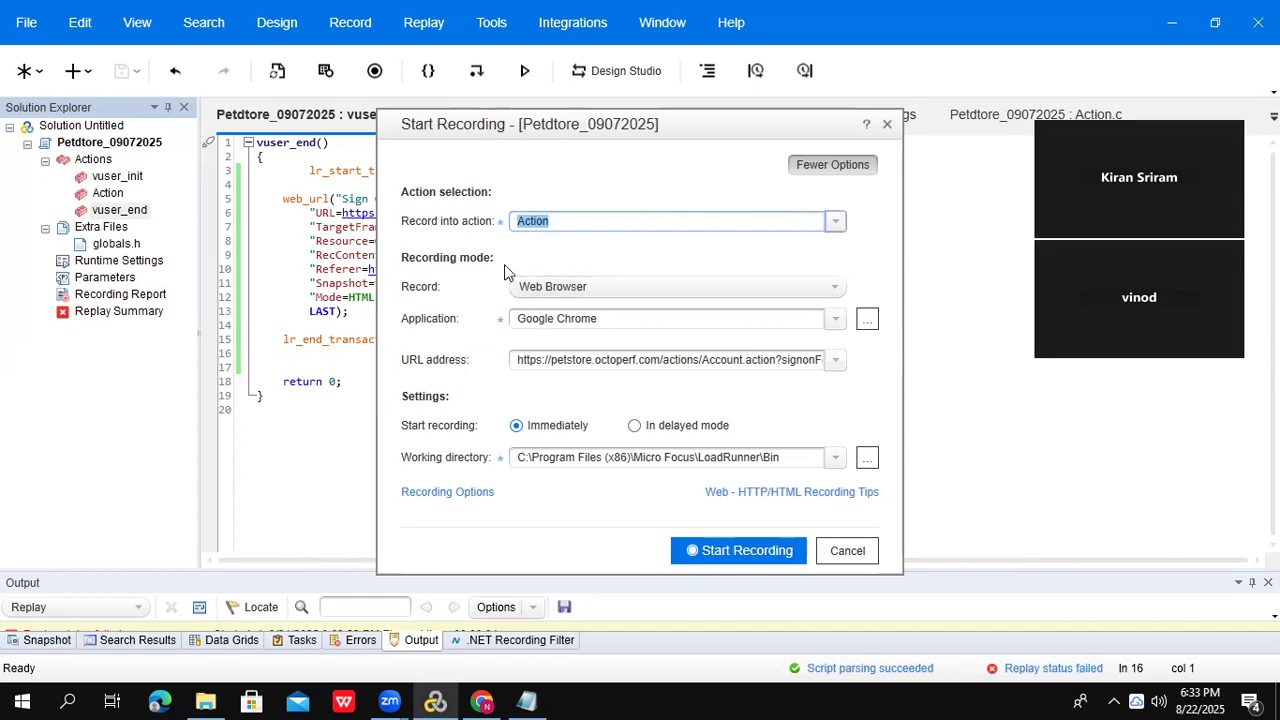
left_click(838, 222)
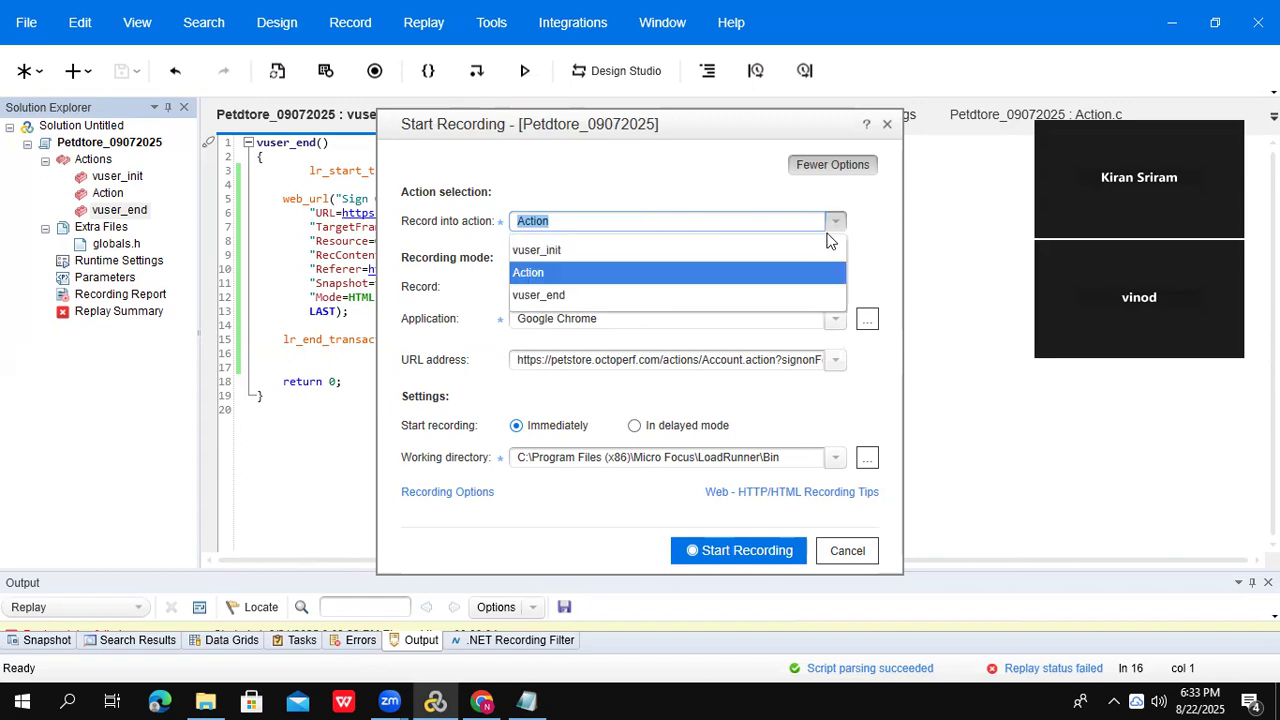
left_click(647, 289)
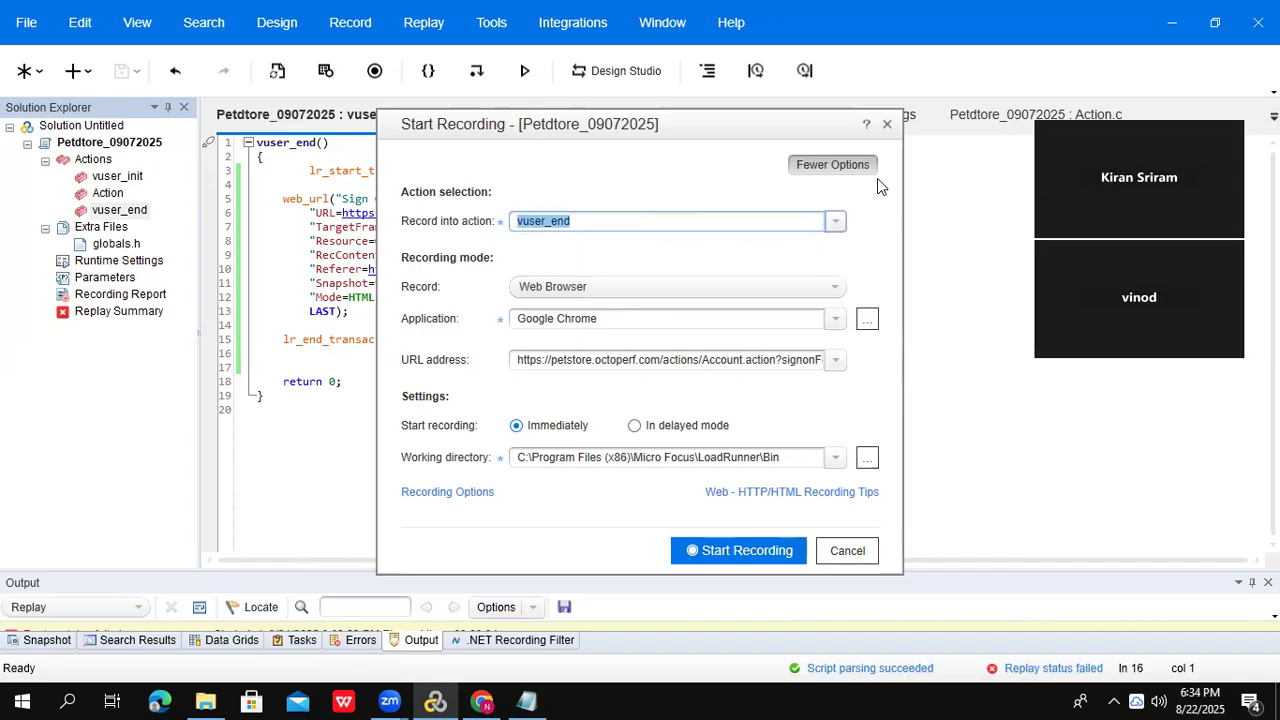
left_click(887, 125)
double_click(117, 176)
left_click_drag(258, 152, 522, 518)
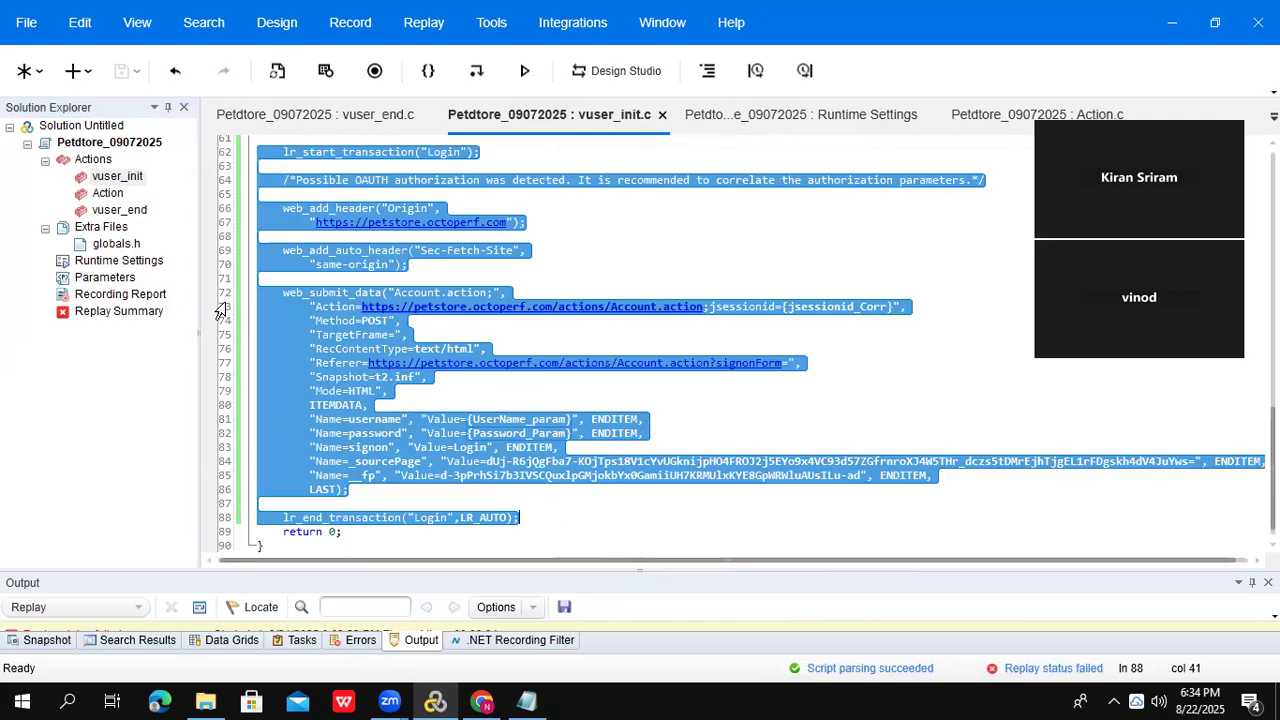
- Review the Logout code in vuser_end, then return to the Action script
double_click(137, 214)
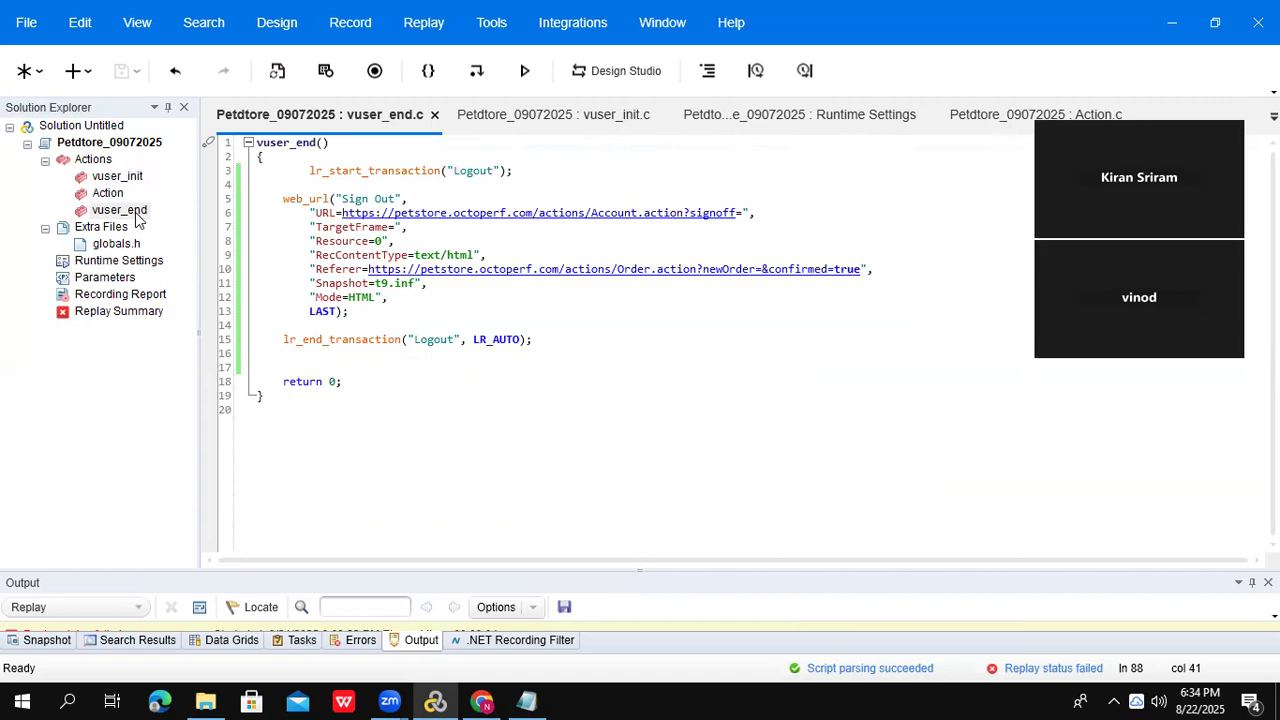
double_click(108, 195)
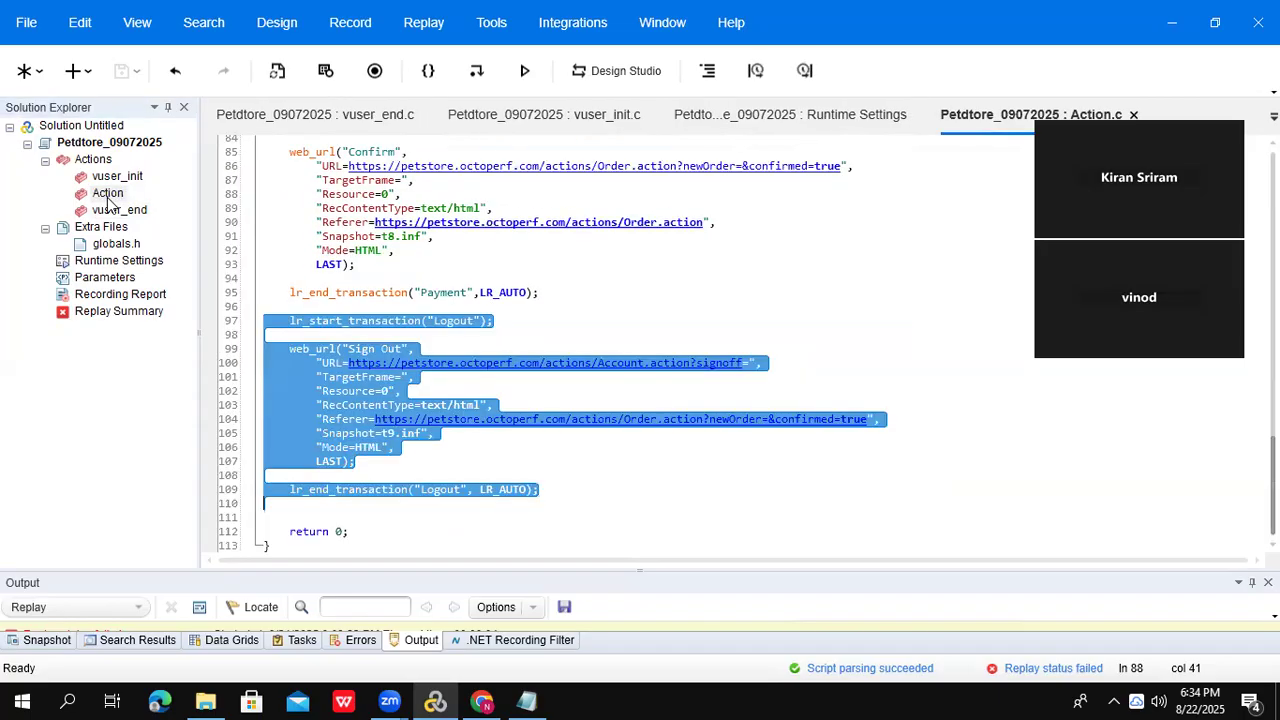
left_click(108, 195)
right_click(110, 203)
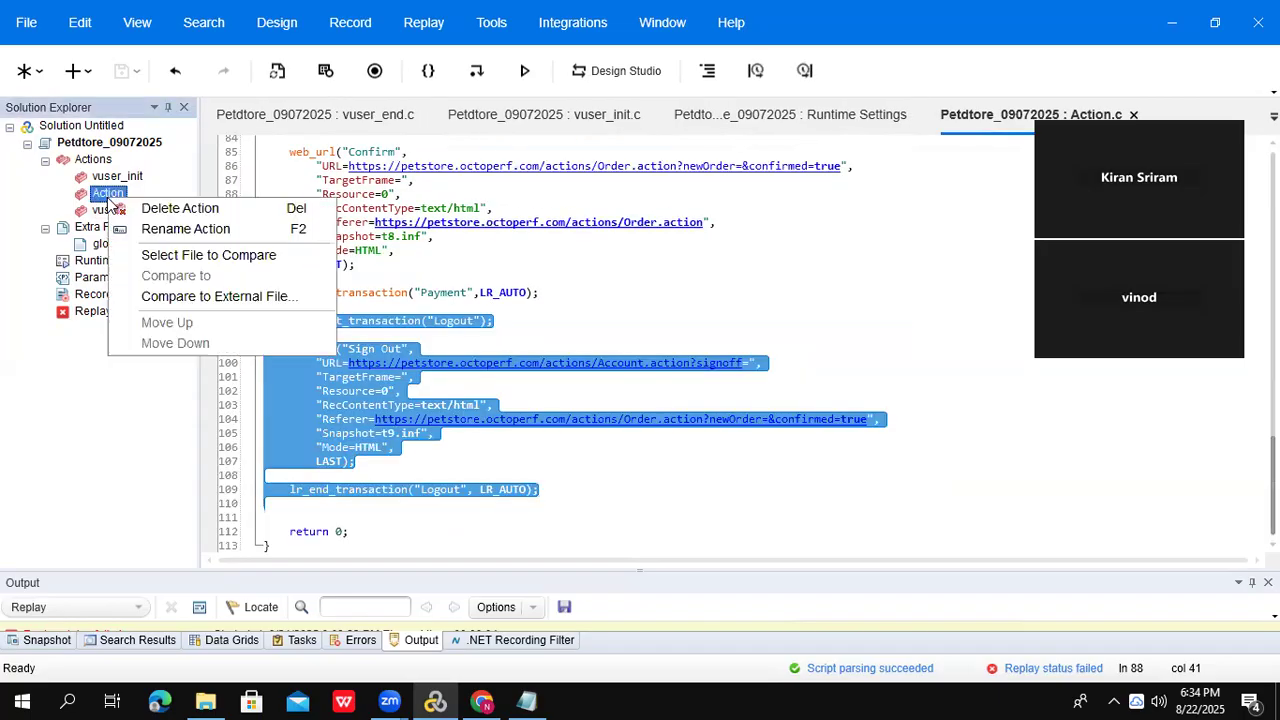
- Create a new empty action named Cancelpet from the Actions folder
right_click(89, 160)
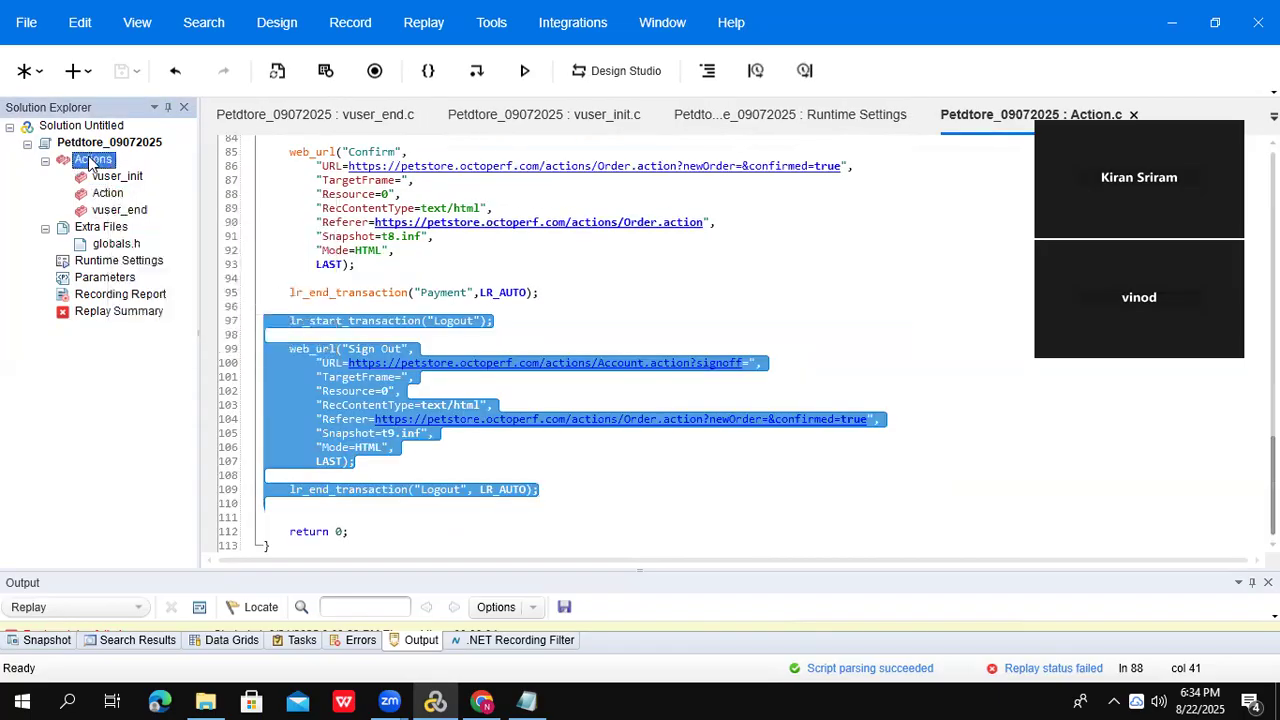
left_click(175, 169)
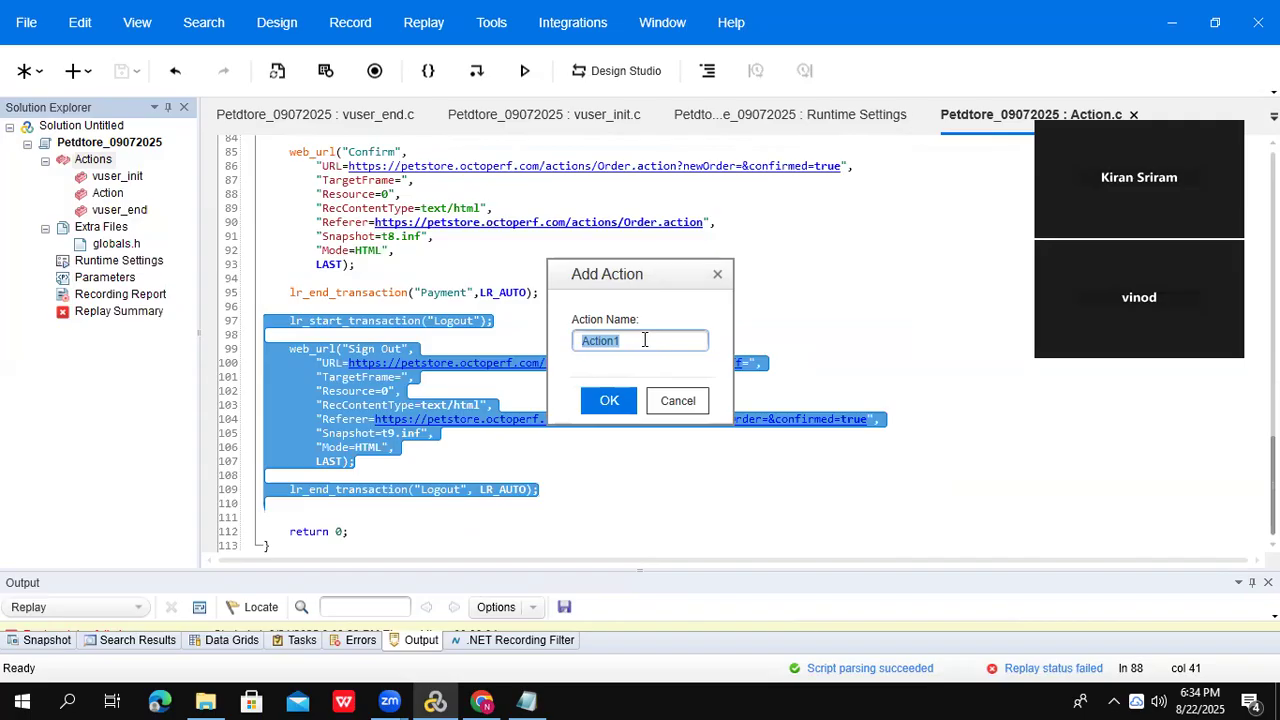
type("Cancelpet")
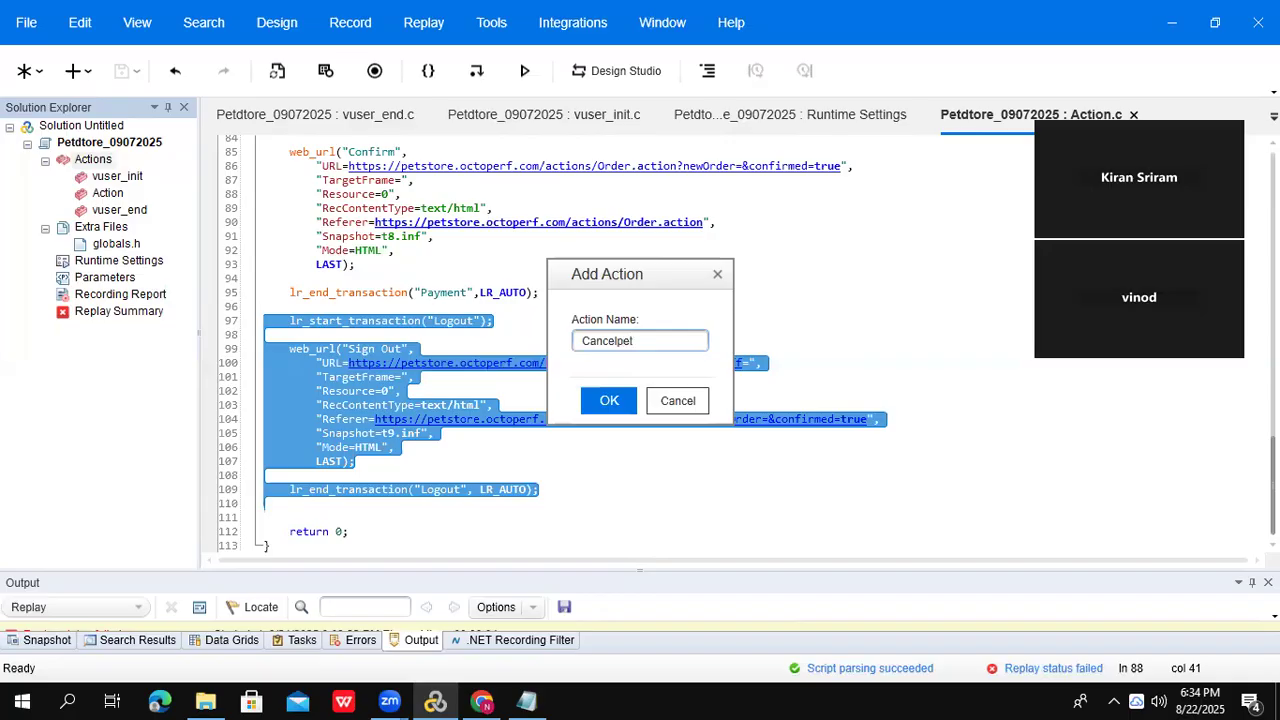
left_click(617, 401)
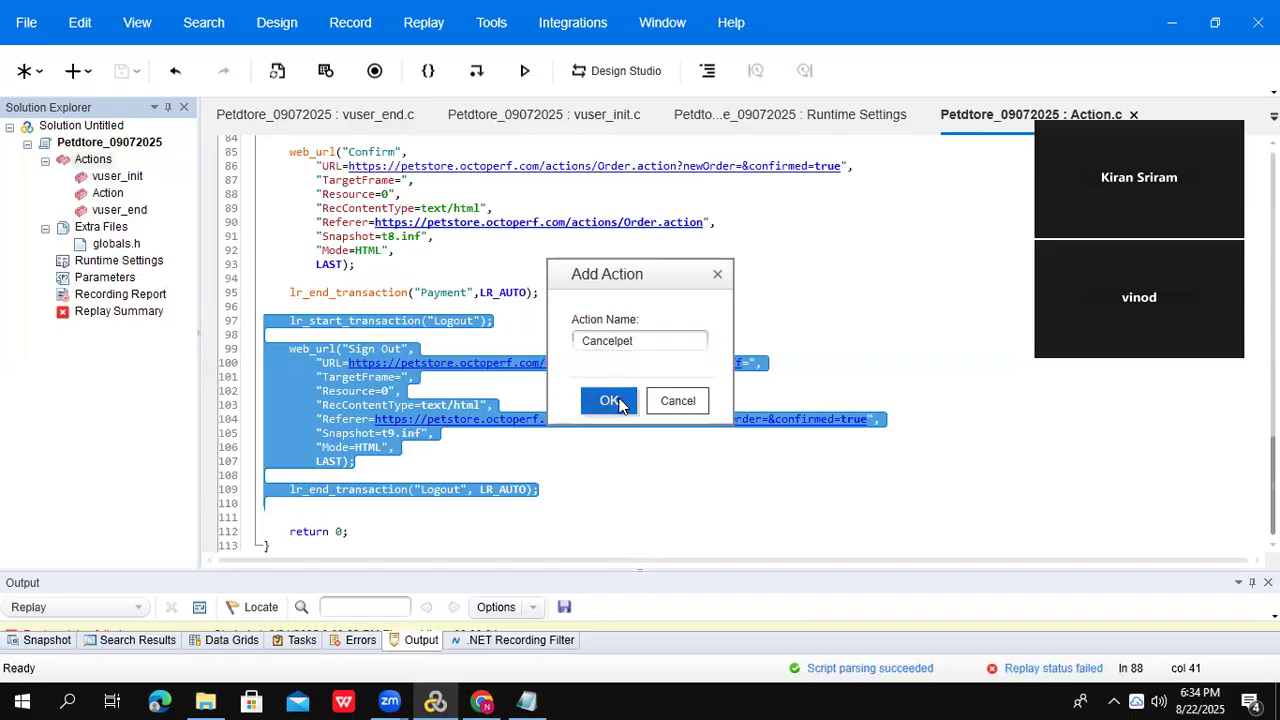
left_click(108, 195)
- Rename the Action action to PetBooking in Solution Explorer
right_click(112, 196)
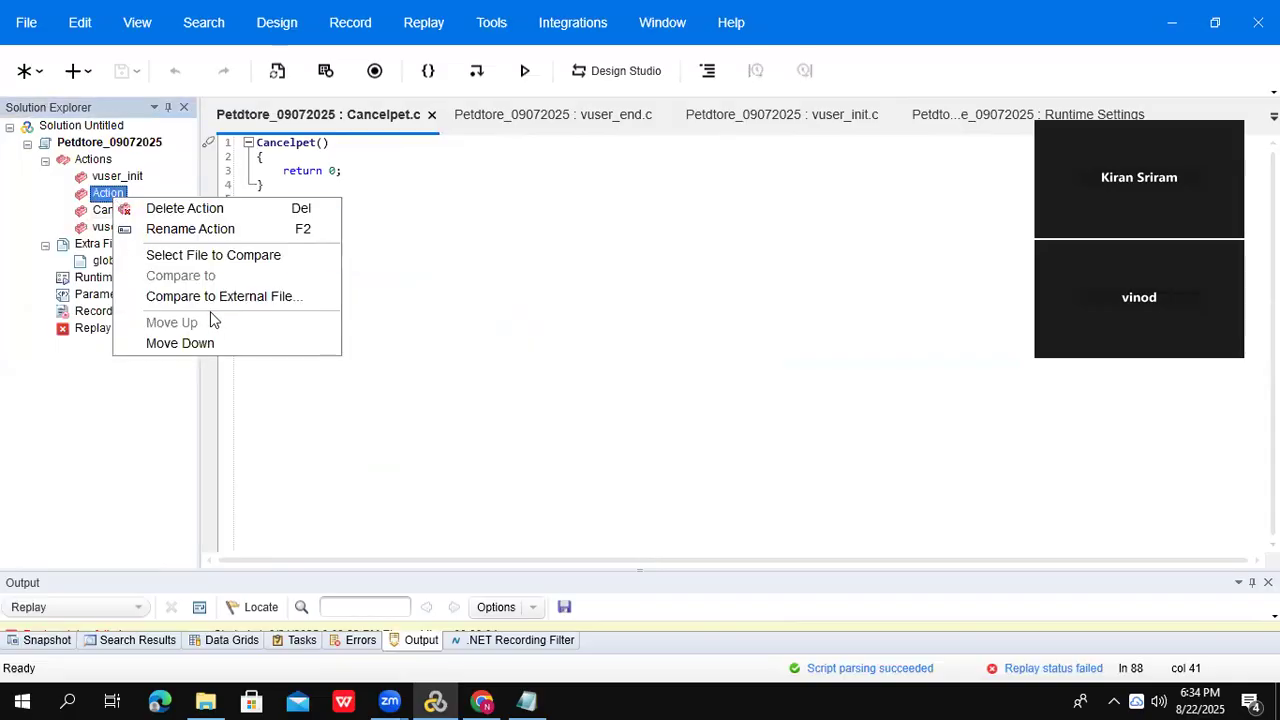
left_click(233, 228)
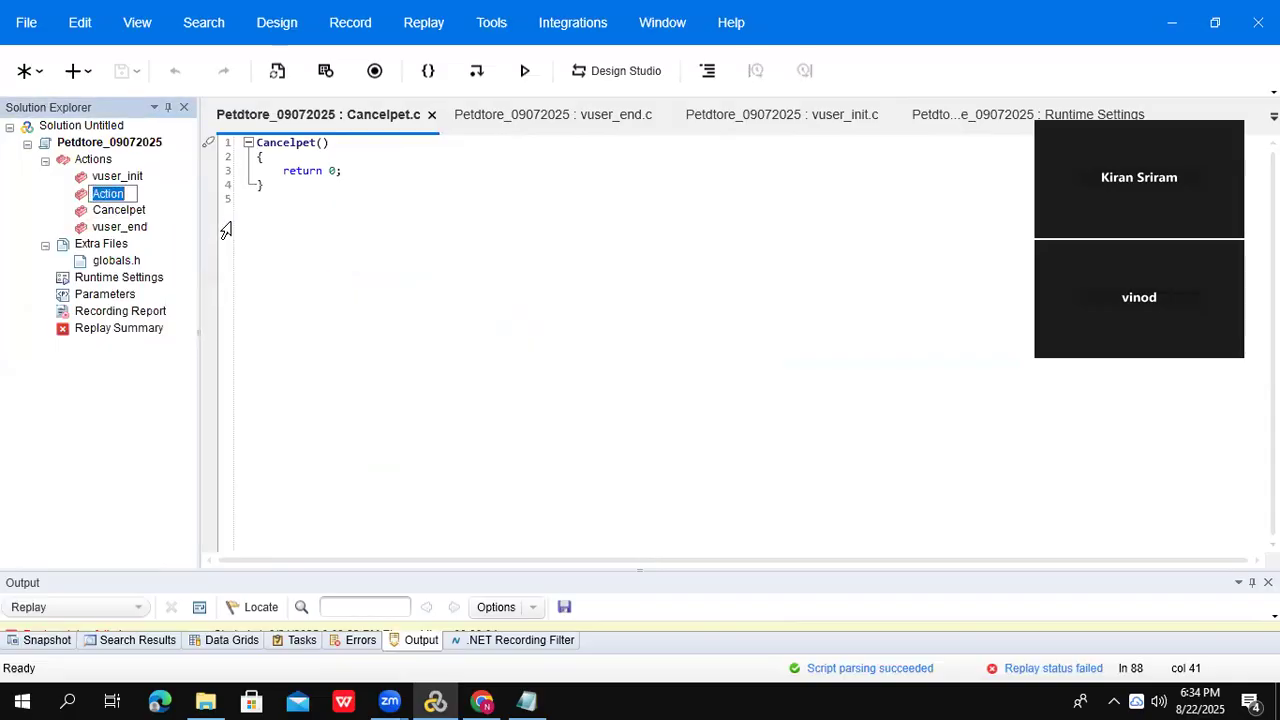
type("PetBooking")
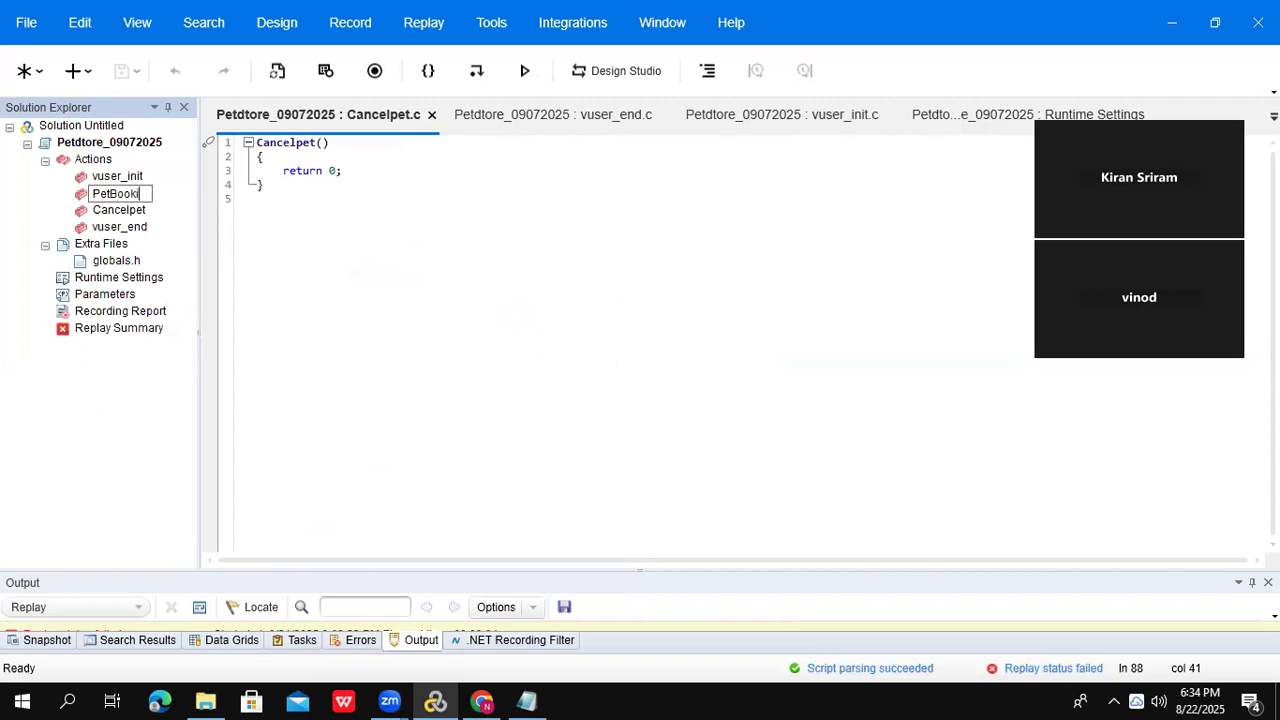
key("Escape")
left_click(140, 213)
left_click(122, 195)
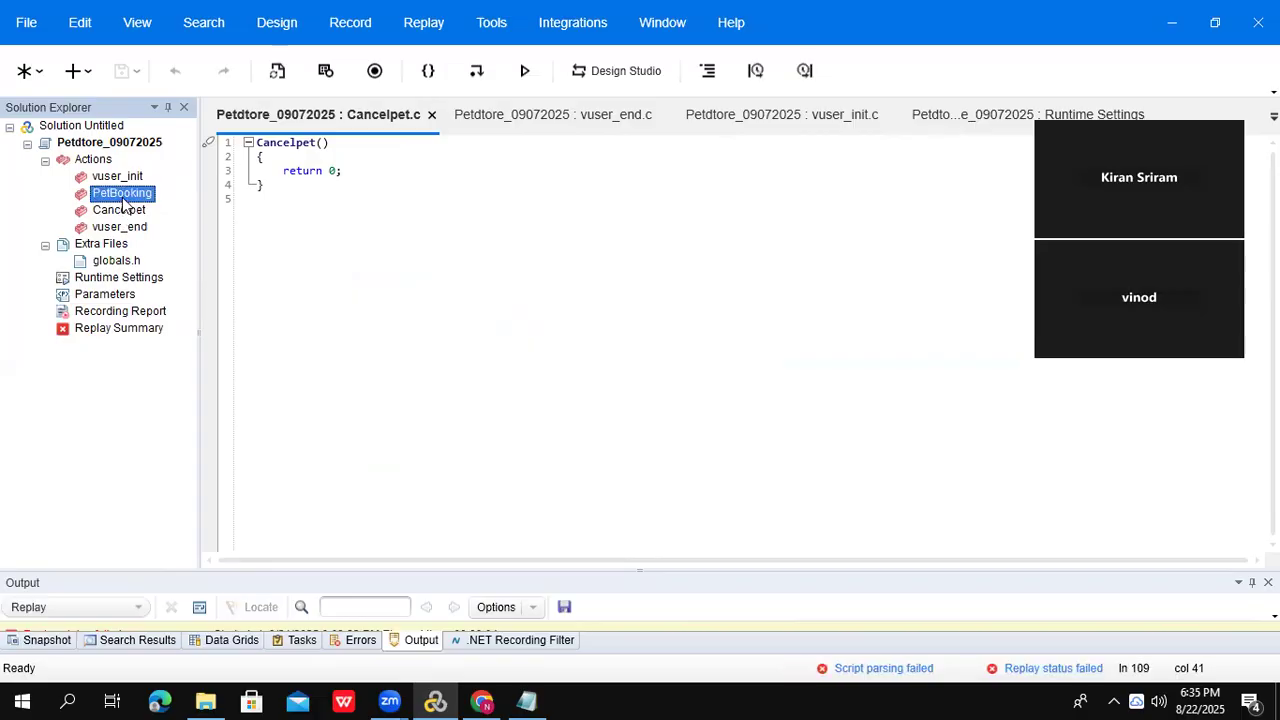
left_click(126, 210)
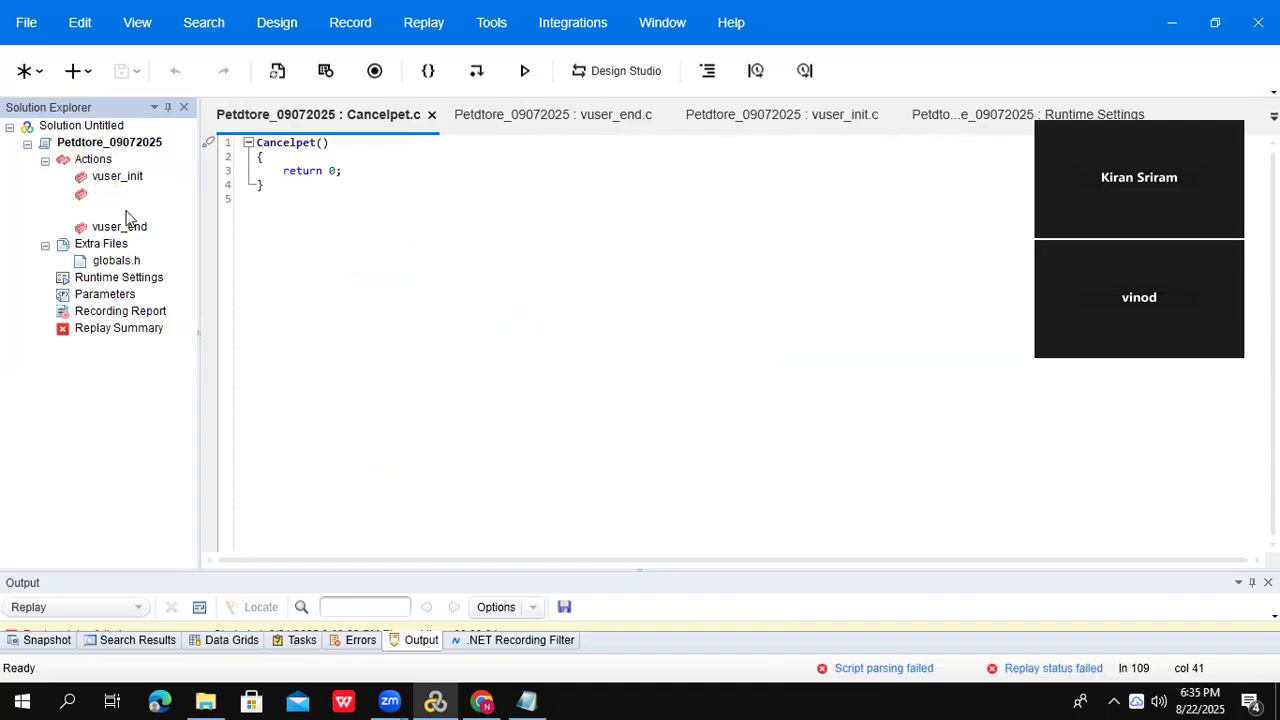
left_click(118, 196)
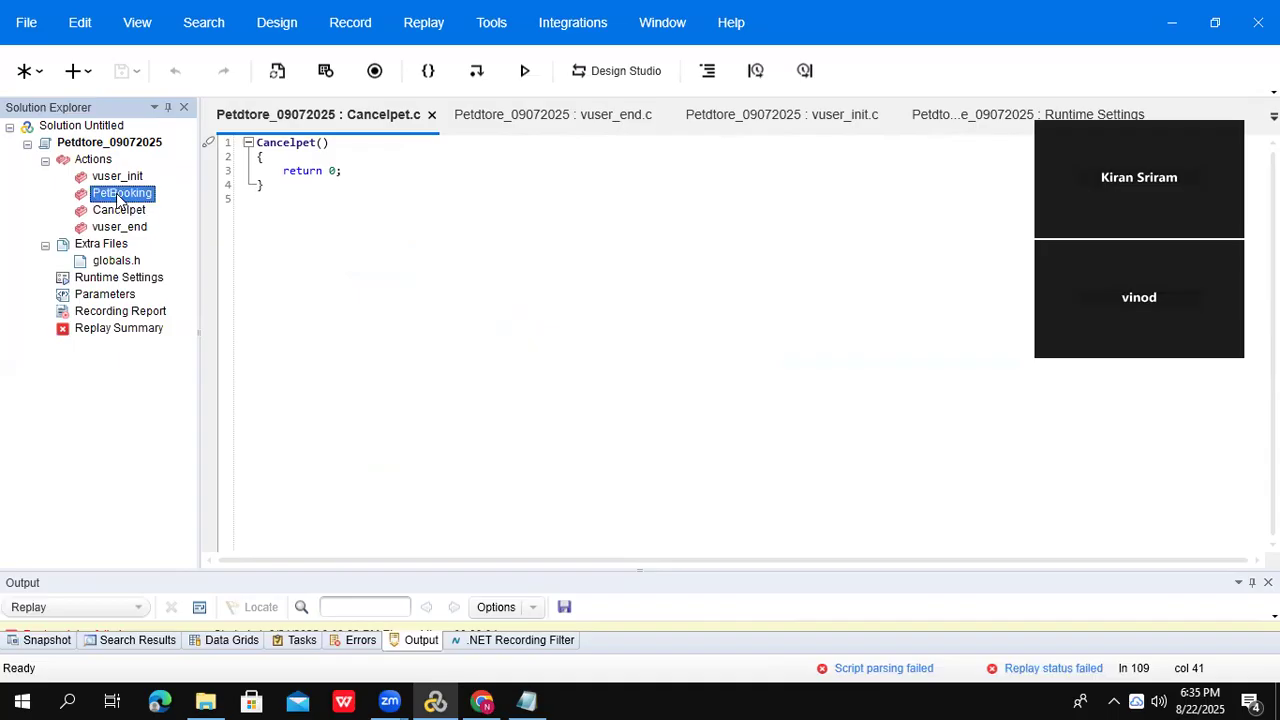
- Add 'petbooking 10 times' and 'Cancel 5 pets' lines to the Notepad plan
left_click(527, 701)
left_click(279, 324)
key("Return")
key("Return")
type("petbooking")
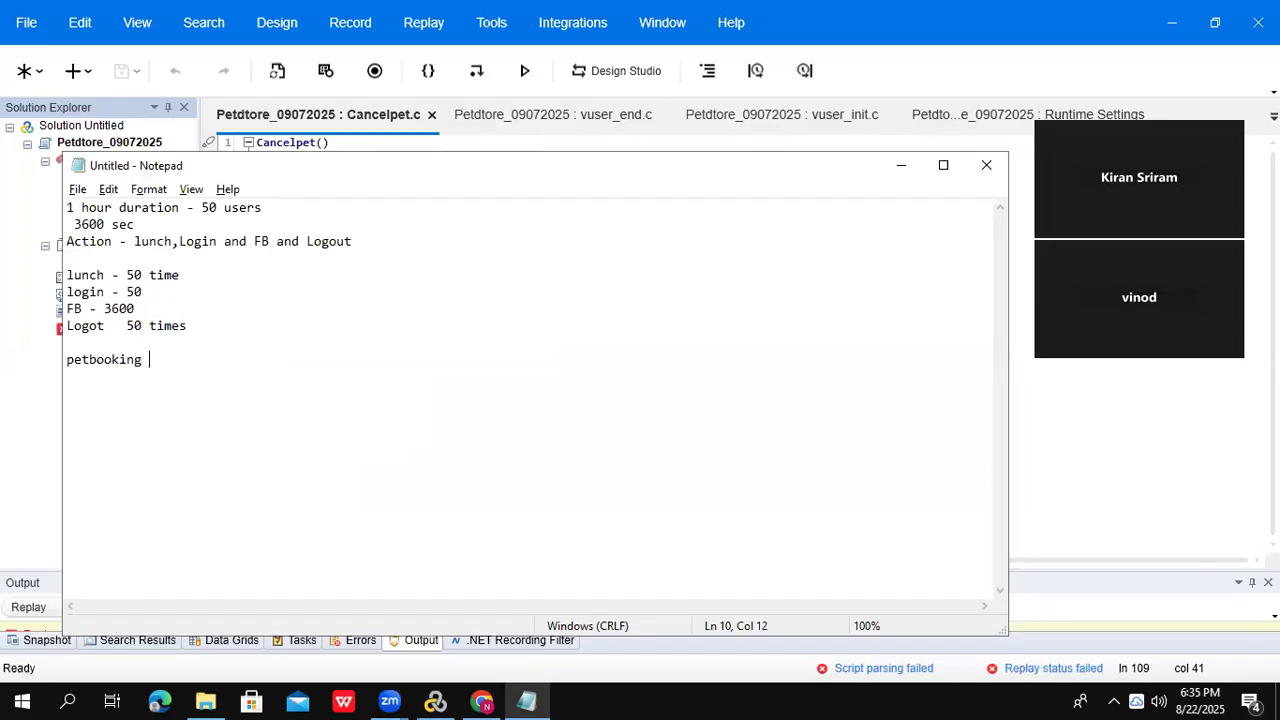
type(" 10 times")
key("Return")
type("Cancel 5 pets")
key("alt+Tab")
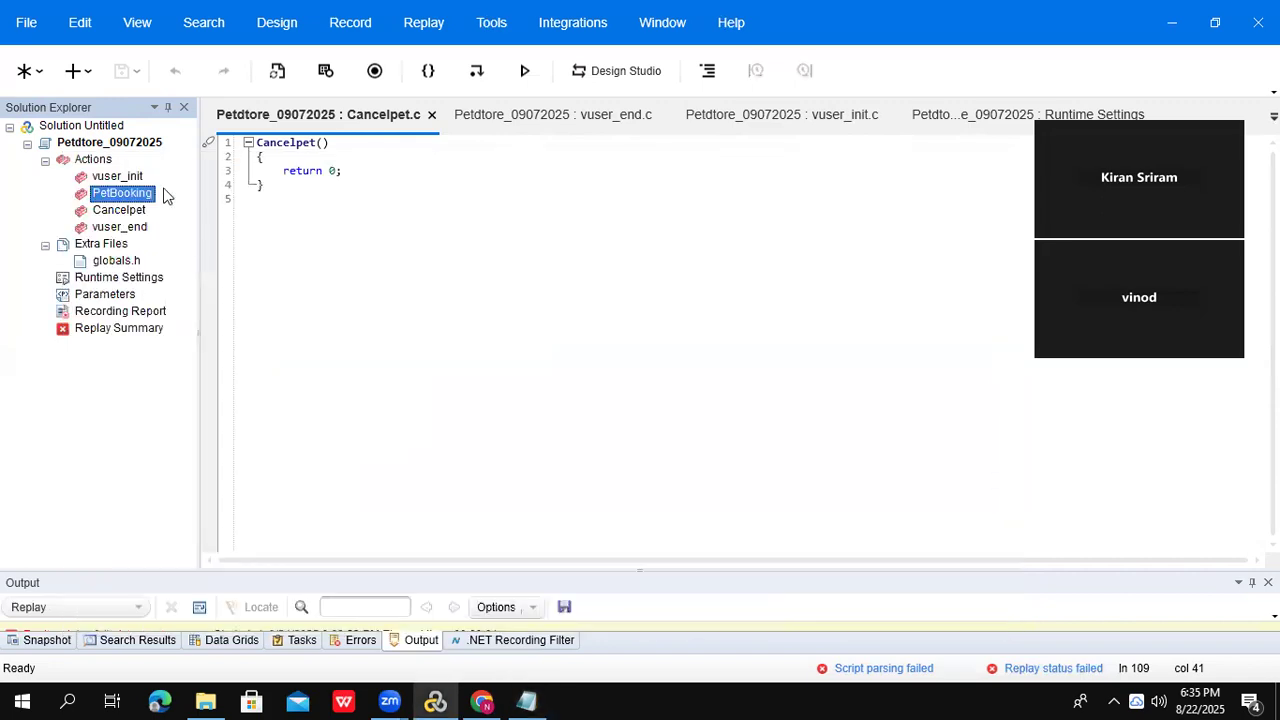
- Open the PetBooking and Cancelpet scripts to check their contents
left_click(111, 215)
double_click(122, 194)
double_click(118, 212)
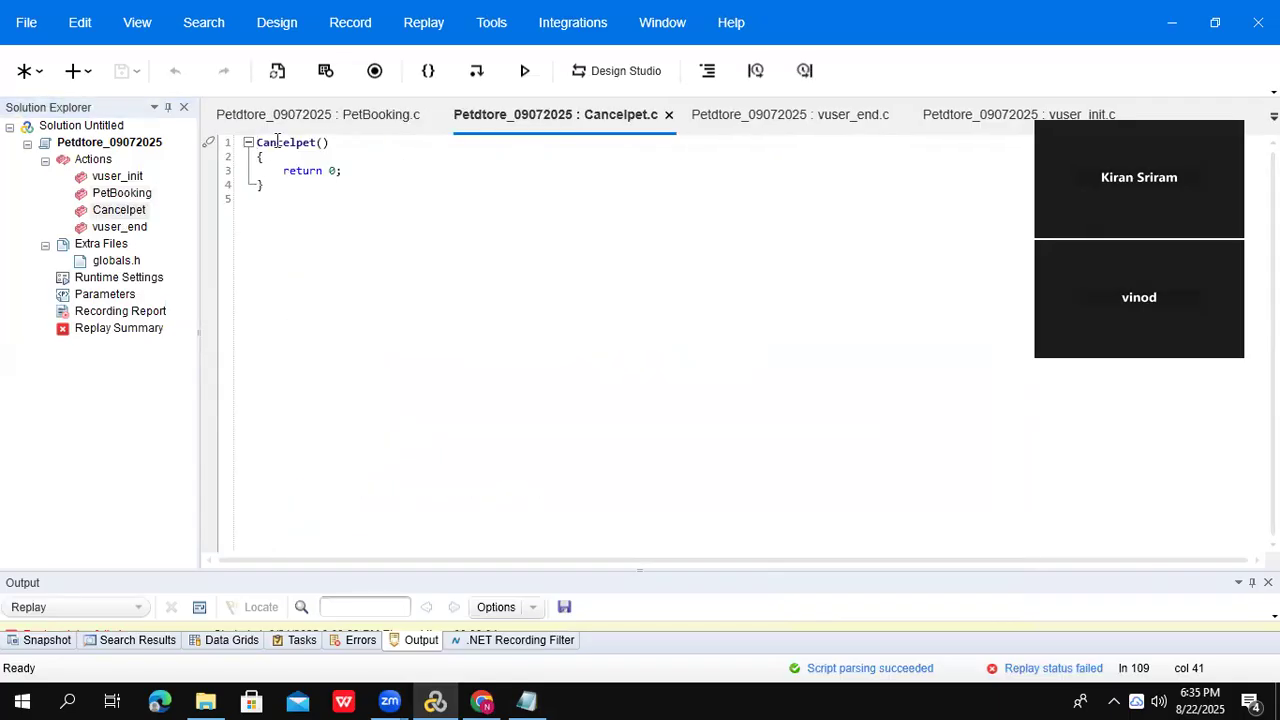
left_click(119, 195)
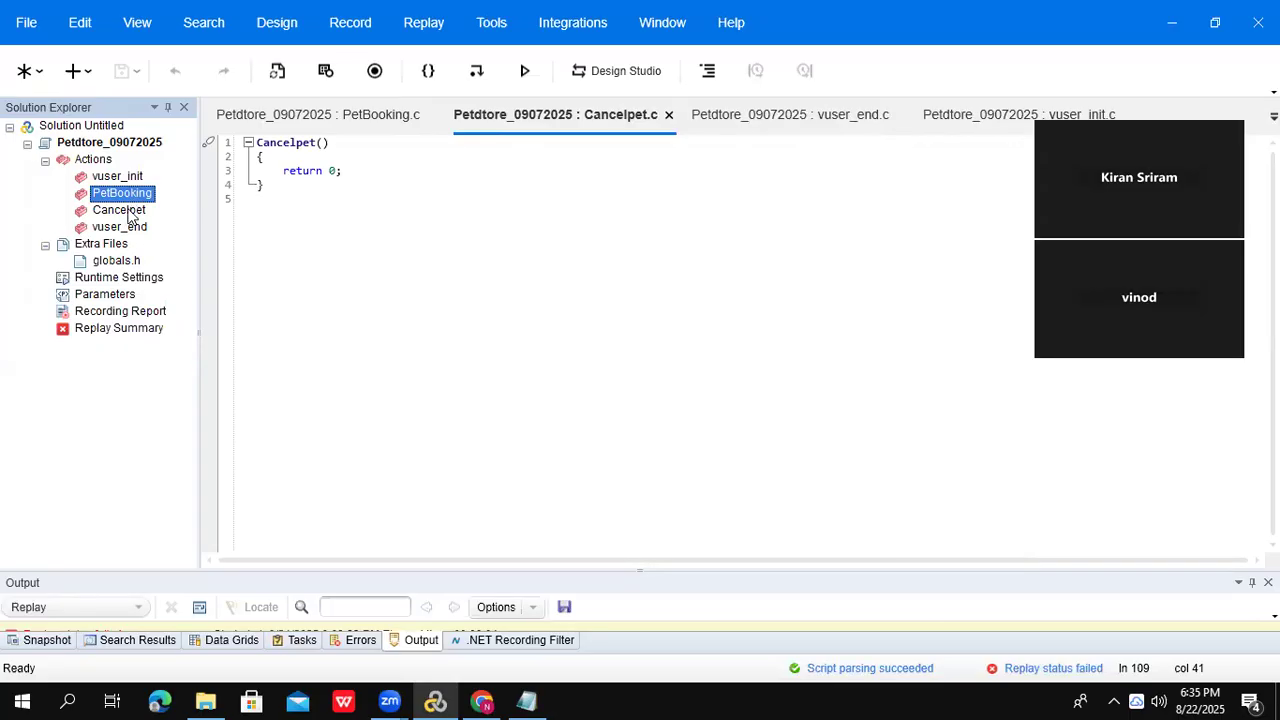
left_click(130, 212)
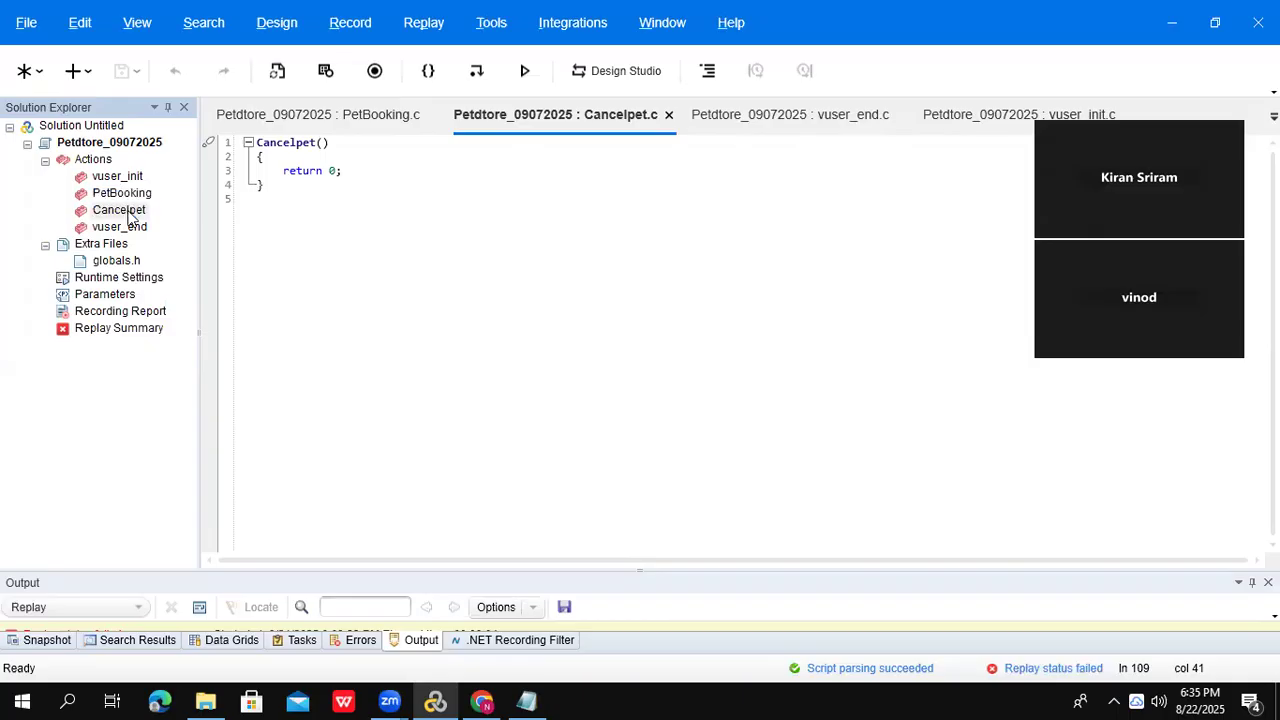
- Check the iteration notes in Notepad, then open the script's Runtime Settings
key("alt+Tab")
left_click_drag(66, 359, 223, 359)
left_click_drag(67, 376, 272, 396)
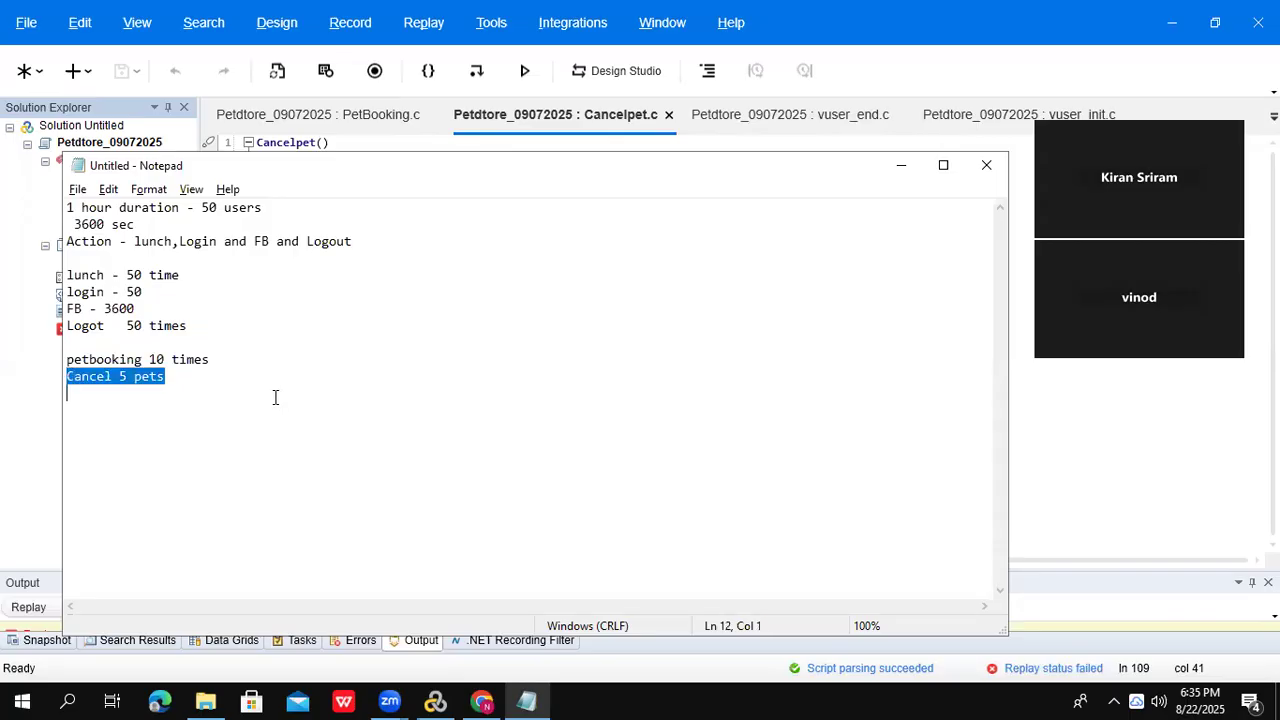
key("alt+Tab")
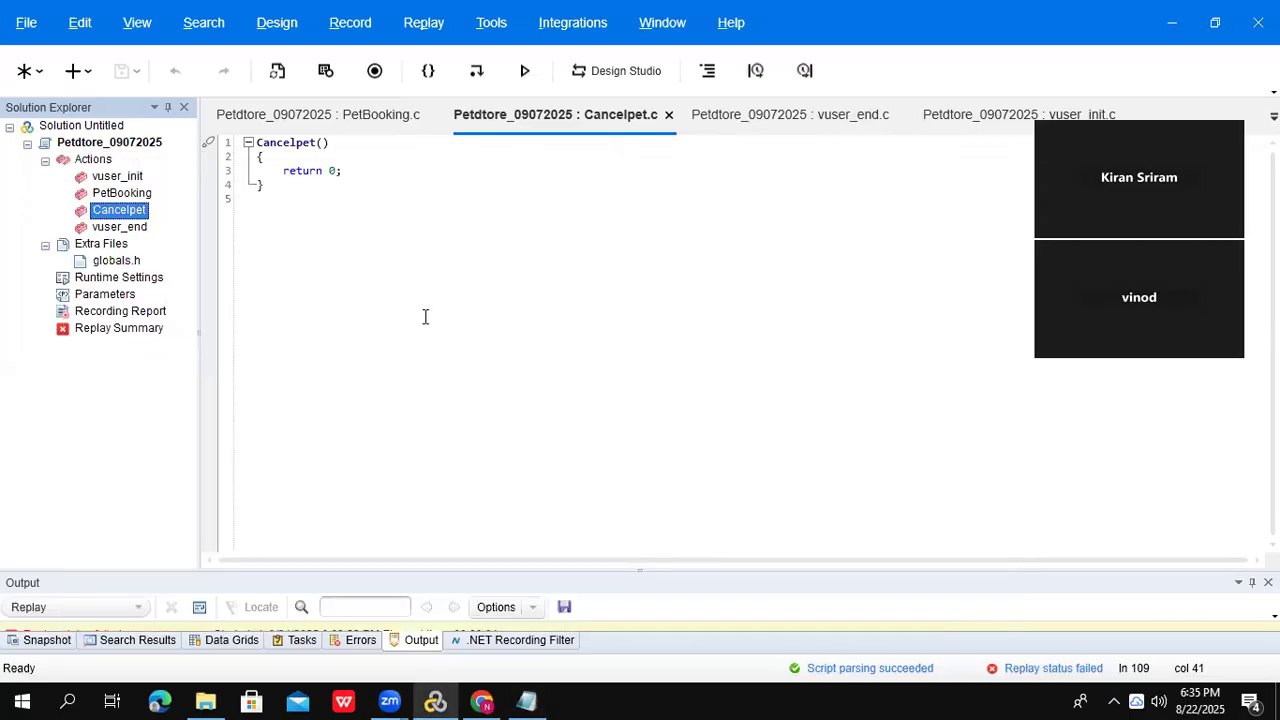
double_click(150, 282)
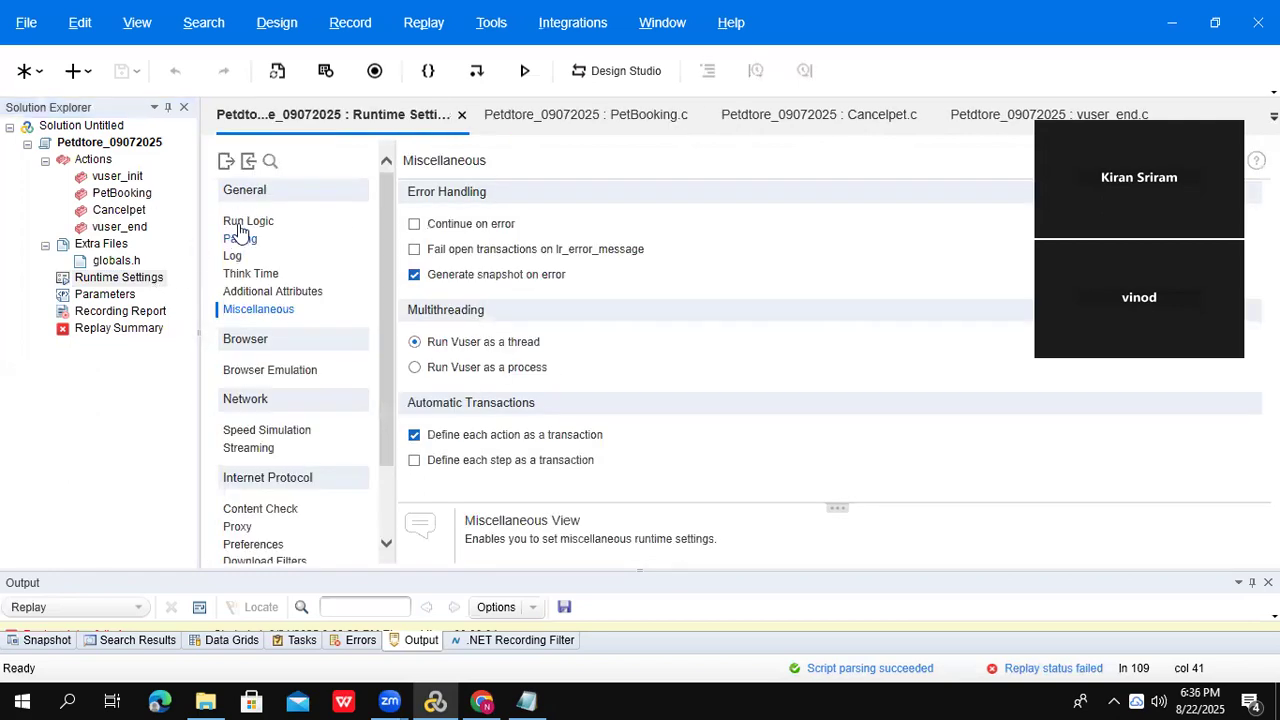
- In Run Logic, insert a new Block0 under the Run section
left_click(241, 229)
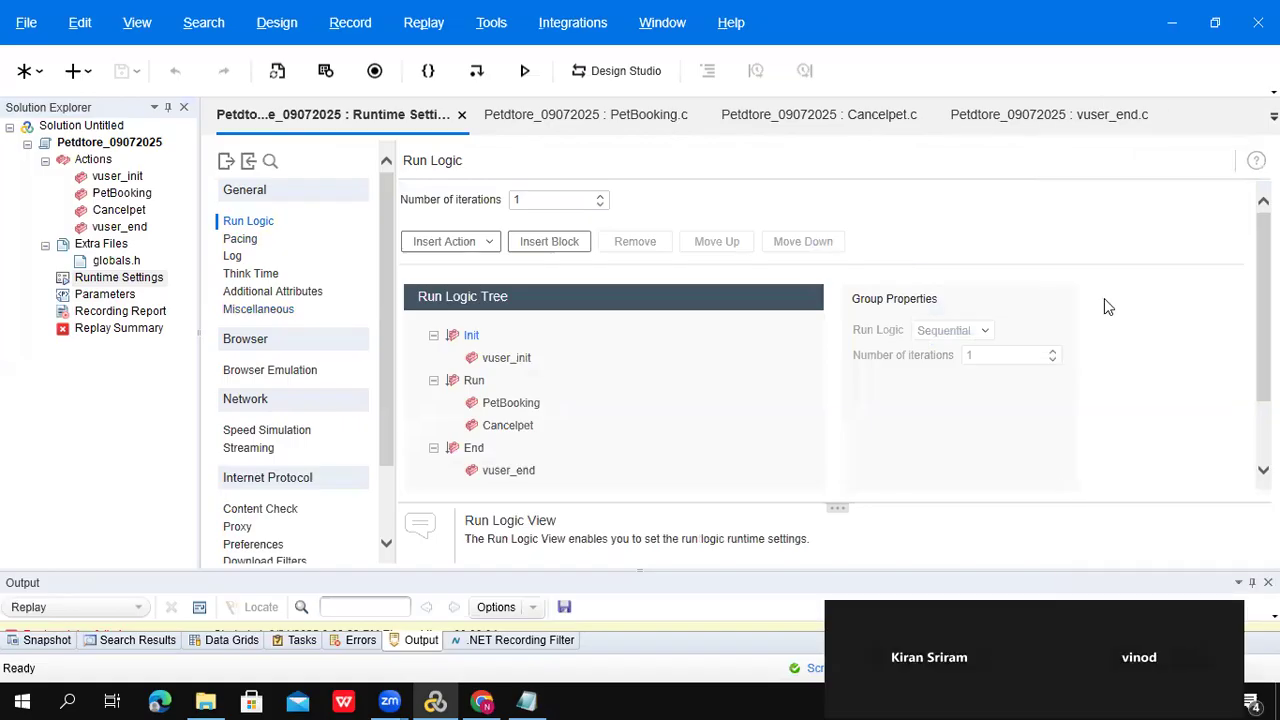
scroll(940, 320, "down", 2)
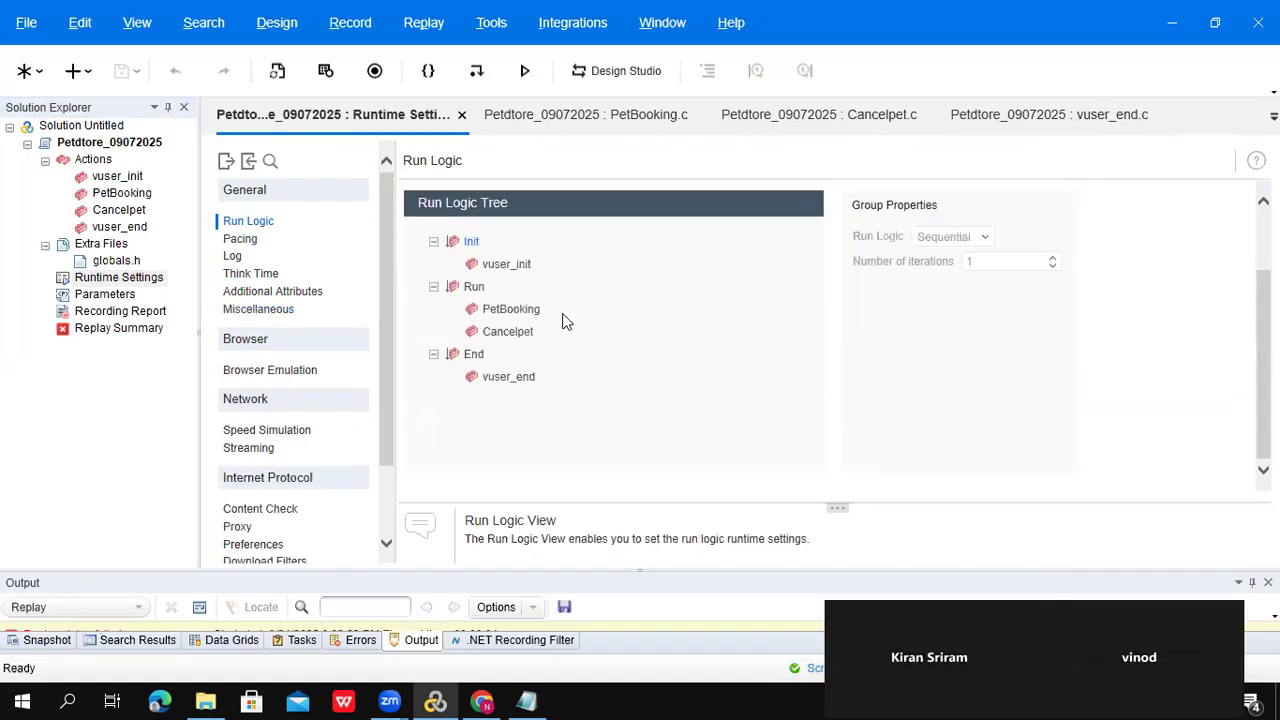
left_click(474, 288)
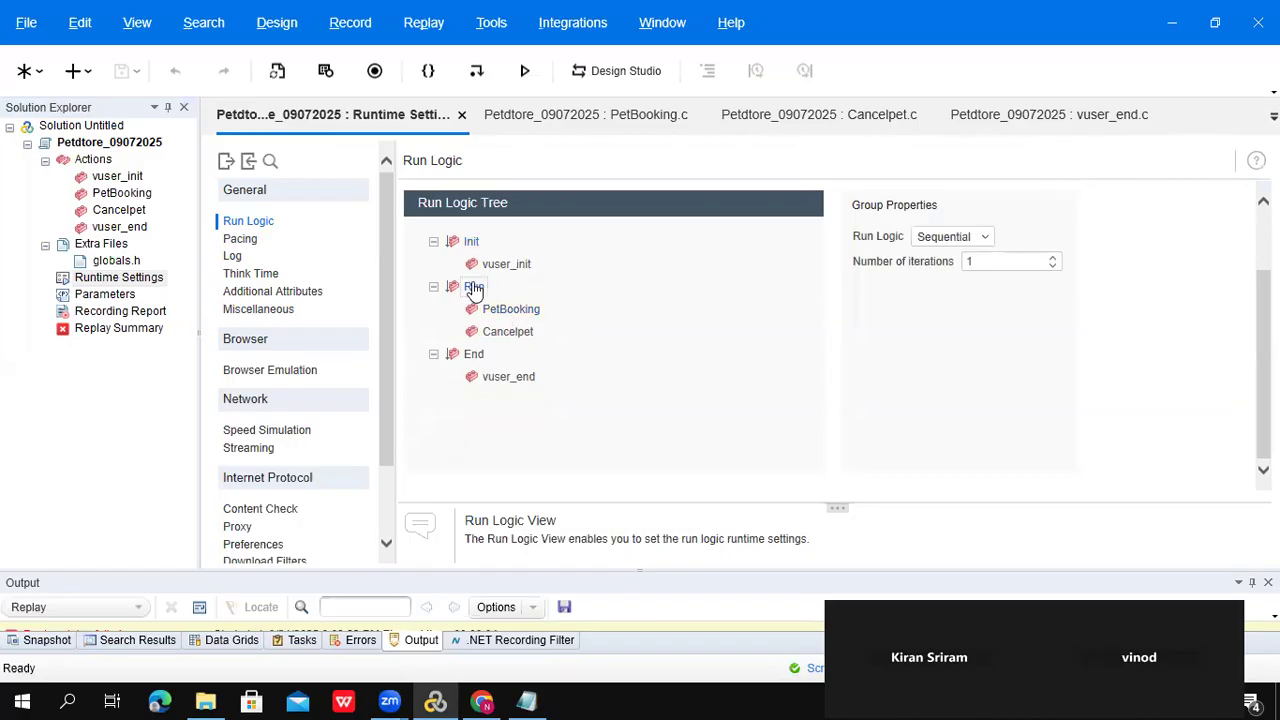
right_click(474, 290)
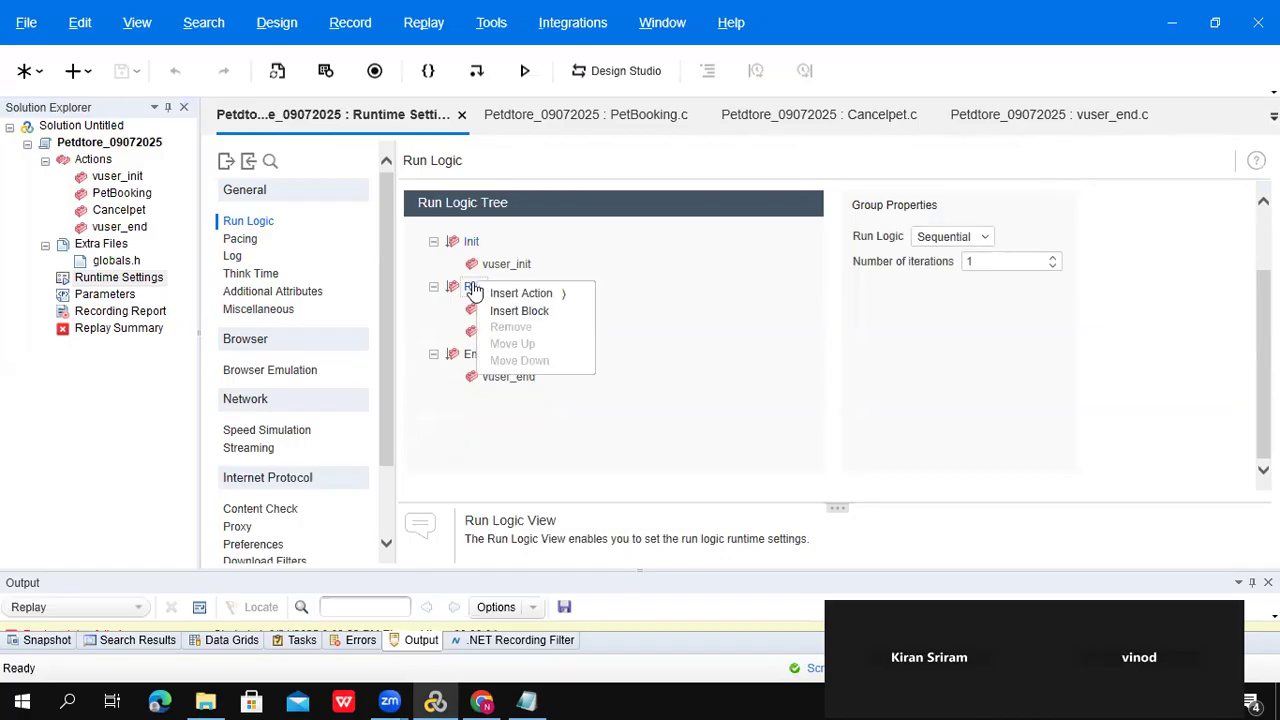
left_click(537, 312)
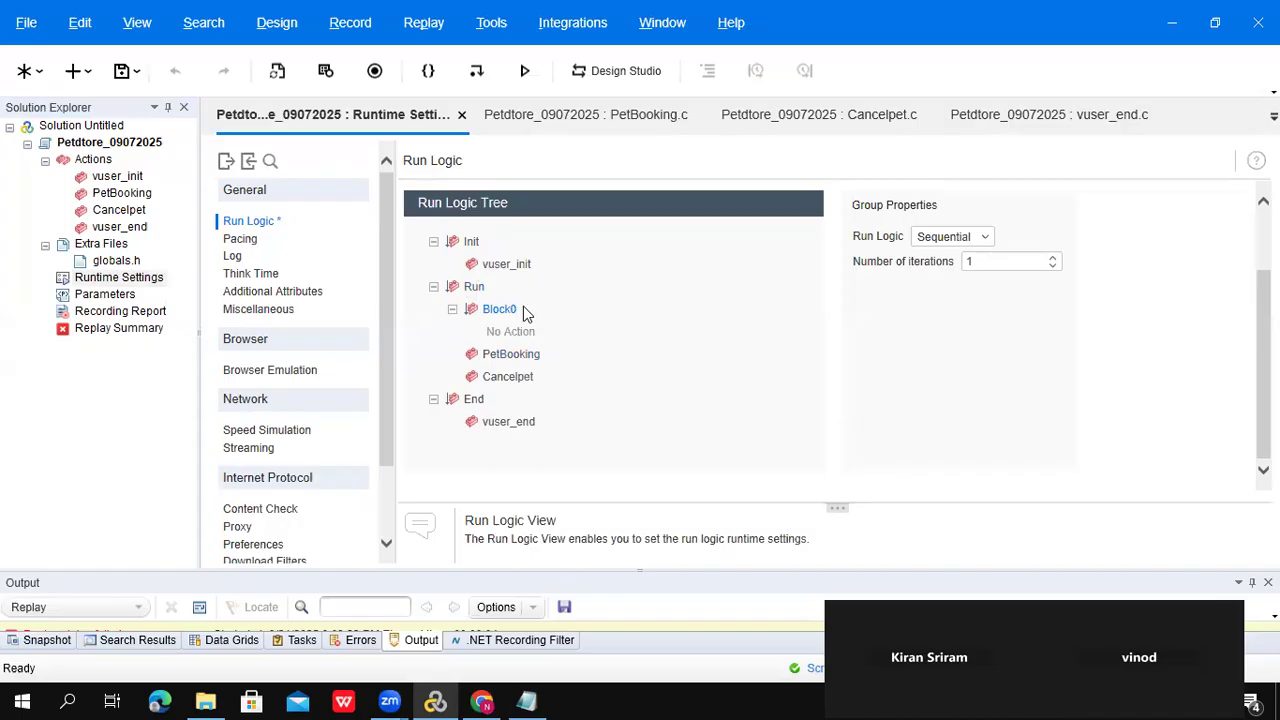
- Nest Block1 inside Block0, then collapse Block0
right_click(496, 311)
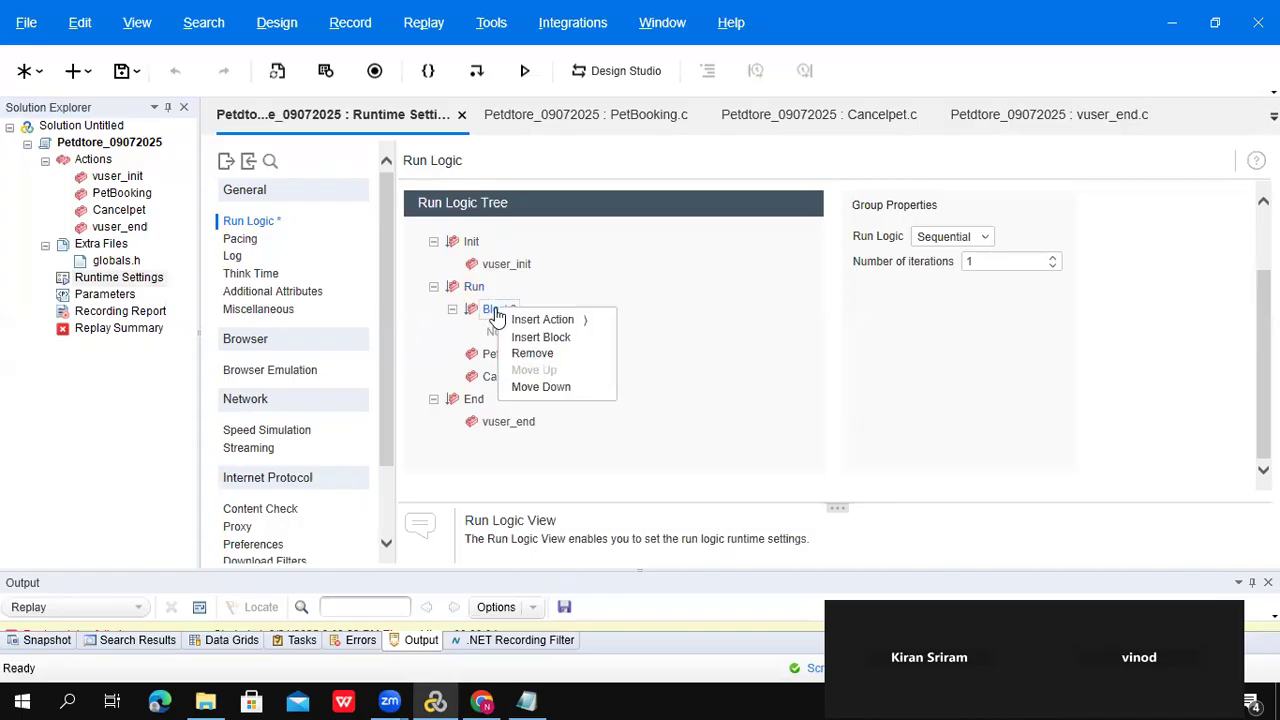
left_click(556, 337)
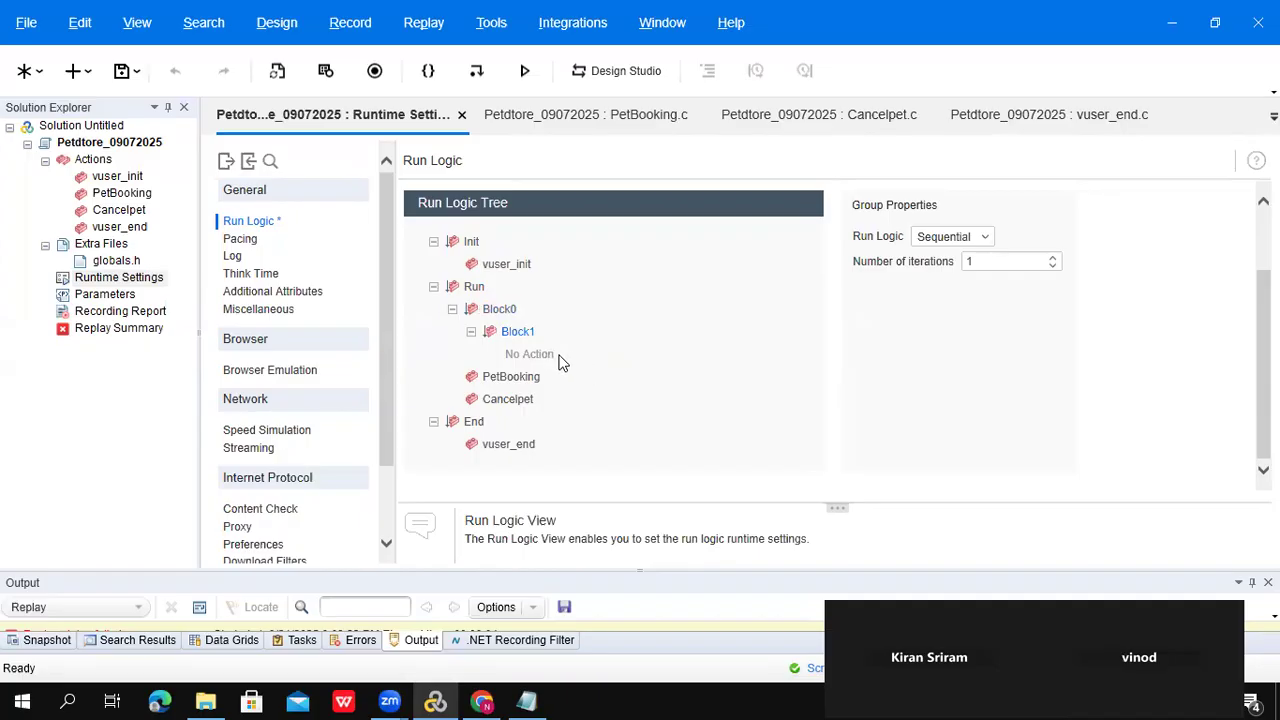
right_click(499, 315)
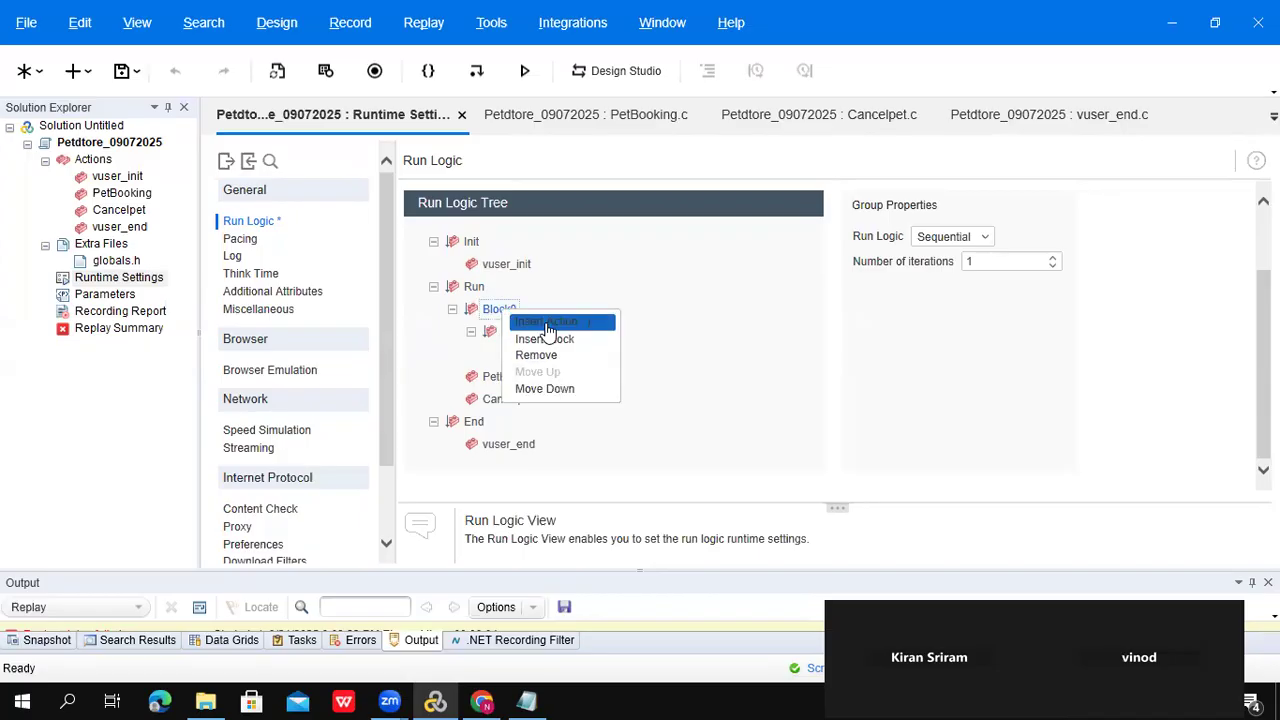
left_click(548, 322)
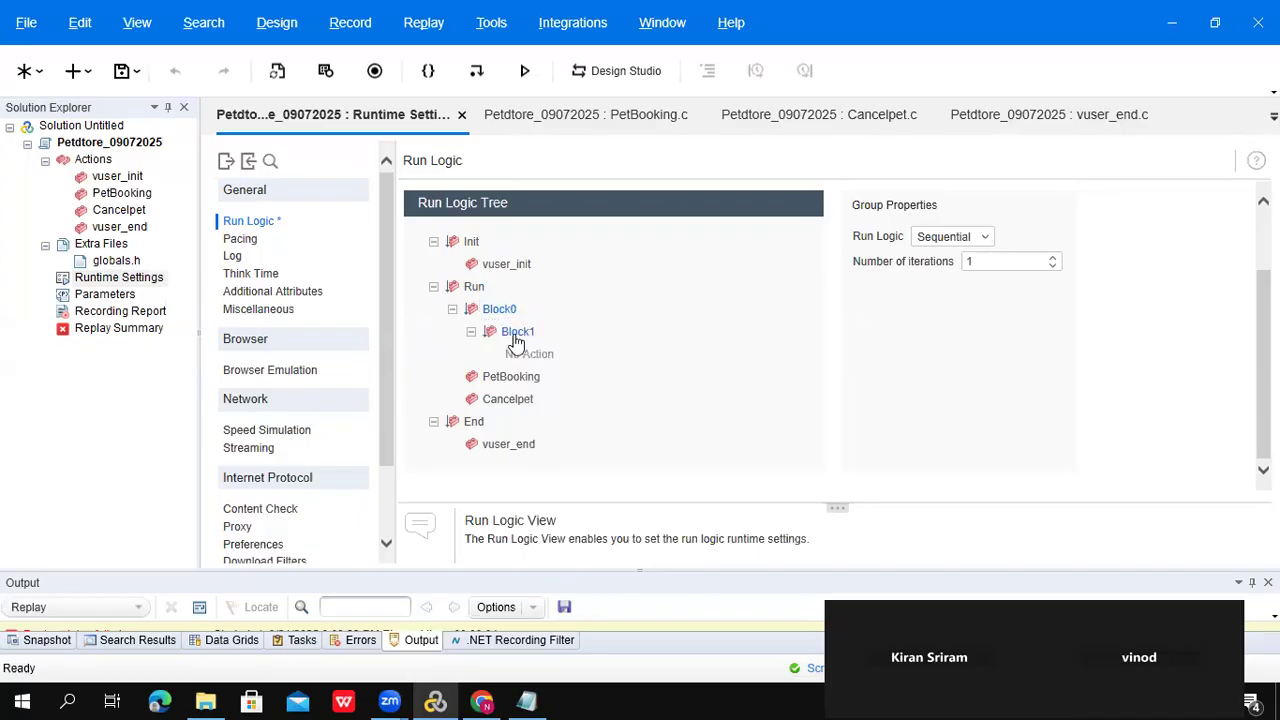
right_click(517, 340)
left_click(498, 311)
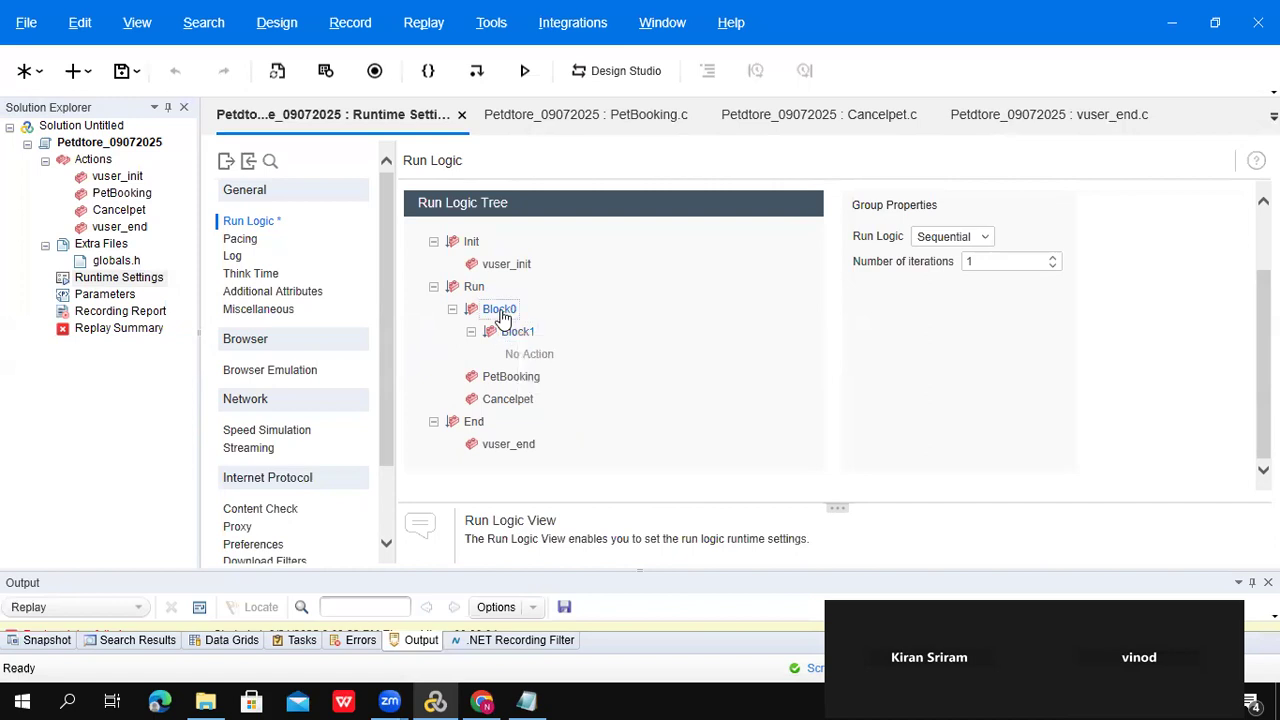
left_click(451, 310)
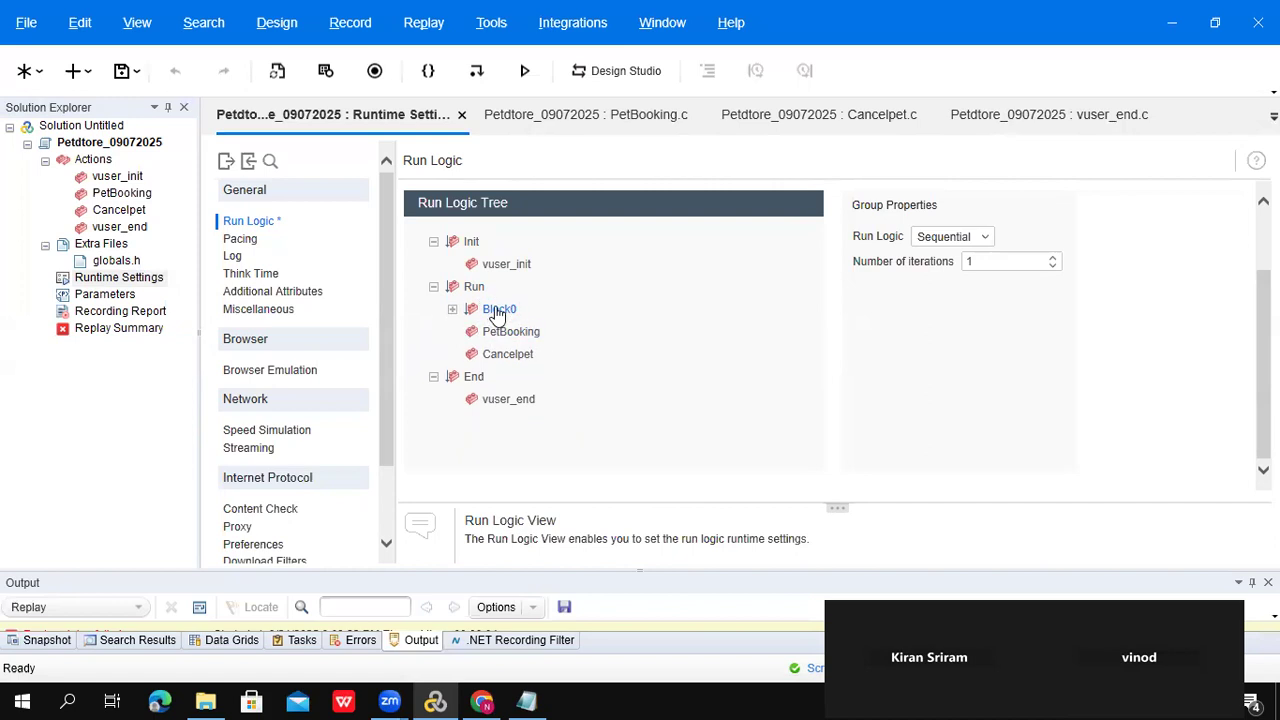
- Insert the PetBooking action into Block0 and the Cancelpet action into Block1
left_click(452, 309)
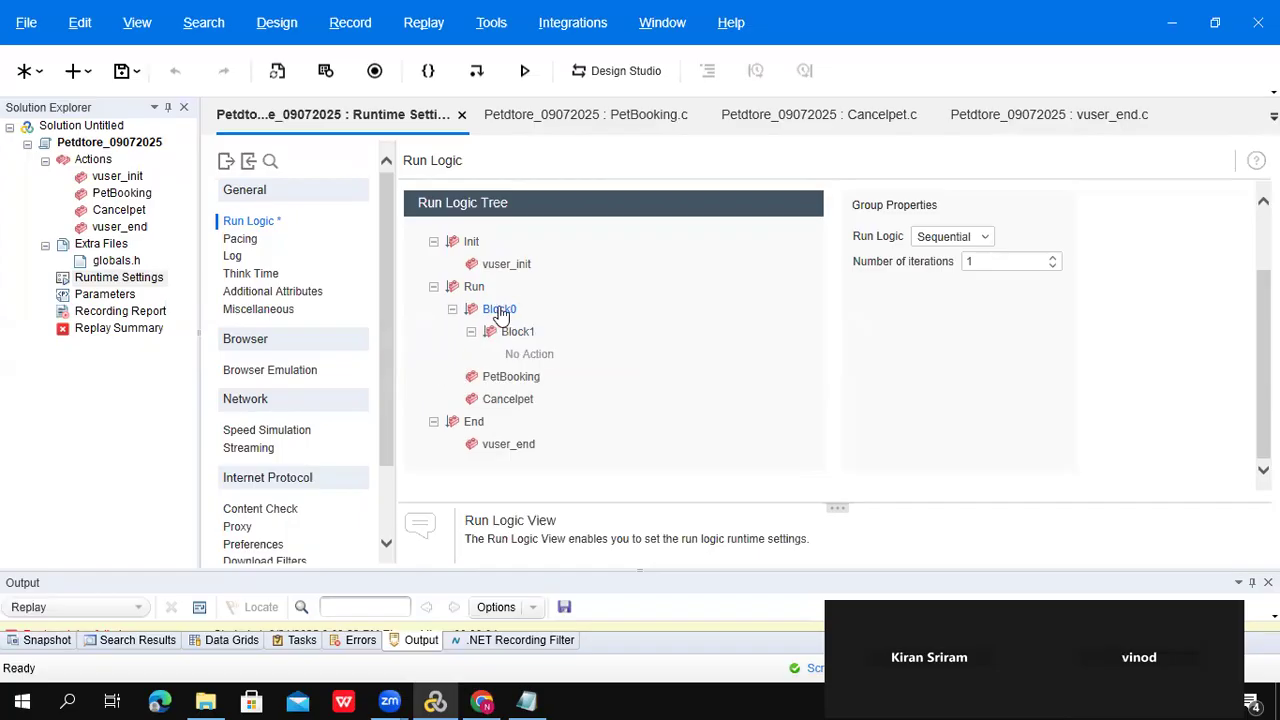
right_click(500, 312)
mouse_move(579, 320)
left_click(652, 345)
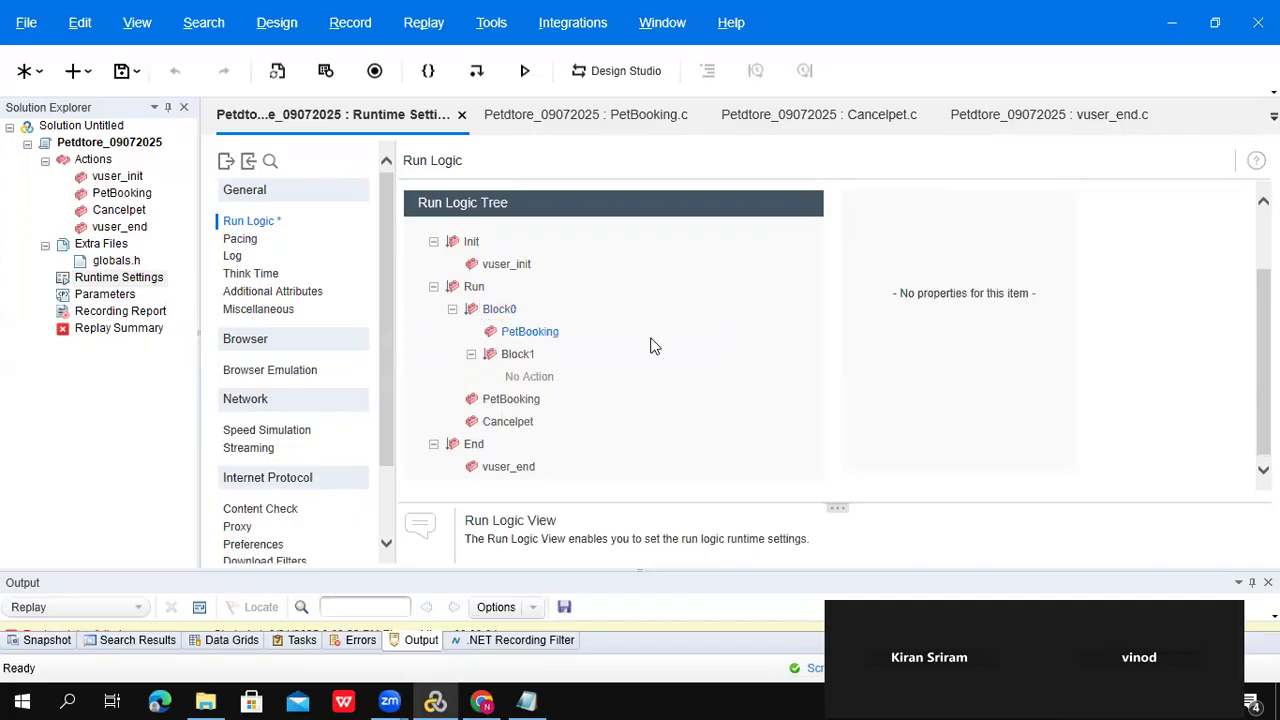
left_click(514, 356)
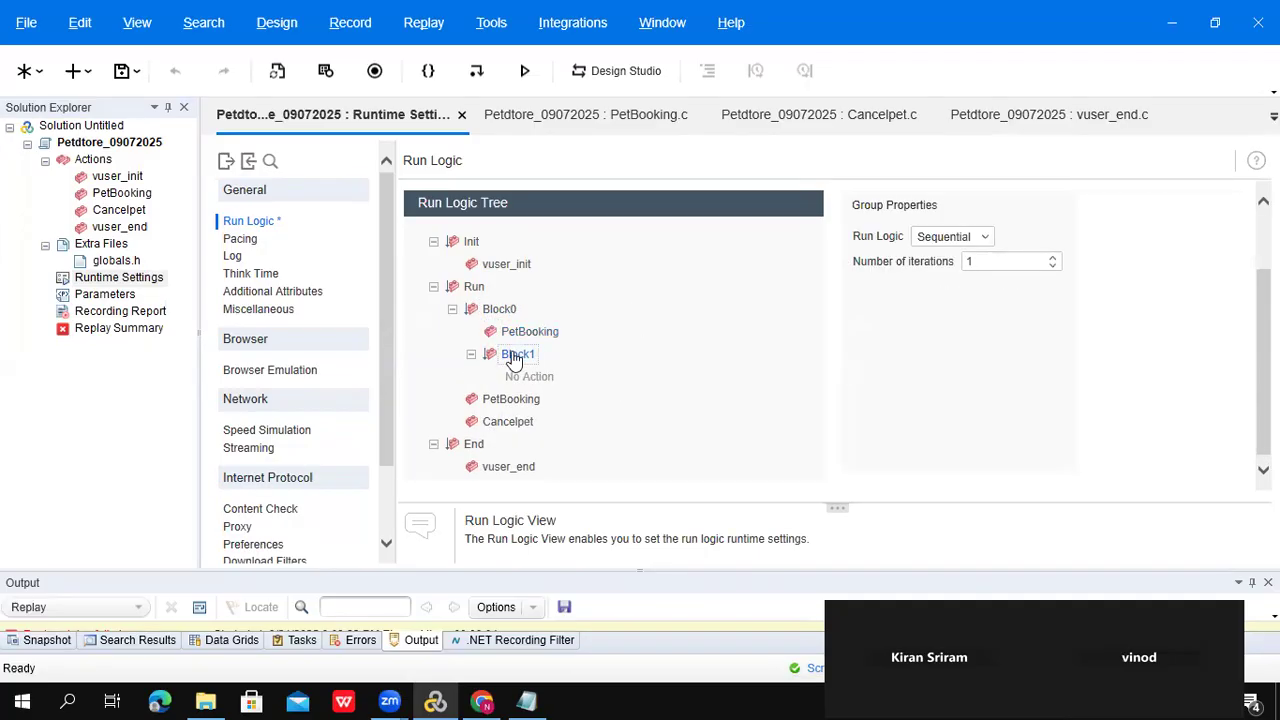
right_click(514, 356)
mouse_move(607, 366)
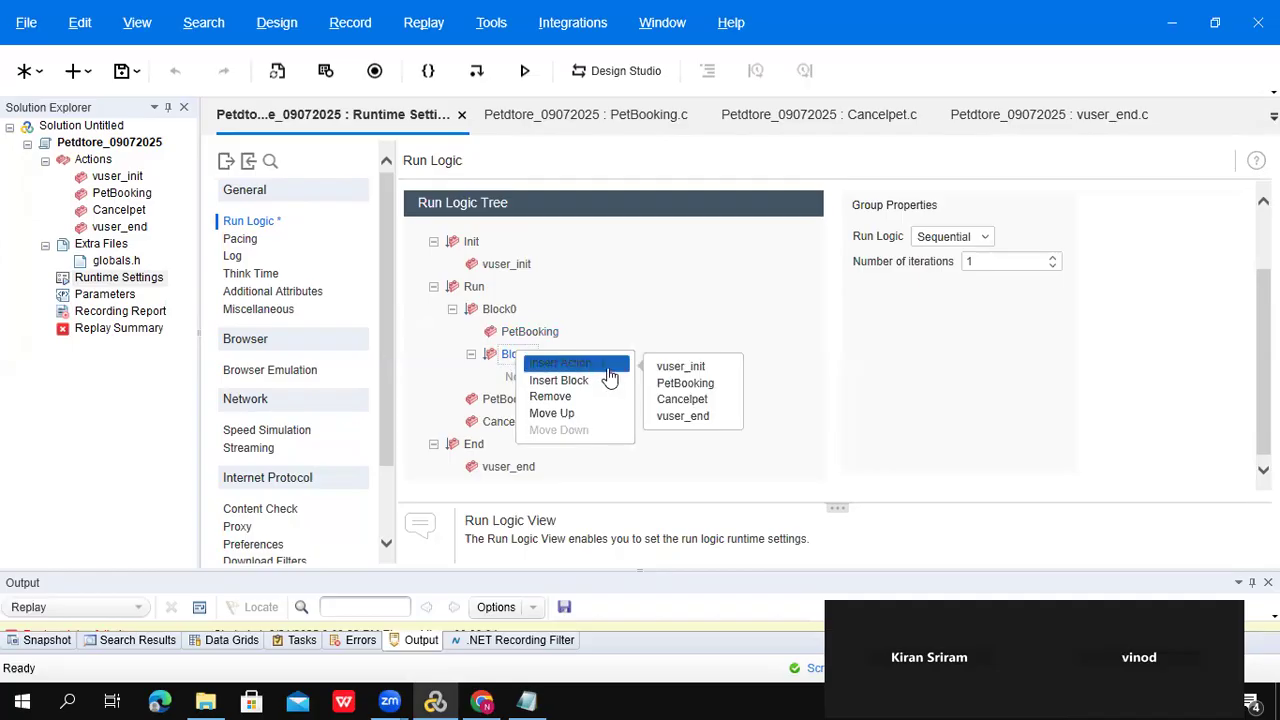
left_click(677, 402)
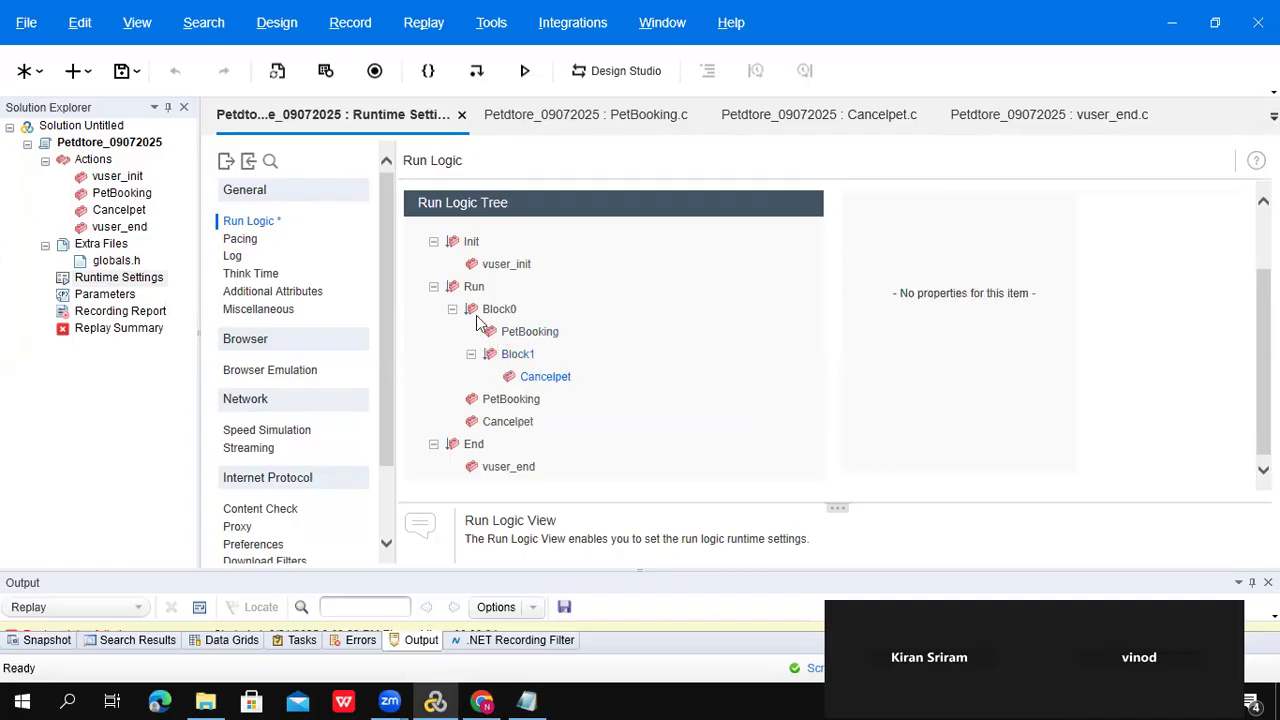
- Set Block0's number of iterations to 10 and Block1's to 5
left_click(530, 340)
left_click(499, 312)
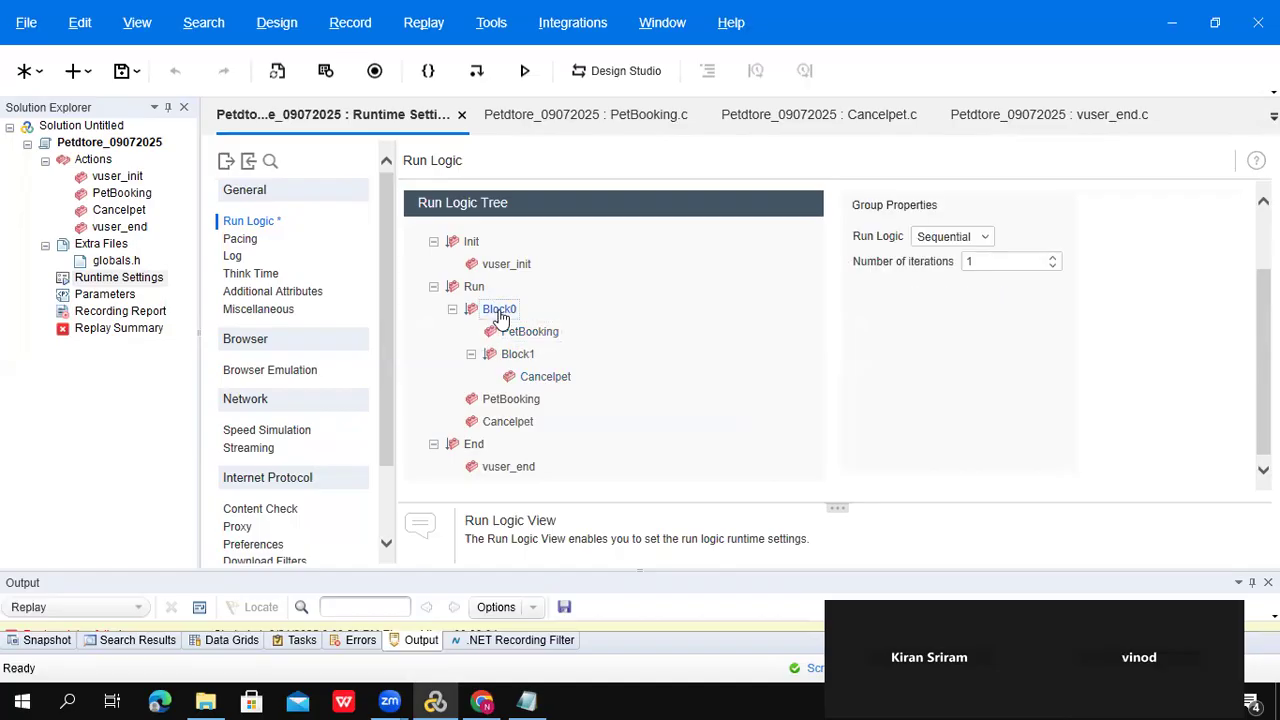
left_click(997, 266)
type("0")
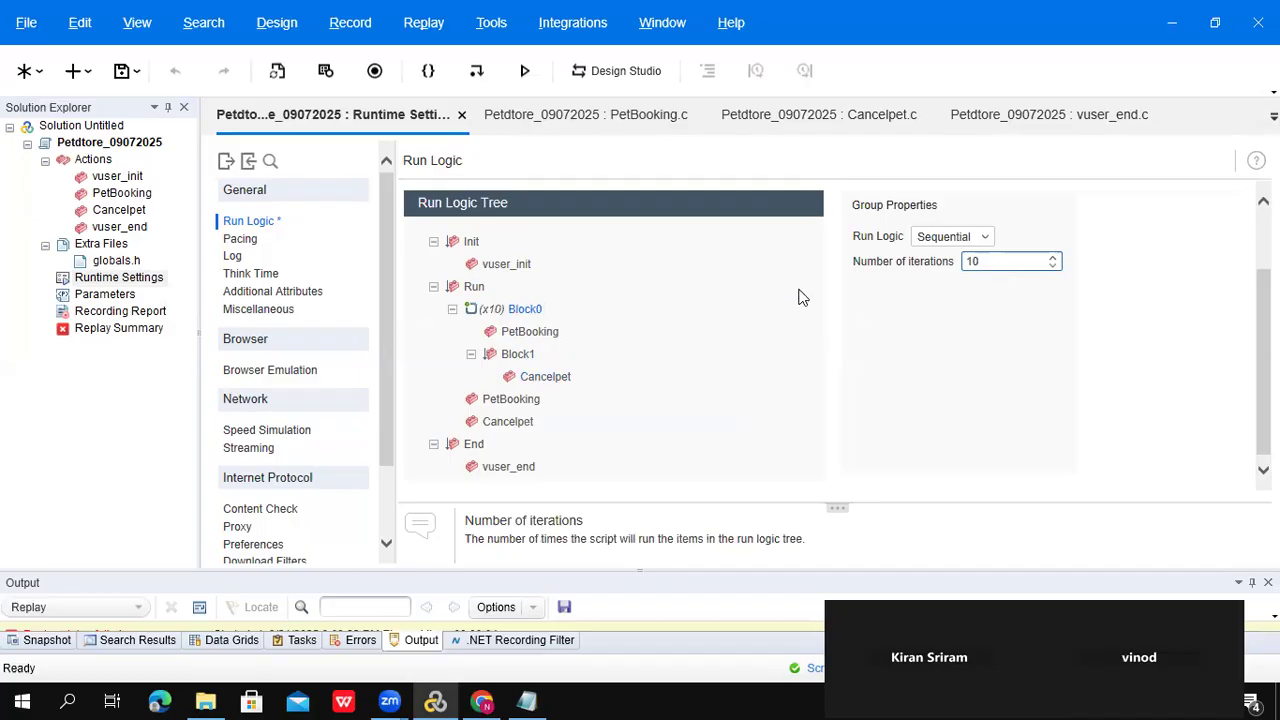
left_click(548, 380)
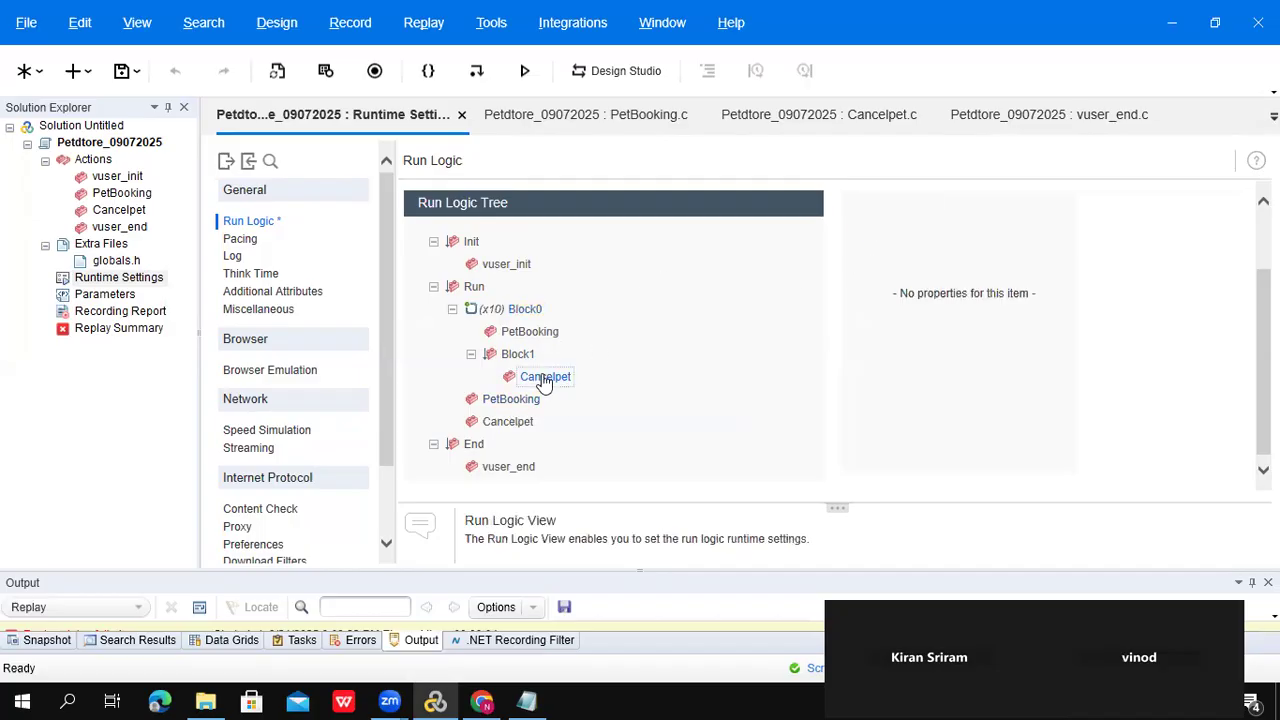
left_click(515, 362)
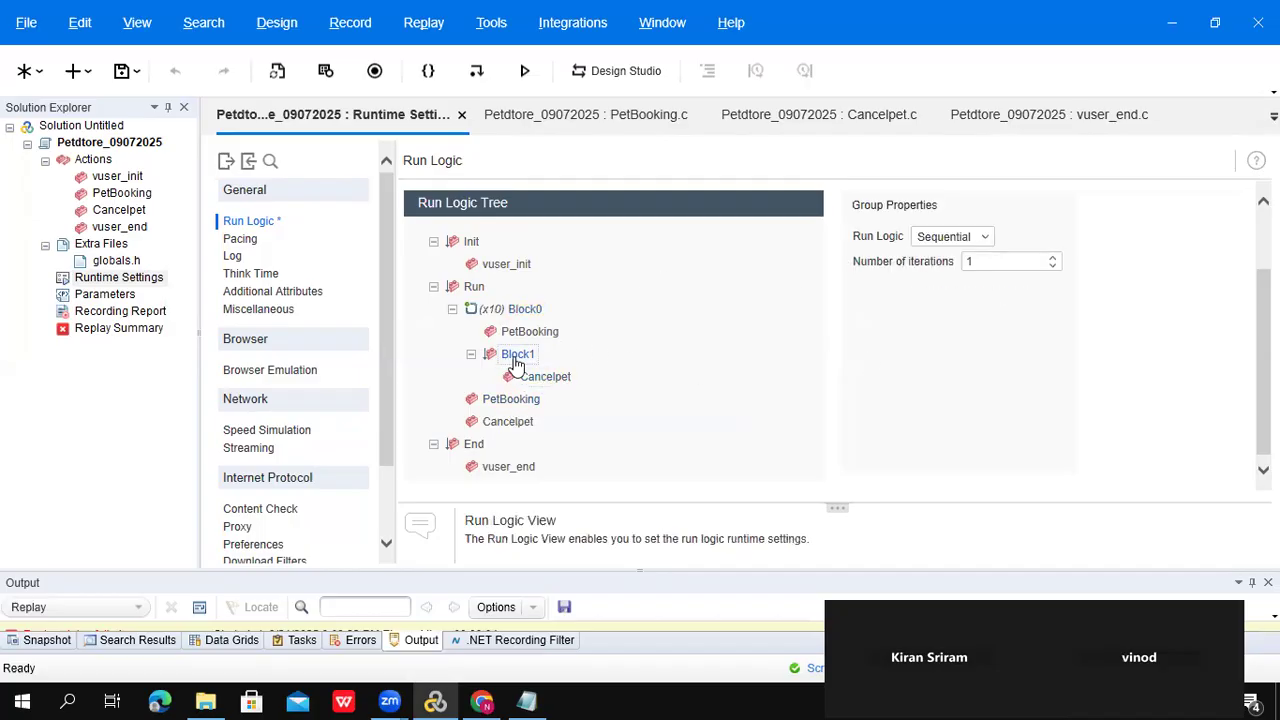
double_click(990, 262)
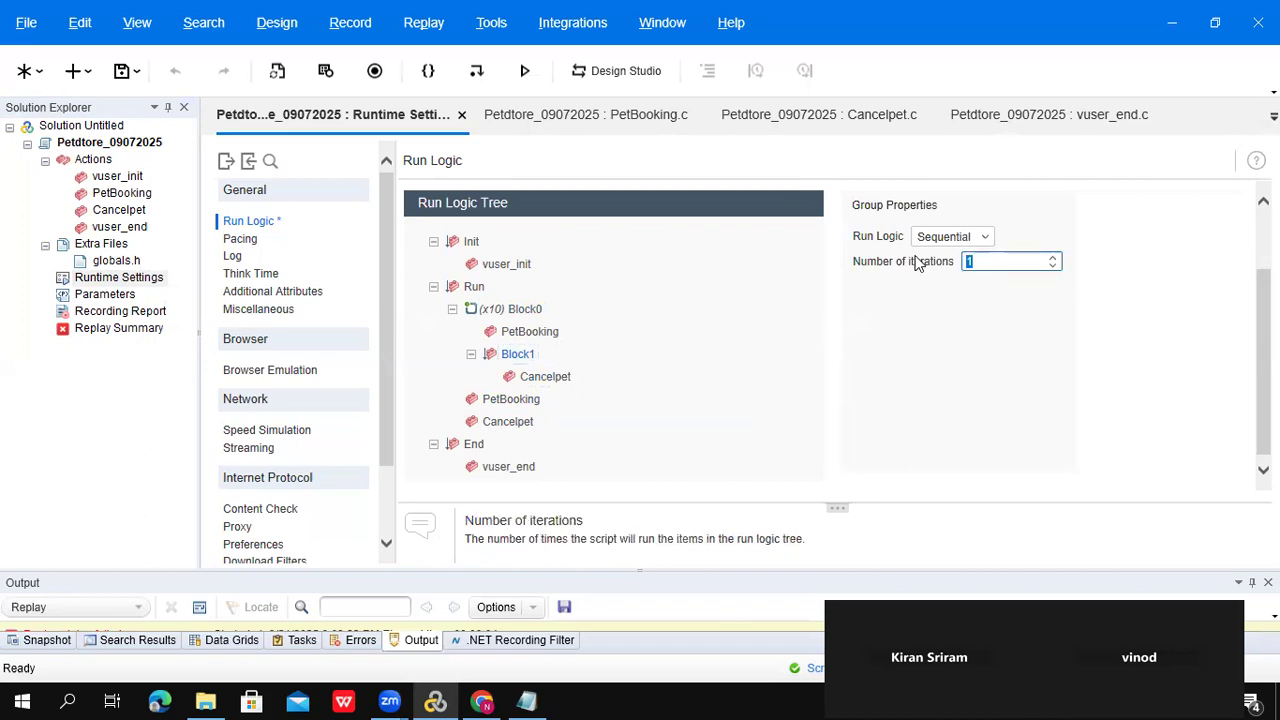
type("5")
- Remove the loose PetBooking and Cancelpet entries under Run, leaving only the looped blocks
left_click(503, 403)
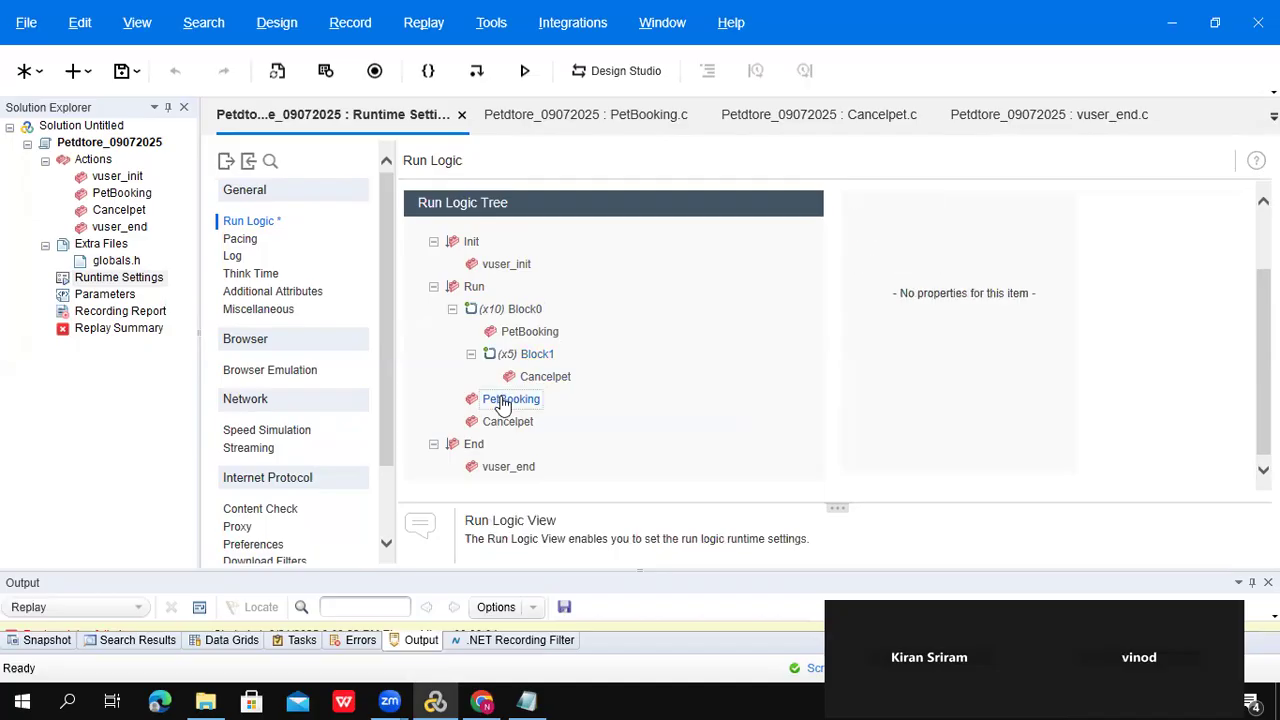
right_click(503, 403)
left_click(575, 443)
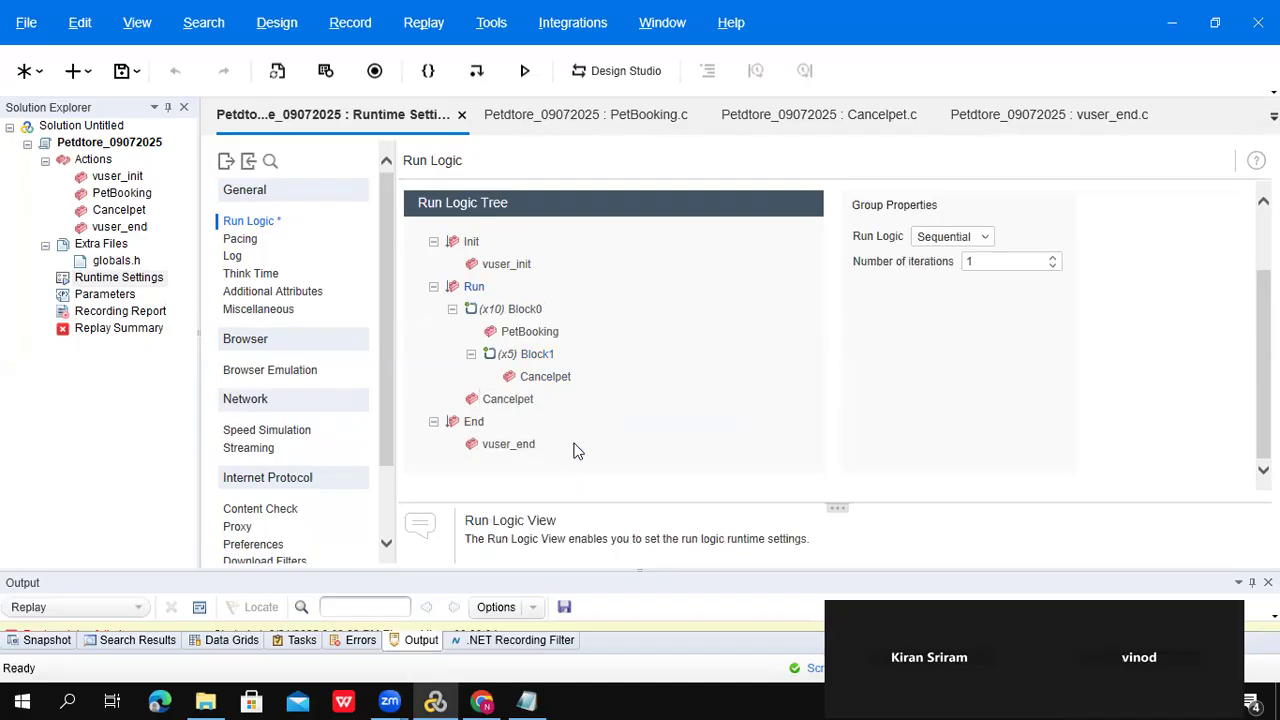
left_click(523, 414)
right_click(525, 415)
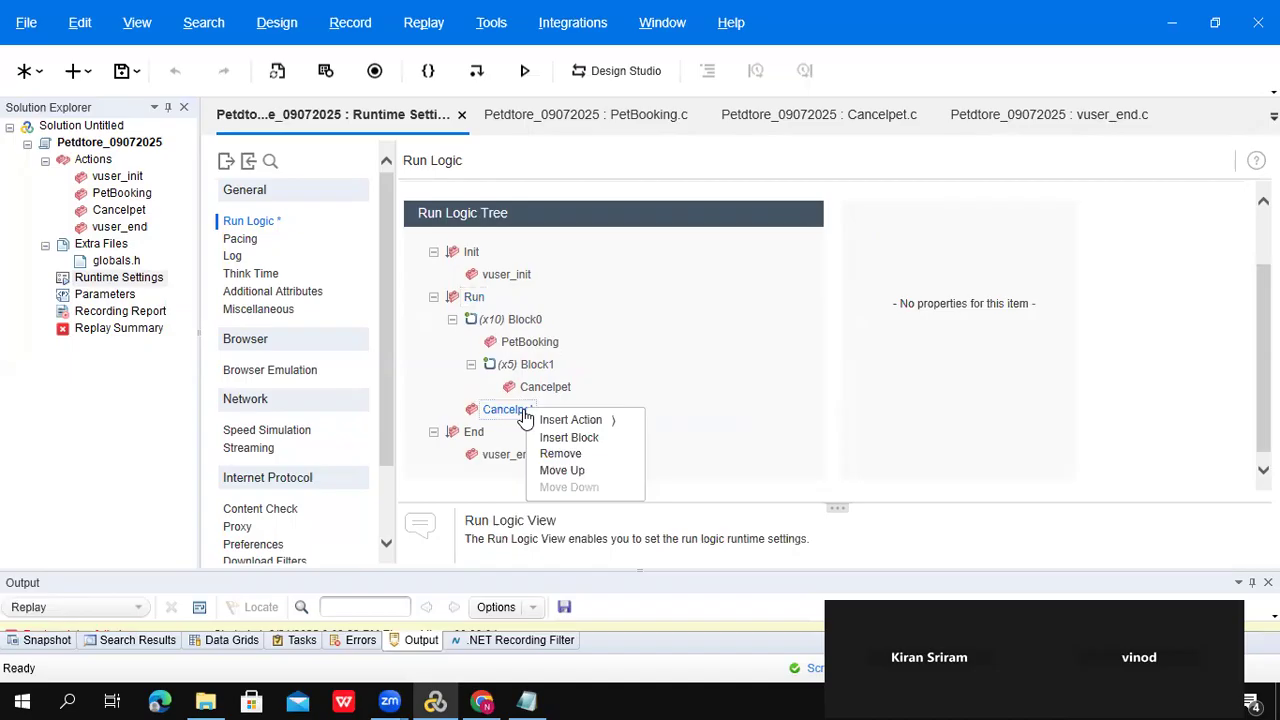
left_click(598, 455)
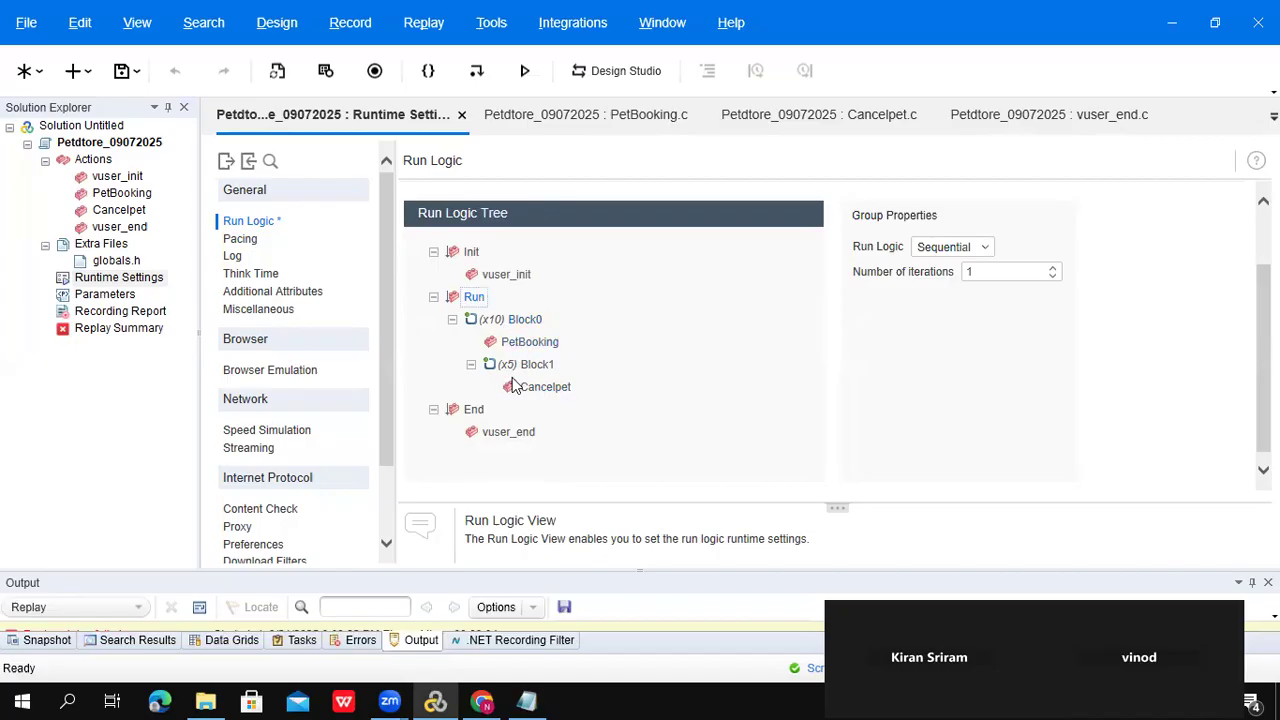
- Verify Block0 loops PetBooking 10 times and nested Block1 loops Cancelpet 5 times
left_click(134, 197)
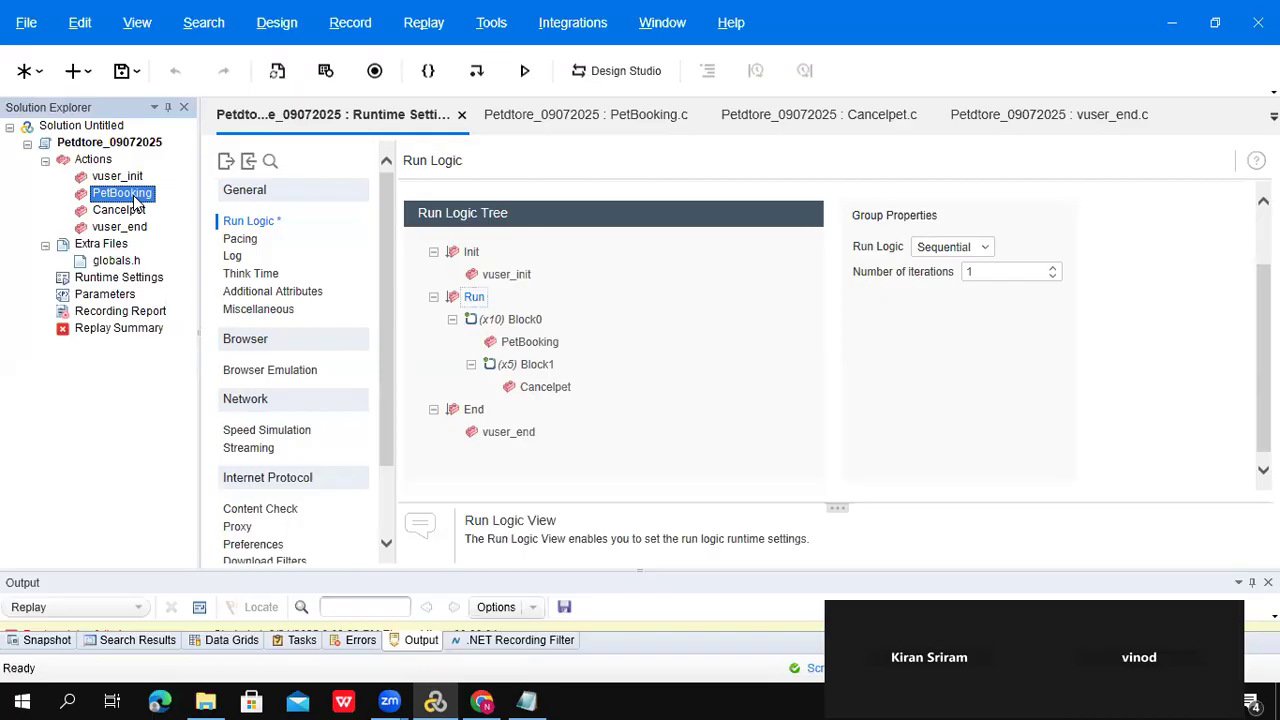
left_click(128, 213)
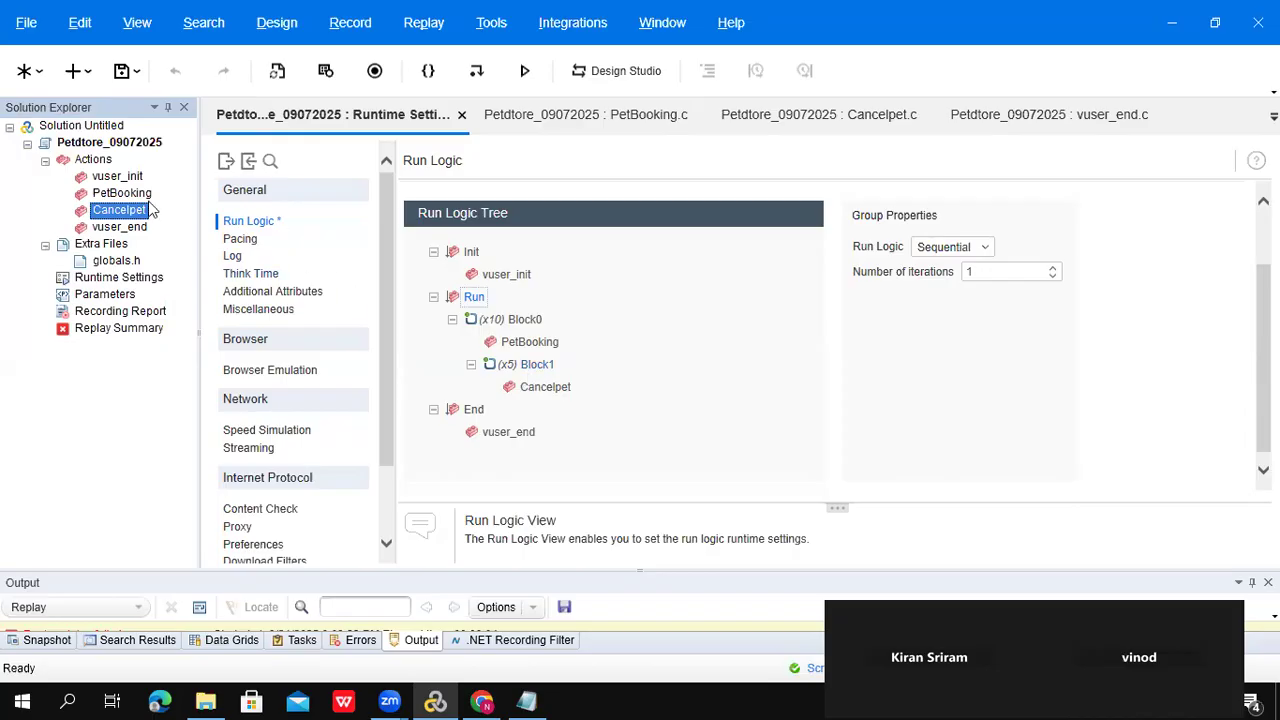
left_click(453, 320)
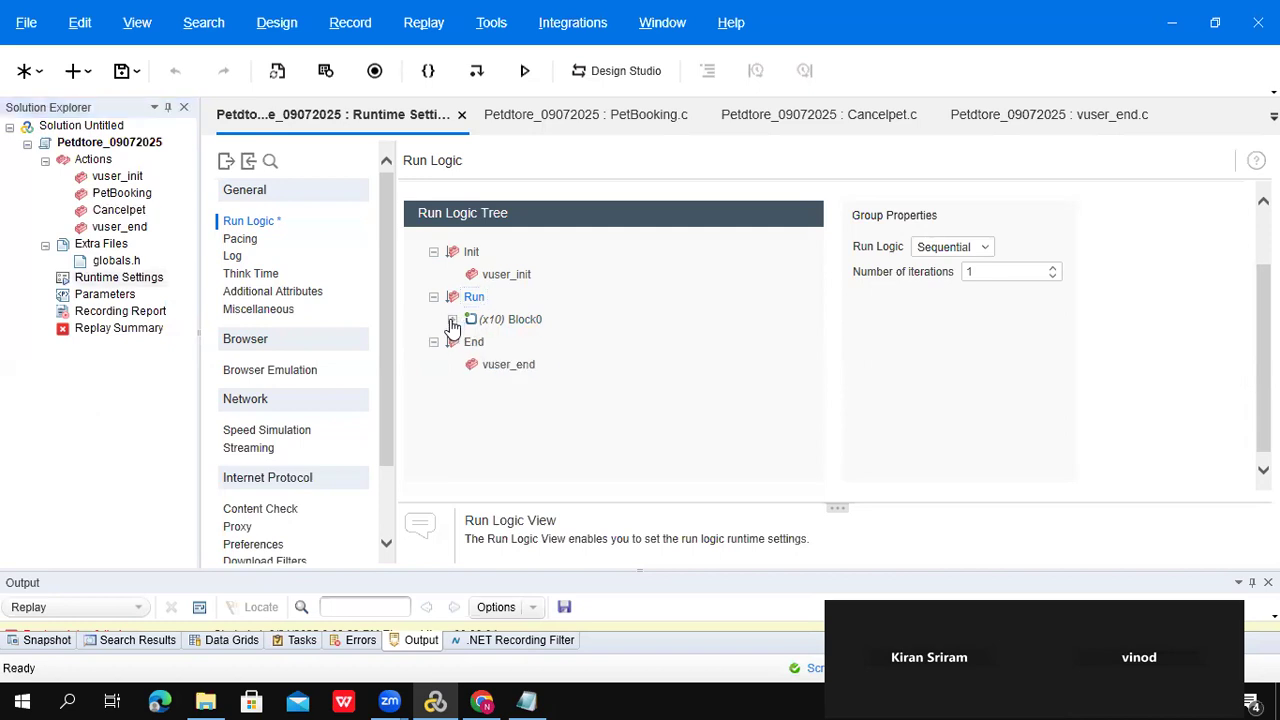
left_click(453, 320)
left_click(520, 366)
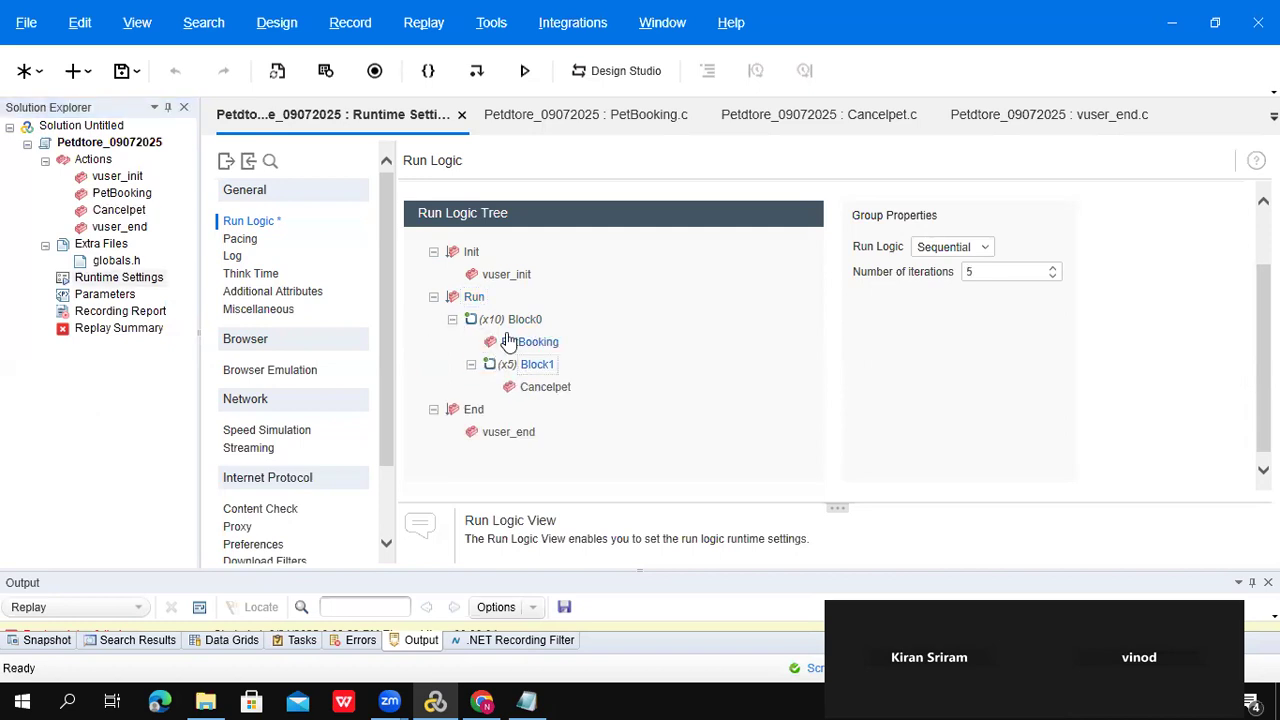
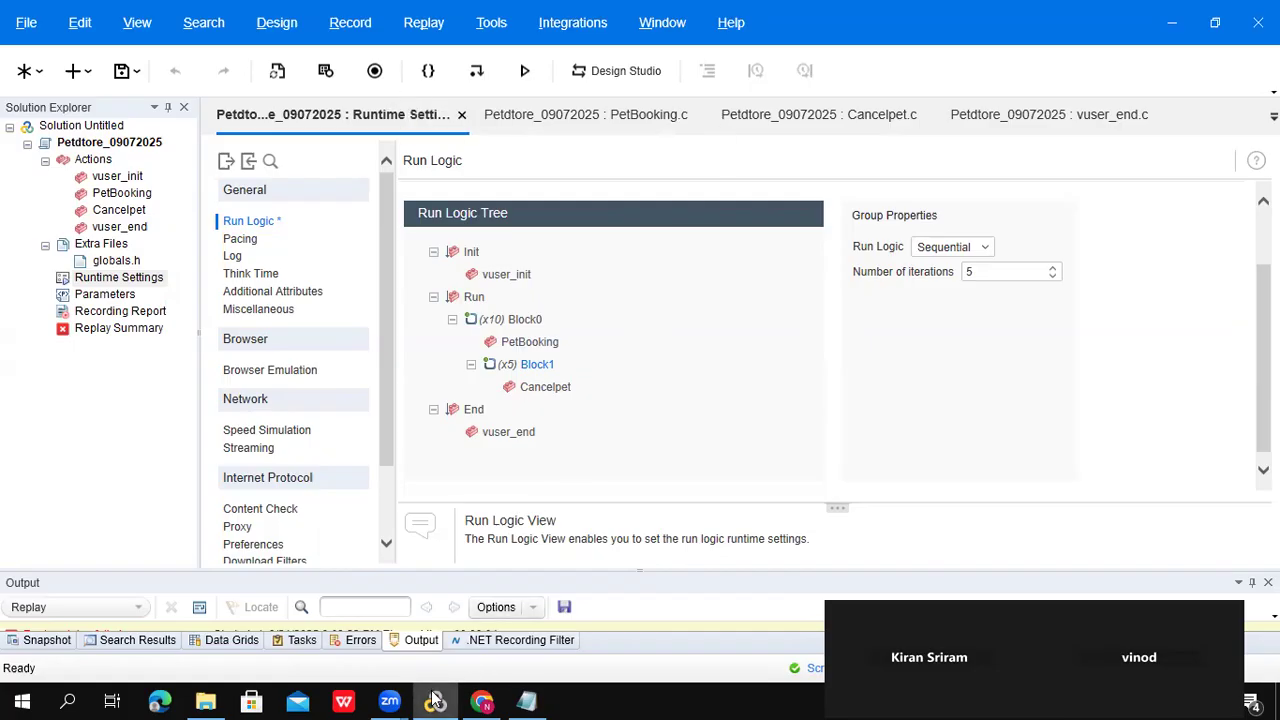
- Save the Petdtore_09072025 run-logic changes and bring up the new/open solution choices
left_click(121, 80)
left_click(39, 72)
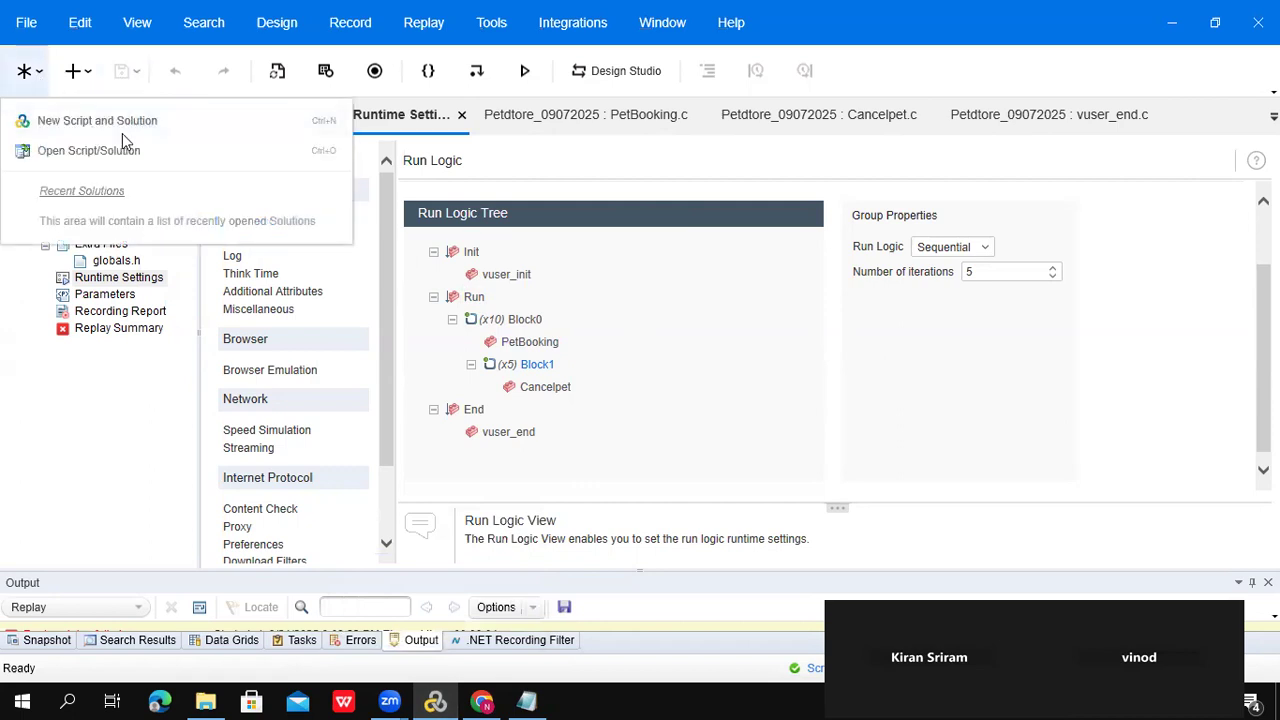
- Create a Web HTTP/HTML script WebHttpHtml3 and start recording it in Chrome on Petstore
left_click(122, 130)
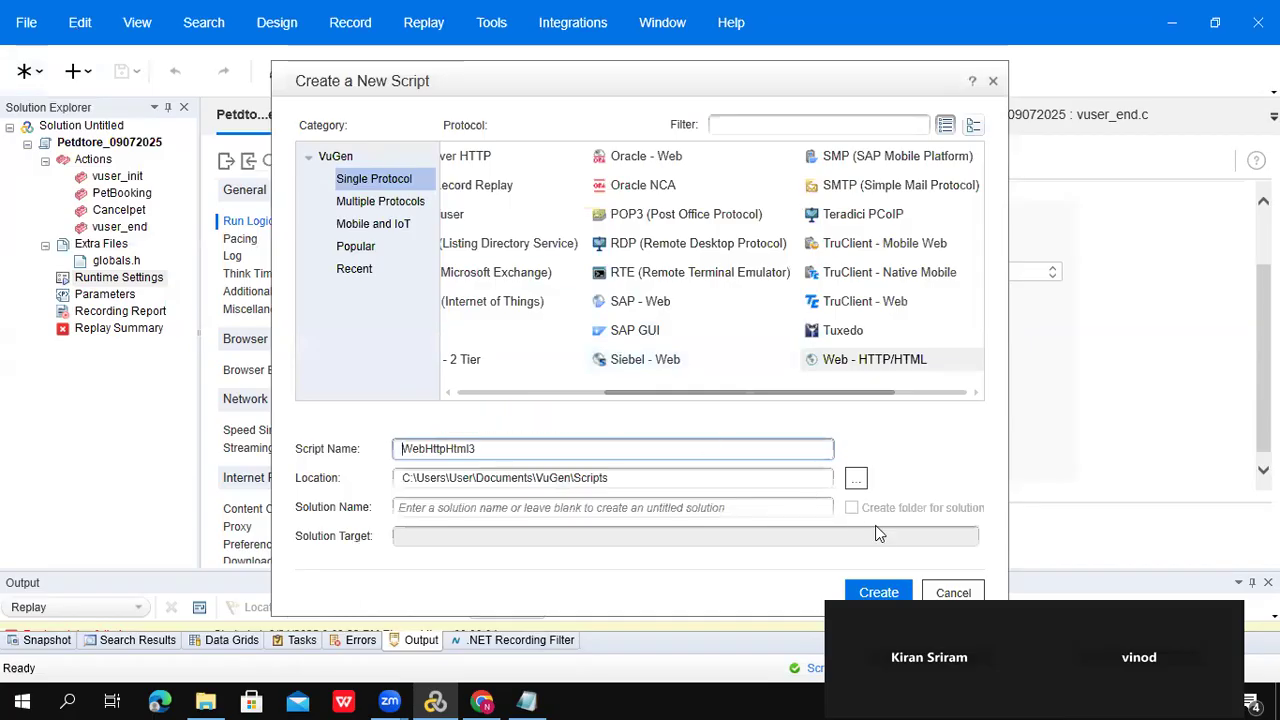
left_click(878, 592)
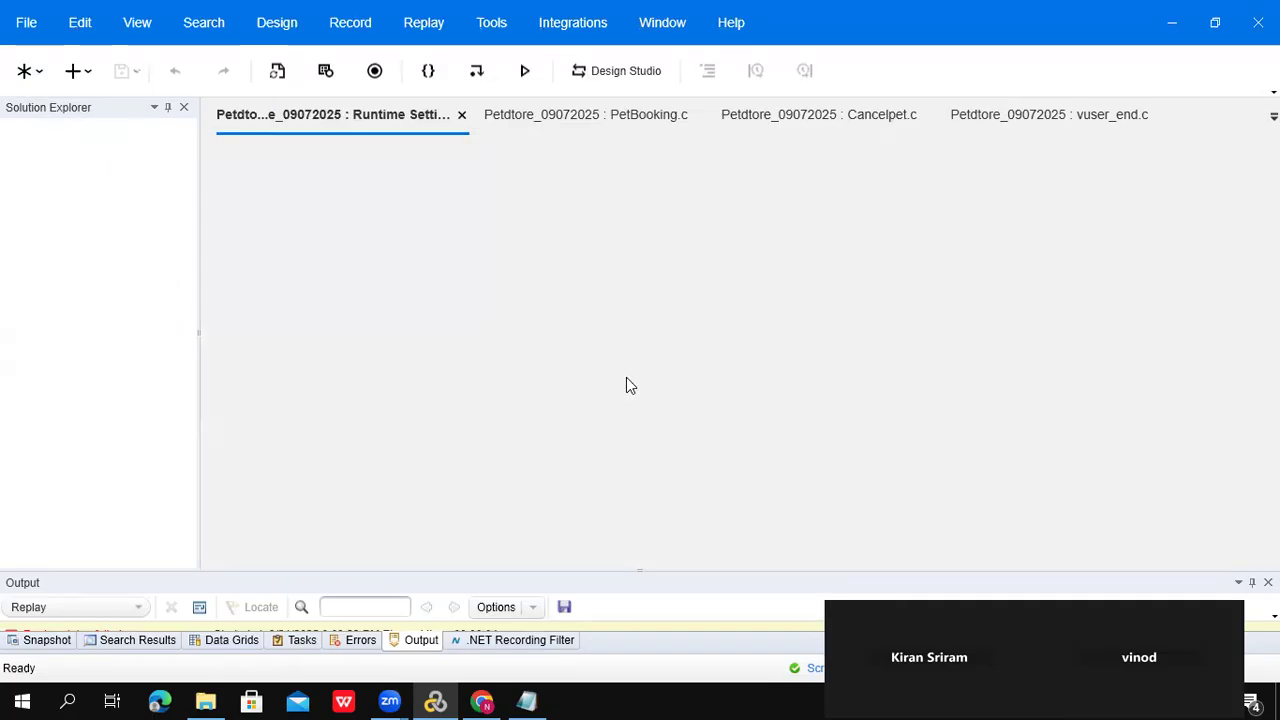
key("ctrl+r")
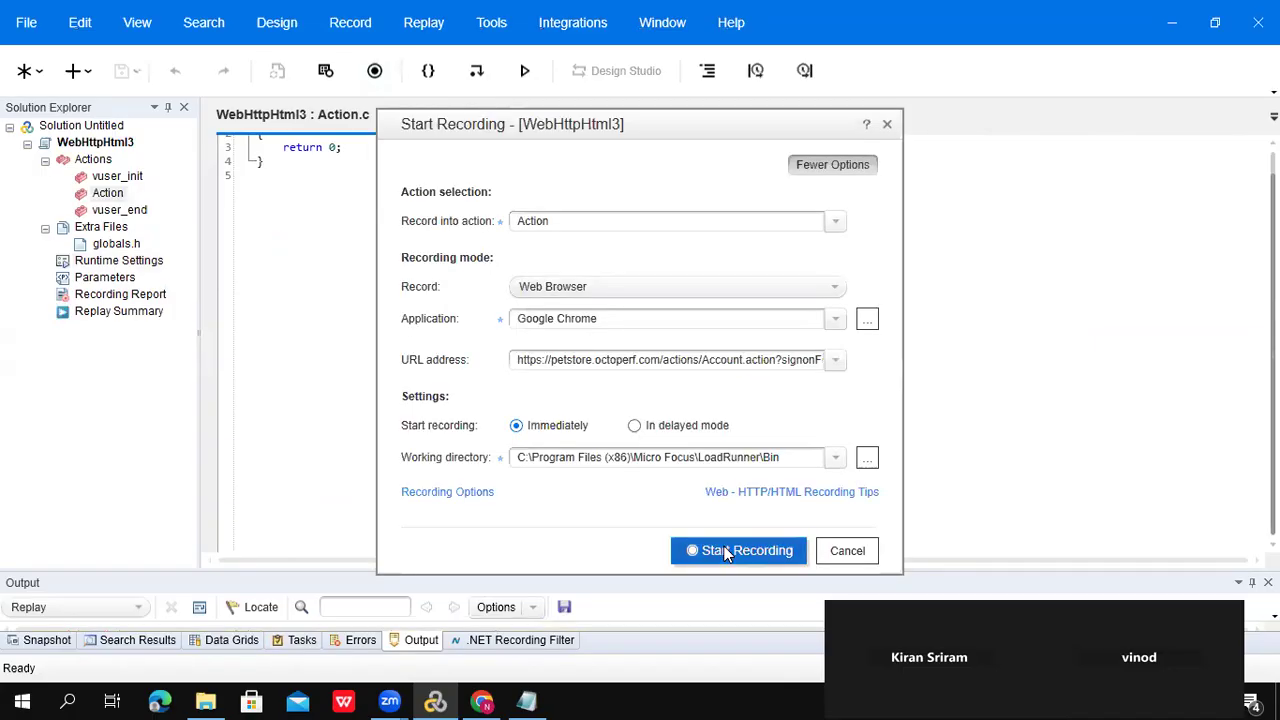
left_click(727, 558)
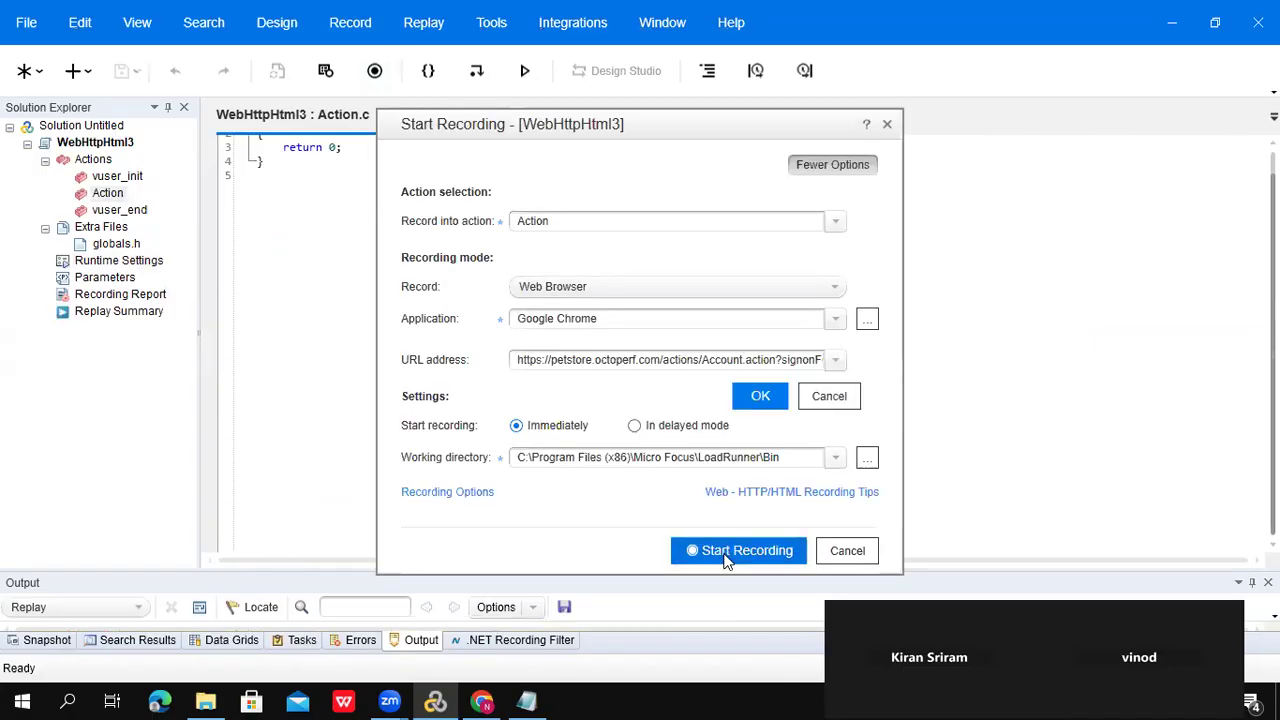
left_click(760, 398)
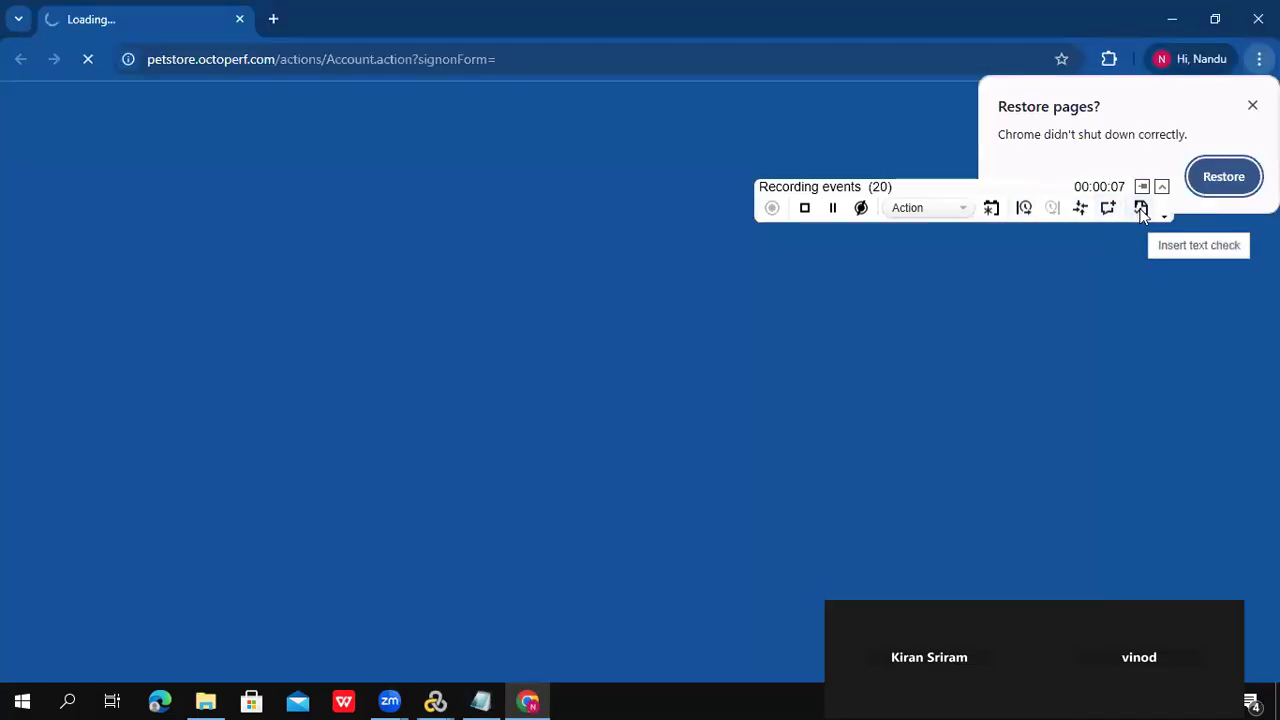
- Add a new action named PET while recording
left_click(991, 209)
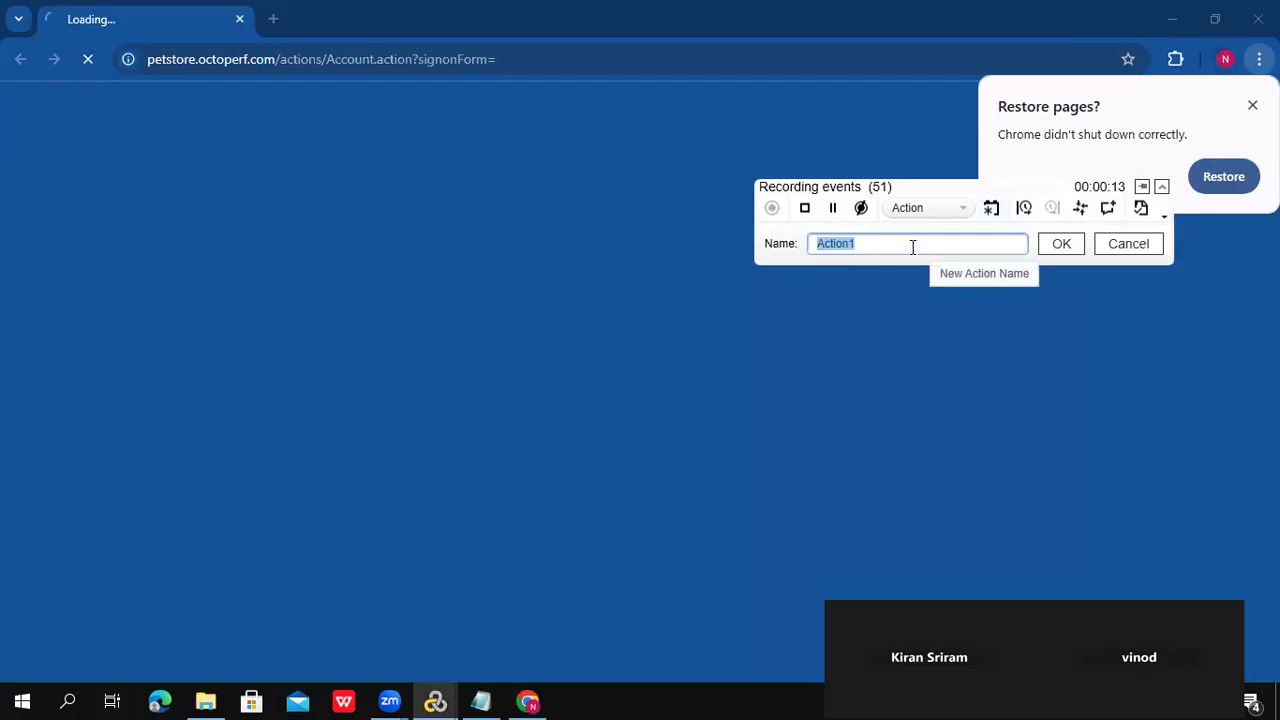
type("F")
key("BackSpace")
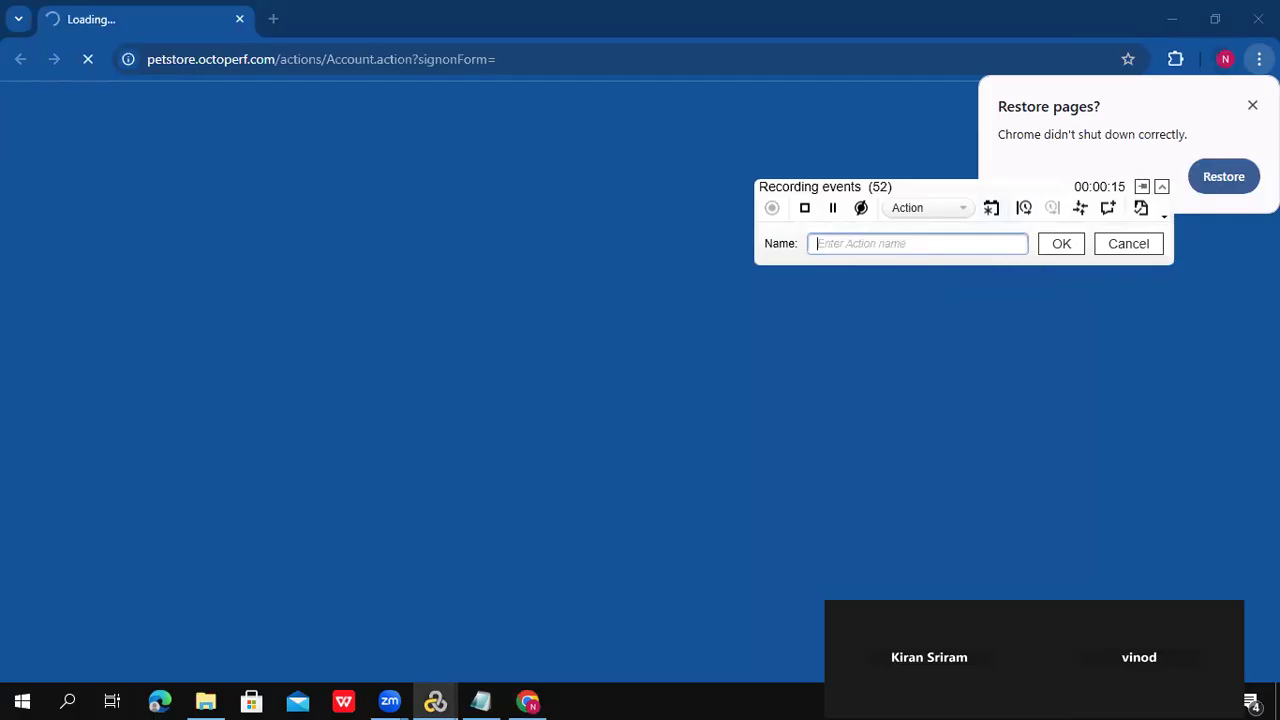
type("PET")
left_click(1060, 245)
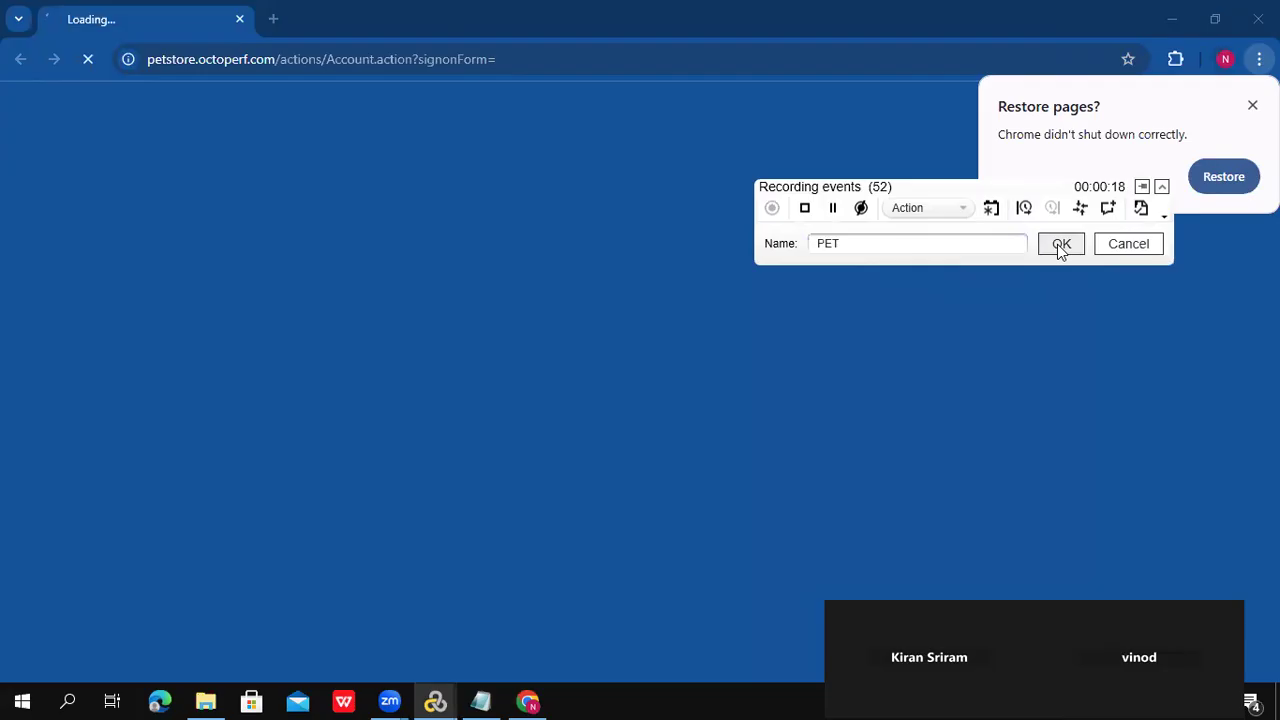
- Add a second action named Cancel and check the action list being recorded into
left_click(991, 210)
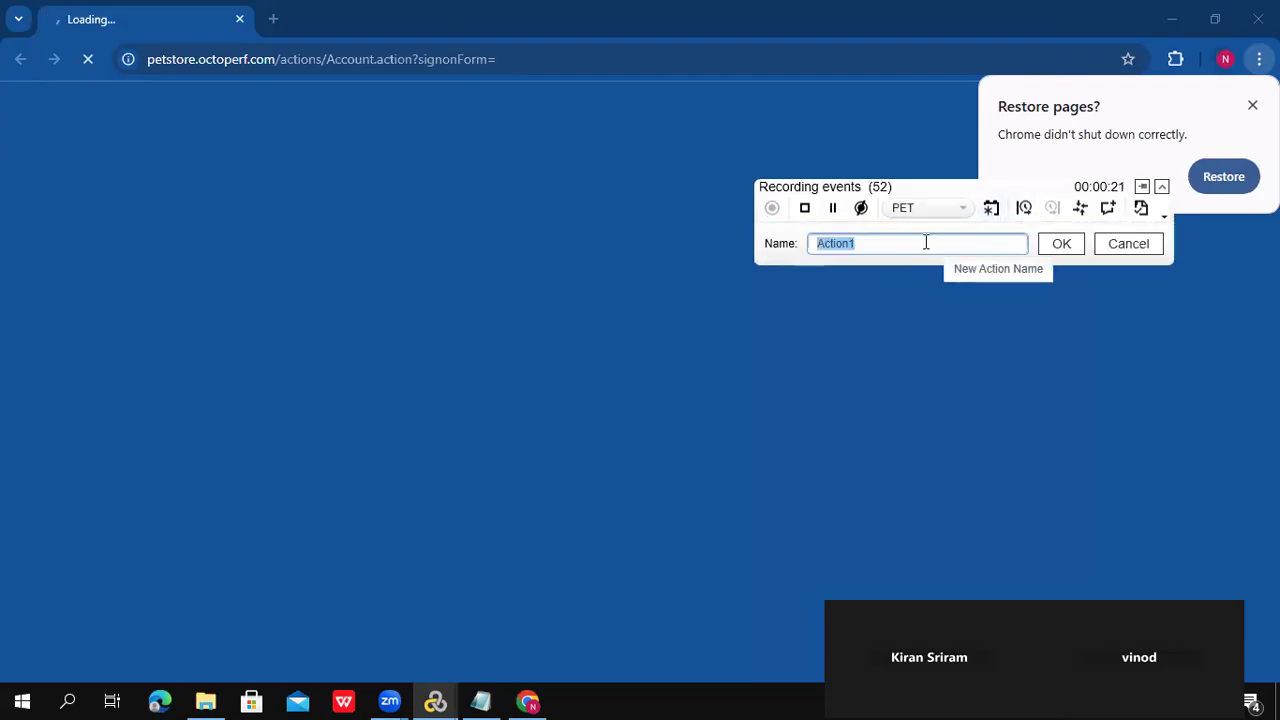
type("Cancel")
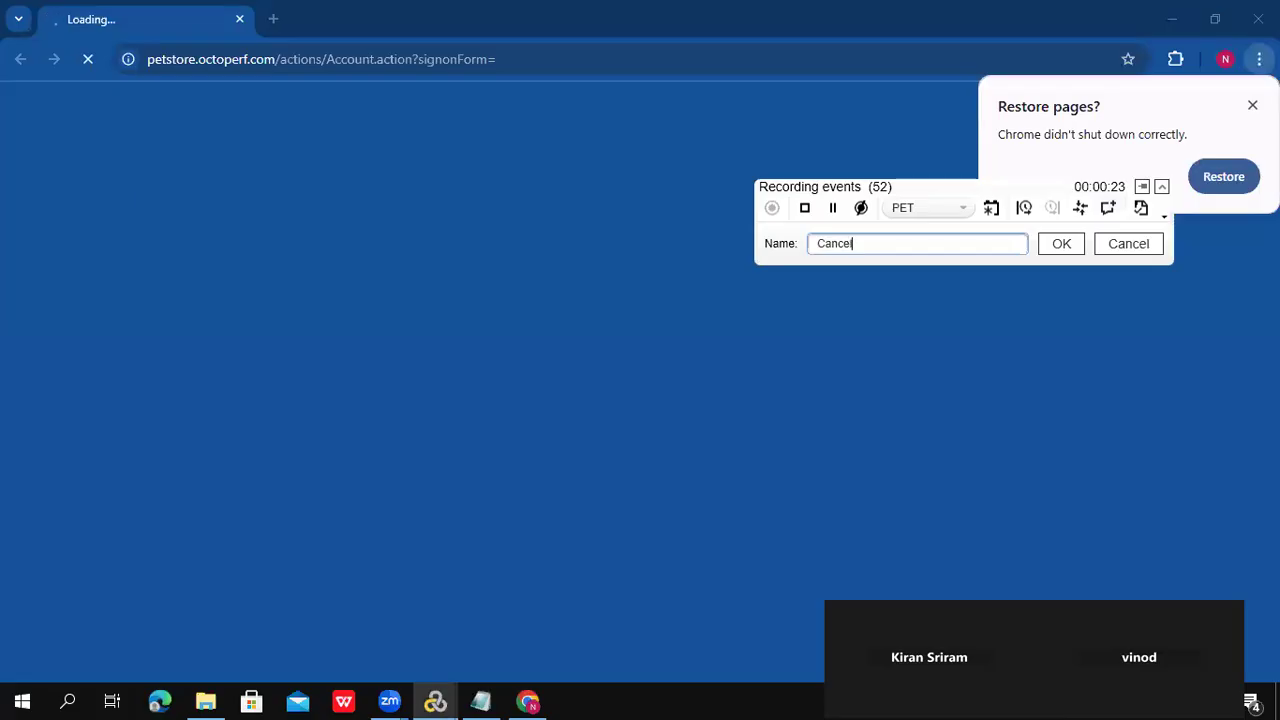
left_click(1061, 244)
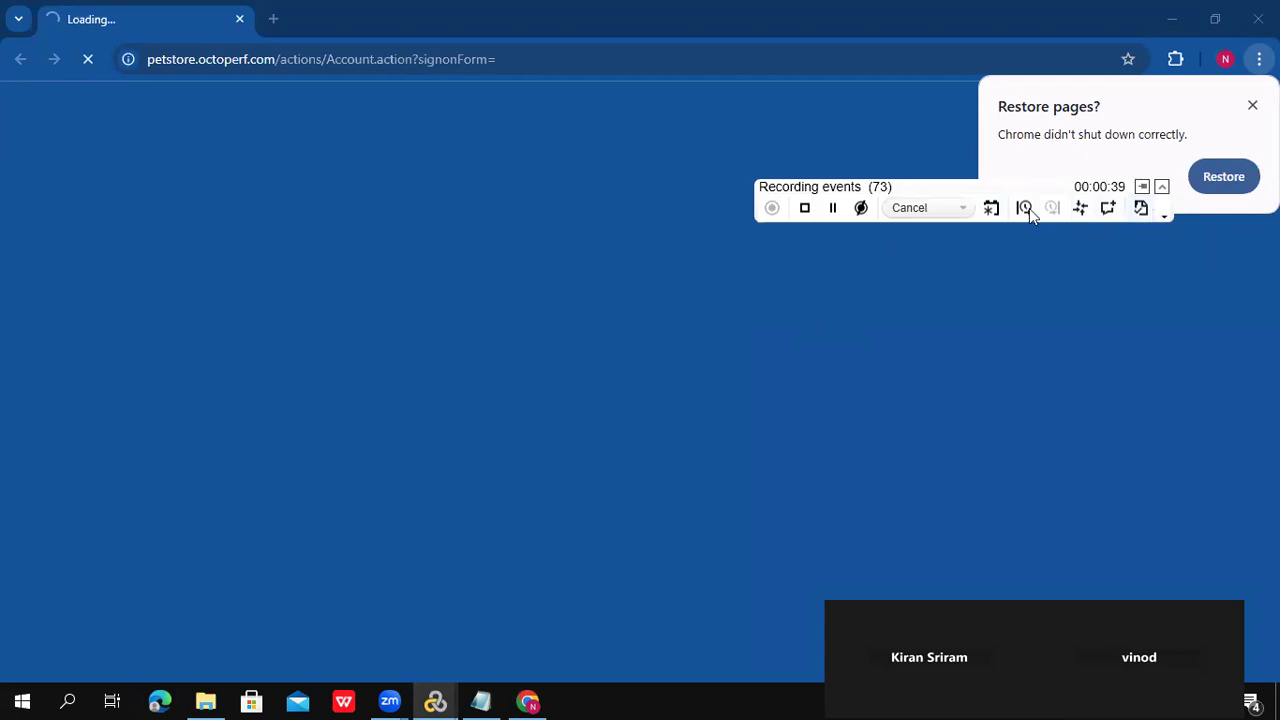
left_click(963, 208)
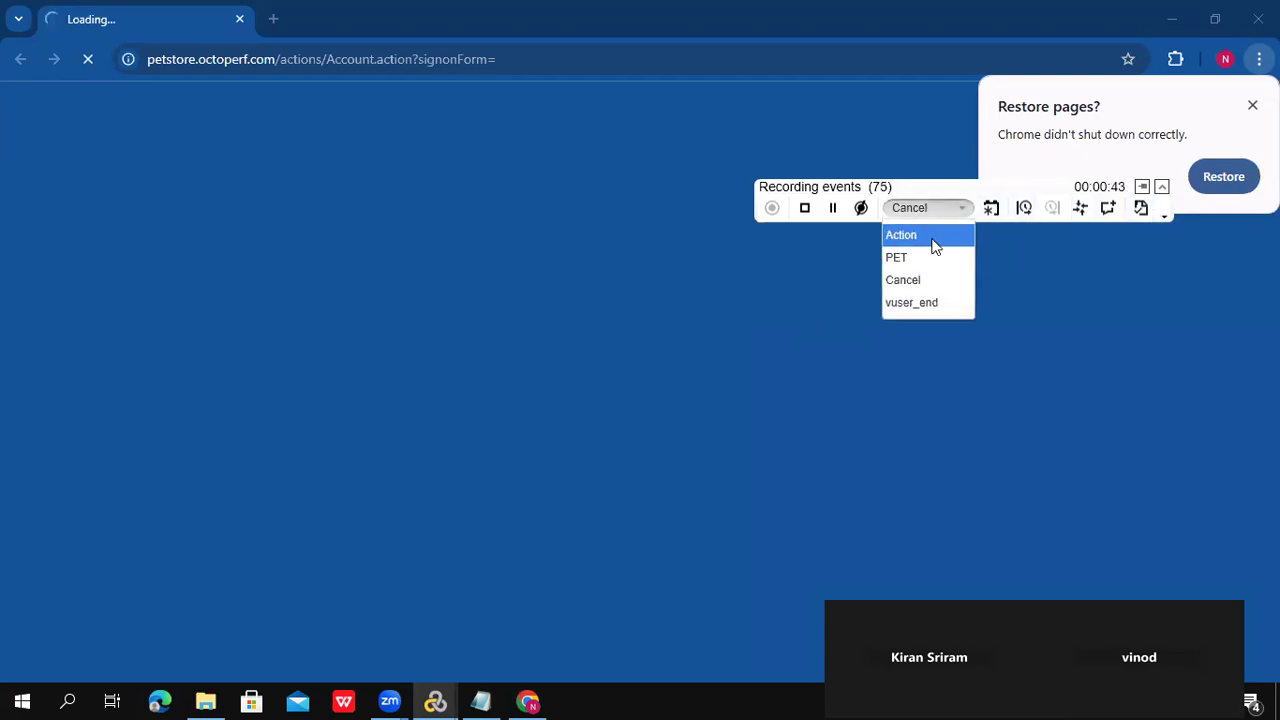